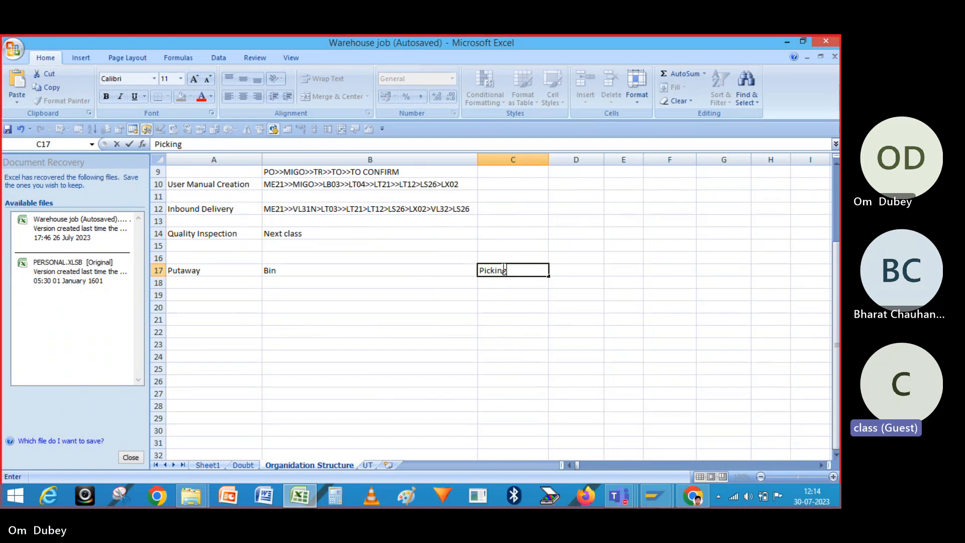
- Enter Picking in cell C17, in the same row as Putaway and Bin
key(Return)
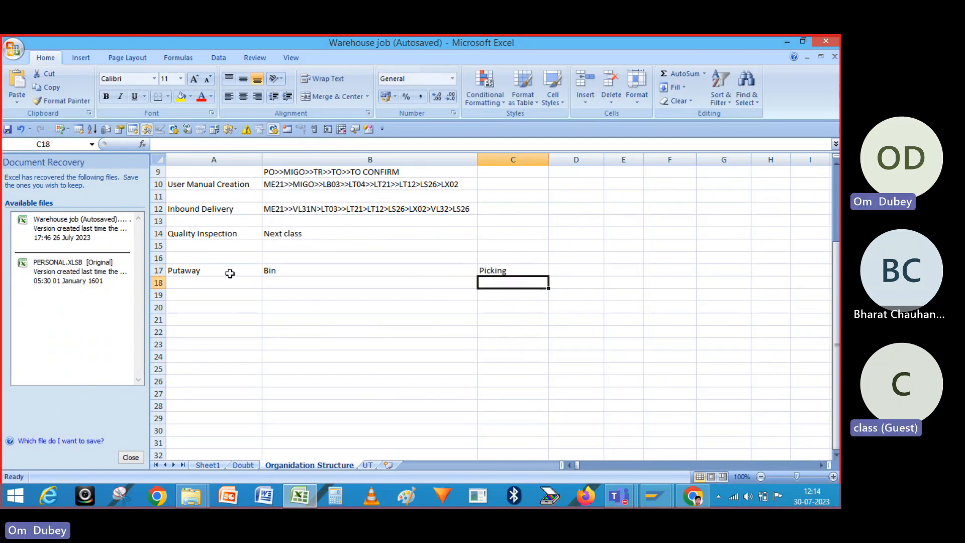
click(186, 270)
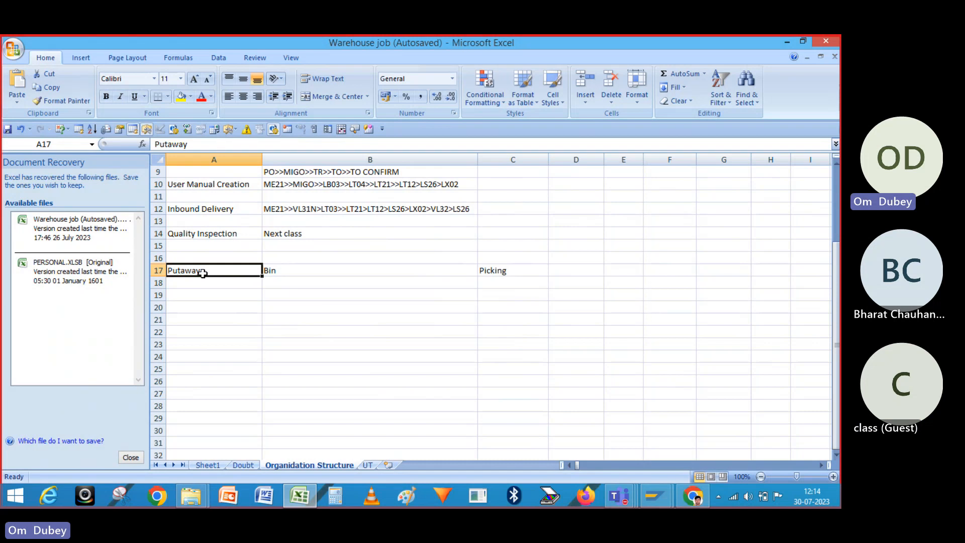
click(281, 271)
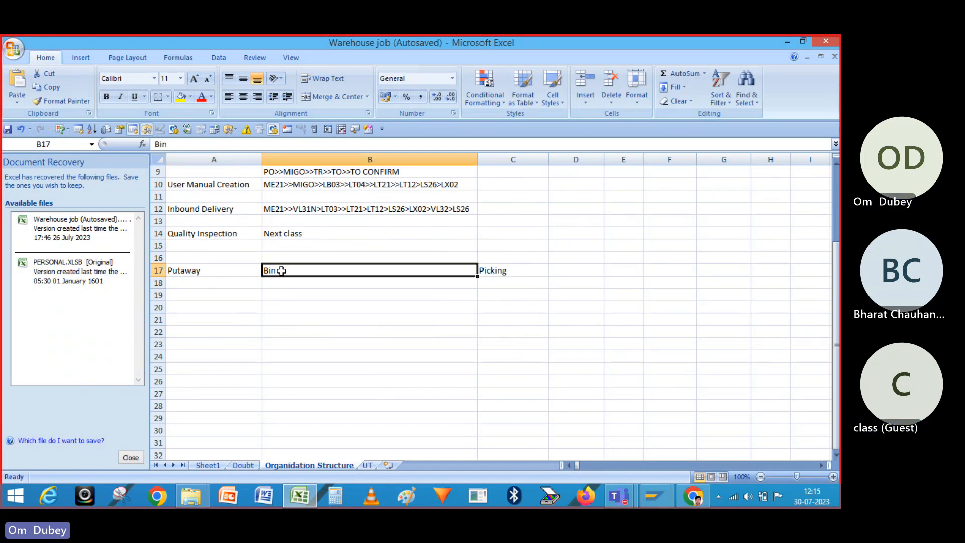
click(508, 271)
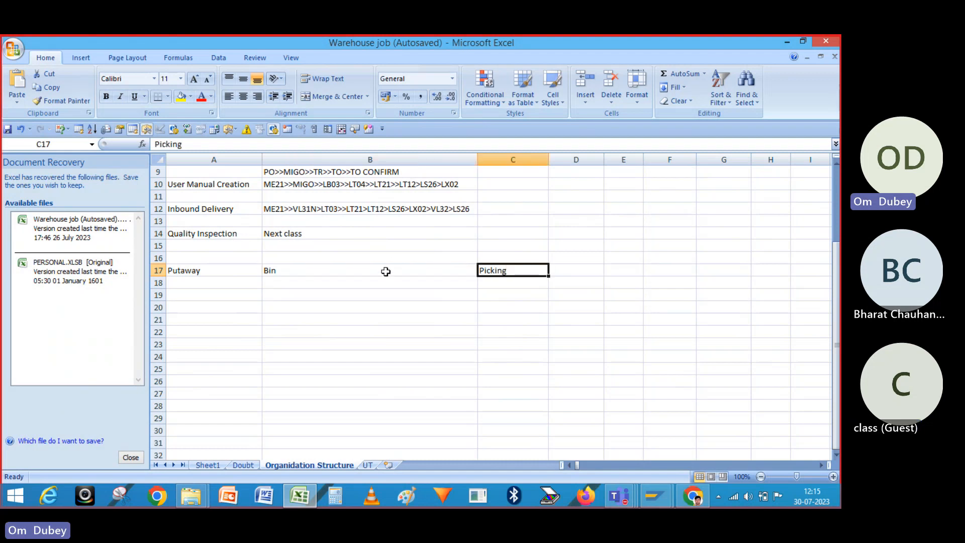
- Fill the Bin entry in B17 down through cell B20
click(302, 266)
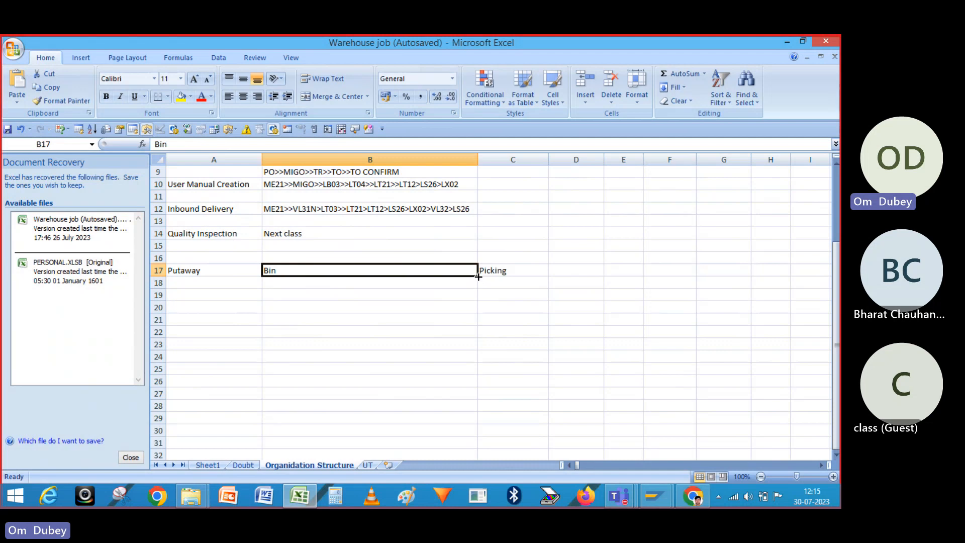
drag(478, 276, 478, 314)
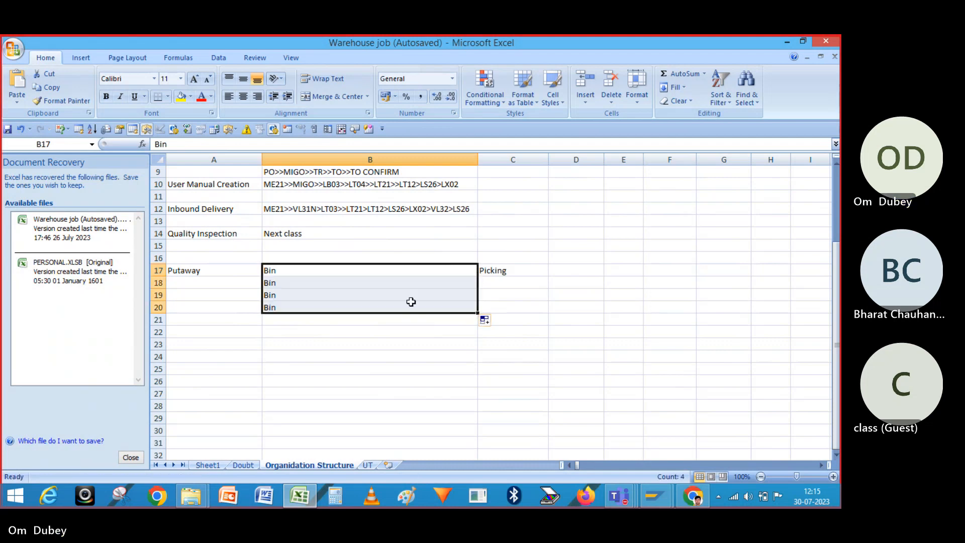
double_click(307, 275)
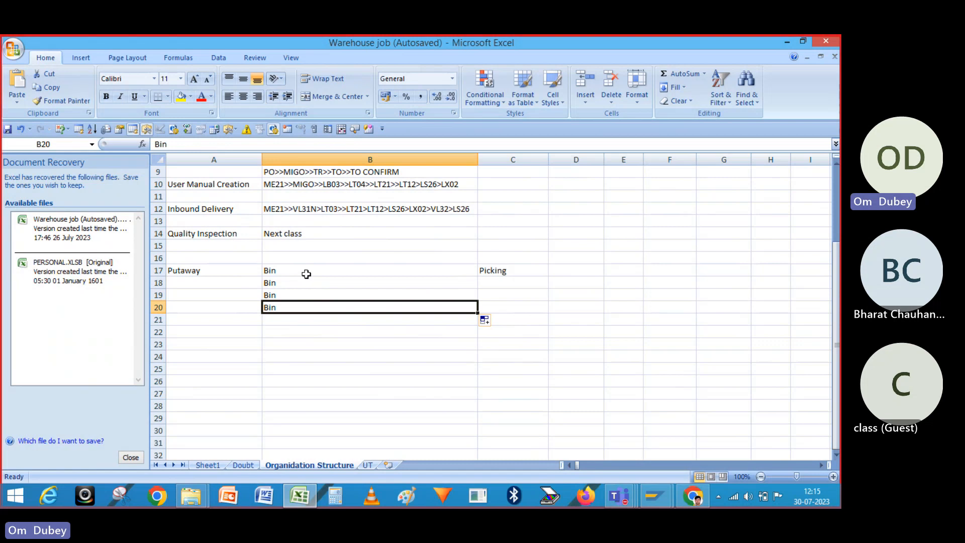
click(292, 271)
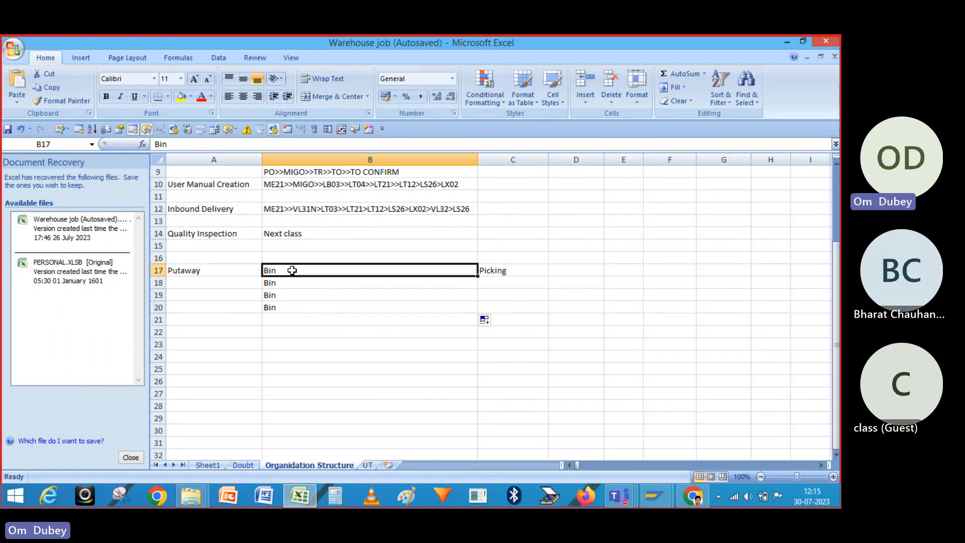
text(1)
key(Return)
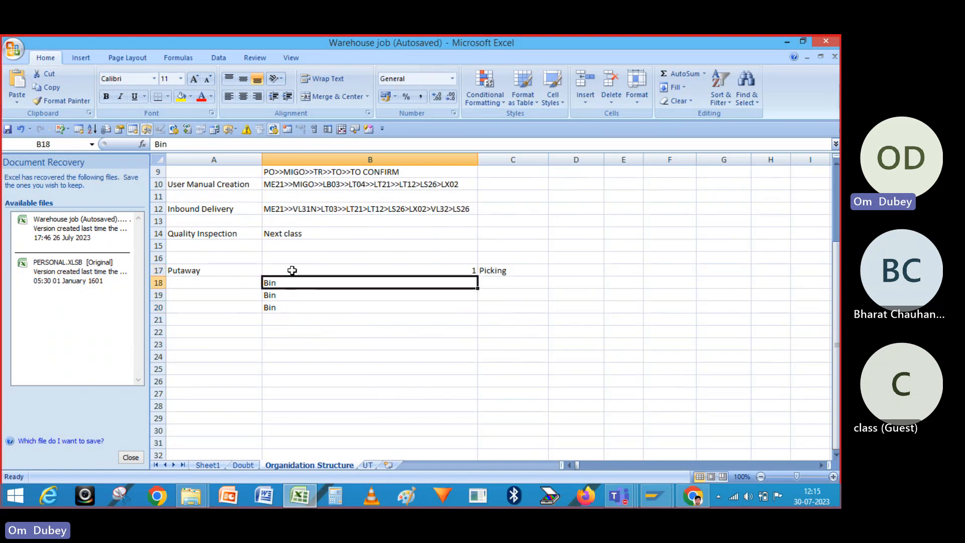
key(BackSpace)
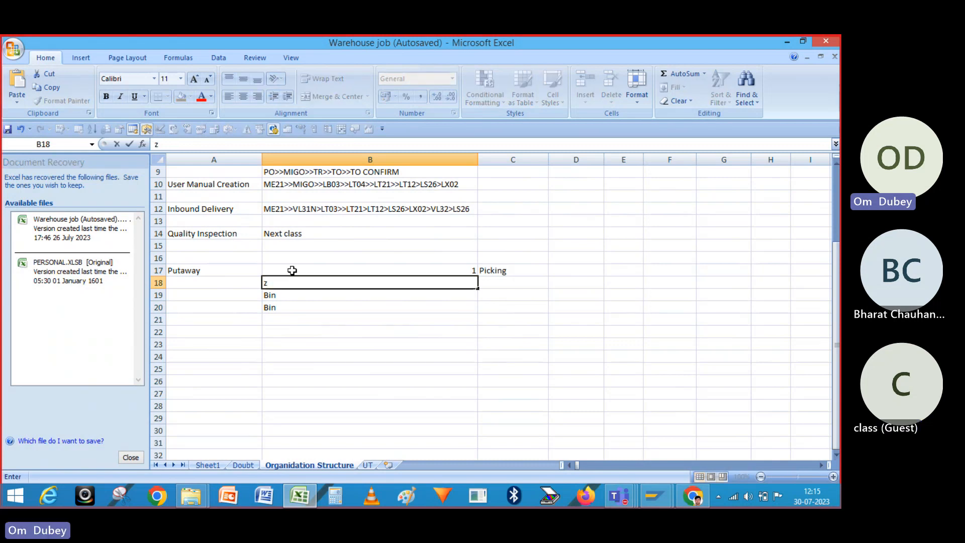
- Enter Bin1 in cell B17 and Bin2 in cell B18
click(275, 269)
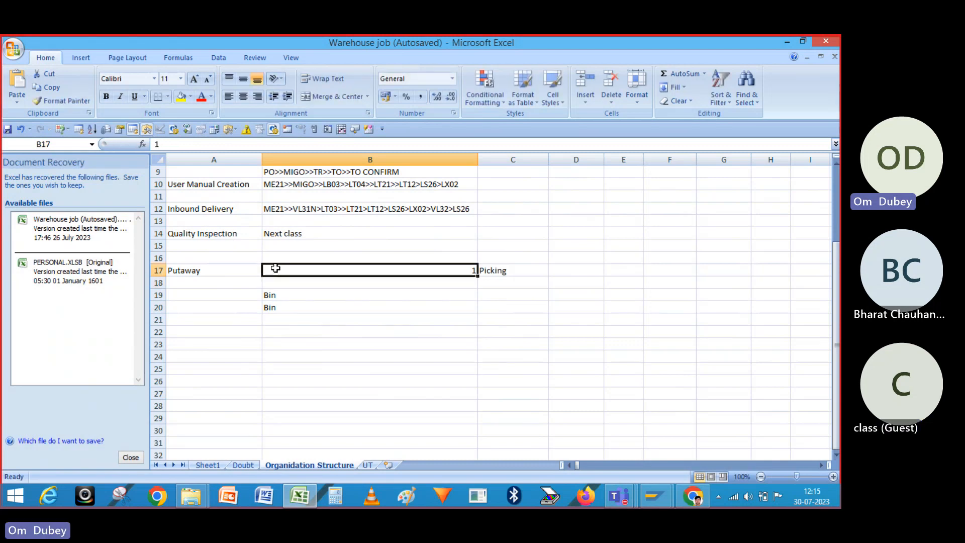
text(Bi)
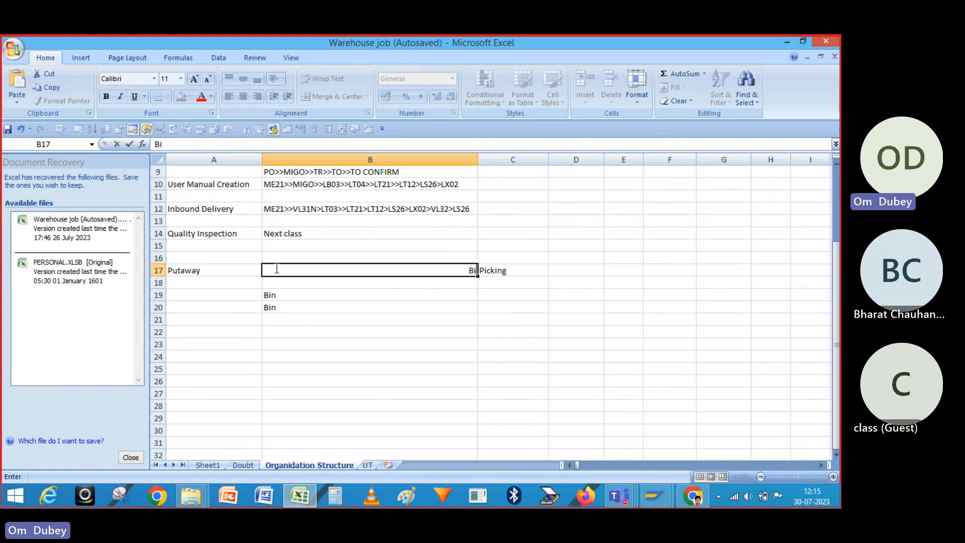
text(n1)
key(Return)
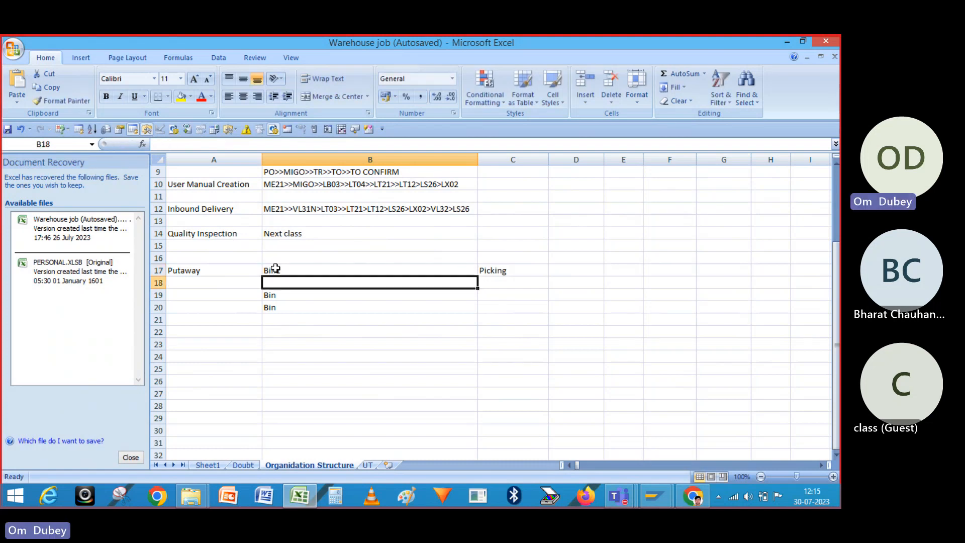
text(B)
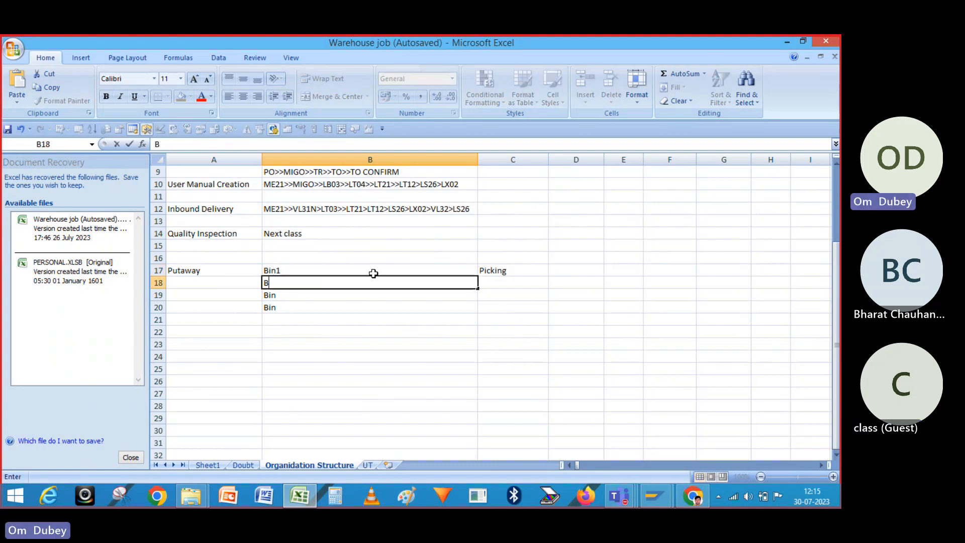
text(in2)
key(Return)
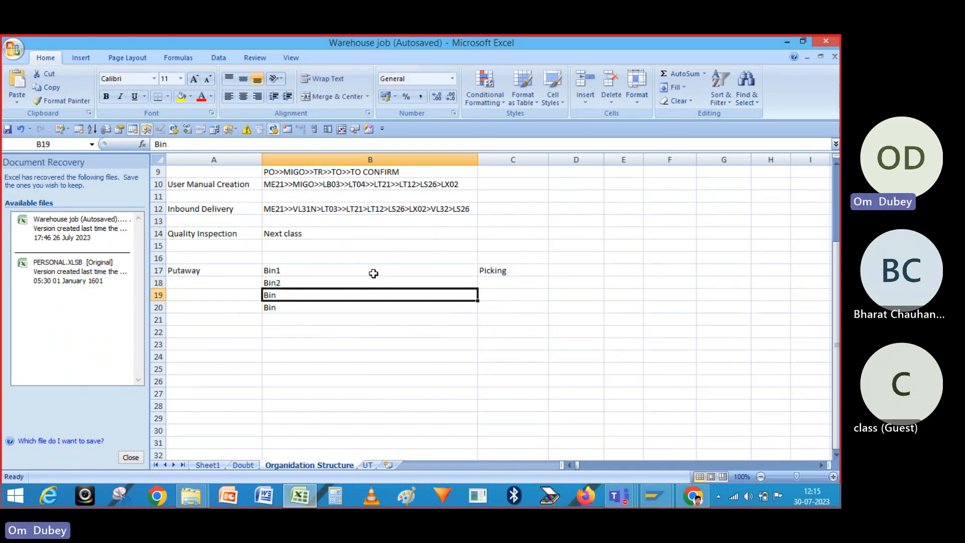
- Change the entry in B19 to Bin3 and the entry in B20 to Bin4
double_click(285, 292)
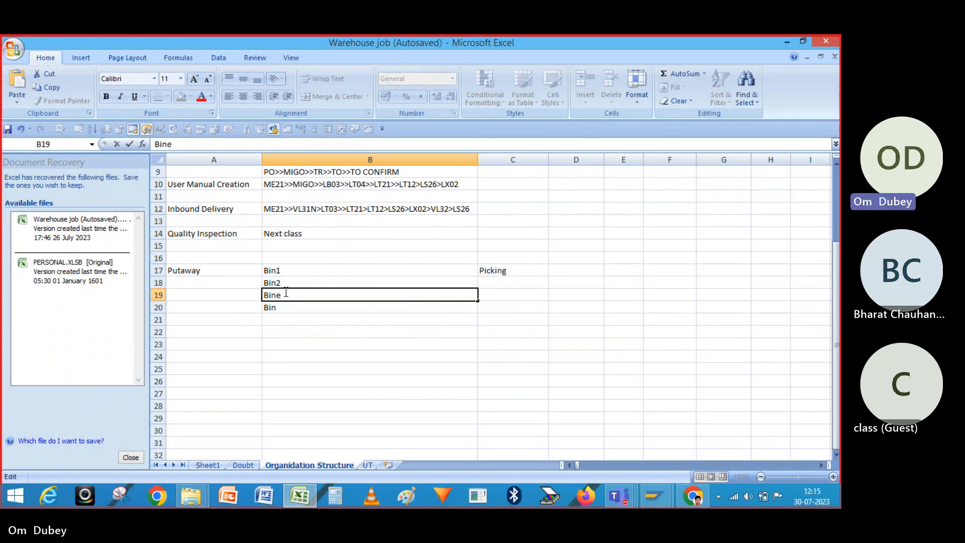
text(3)
key(Return)
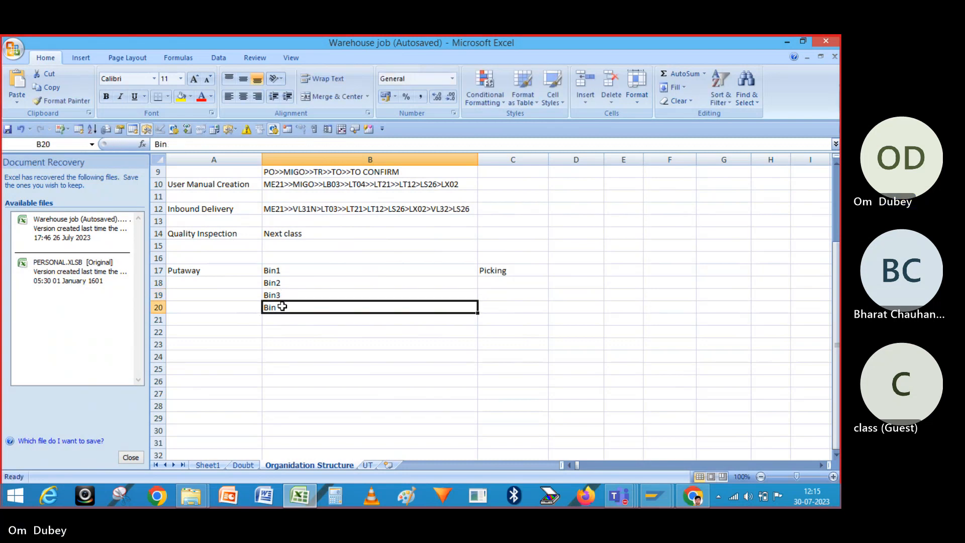
double_click(283, 306)
text(Bin)
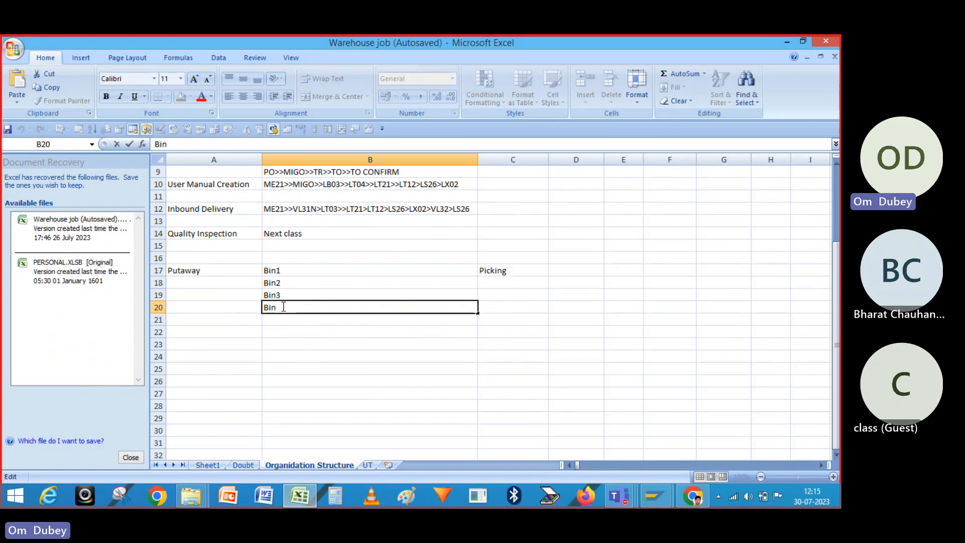
text(4)
key(Return)
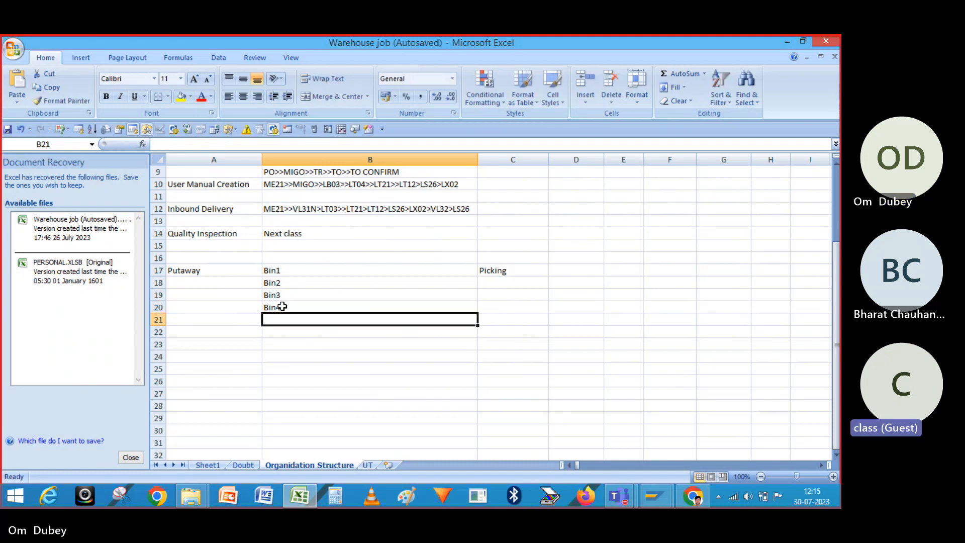
click(314, 359)
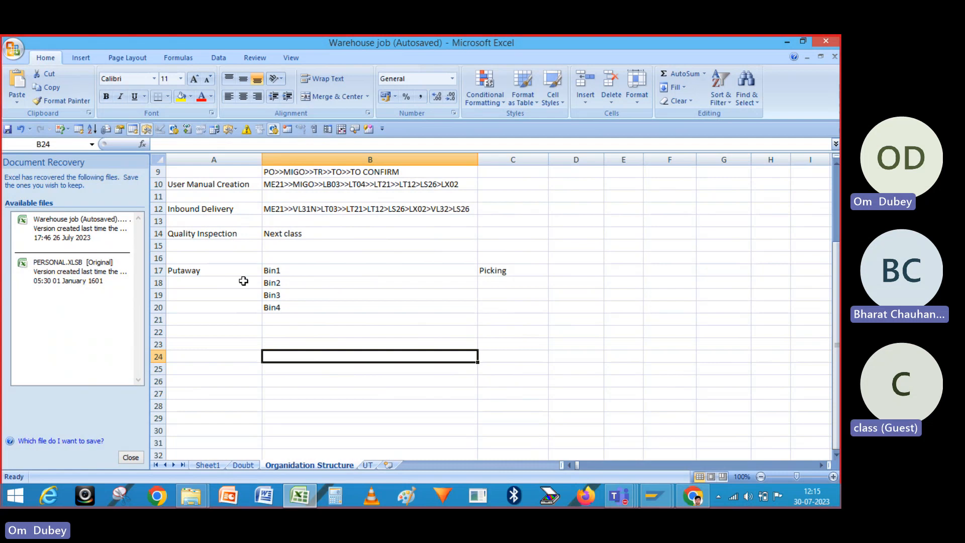
click(196, 271)
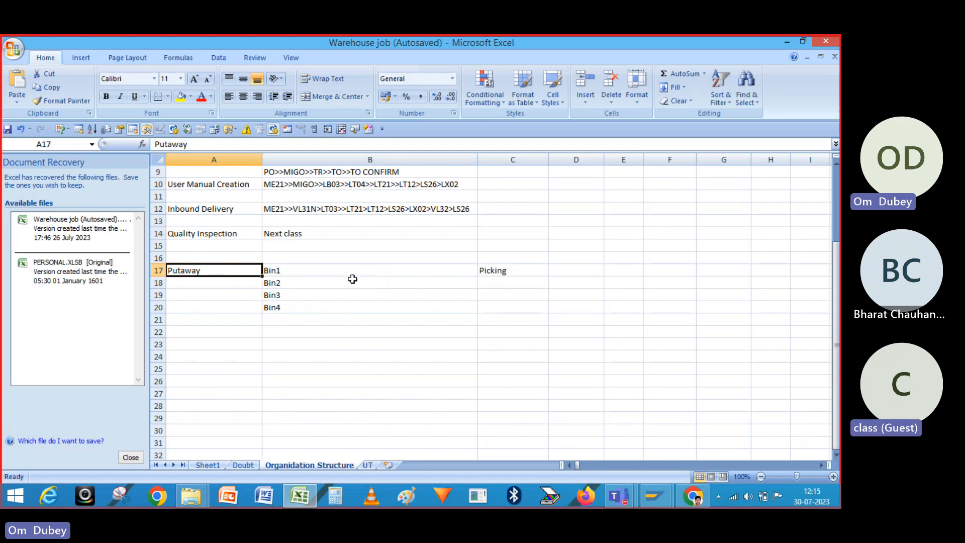
click(498, 272)
double_click(484, 272)
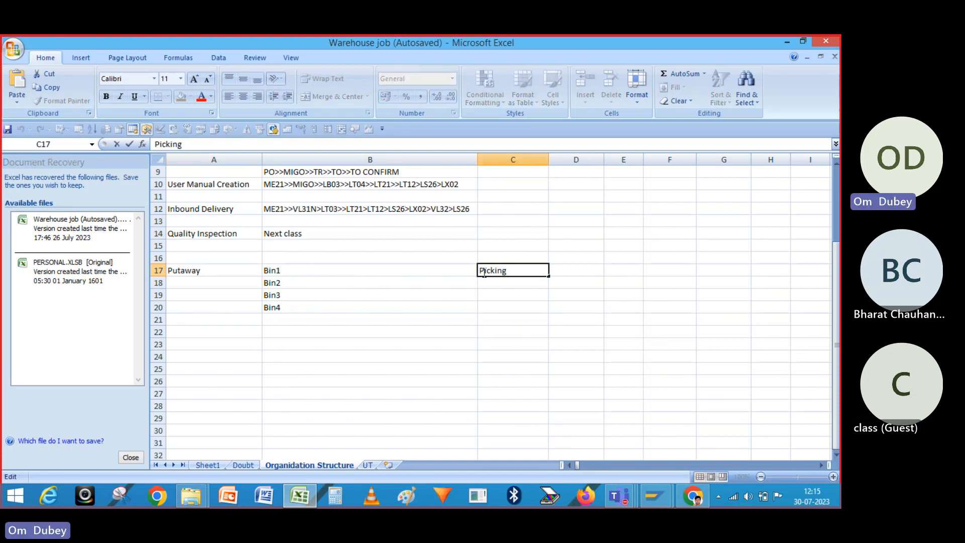
click(486, 288)
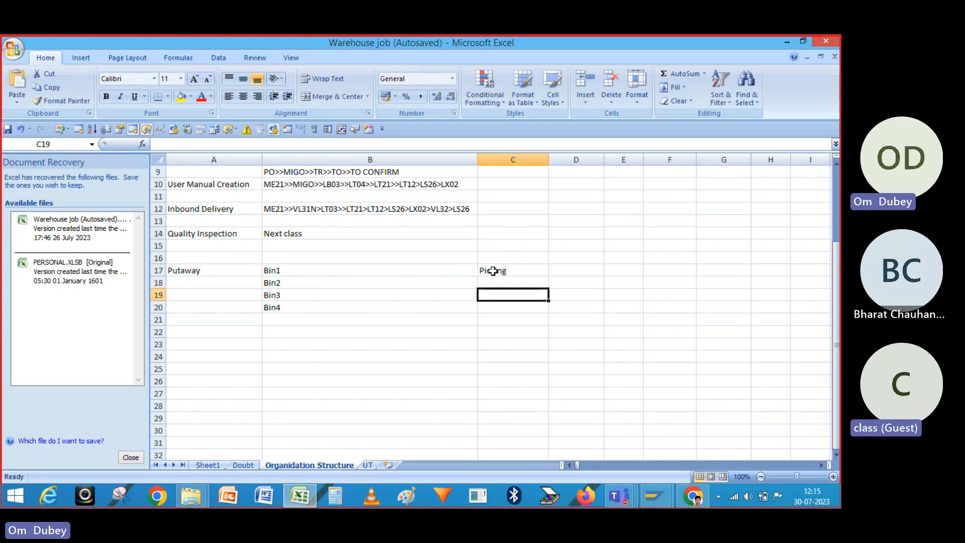
click(493, 270)
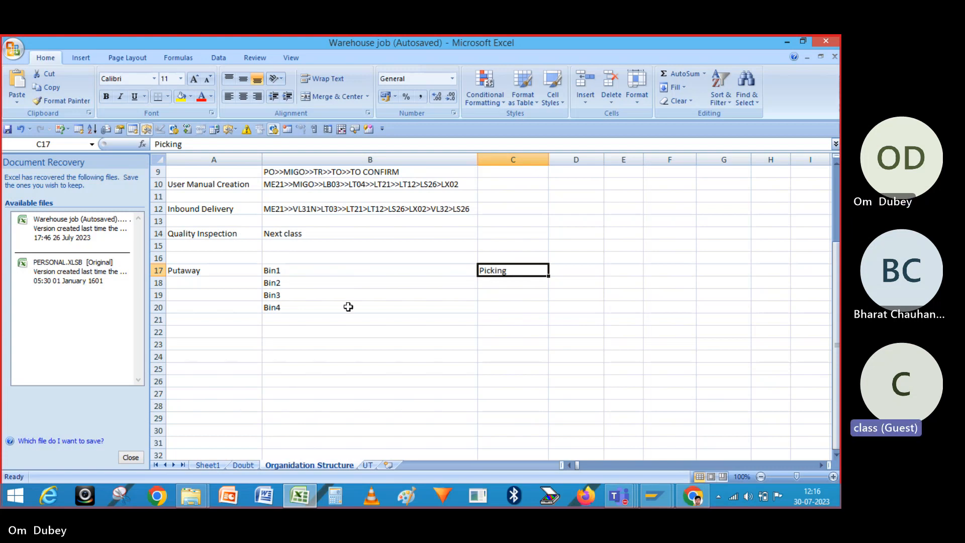
click(218, 274)
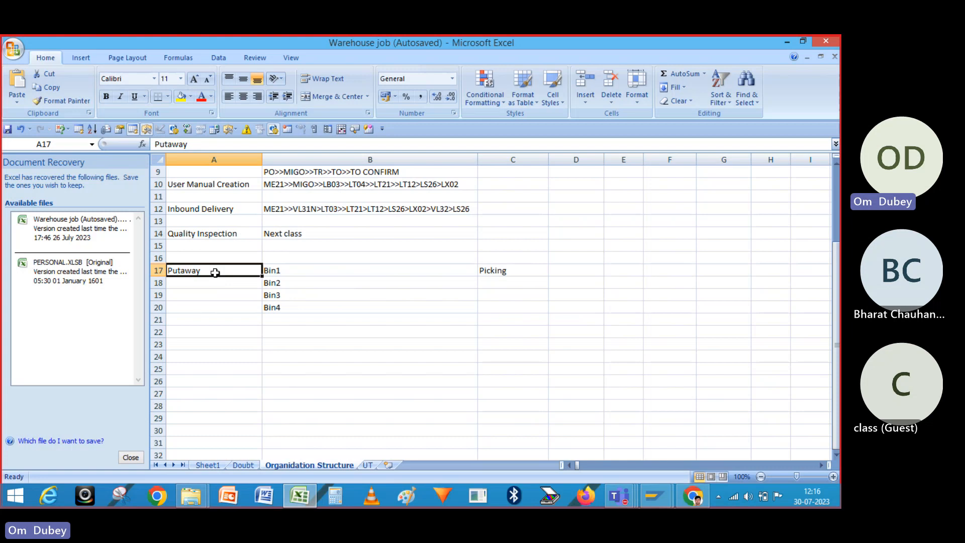
click(508, 274)
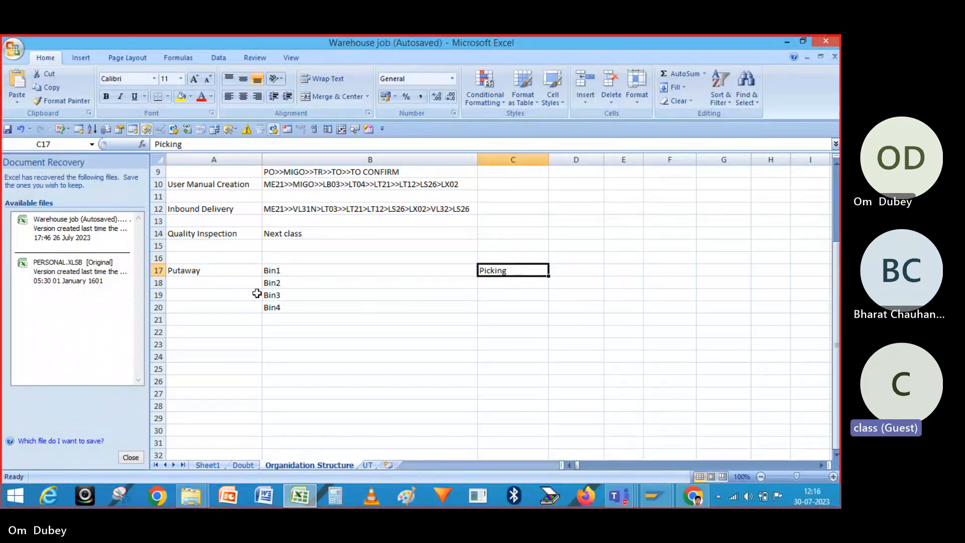
- Switch to SAP and open transaction LT21 for displaying a transfer order
key(alt+Tab)
key(alt+Tab)
key(alt+Tab)
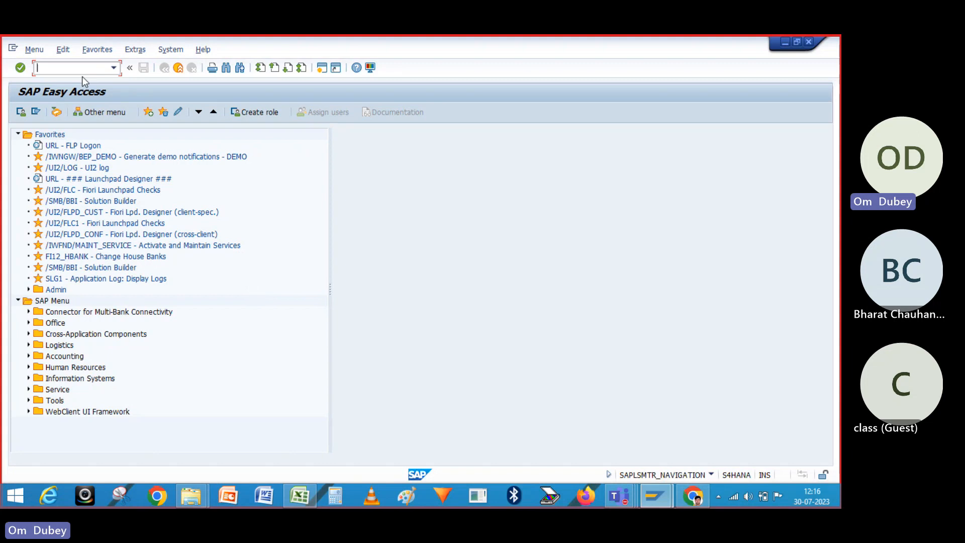
text(lt21)
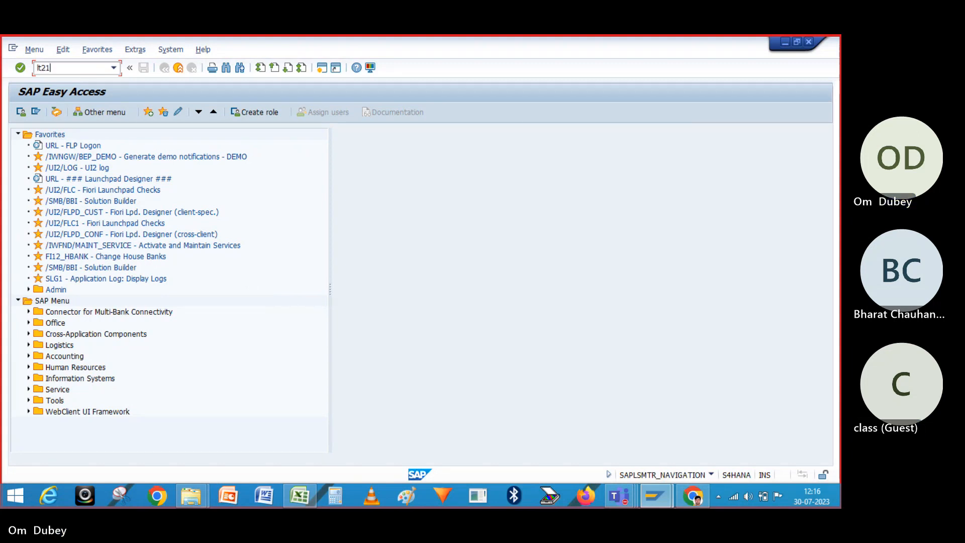
key(Return)
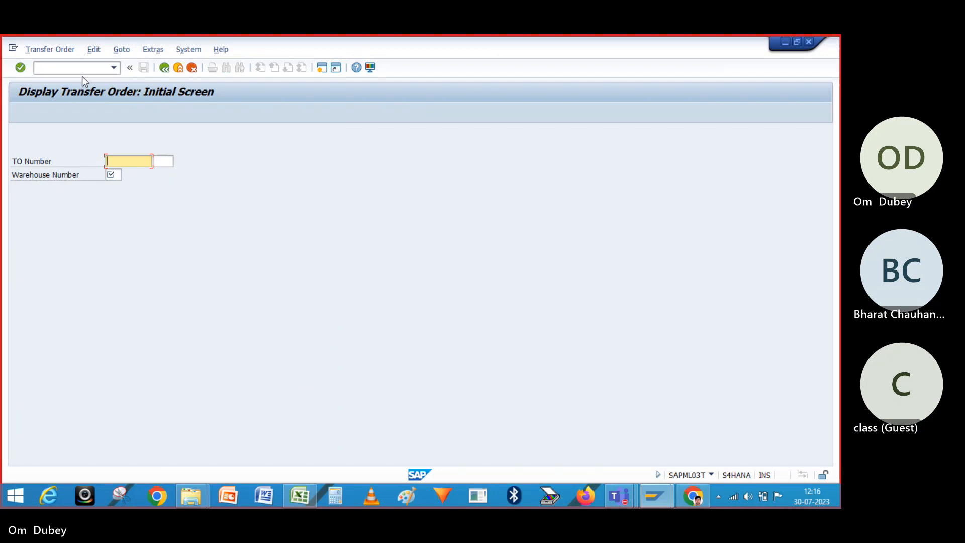
text(2)
key(BackSpace)
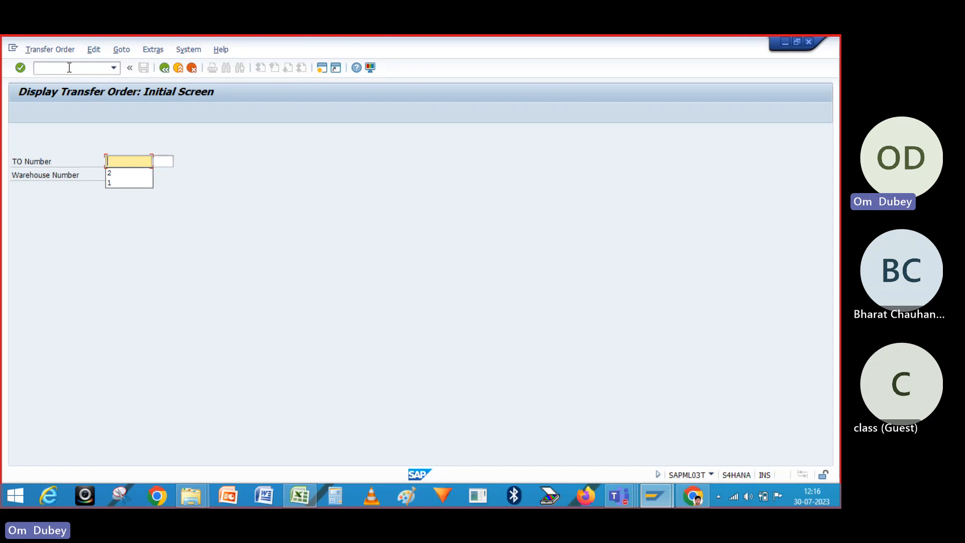
- Leave the transfer order display and open the Transfer Orders: List of Resident Documents report
click(69, 68)
text(/)
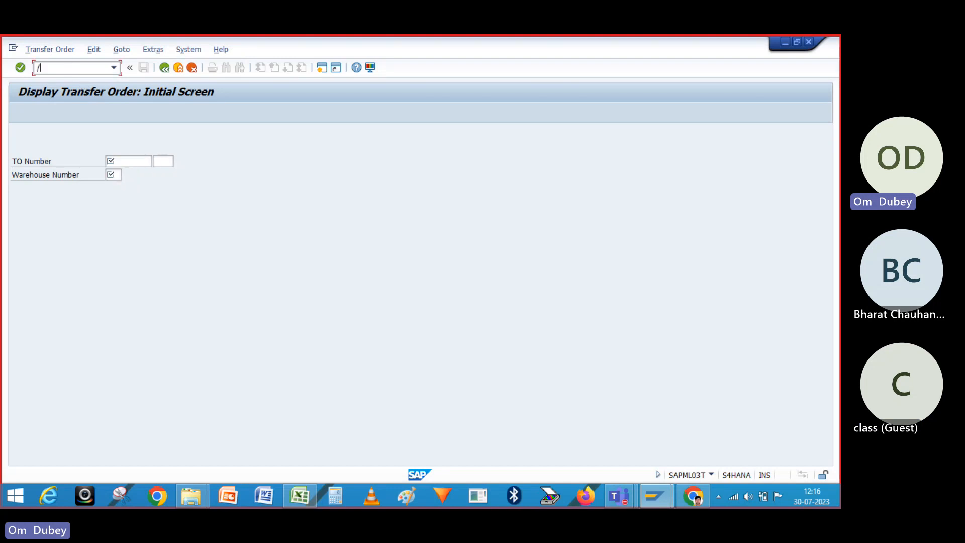
text(nlt)
key(Return)
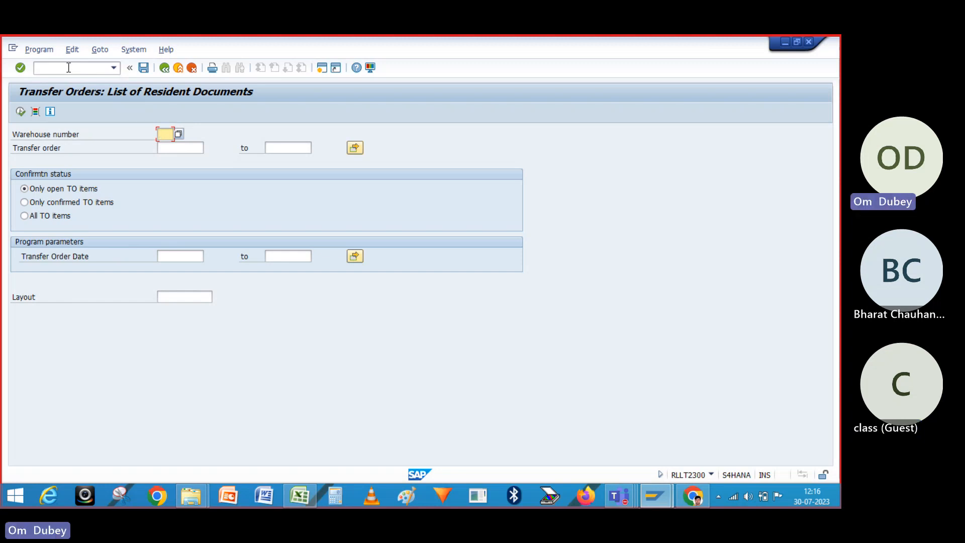
- Set the report's warehouse number to 201 and show the additional selections for transfer order header and item fields
text(201)
key(Return)
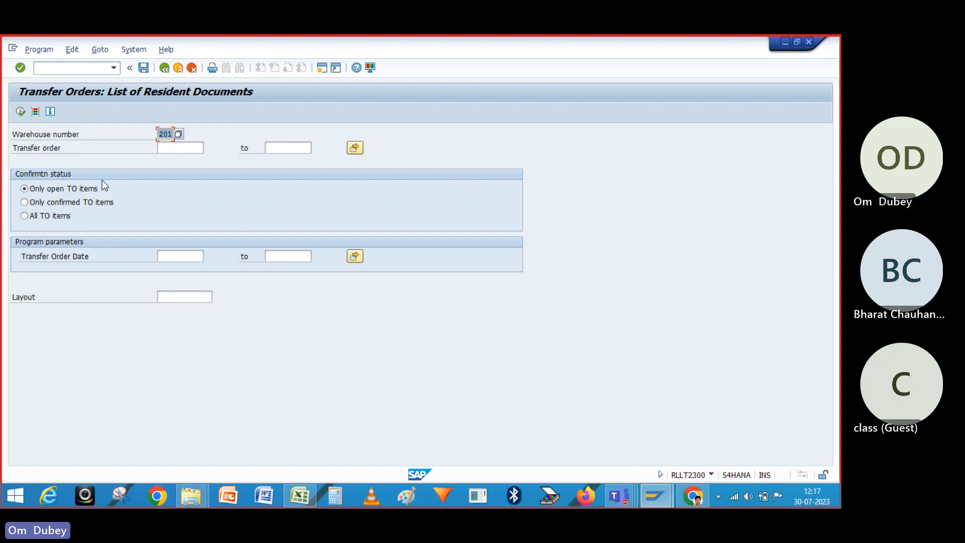
click(174, 257)
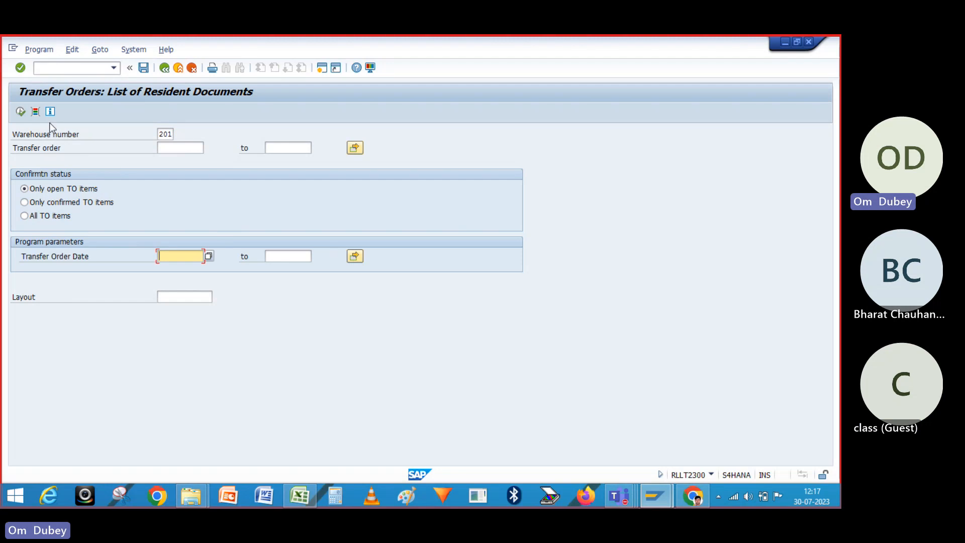
click(35, 114)
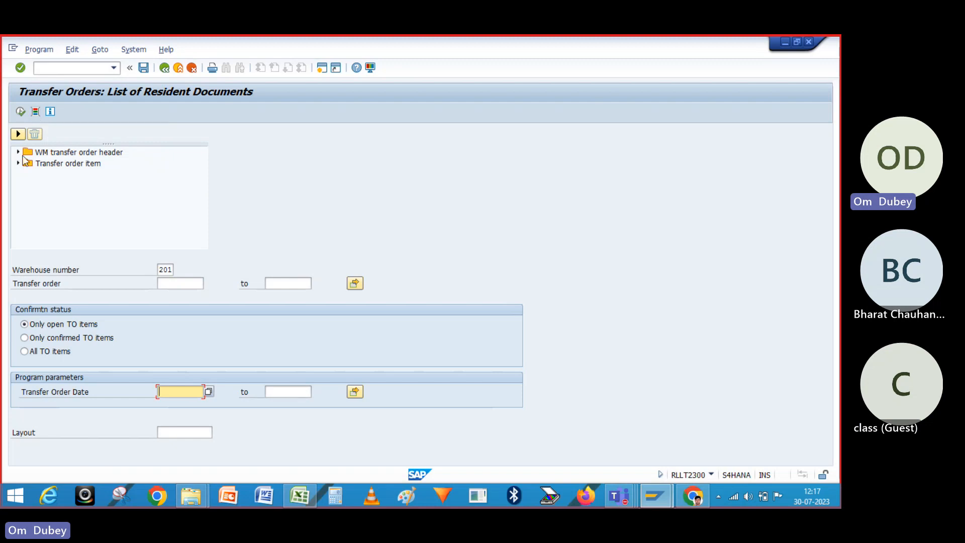
- Examine which selection fields the WM transfer order header folder offers
click(18, 152)
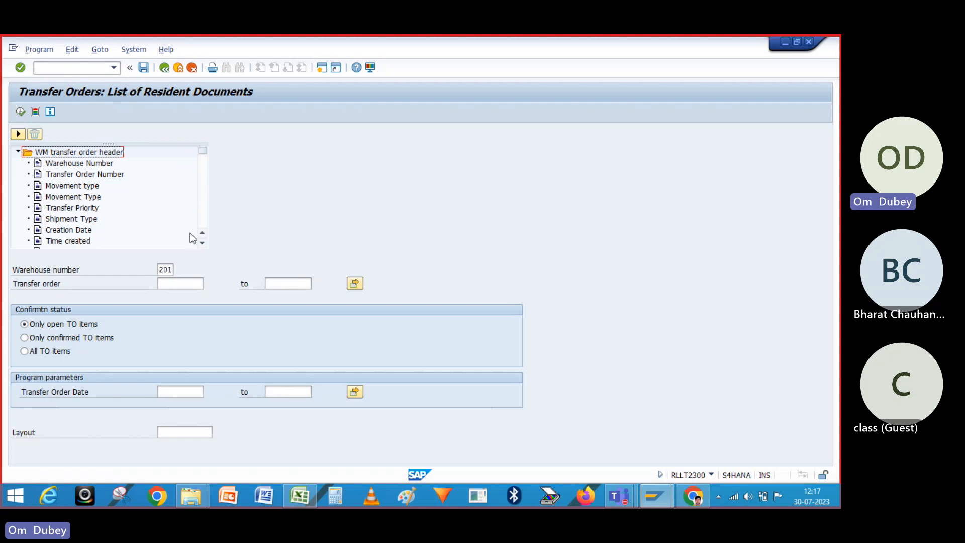
click(202, 243)
click(202, 243)
click(202, 243)
click(202, 243)
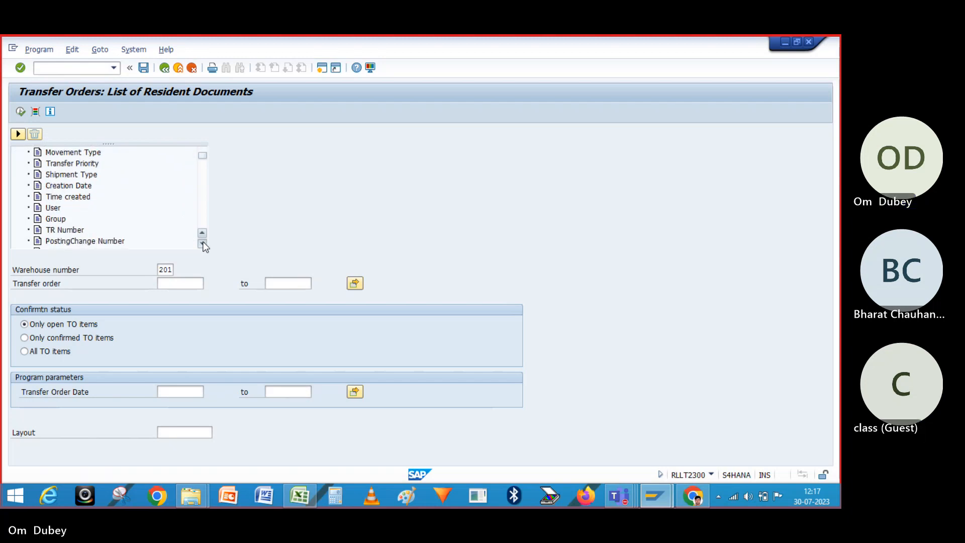
click(202, 244)
click(202, 243)
click(202, 243)
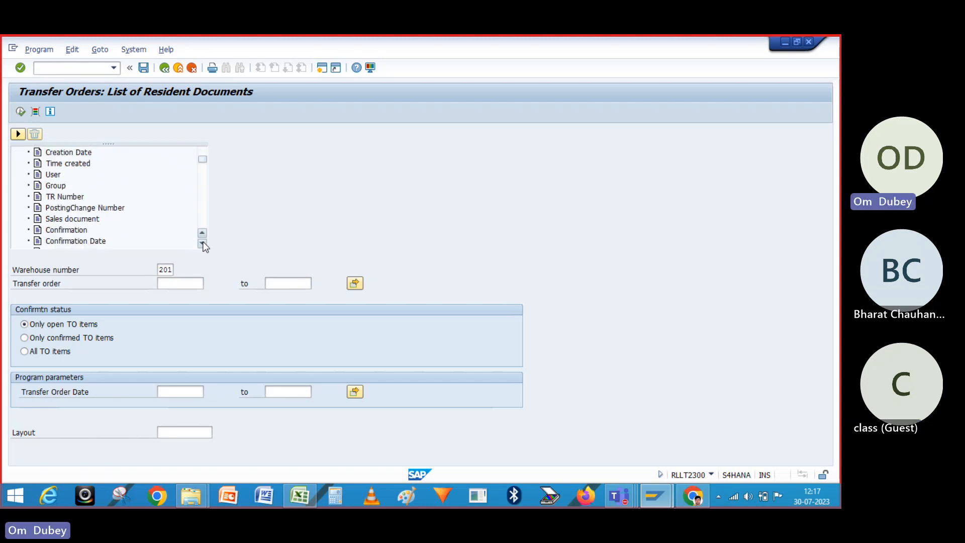
click(202, 243)
double_click(202, 243)
click(202, 244)
click(202, 244)
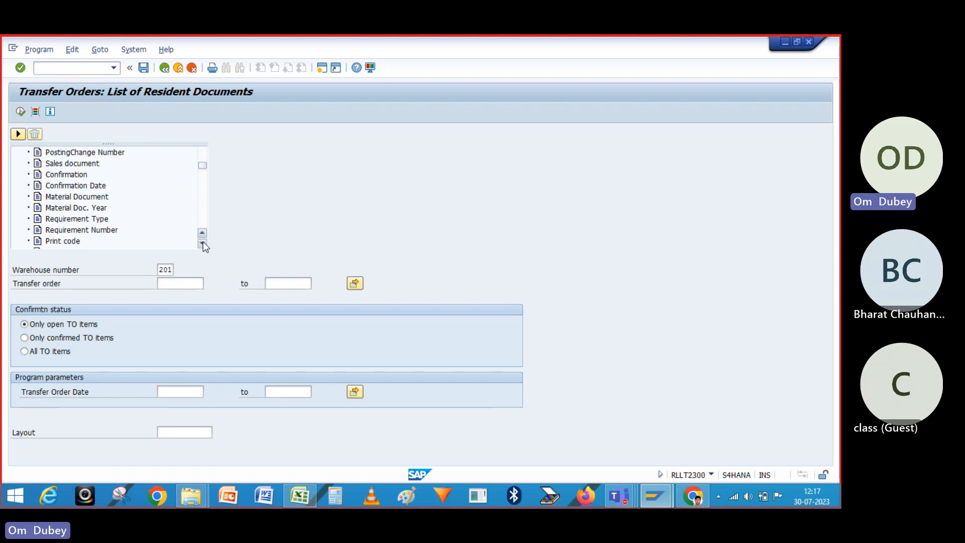
double_click(202, 244)
double_click(202, 244)
click(202, 244)
double_click(202, 244)
double_click(202, 244)
click(202, 244)
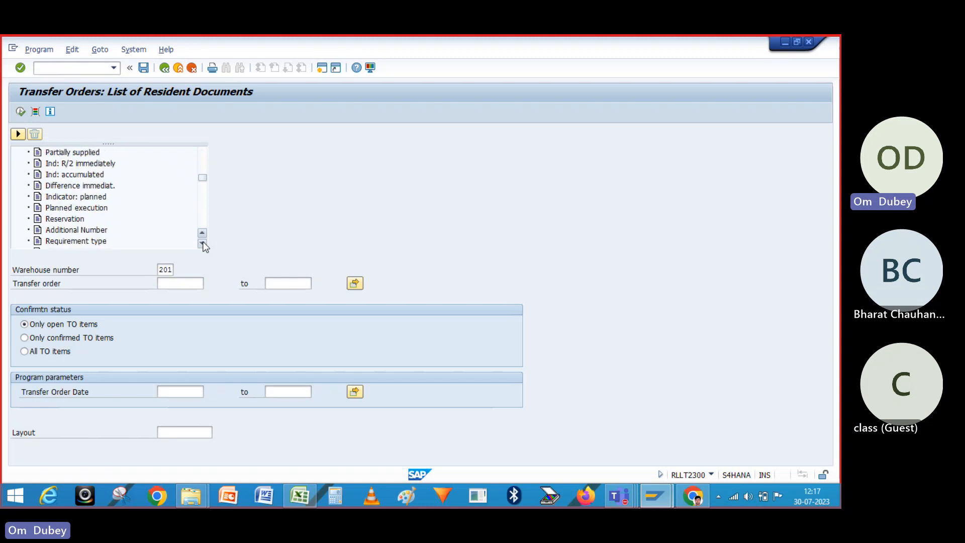
double_click(202, 243)
double_click(202, 243)
click(202, 243)
double_click(203, 243)
double_click(202, 243)
double_click(202, 243)
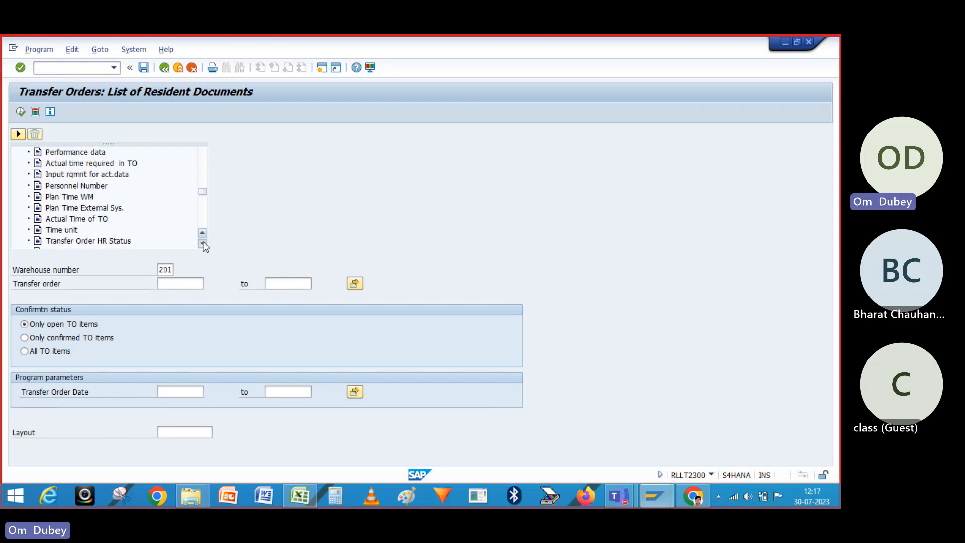
double_click(202, 243)
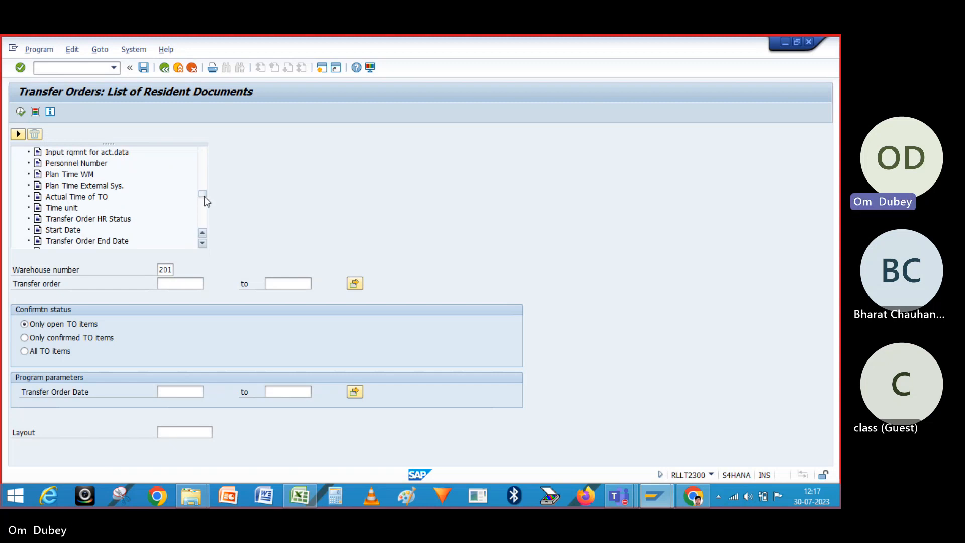
drag(204, 195, 211, 144)
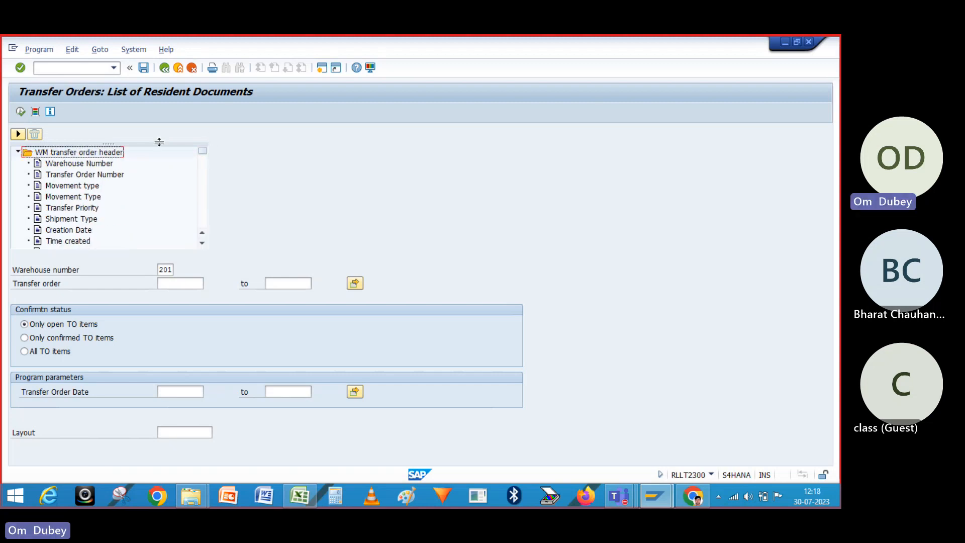
click(17, 153)
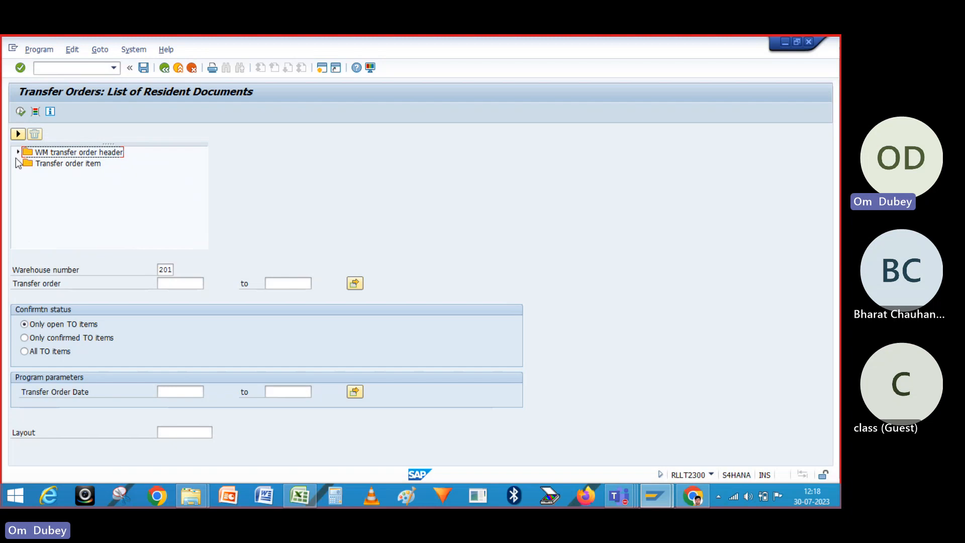
- Add Material from the Transfer order item fields as a dynamic selection for the report
click(18, 163)
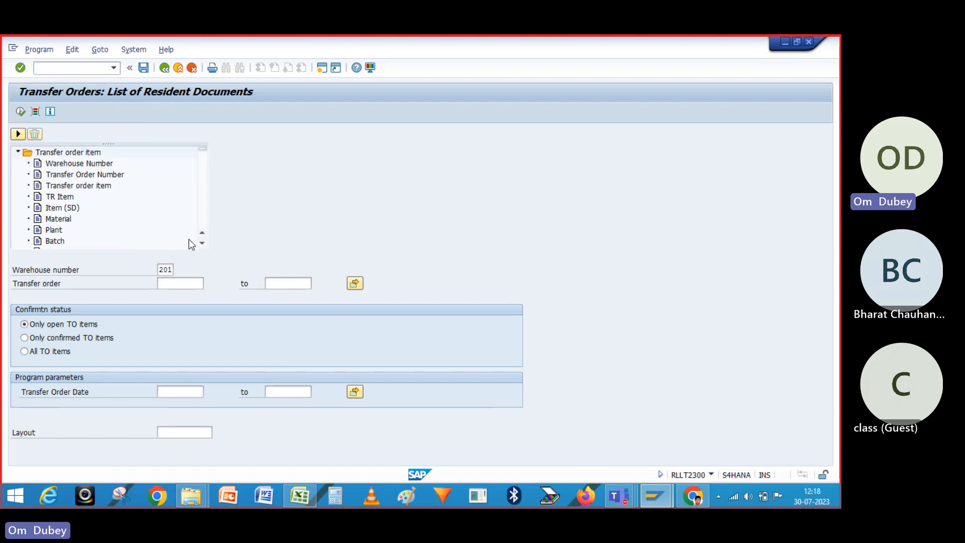
click(201, 243)
click(202, 243)
click(201, 244)
click(202, 244)
click(202, 244)
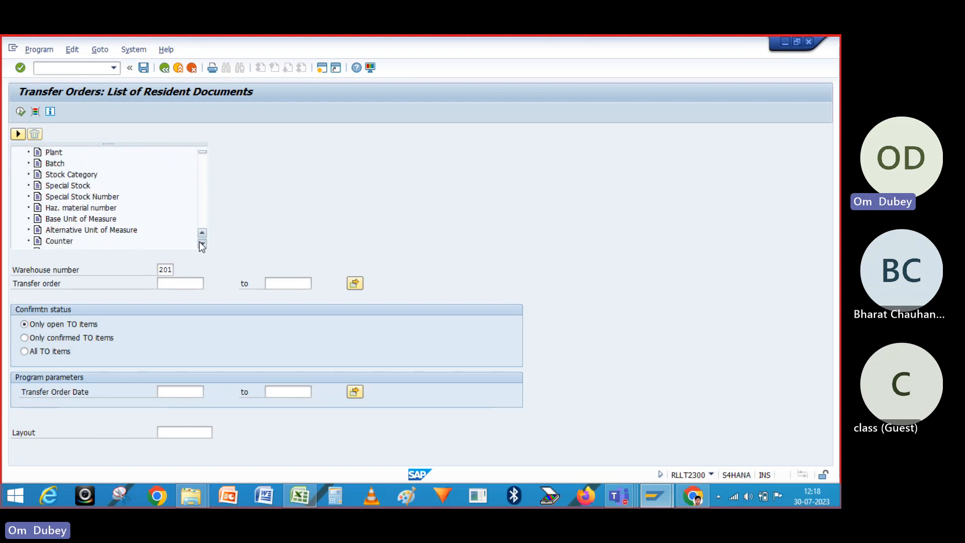
click(202, 244)
click(201, 244)
click(204, 149)
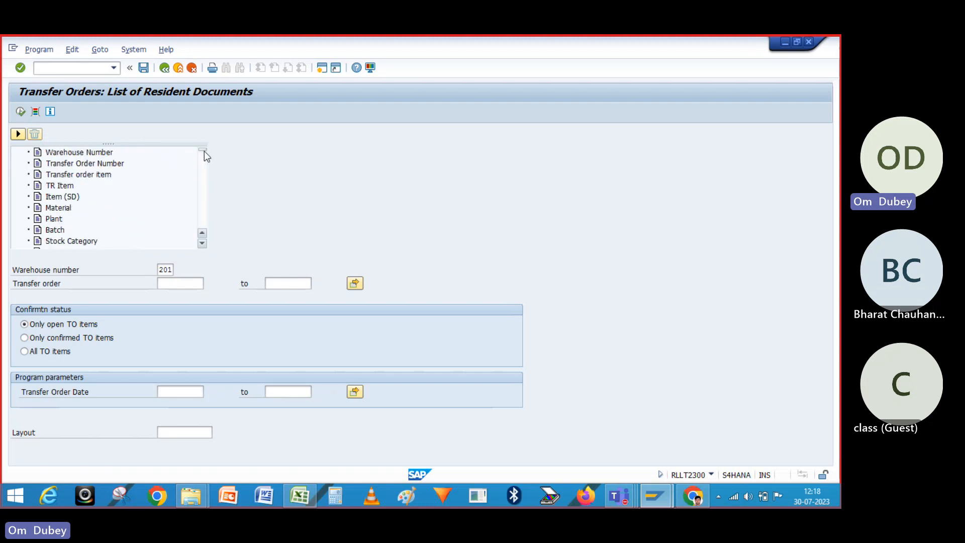
click(202, 244)
click(202, 244)
click(203, 244)
click(203, 245)
click(203, 244)
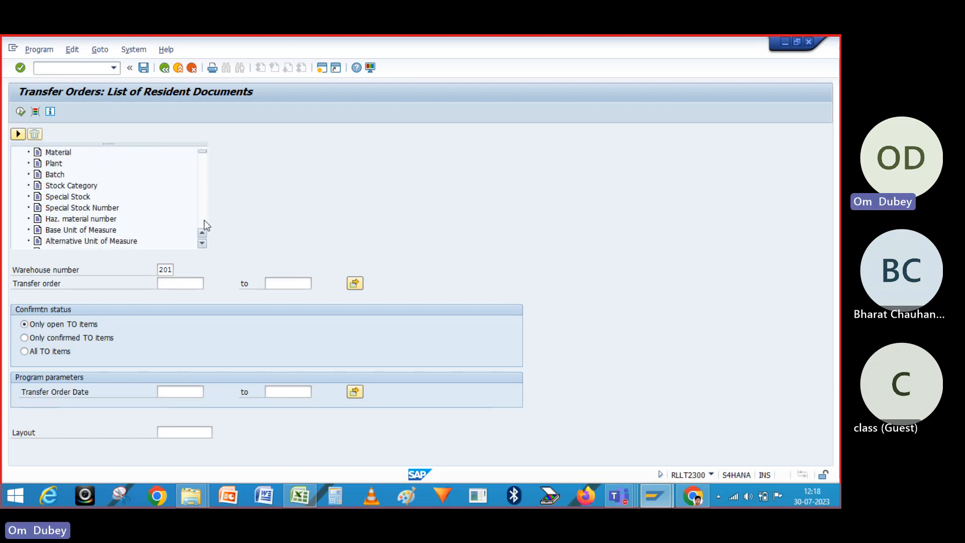
click(202, 234)
click(202, 233)
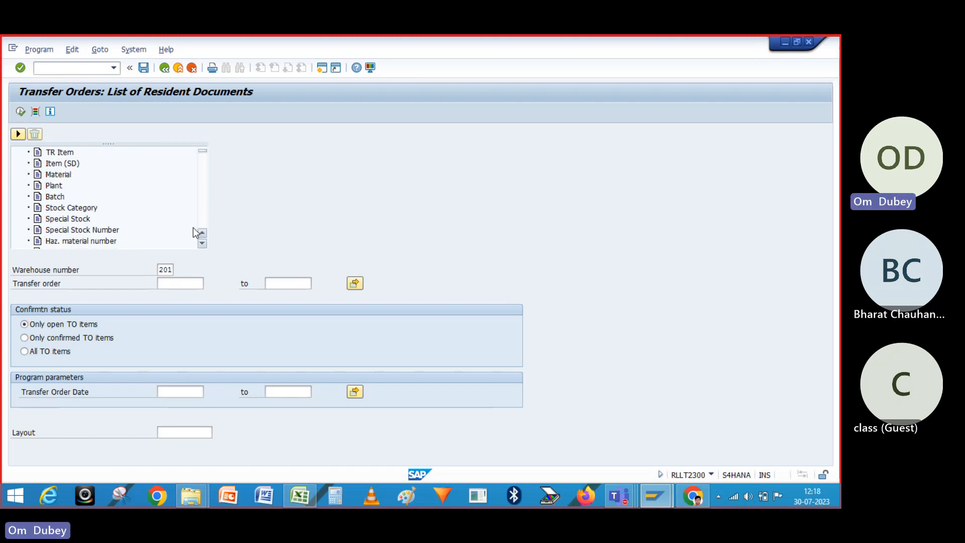
click(58, 176)
double_click(58, 176)
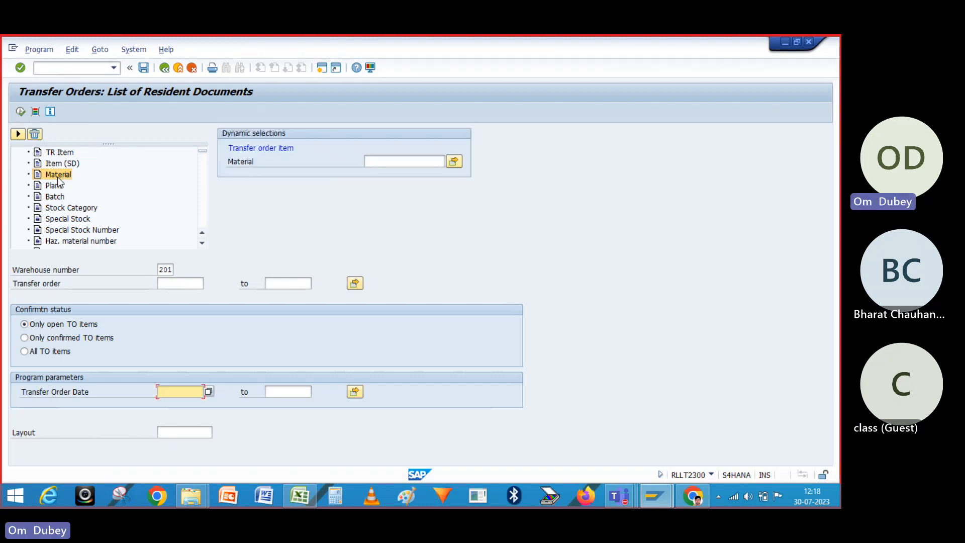
click(376, 157)
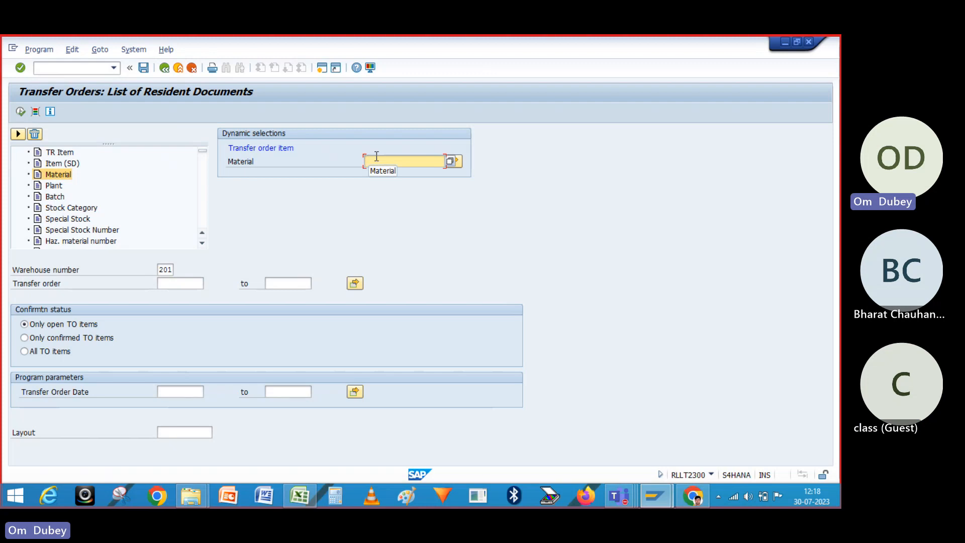
- Switch to the Excel warehouse workbook and enter LT* in B23 with the meaning TO in C23
key(alt+Tab)
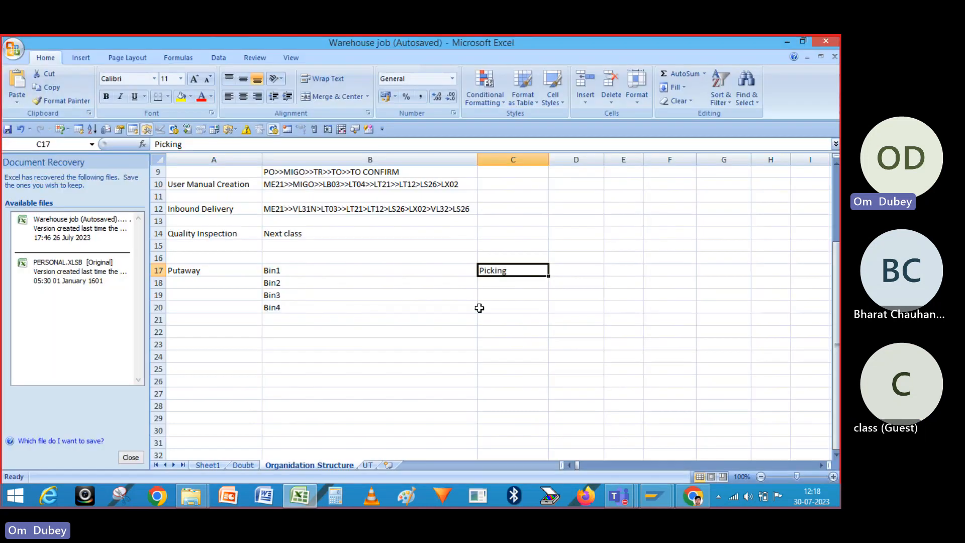
click(275, 346)
text(L)
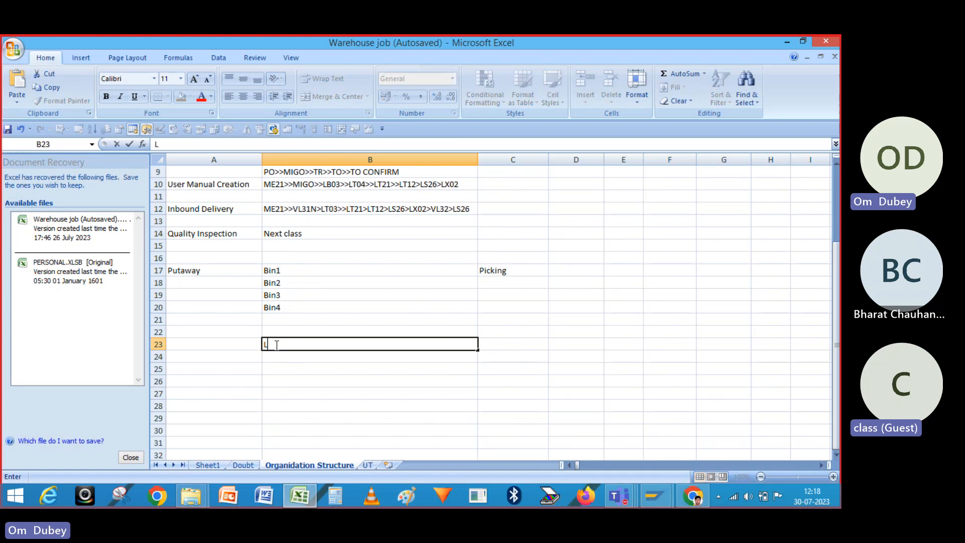
text(T*)
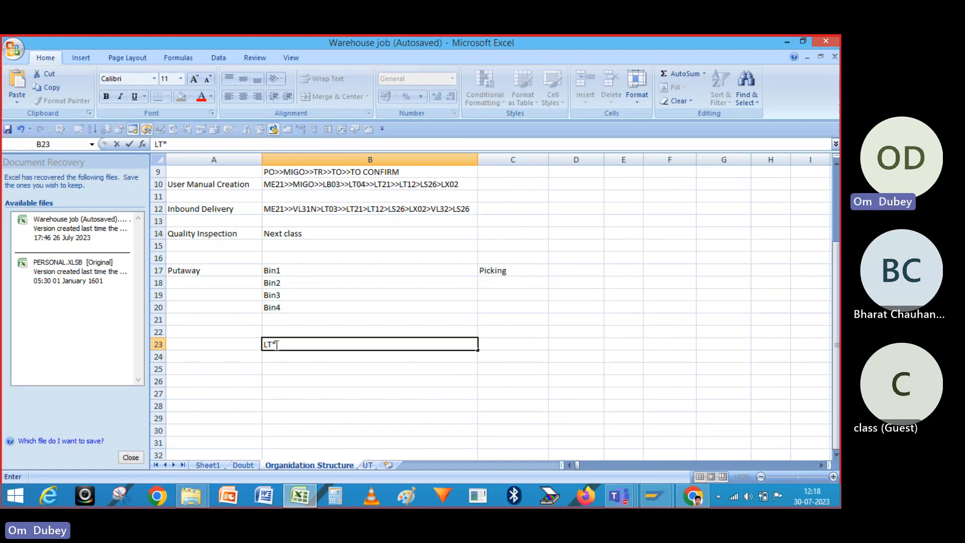
key(Tab)
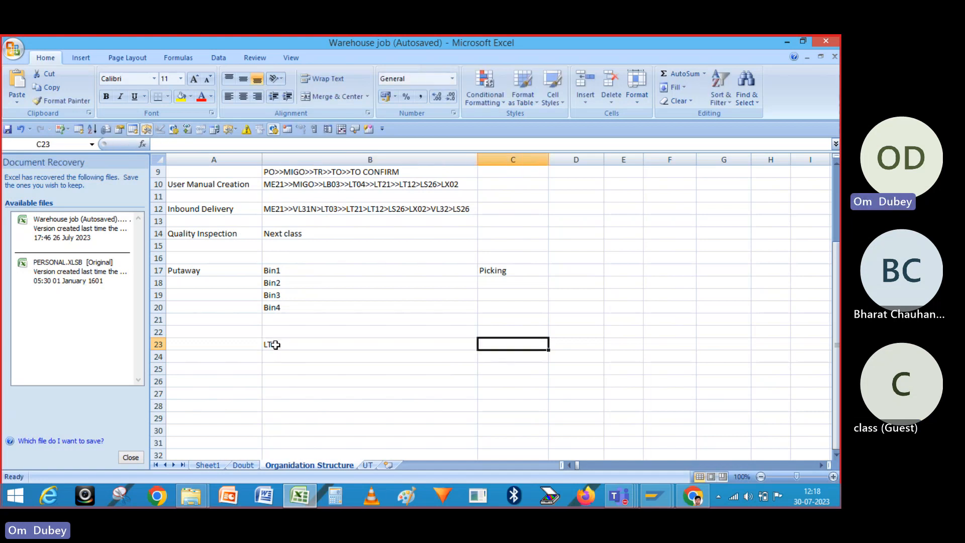
text(TO)
key(Return)
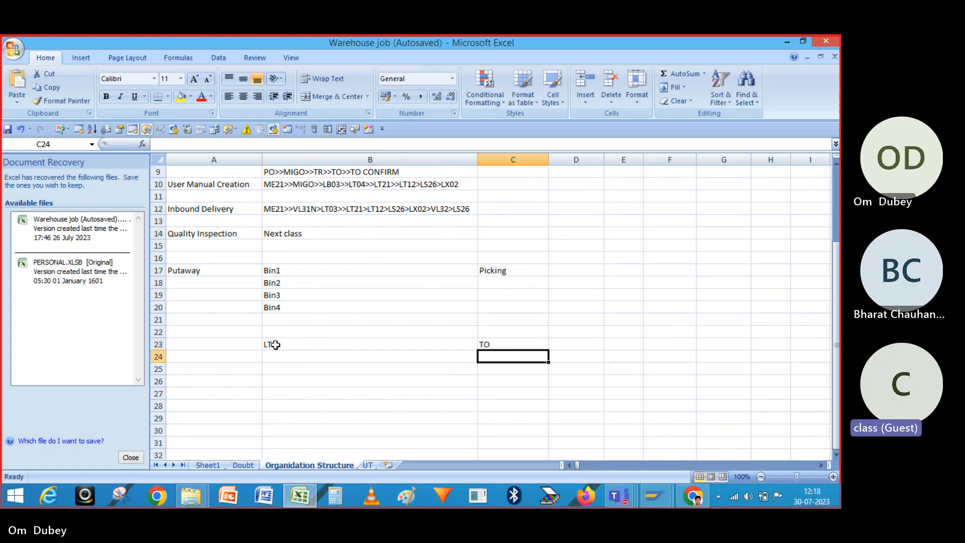
- Enter LI* in B24 with the meaning Inventory in C24
key(Left)
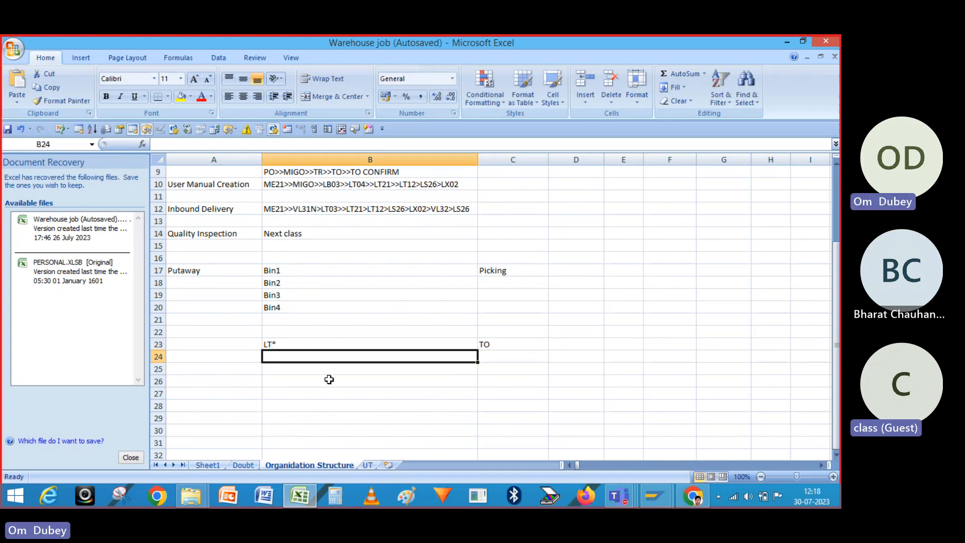
text(LI)
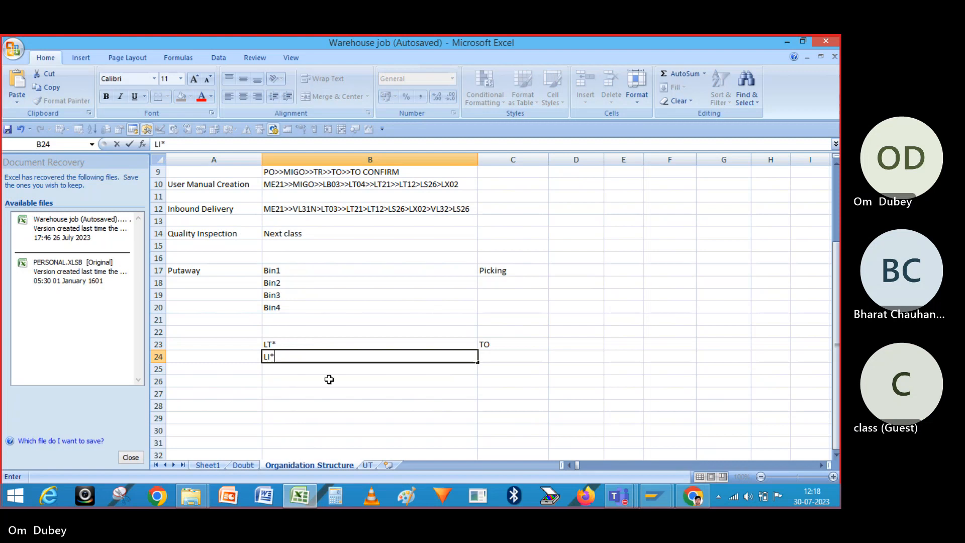
text(*)
key(Tab)
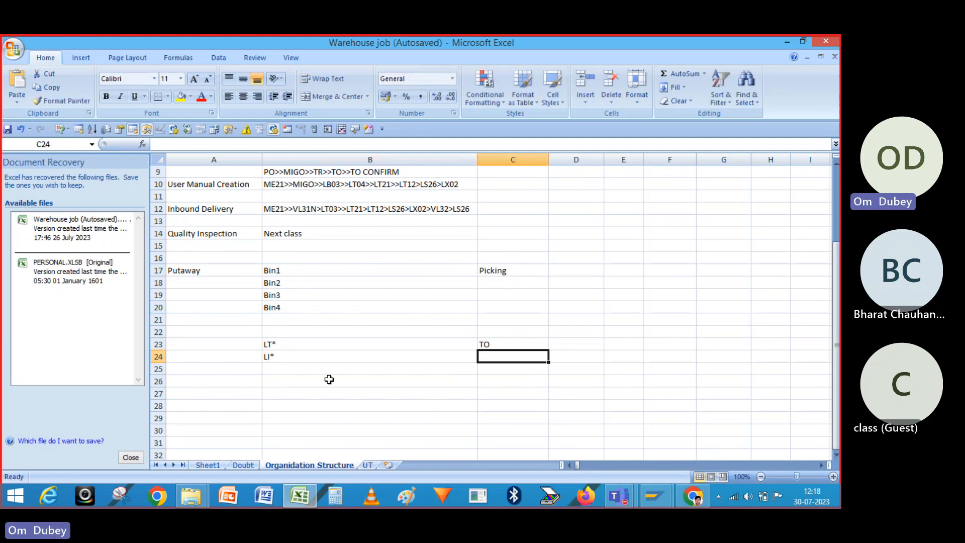
text(Invent)
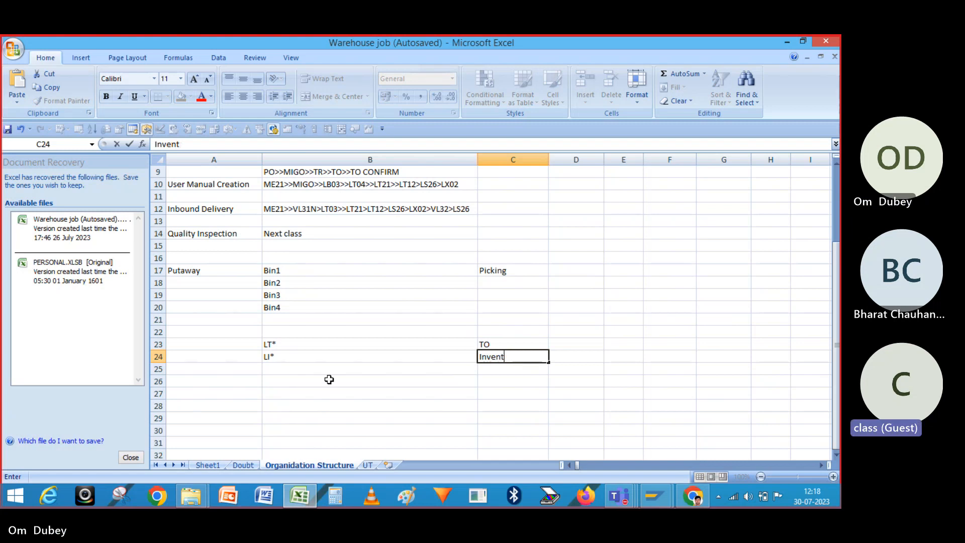
text(rory)
key(Return)
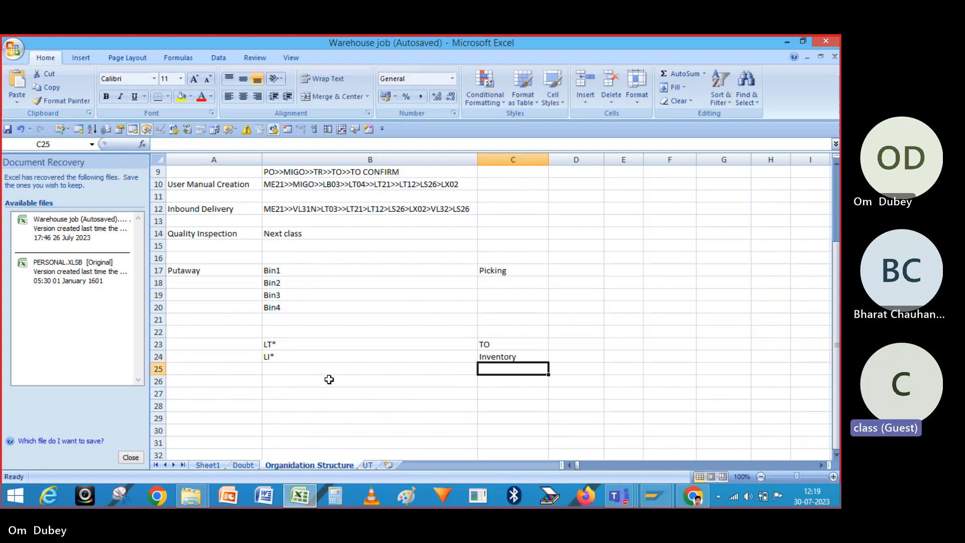
- Enter LX* in B25 with the meaning "Stock, Bin," in C25
click(288, 367)
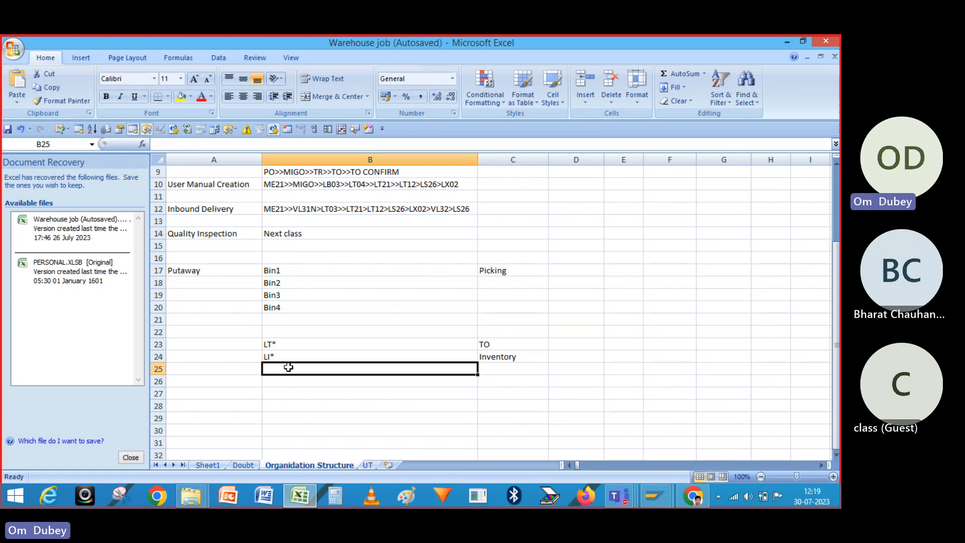
text(LX*)
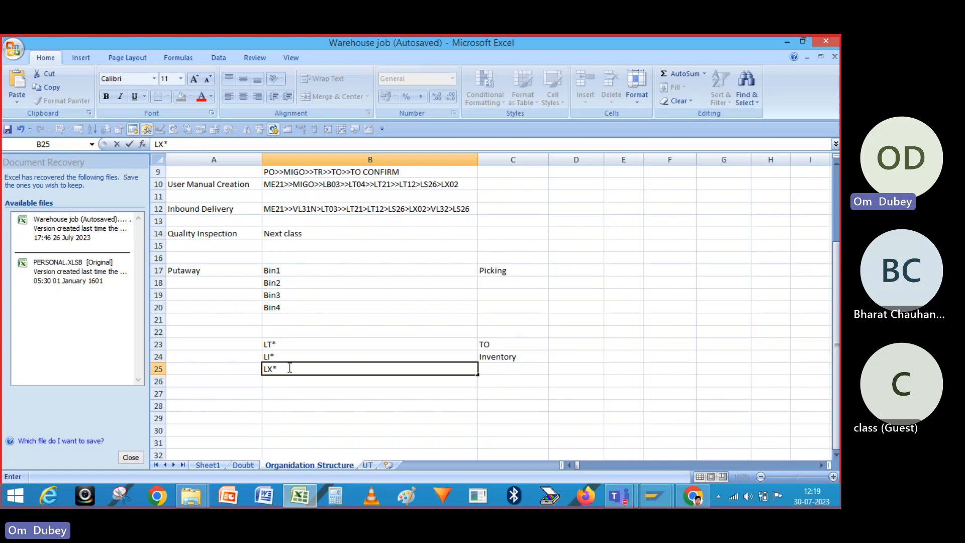
key(Return)
click(312, 367)
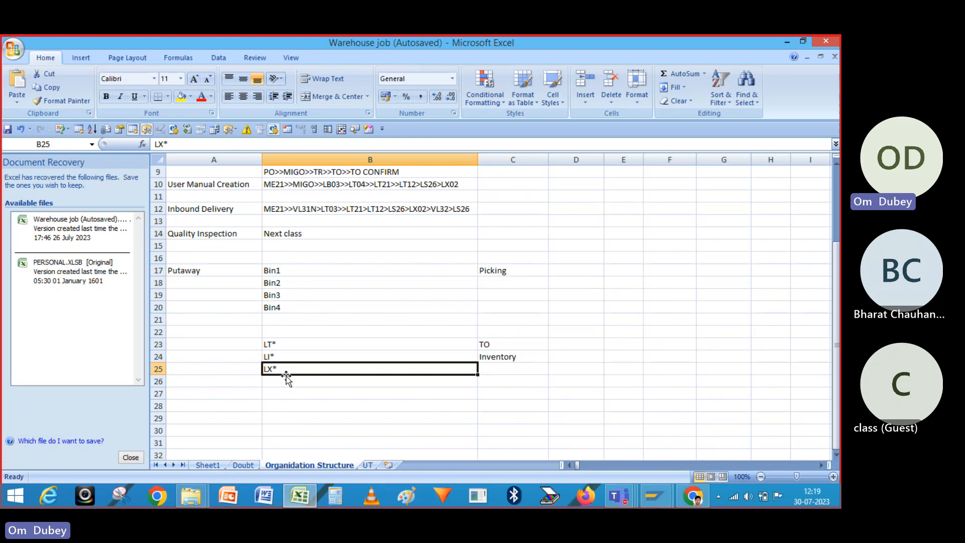
click(487, 371)
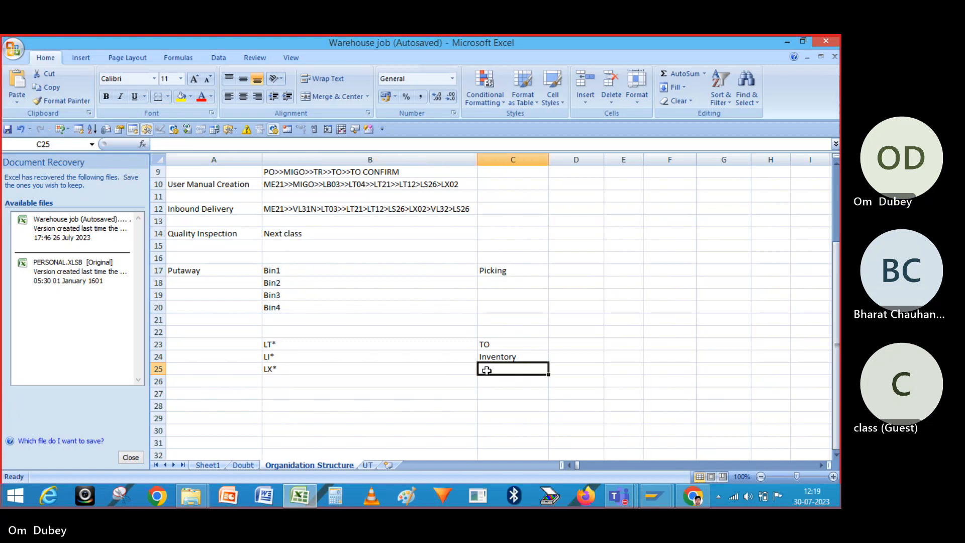
text(S)
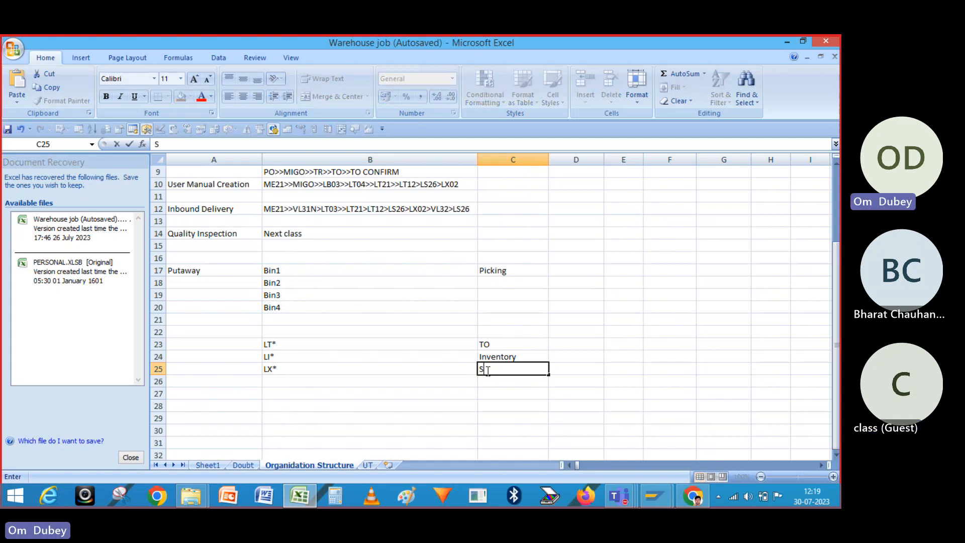
text(tock, Bin,)
- Enter LS* in B26 with the meaning Bin Related in C26
click(300, 379)
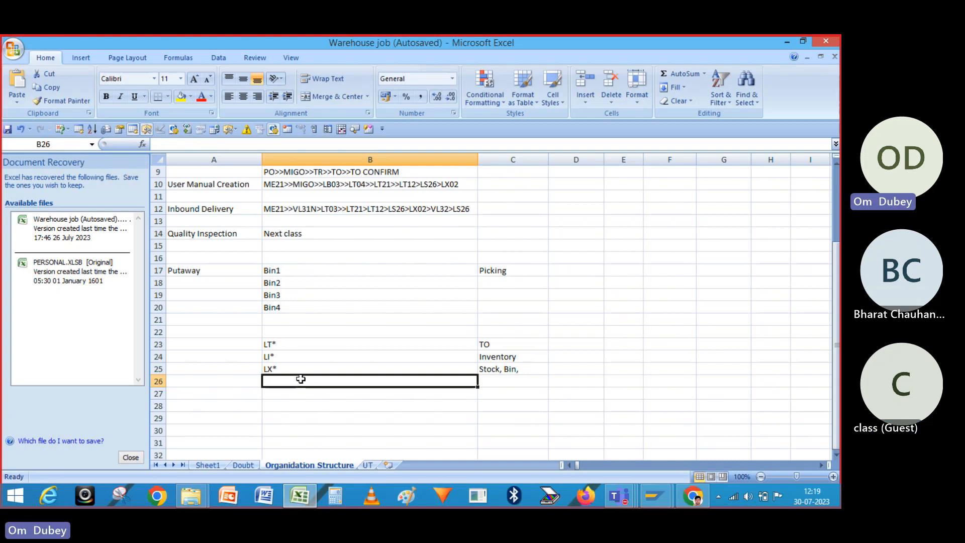
text(LS)
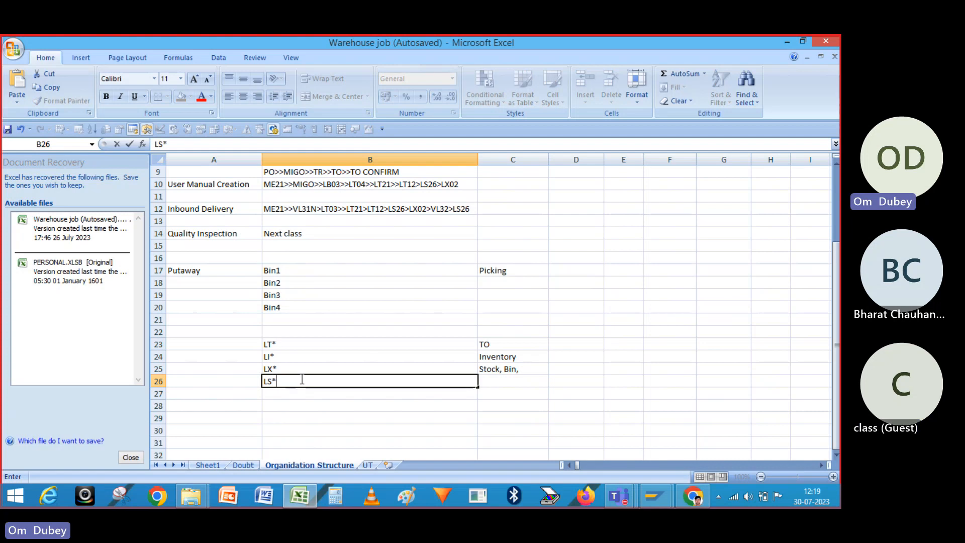
text(*)
click(496, 379)
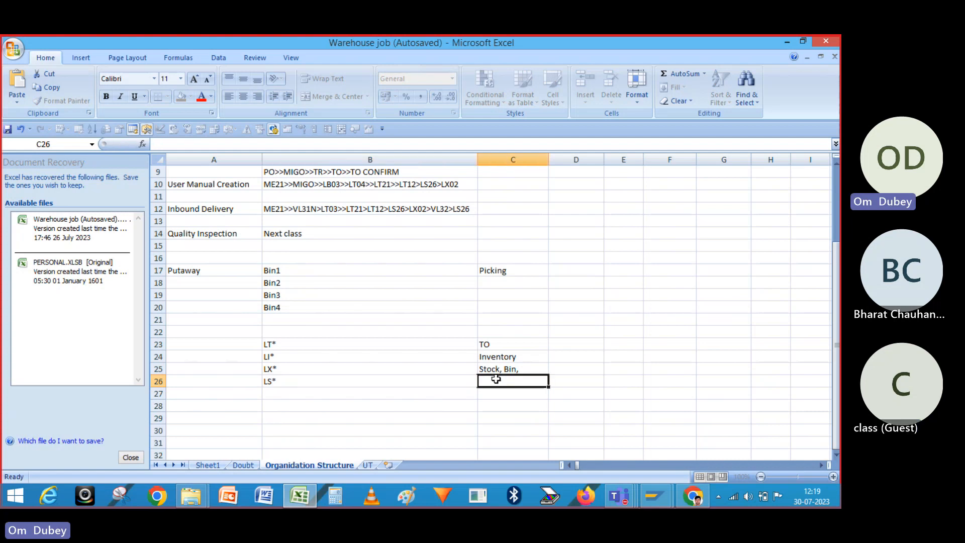
text(Bin)
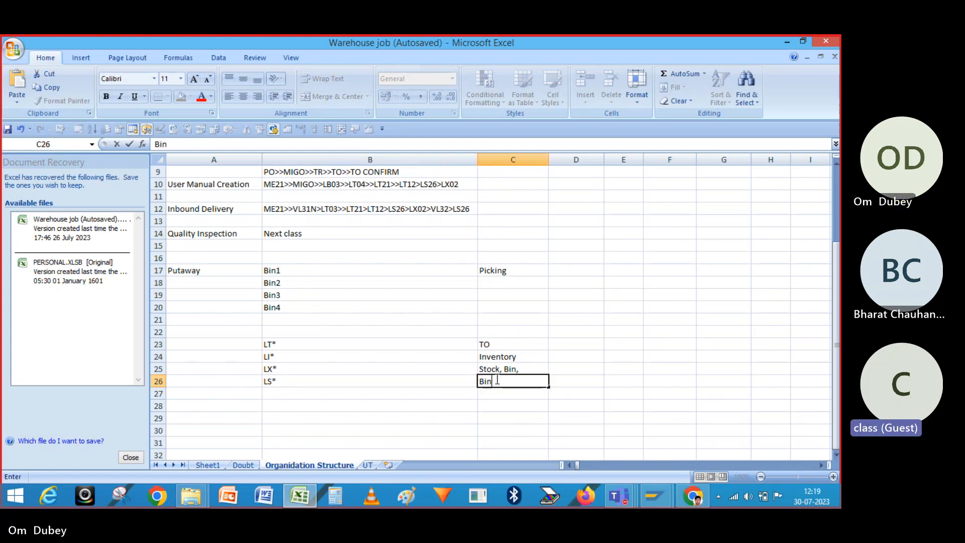
text( Re)
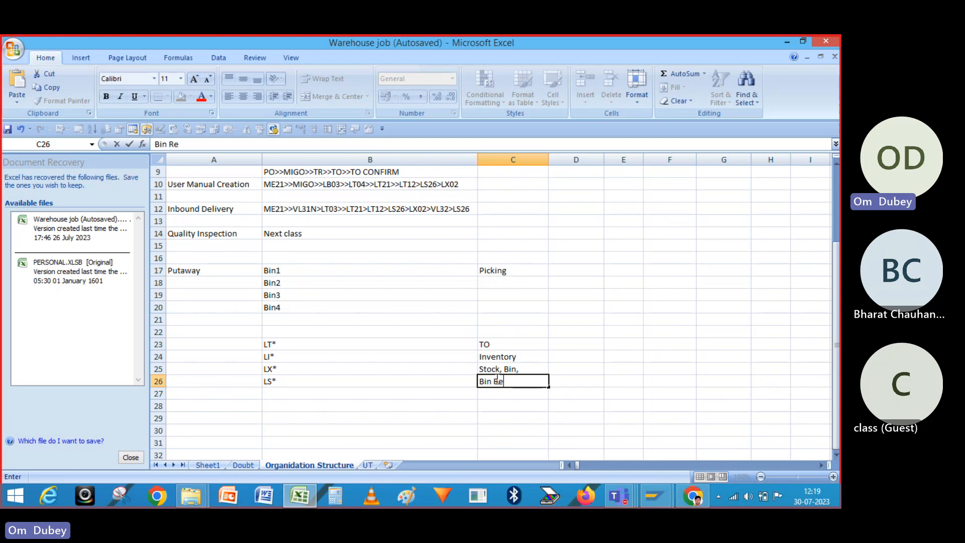
text(l)
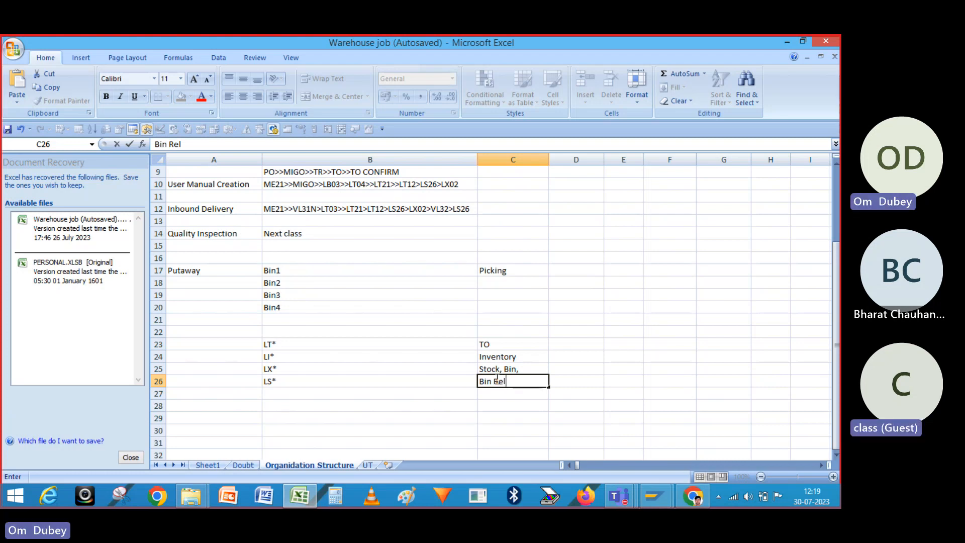
text(ated)
key(Return)
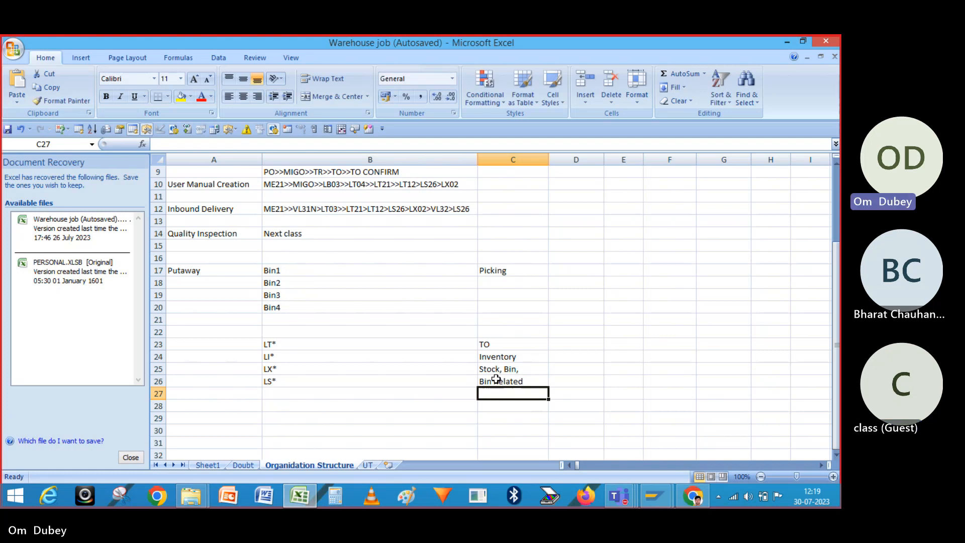
click(306, 384)
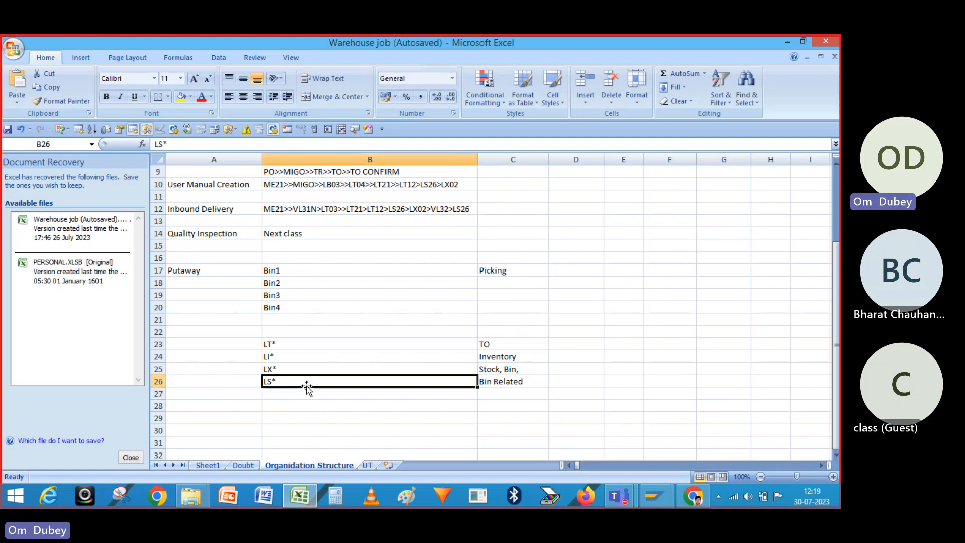
click(281, 394)
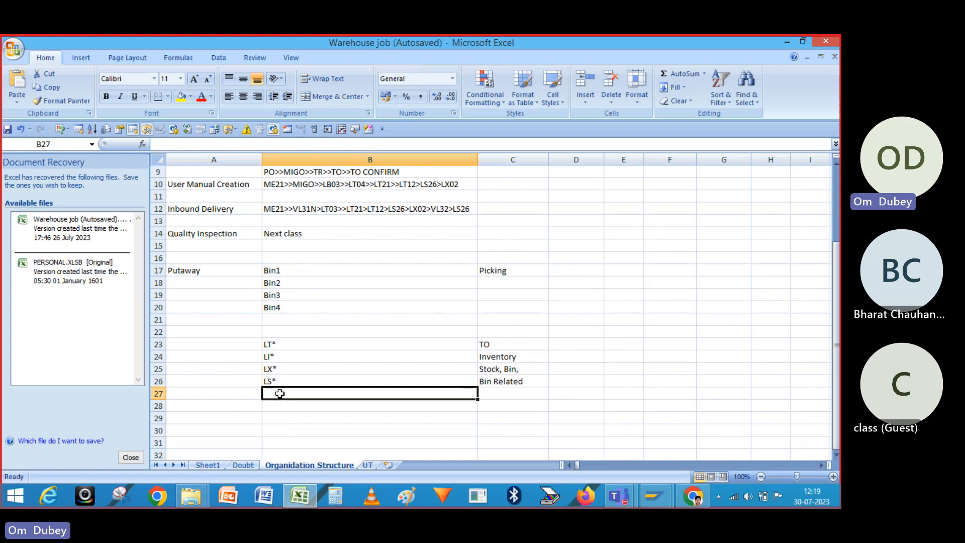
double_click(531, 381)
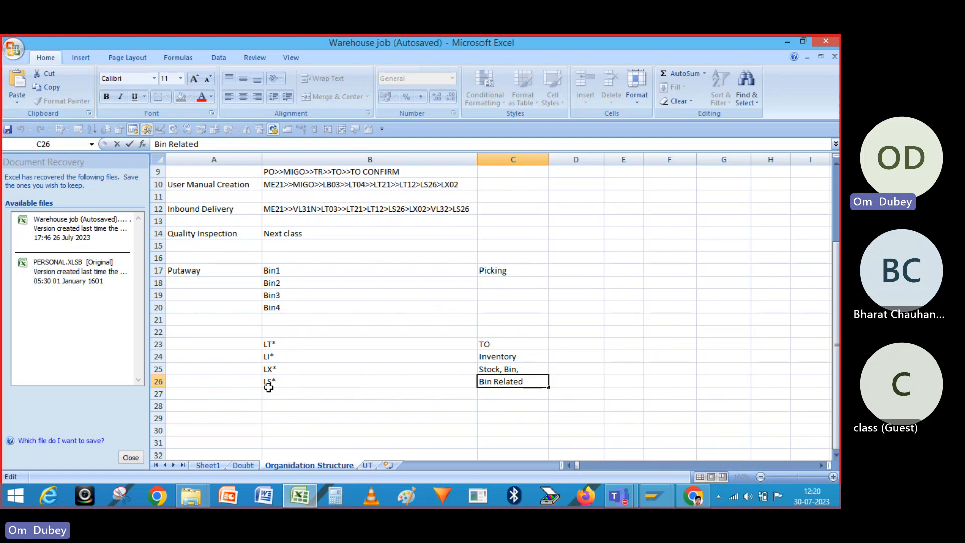
- Enter LB* in B28 with the meaning TR in C28
click(291, 402)
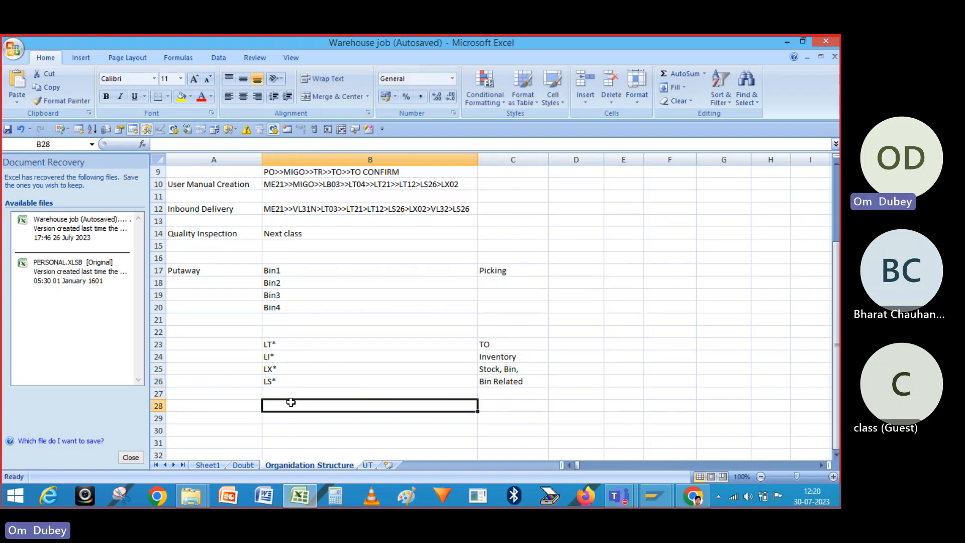
text(LB*)
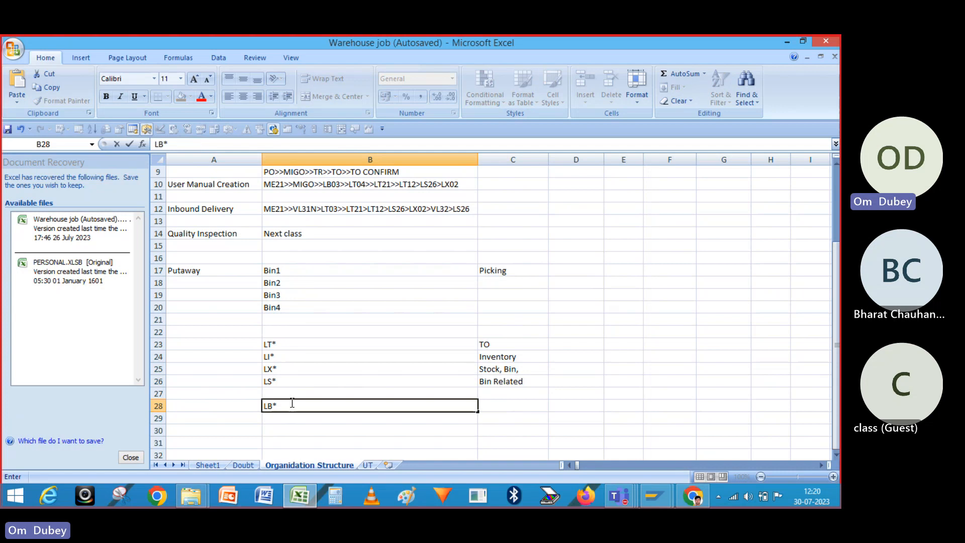
click(496, 408)
text(T)
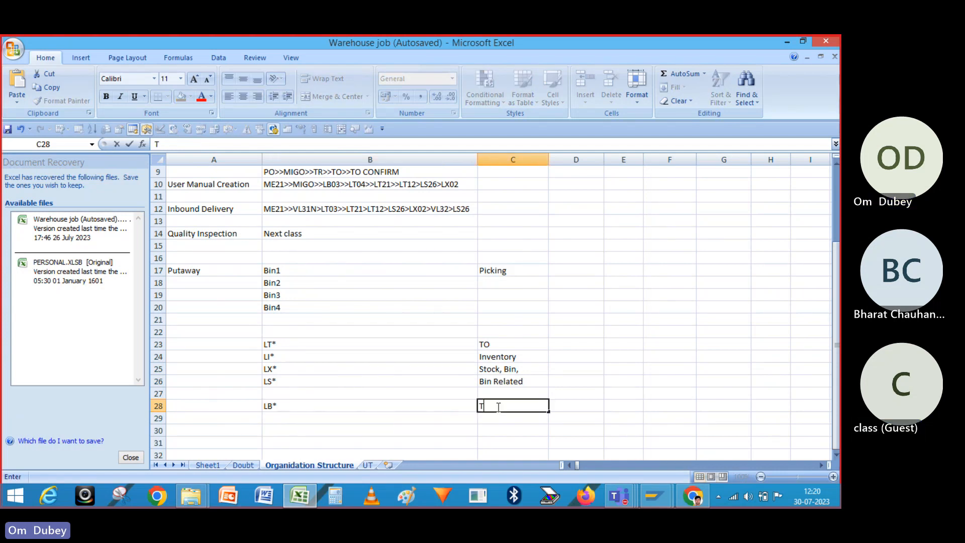
text(R Re)
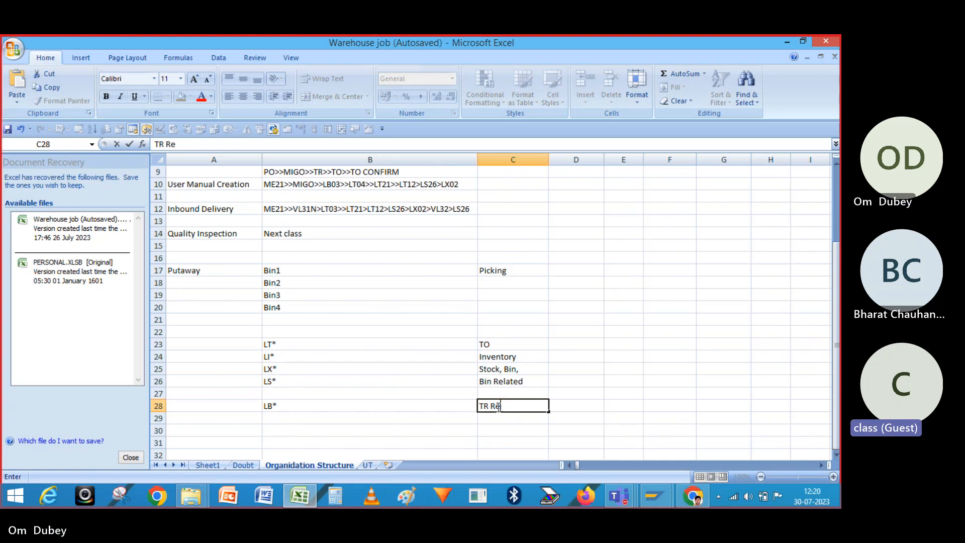
text(la)
key(BackSpace)
key(BackSpace)
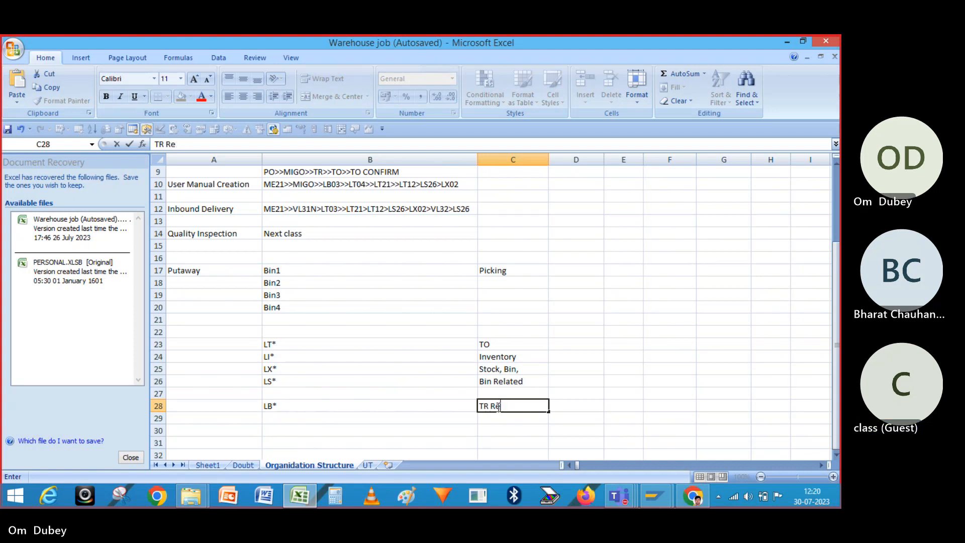
key(BackSpace)
key(BackSpace)
key(BackSpace)
key(BackSpace)
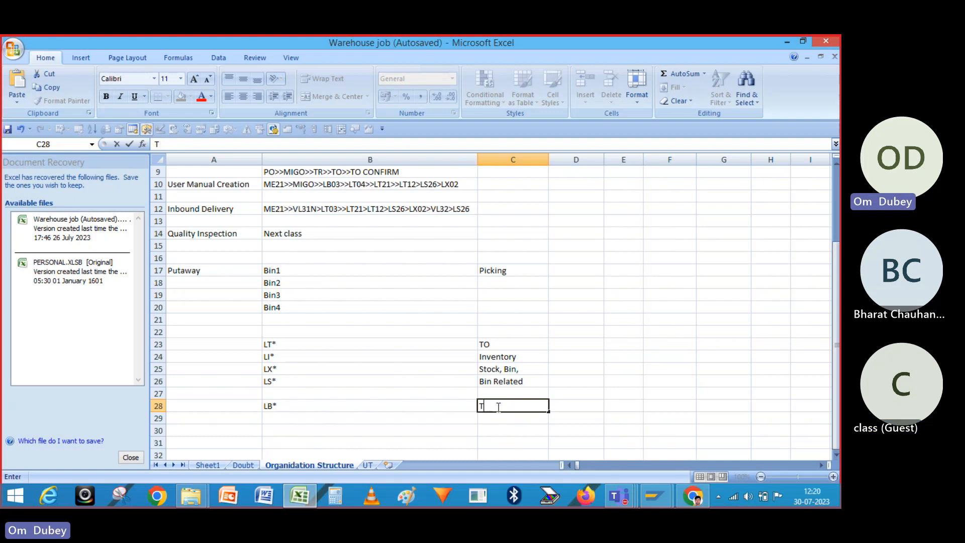
text(R)
key(Return)
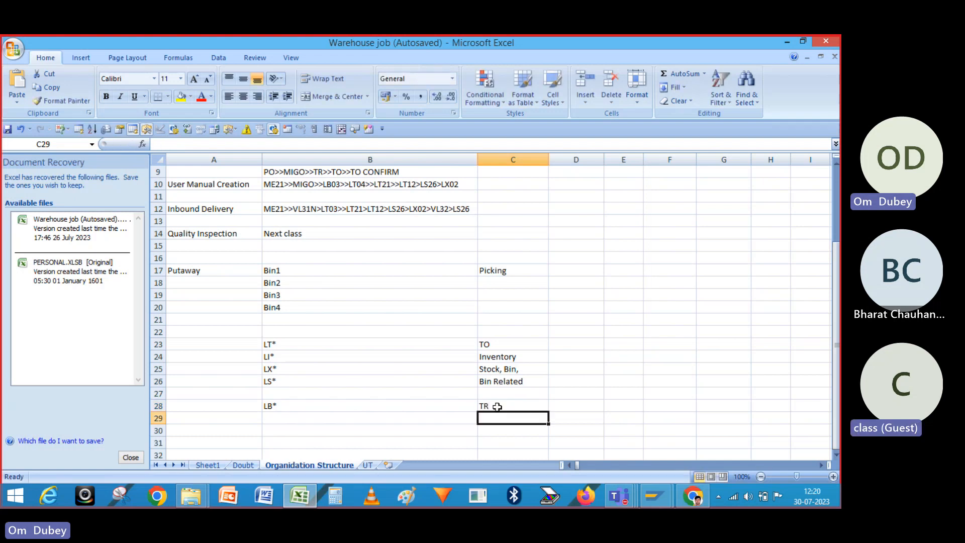
- Switch to SAP, run the transfer order list for warehouse 201 and check the confirmation status of its items
click(340, 385)
key(alt+Tab)
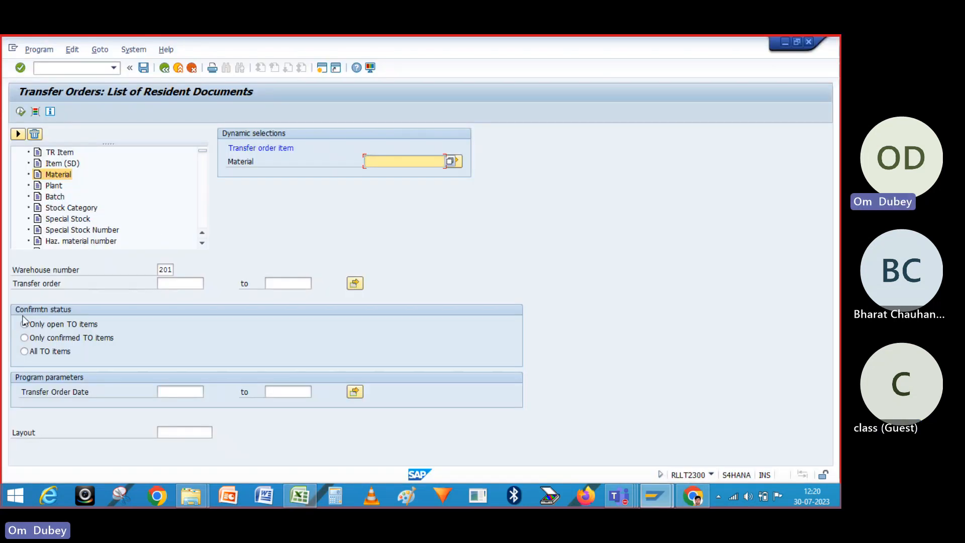
click(22, 112)
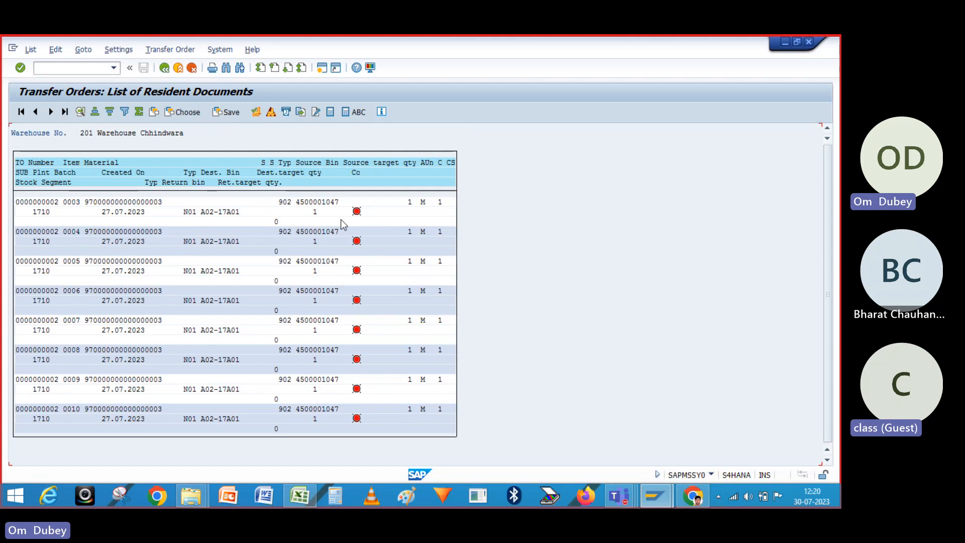
click(357, 211)
click(356, 241)
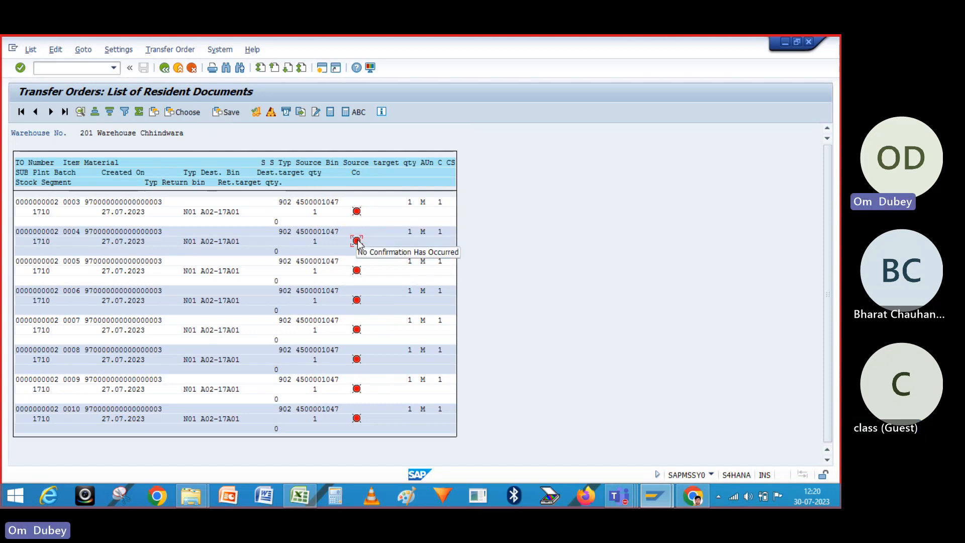
click(357, 271)
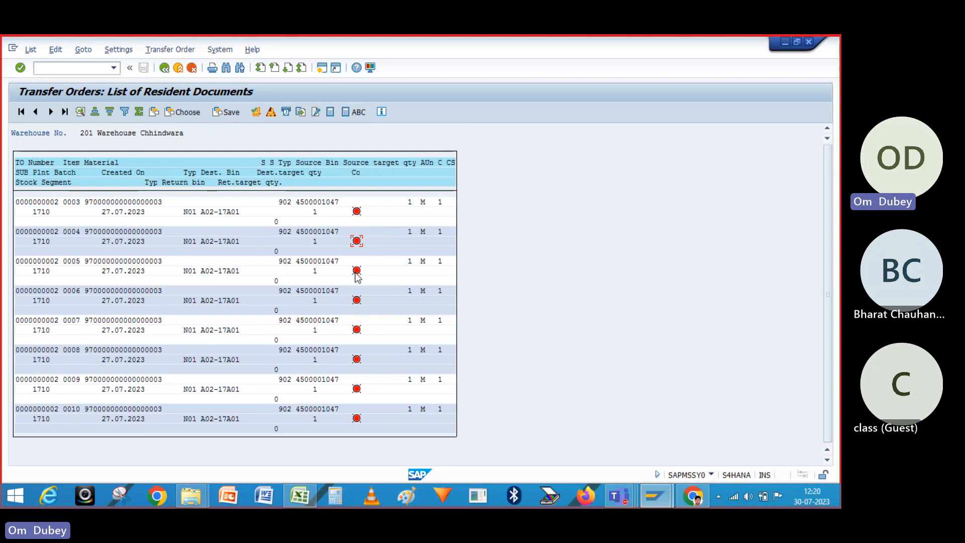
- Open item 3 of the transfer order, display the order's item list and review the destination data of its items
double_click(35, 201)
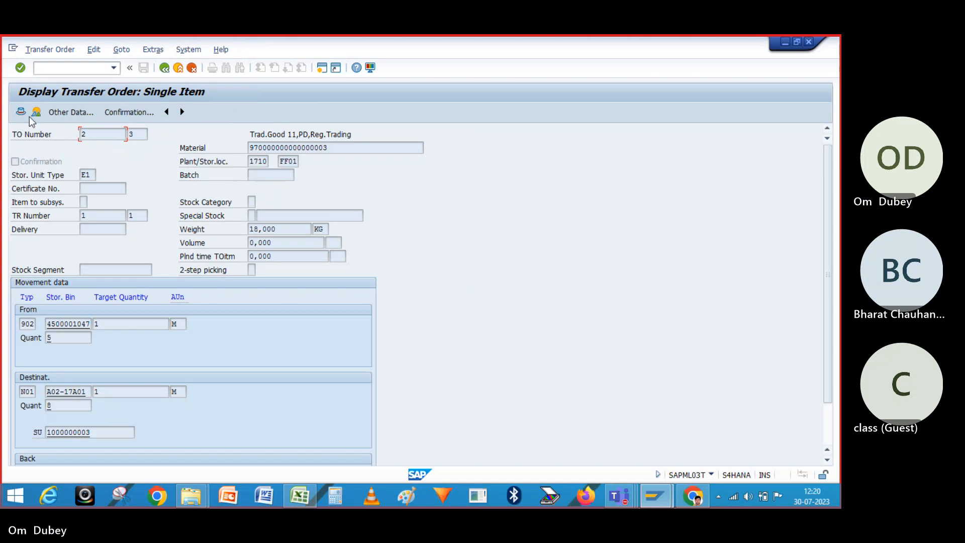
click(21, 112)
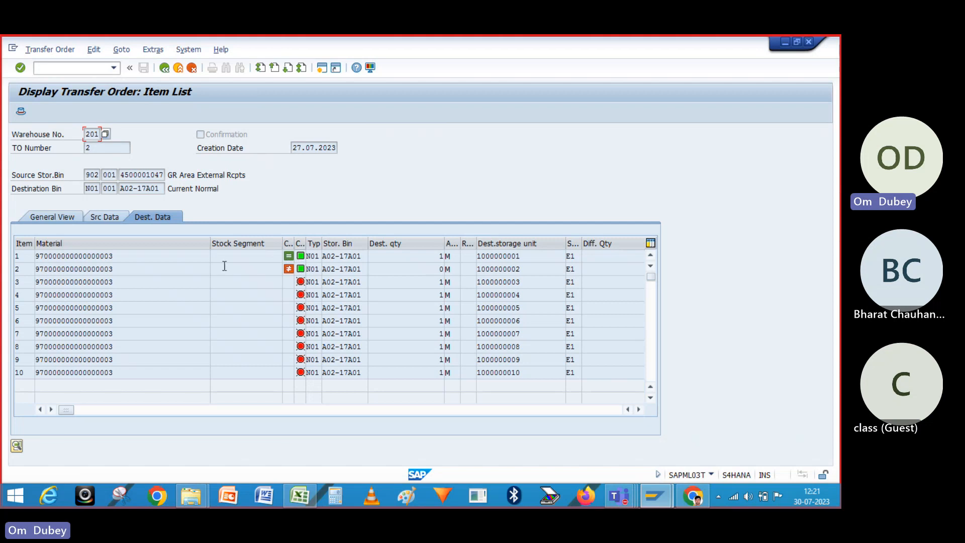
click(437, 256)
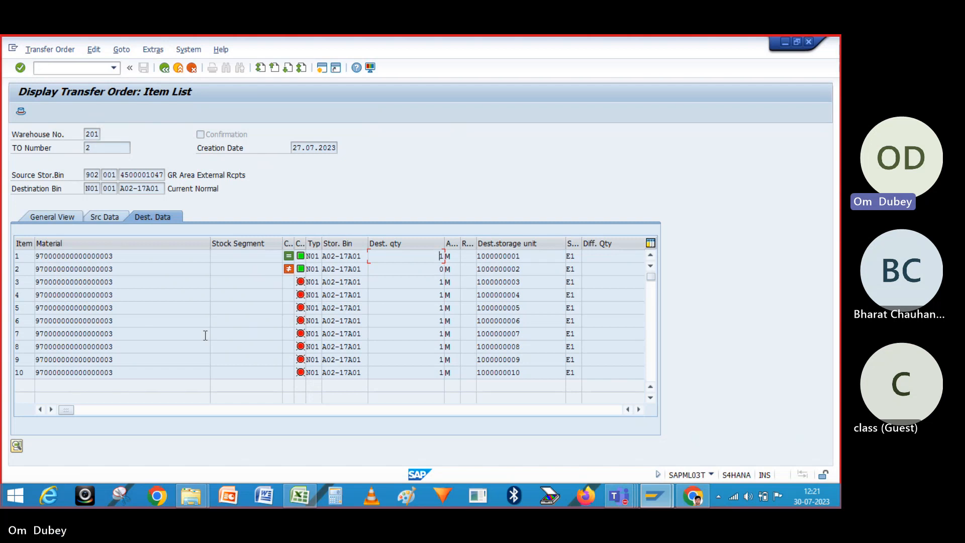
click(330, 269)
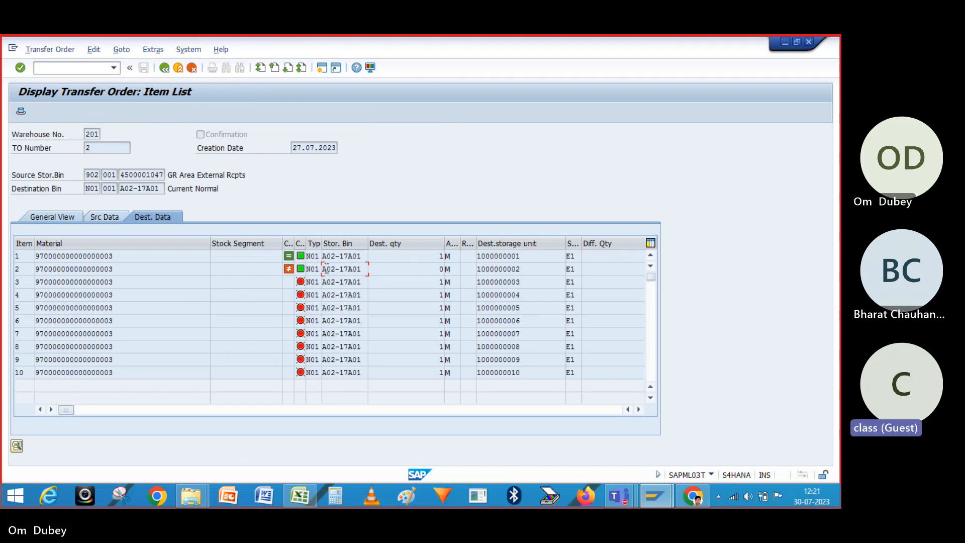
click(289, 282)
- Start transaction LT16 in a new session to cancel a transfer order by storage unit
click(321, 68)
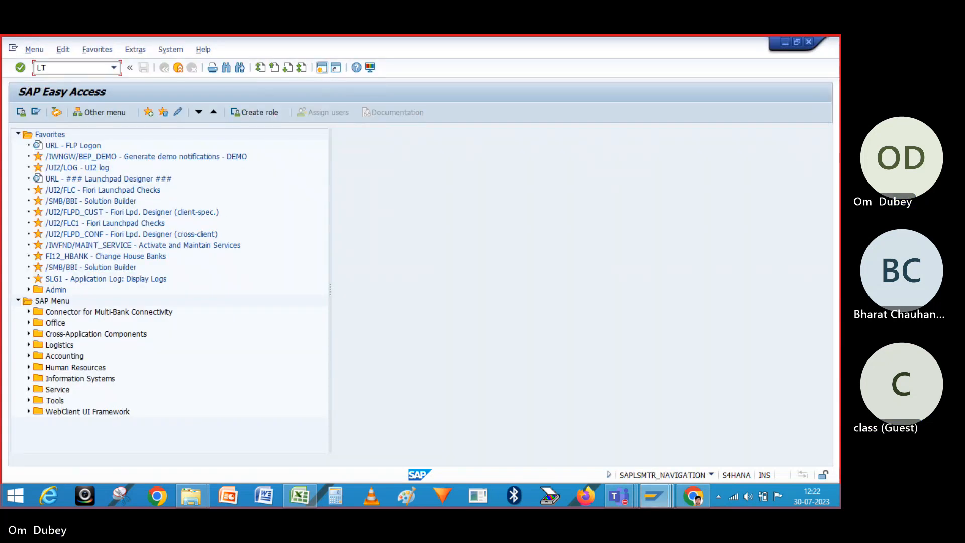
text(16)
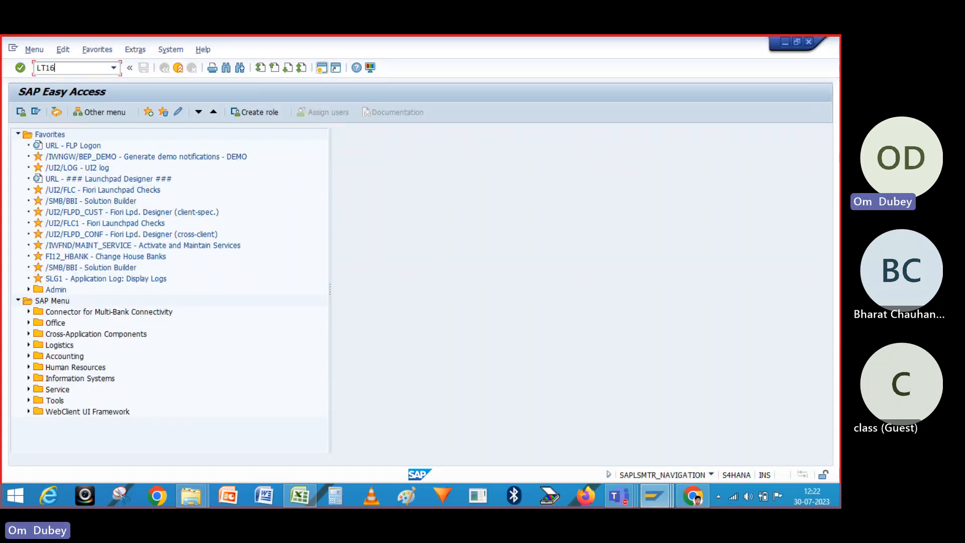
click(321, 67)
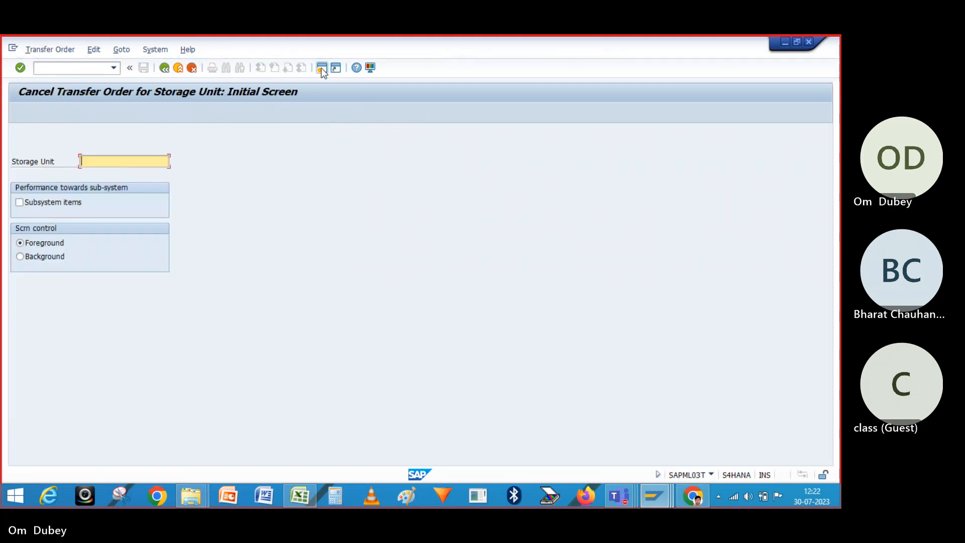
- Copy the destination storage unit number of item 3 from the transfer order's item list
key(alt+Tab)
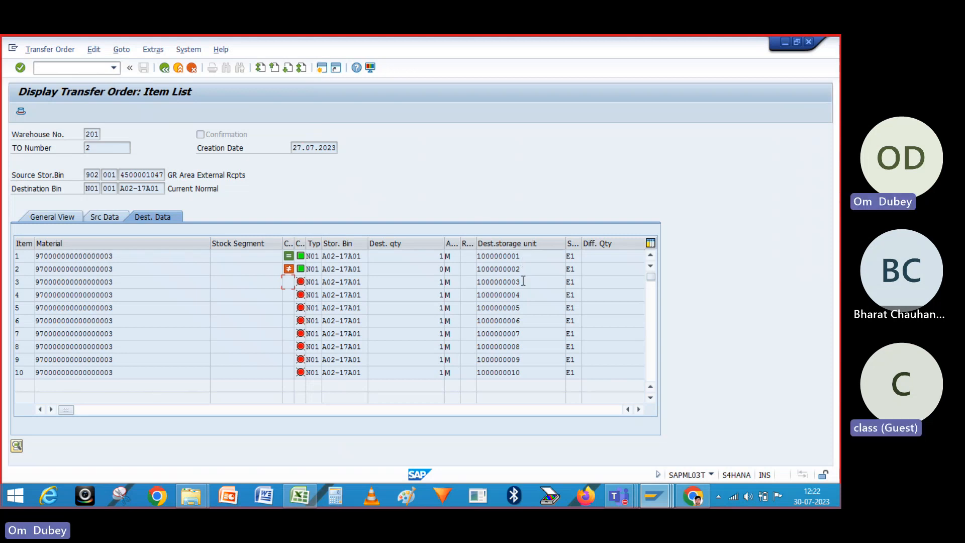
drag(522, 281, 465, 277)
key(ctrl+c)
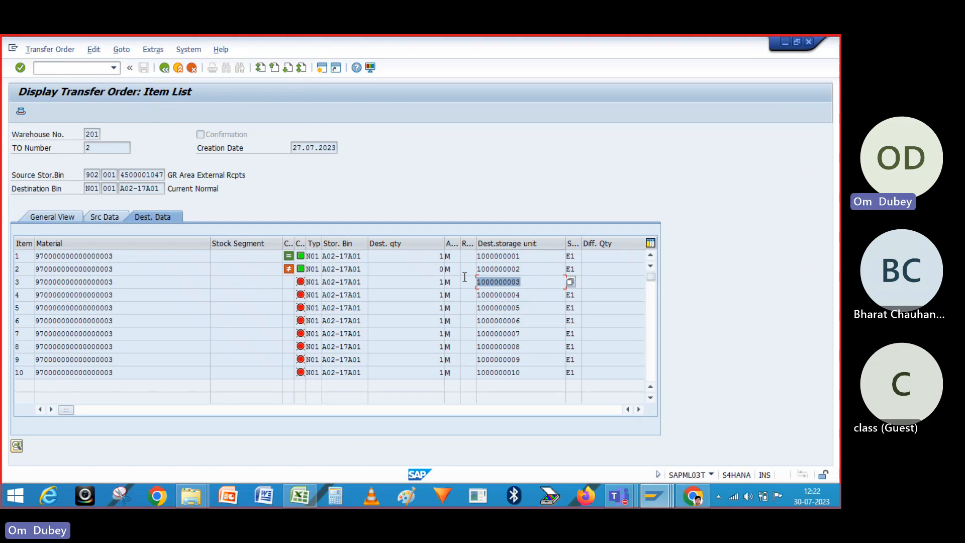
key(alt+Tab)
text(https://teams.micros)
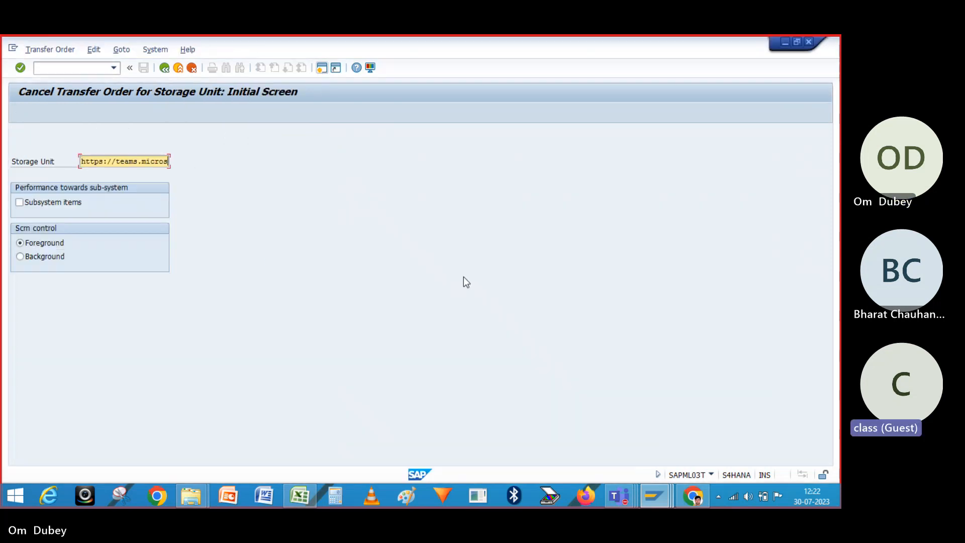
key(BackSpace)
key(BackSpace)
key(BackSpace)
key(BackSpace)
key(BackSpace)
key(BackSpace)
key(BackSpace)
key(BackSpace)
key(BackSpace)
key(BackSpace)
key(BackSpace)
key(BackSpace)
key(BackSpace)
key(BackSpace)
key(BackSpace)
key(BackSpace)
key(BackSpace)
key(BackSpace)
key(BackSpace)
key(BackSpace)
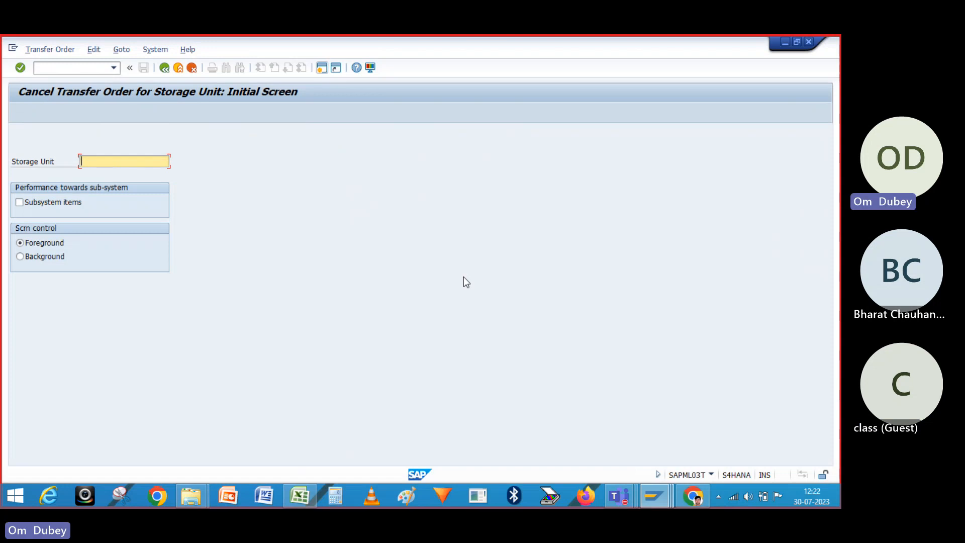
key(alt+Tab)
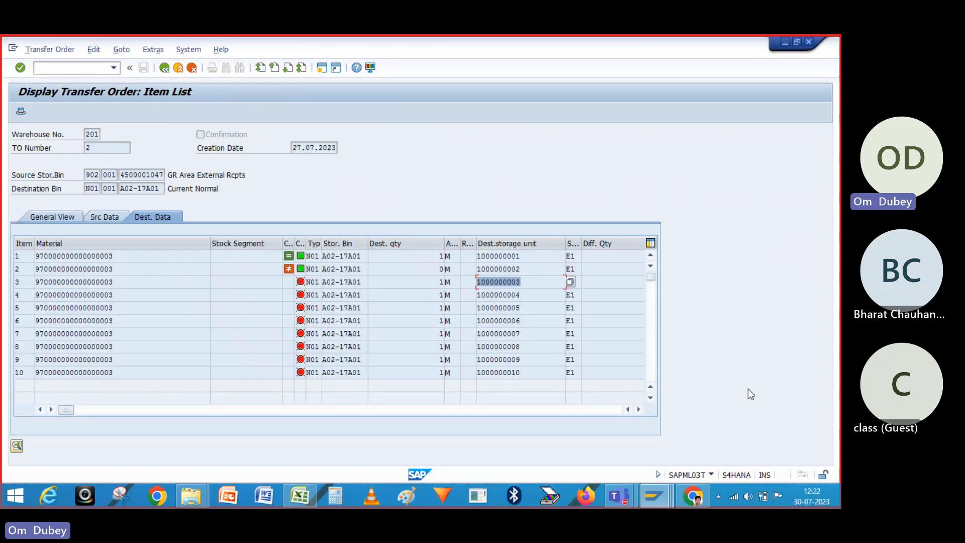
key(alt+Tab)
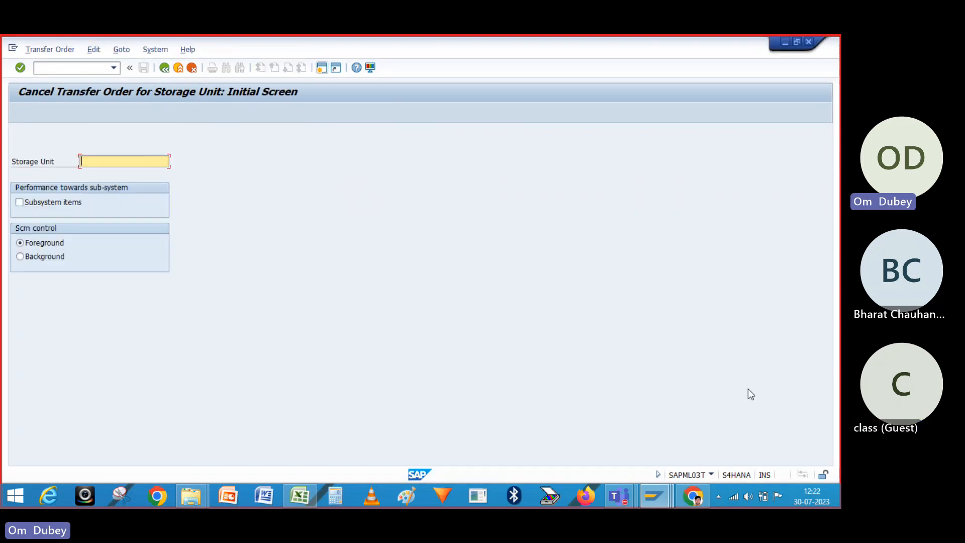
key(ctrl+v)
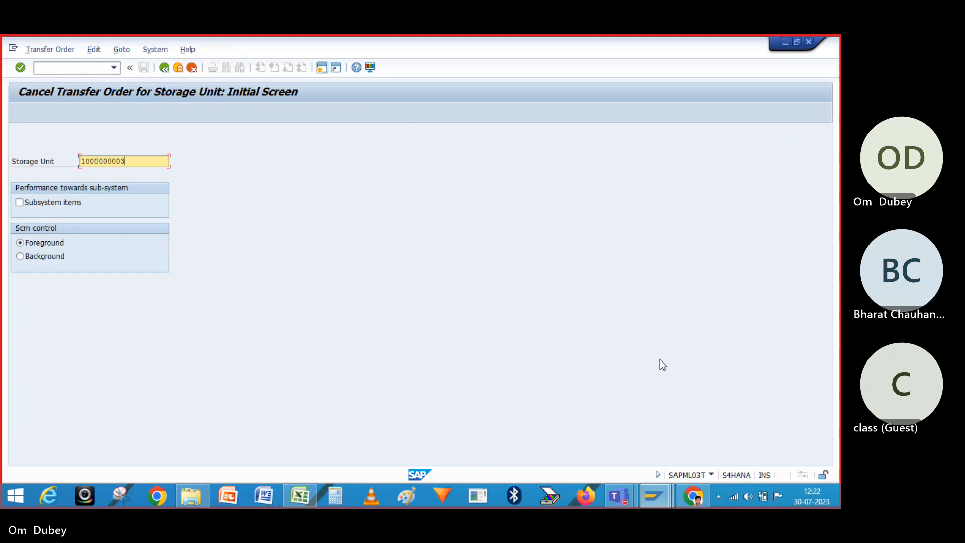
key(Return)
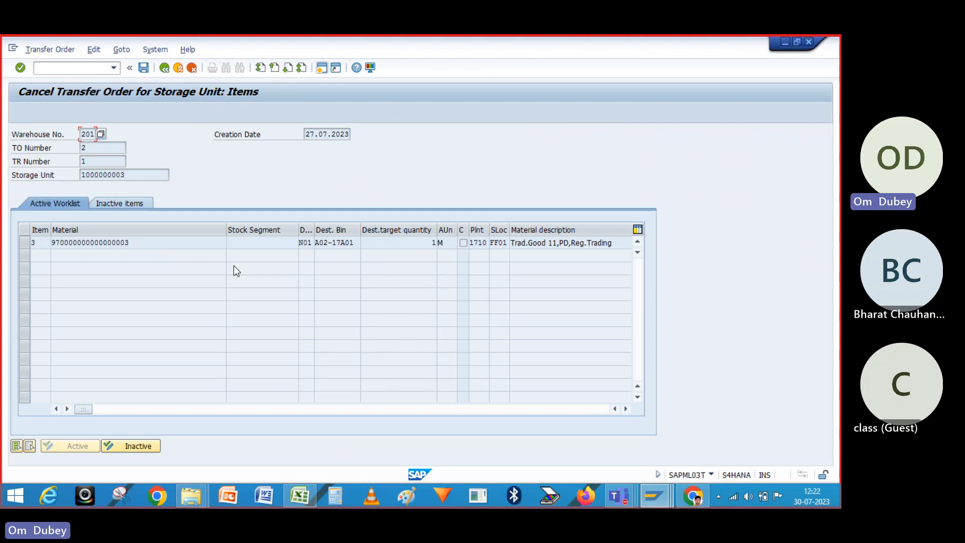
click(143, 68)
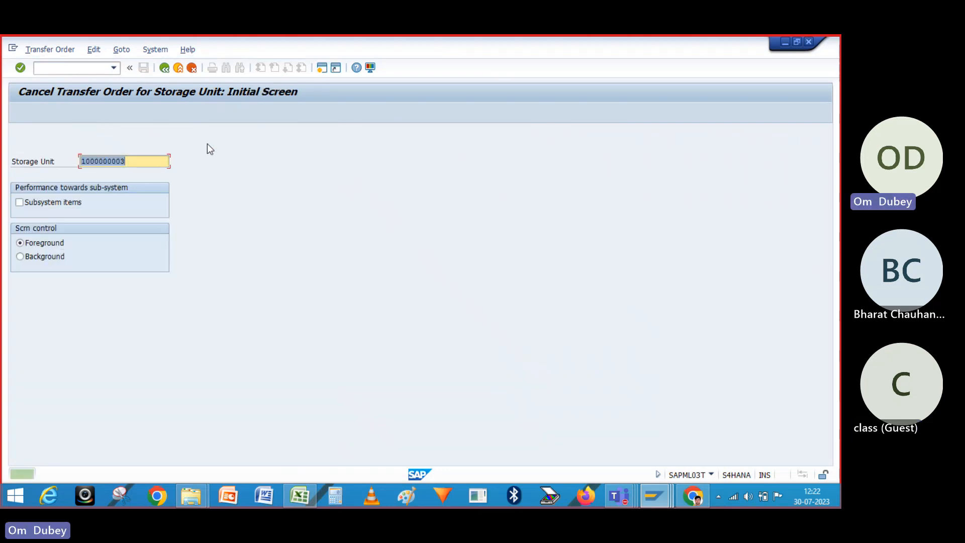
- Reload the transfer order's item list by reopening item 3 from the resident documents list, and check item 3's status and destination quantity
key(alt+Tab)
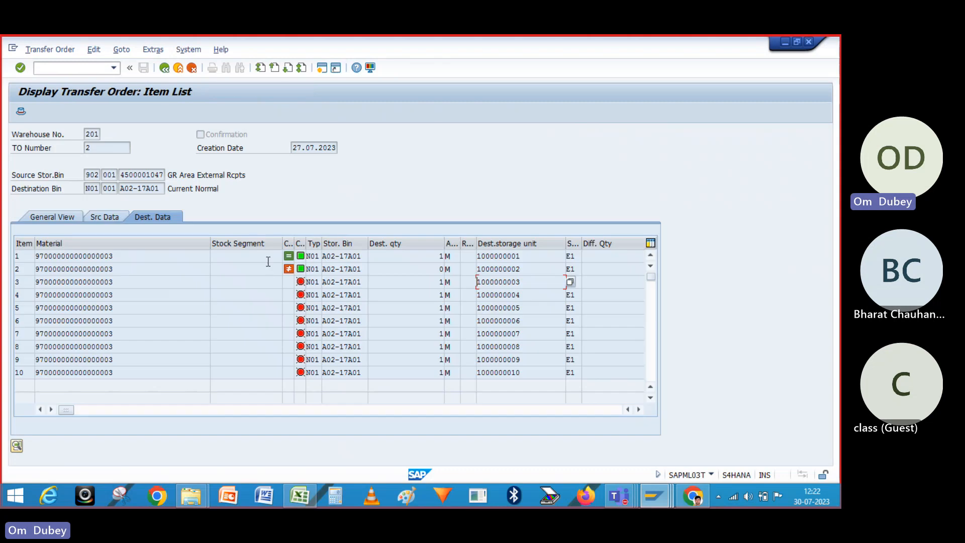
click(174, 70)
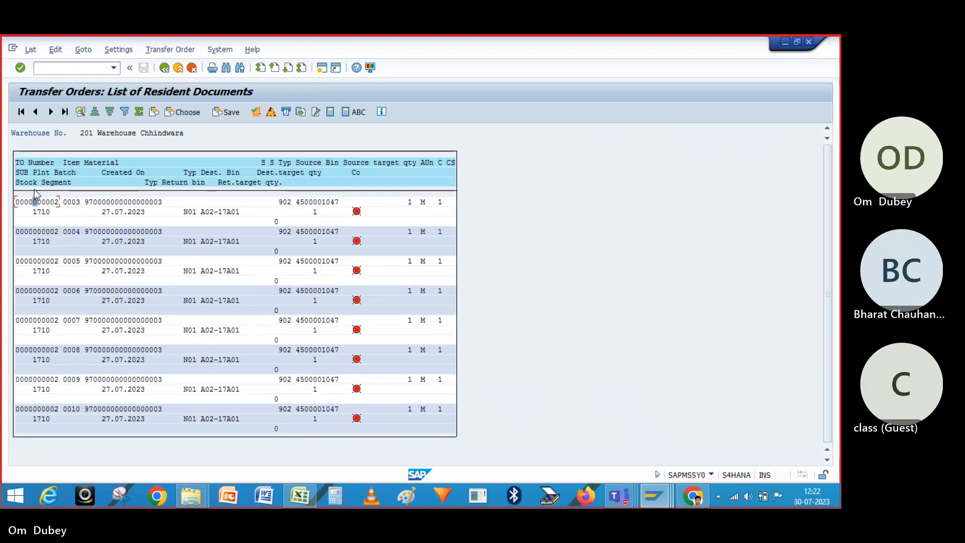
double_click(33, 203)
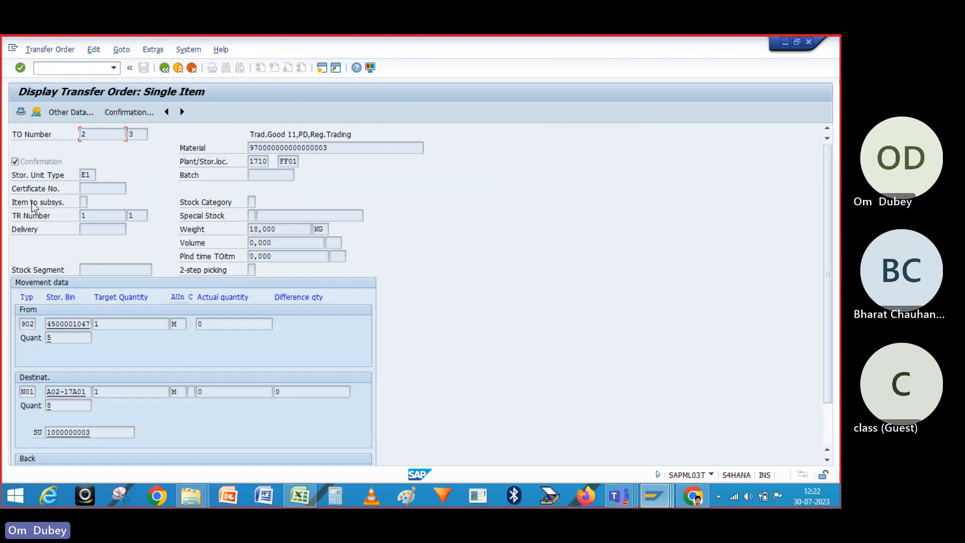
click(35, 113)
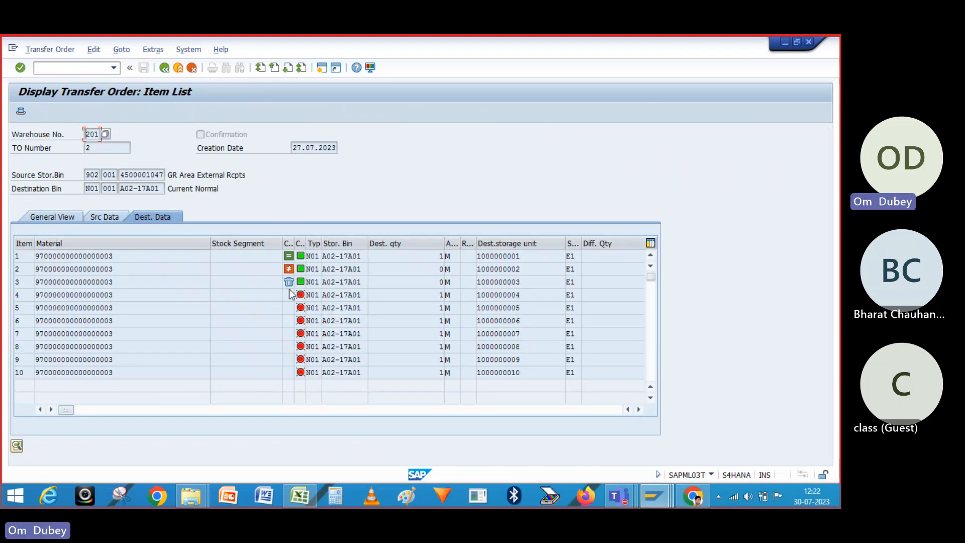
click(252, 283)
click(383, 284)
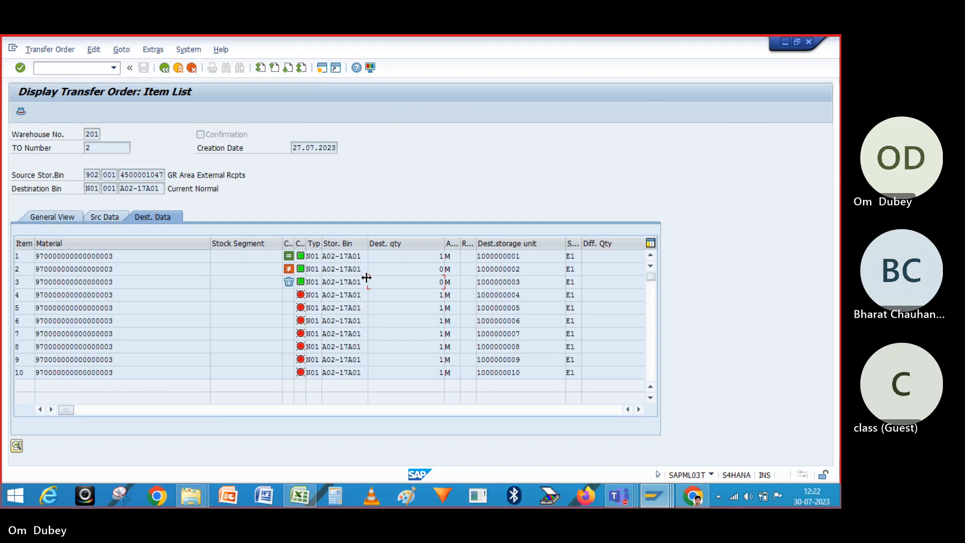
click(373, 254)
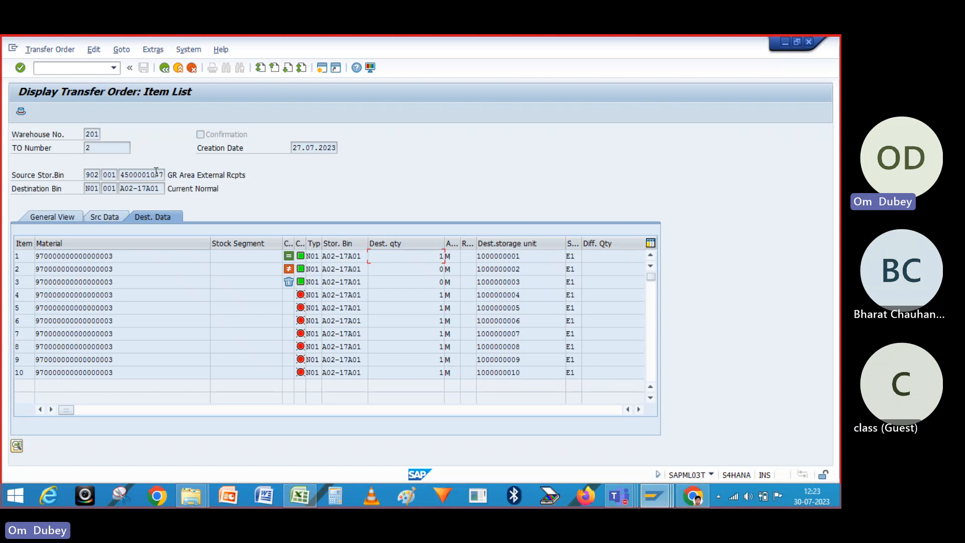
click(120, 50)
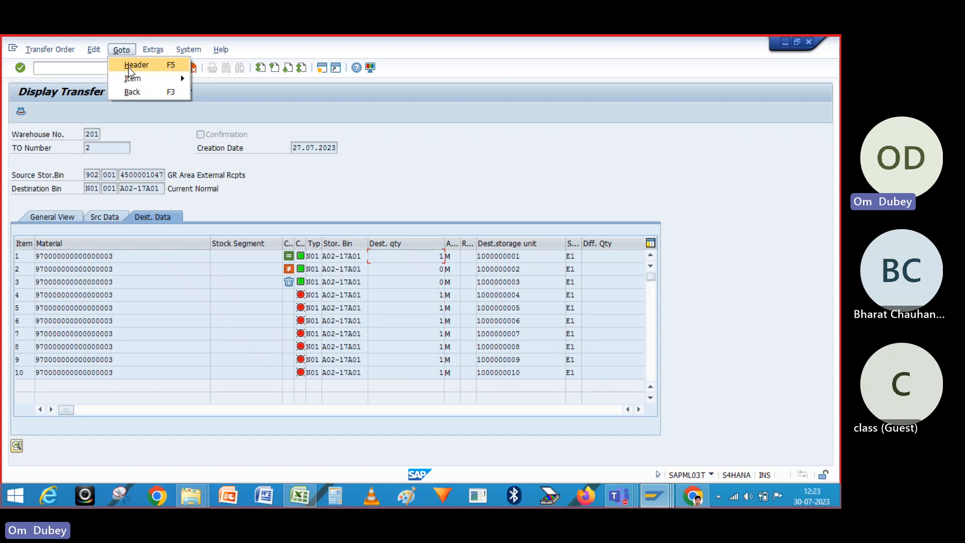
mouse_move(133, 79)
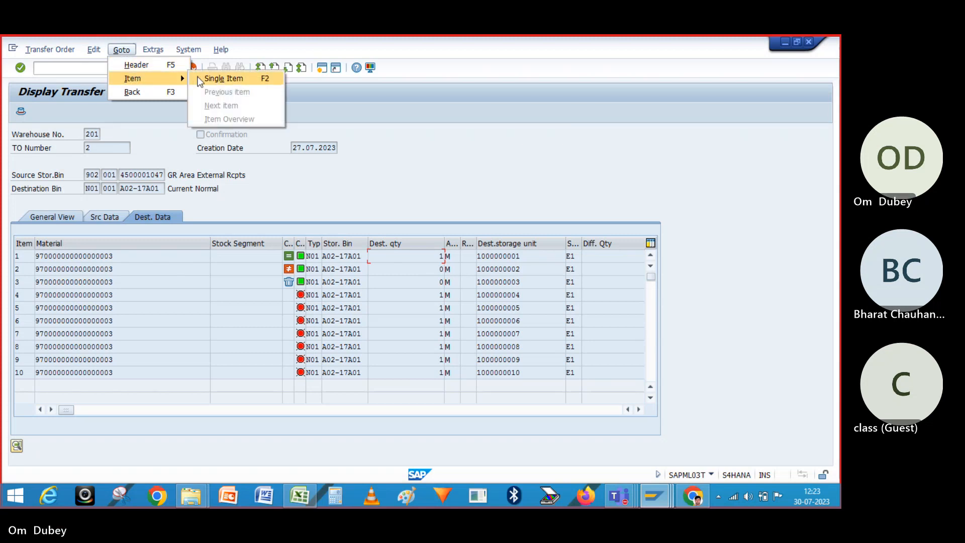
mouse_move(185, 54)
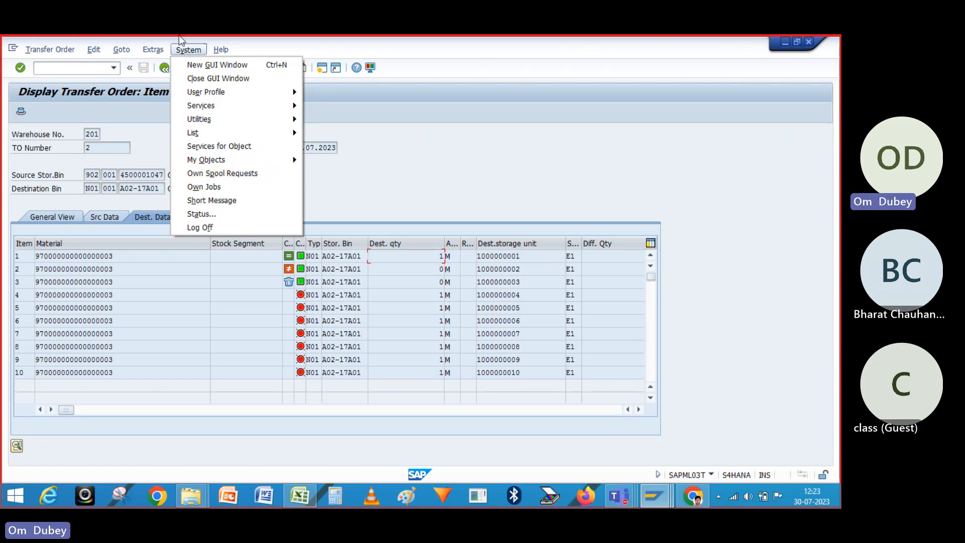
mouse_move(88, 52)
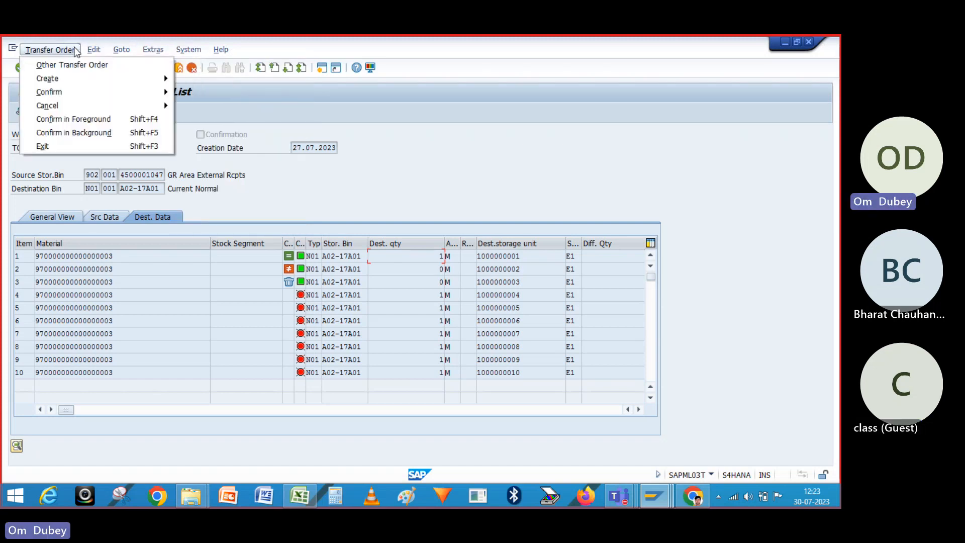
mouse_move(124, 50)
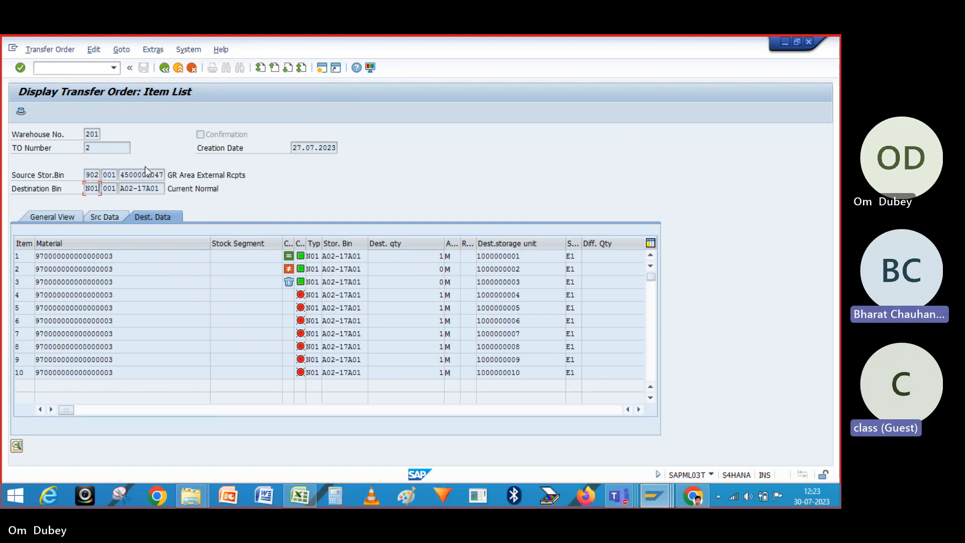
click(104, 186)
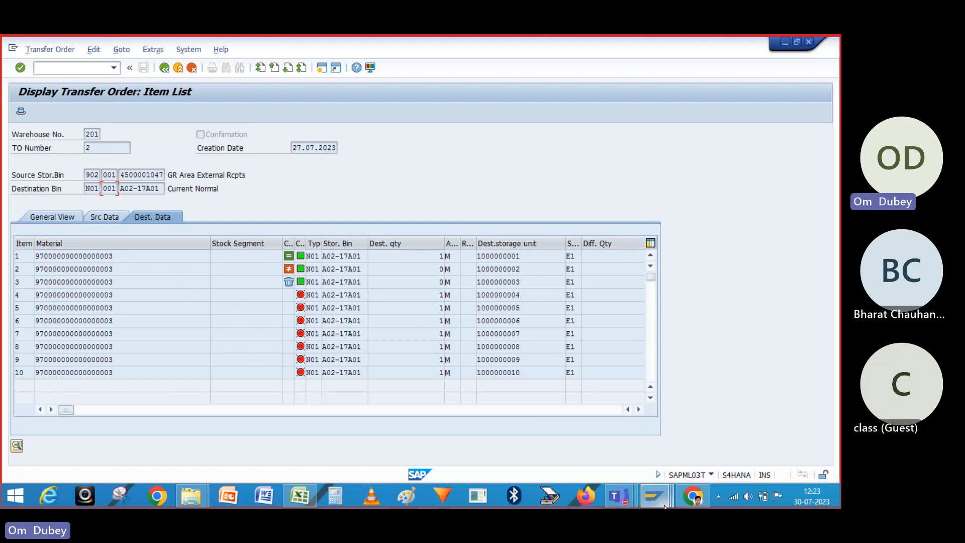
- Switch to the LT16 session, start transaction SPRO there and display the SAP Reference IMG
mouse_move(664, 507)
click(739, 409)
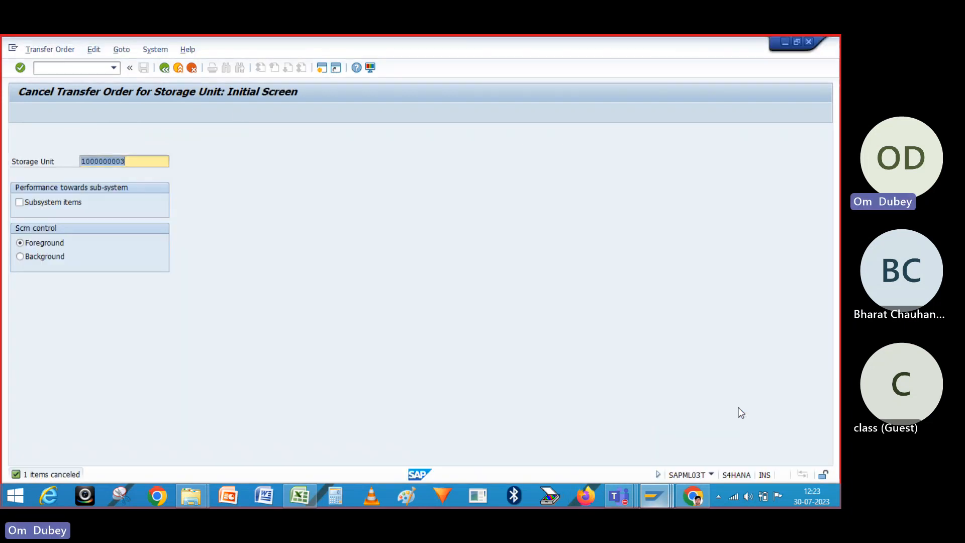
click(77, 67)
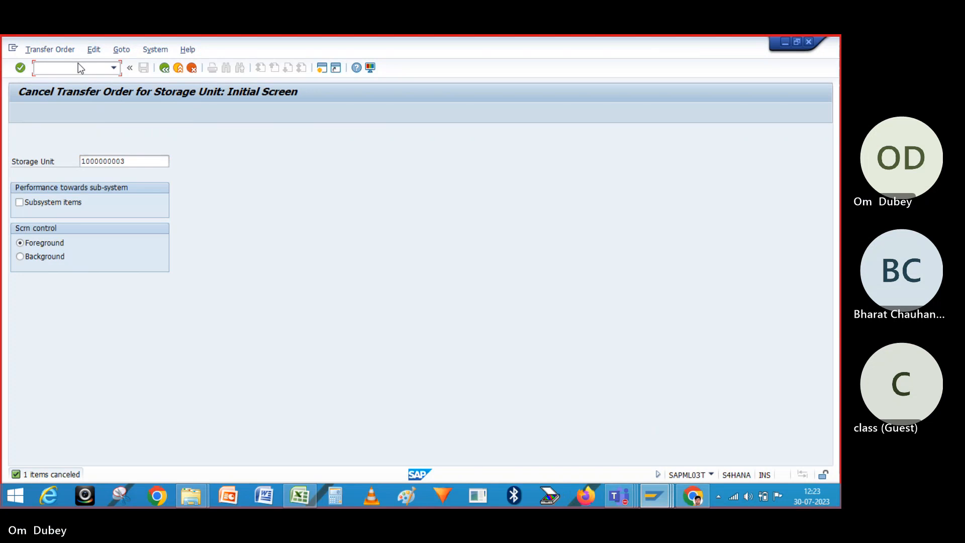
text(/N)
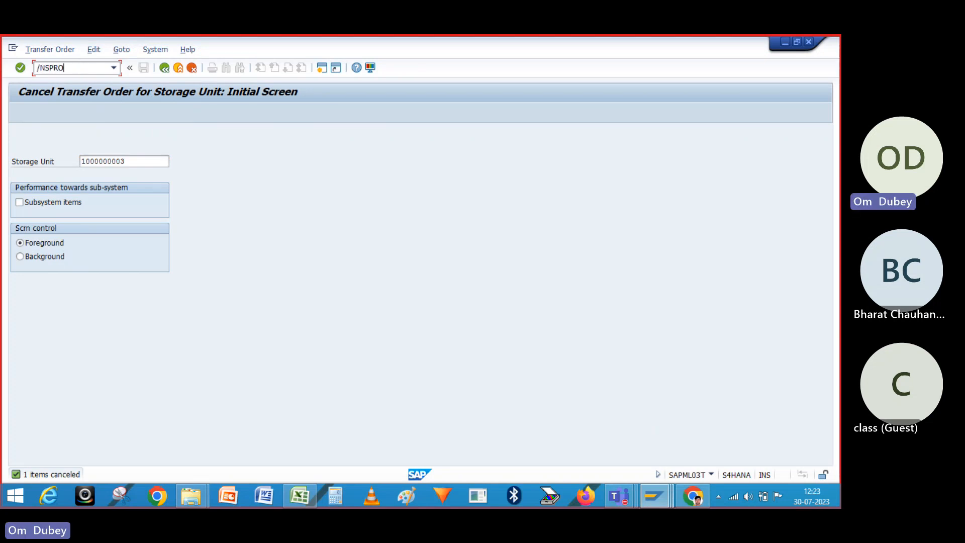
text(SPRO)
key(Return)
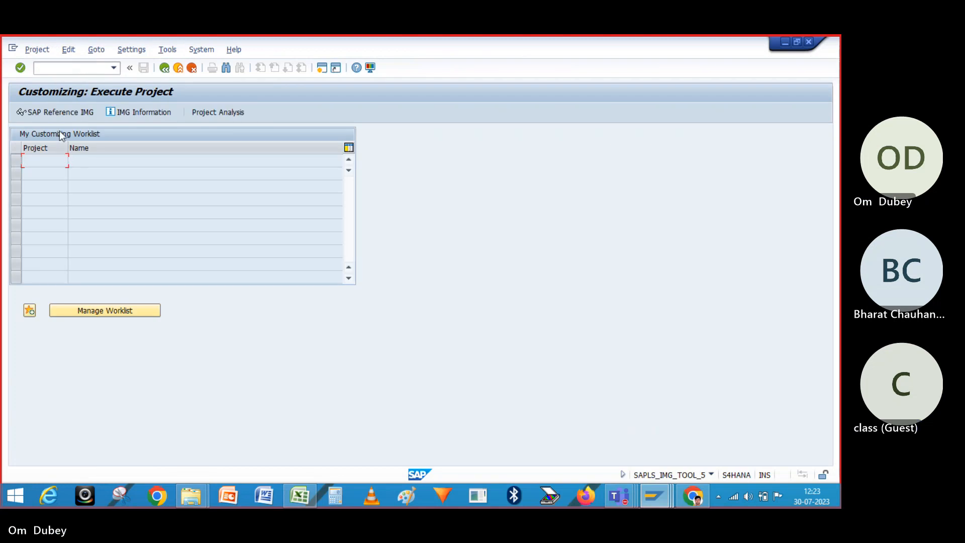
click(54, 109)
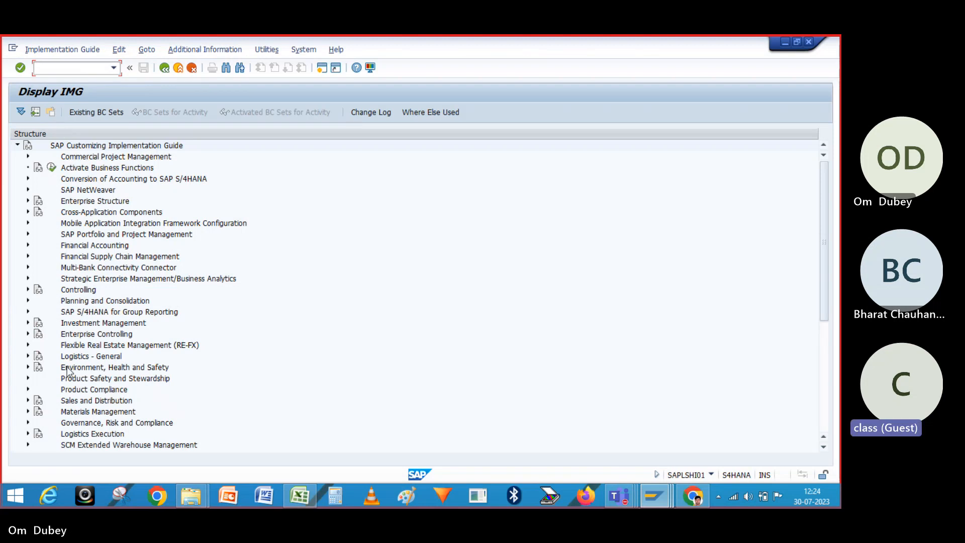
- Expand Logistics Execution, Warehouse Management, Strategies and Putaway Strategies in the implementation guide
click(28, 436)
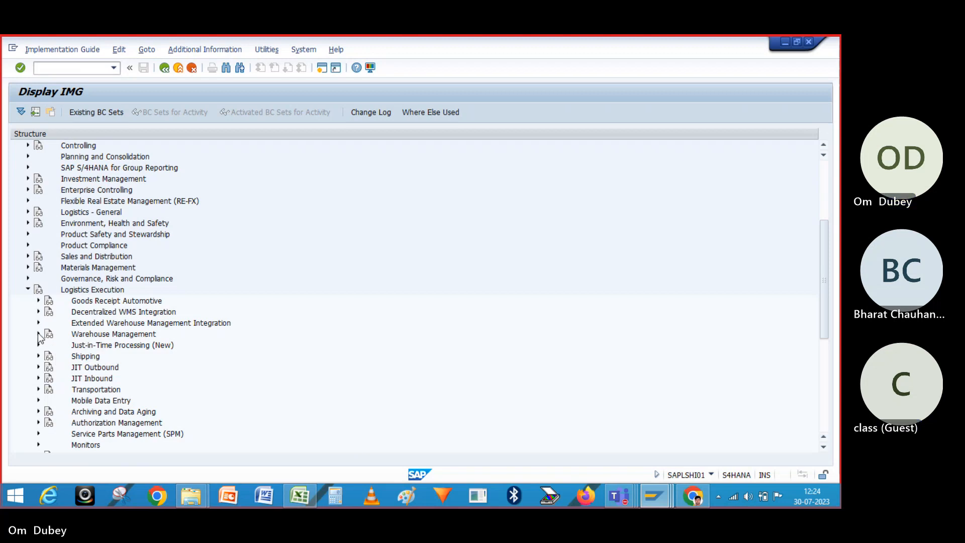
click(39, 335)
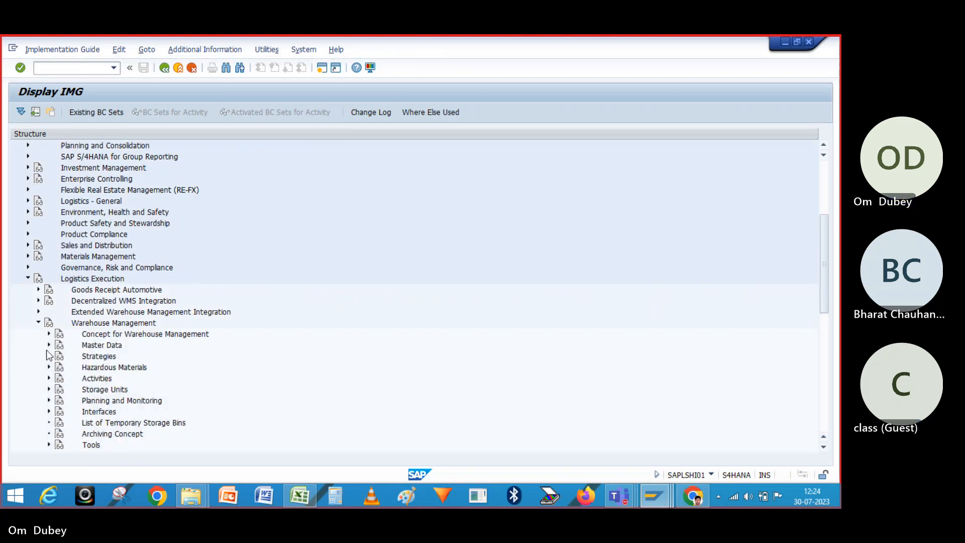
click(49, 357)
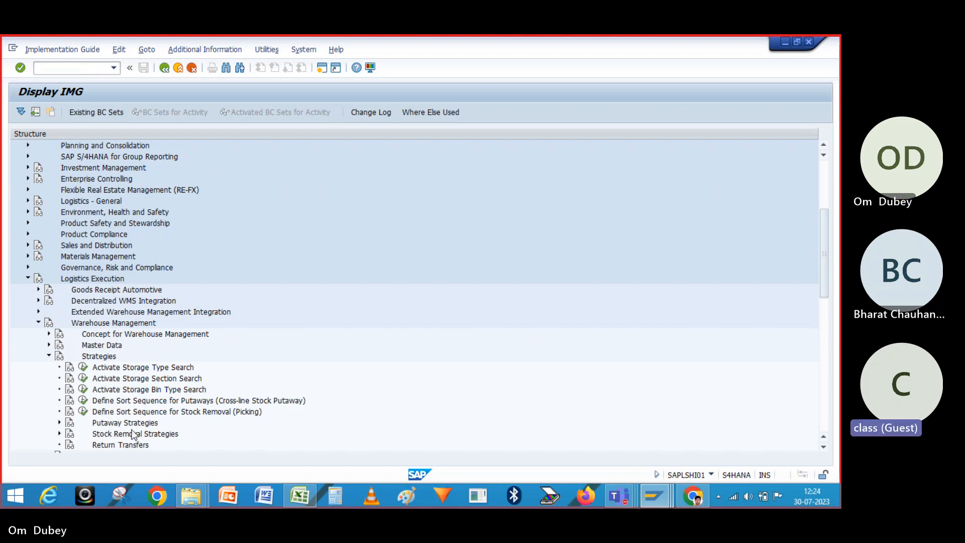
click(59, 424)
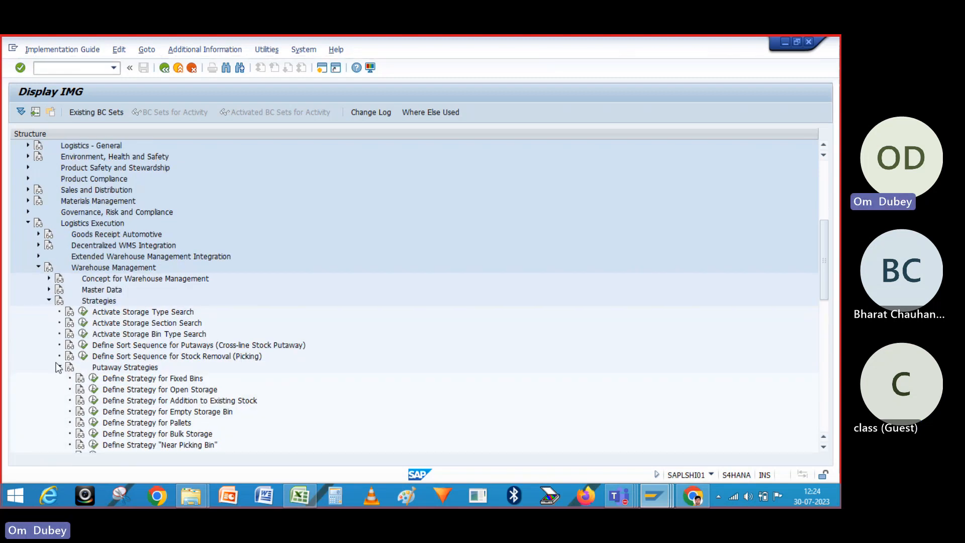
- Open Define Storage Type from the Warehouse Management master data and check the destination storage type in the transfer order's item list
click(49, 289)
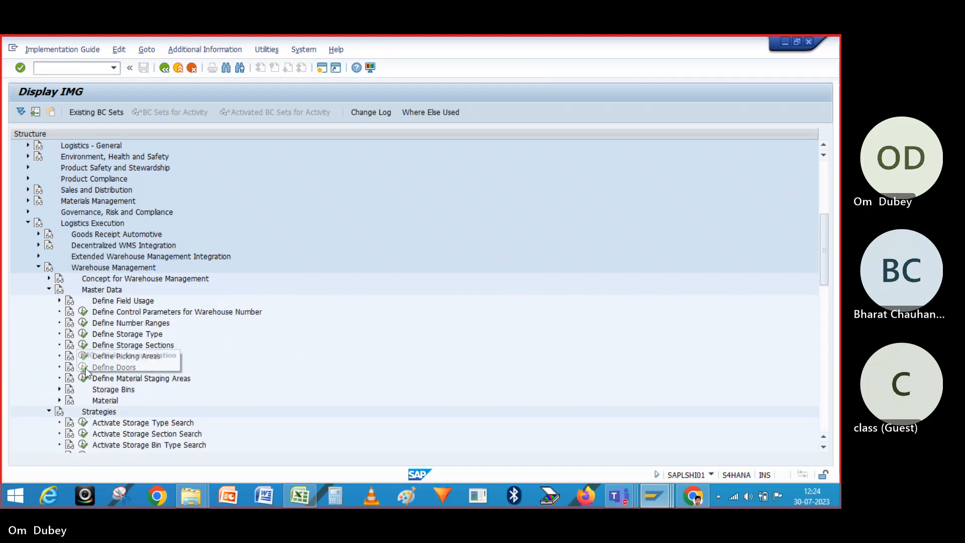
click(84, 334)
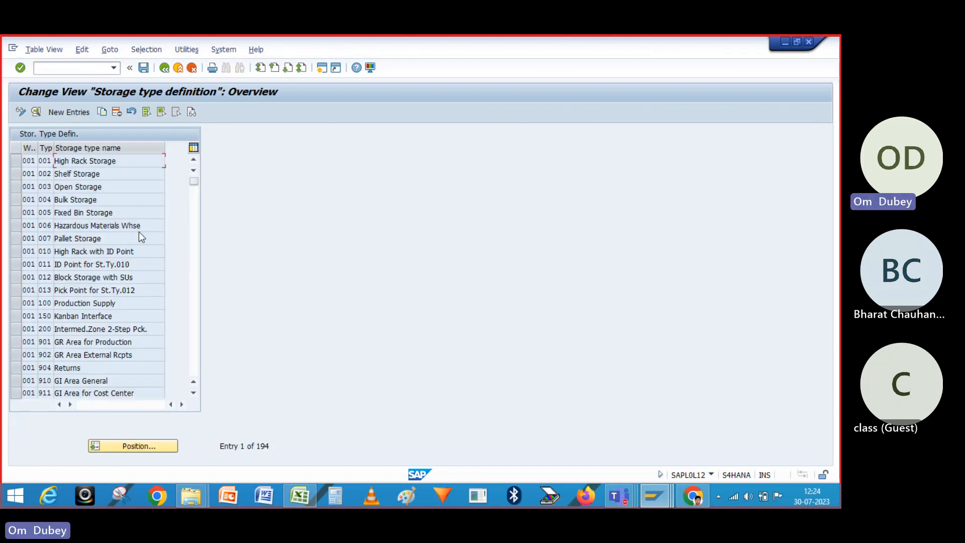
key(alt+Tab)
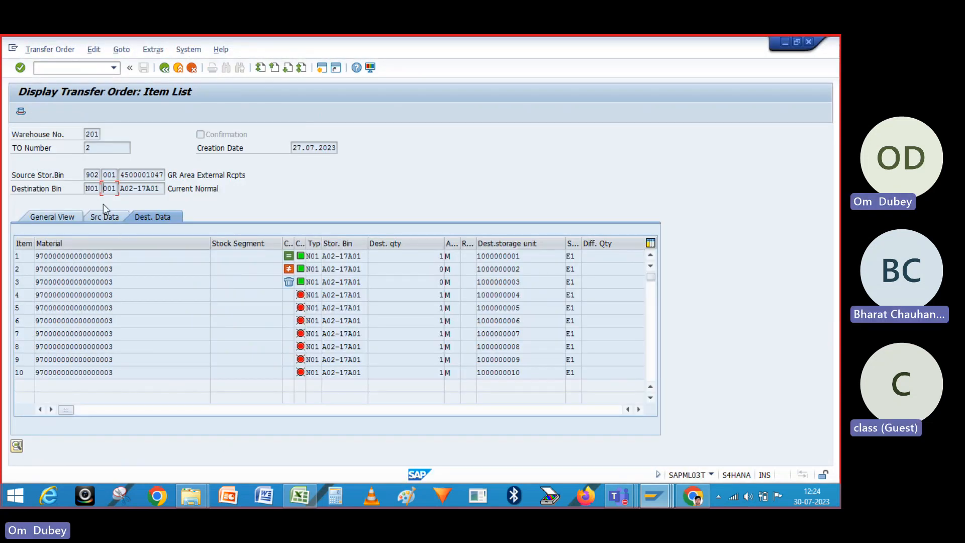
key(alt+Tab)
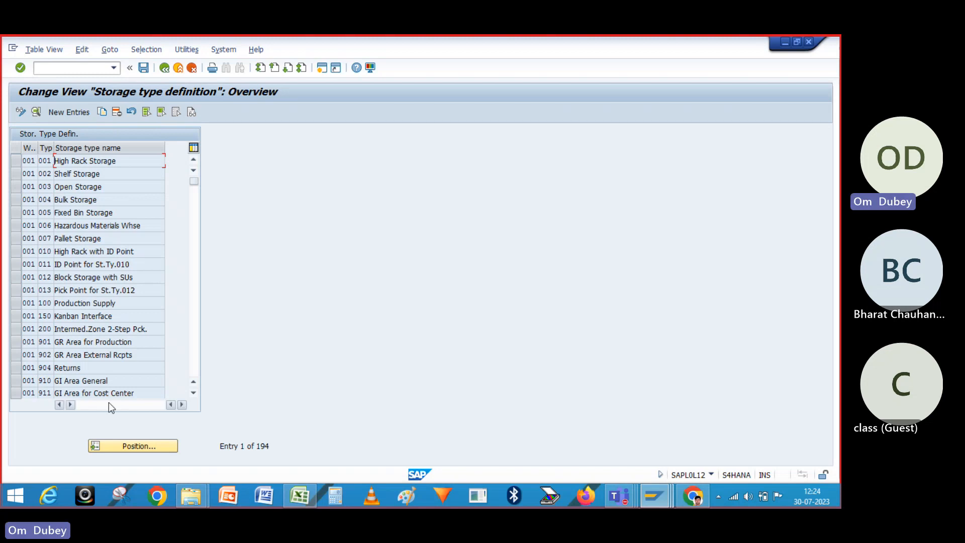
- Position the storage type definitions at warehouse 201, storage type N01, and select that entry
click(123, 445)
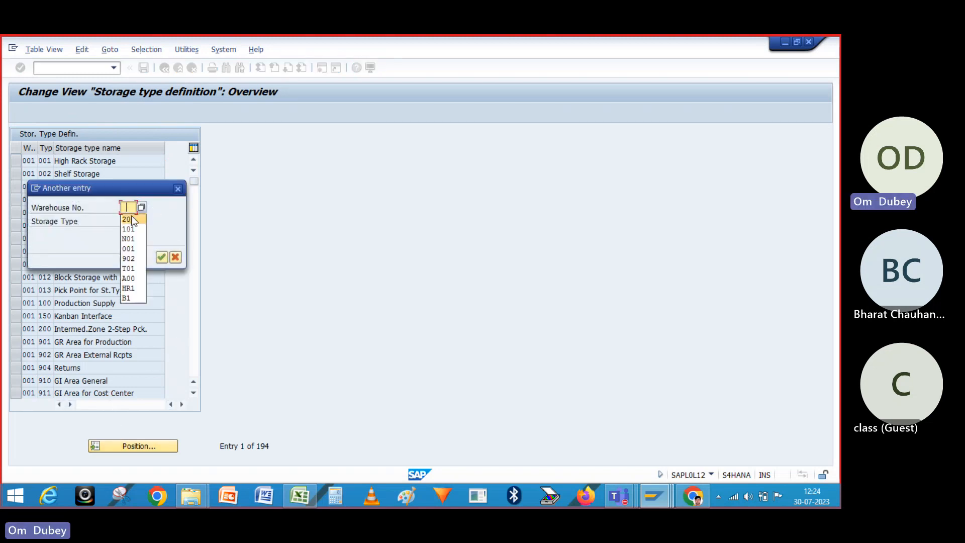
click(132, 220)
click(128, 221)
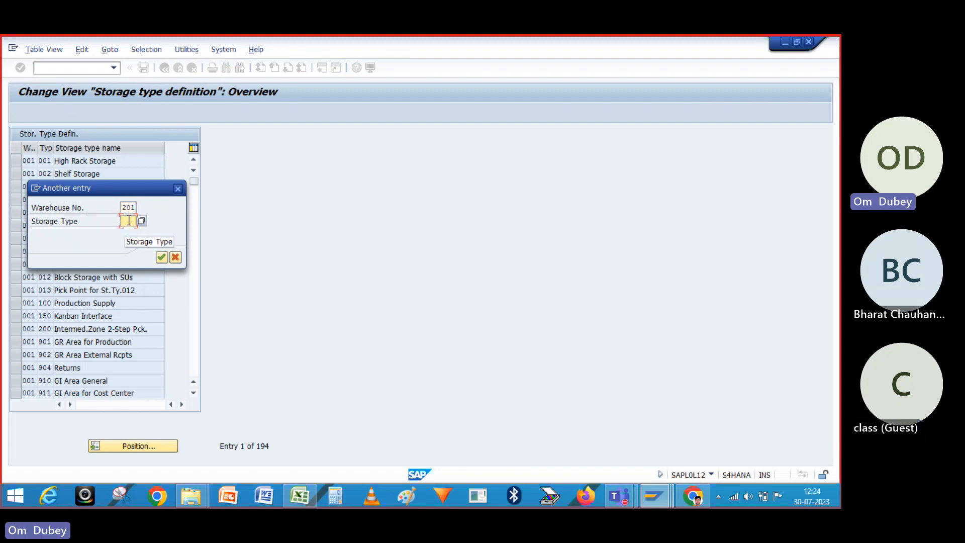
click(129, 232)
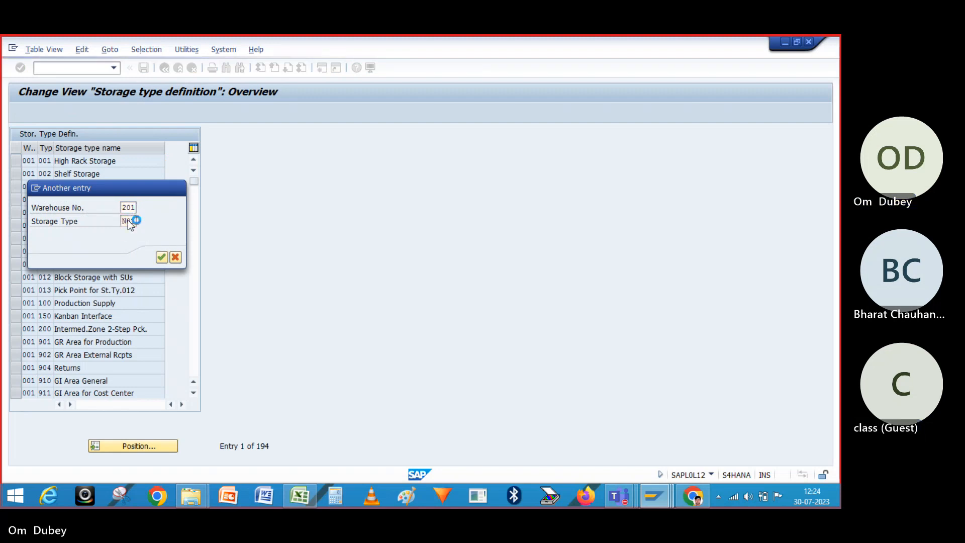
key(Return)
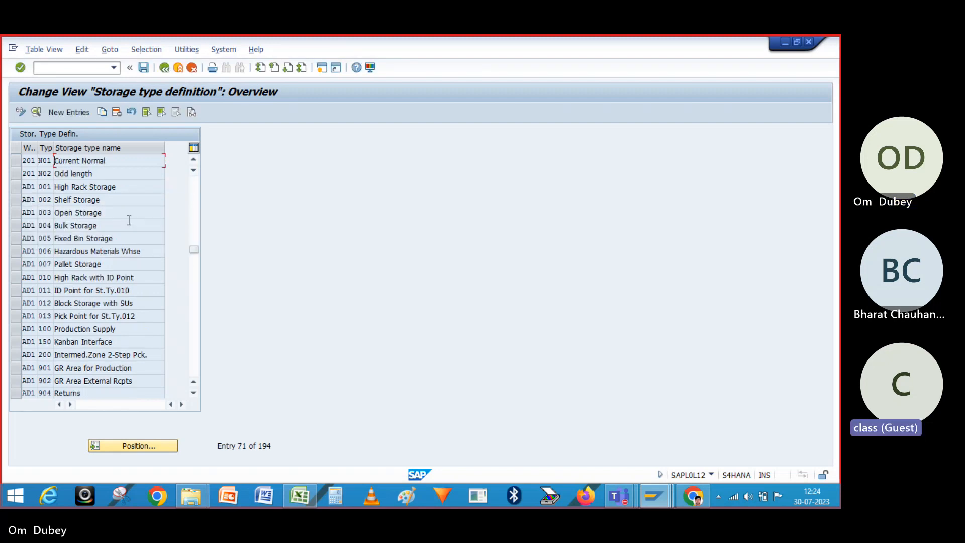
click(15, 160)
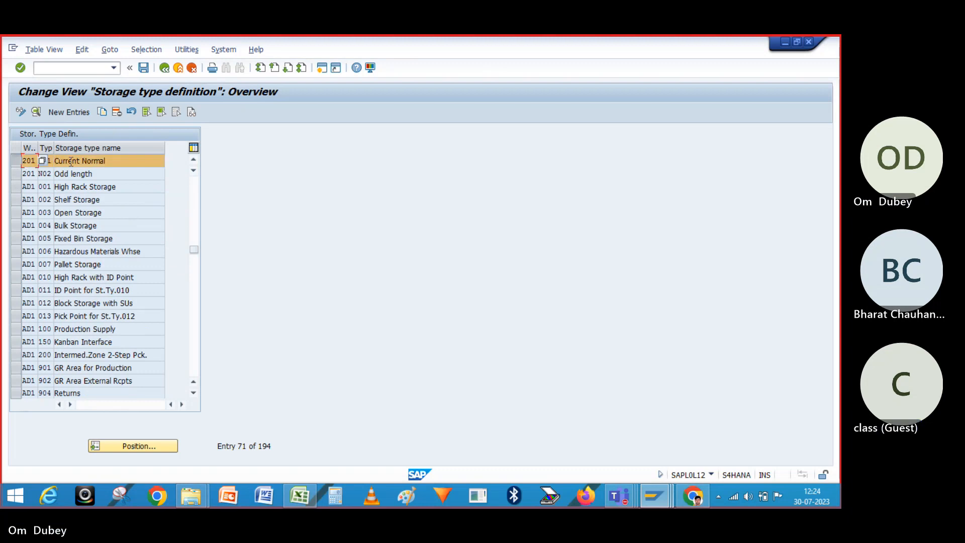
- Leave the storage type definitions and return to the transfer order's item list
click(165, 68)
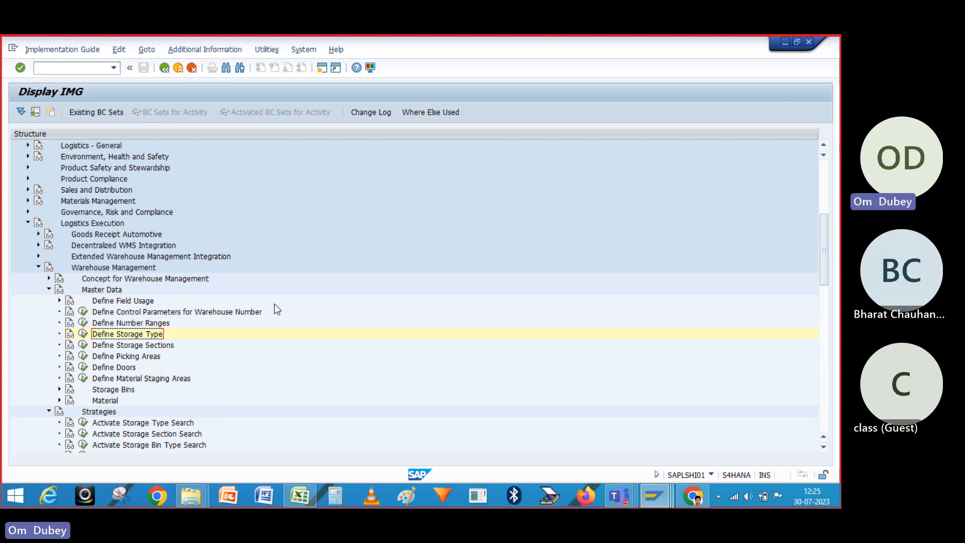
key(alt+Tab)
key(alt+Tab)
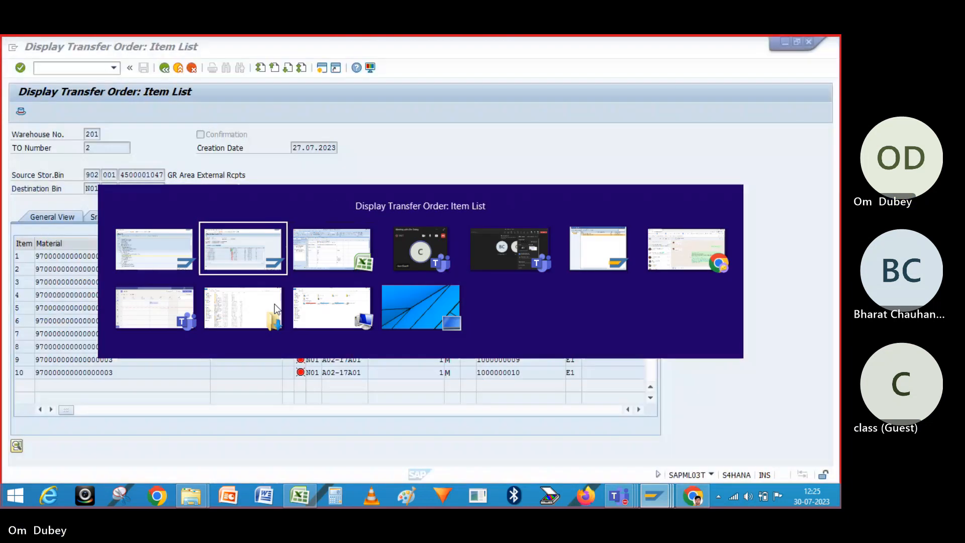
click(232, 251)
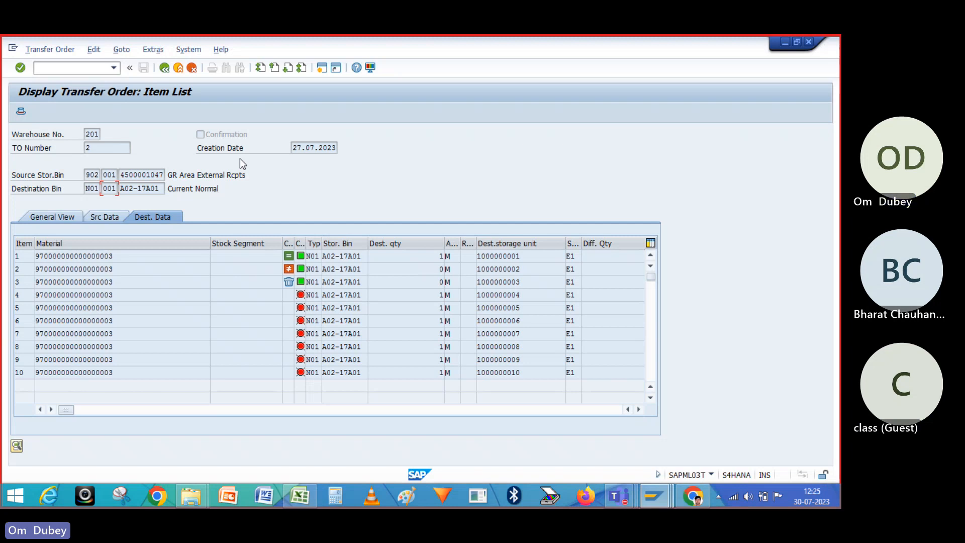
- Open Define Storage Type in the implementation guide and display the details of warehouse 201, storage type N01
key(alt+Tab)
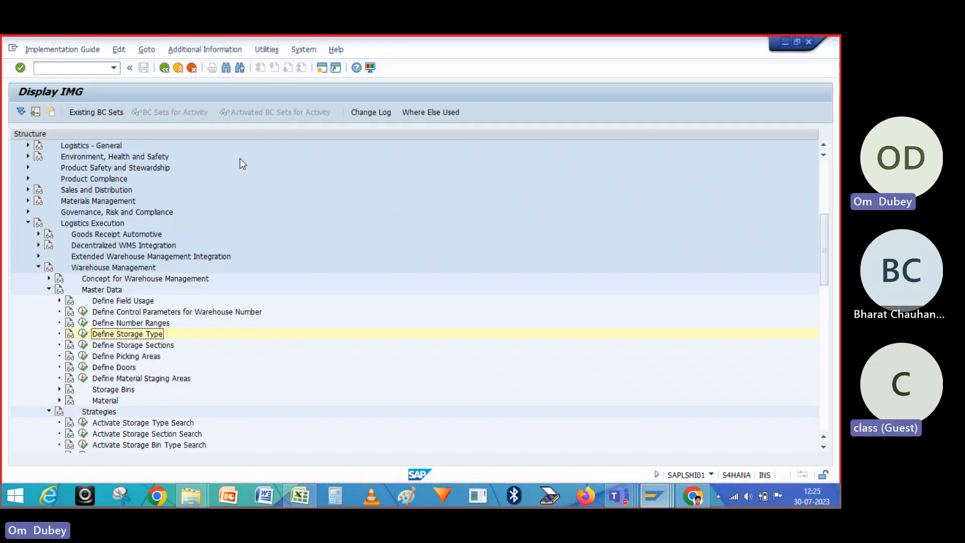
click(83, 334)
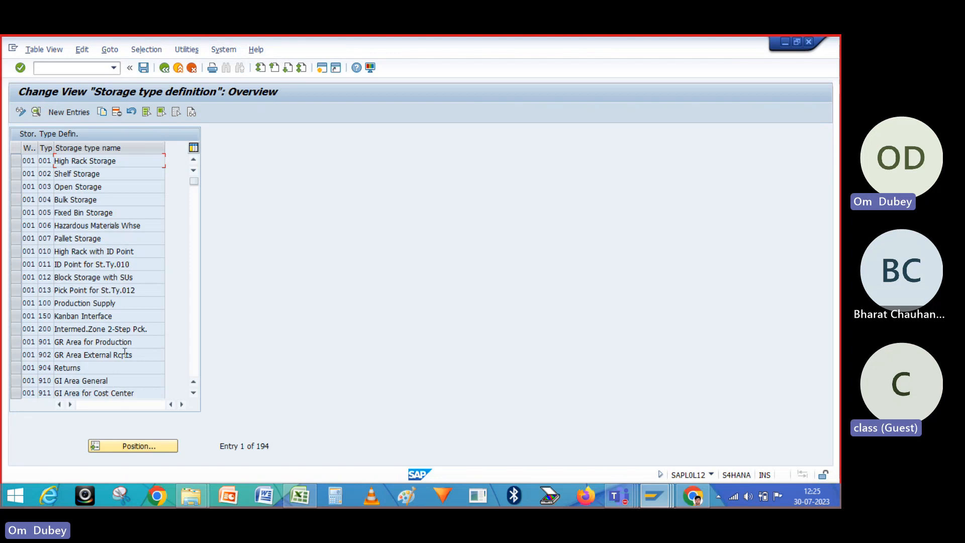
click(135, 448)
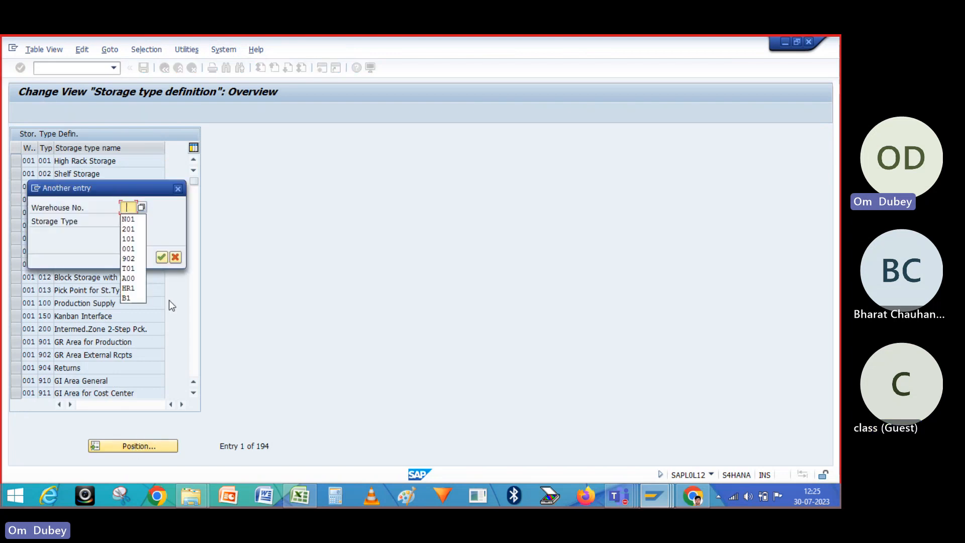
click(131, 230)
click(128, 219)
text(n01)
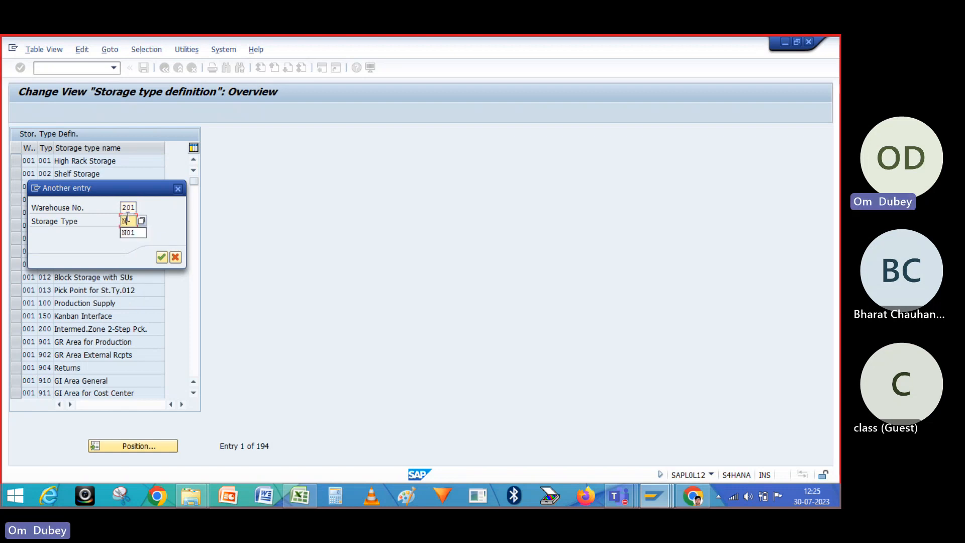
key(Return)
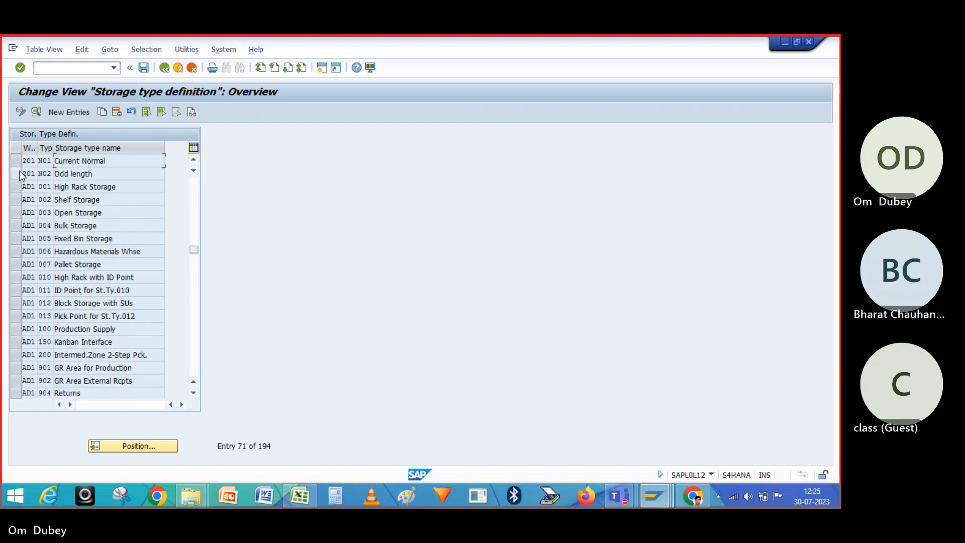
click(16, 160)
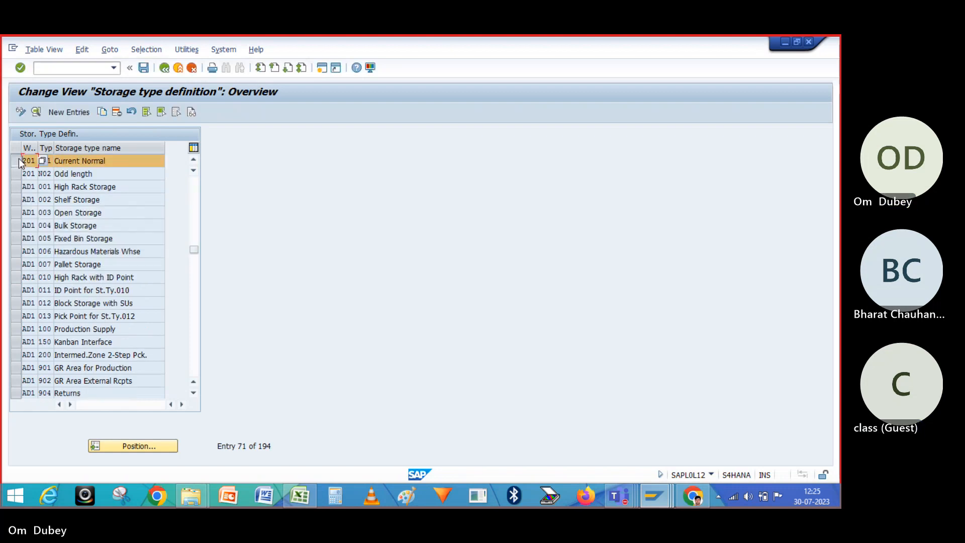
click(38, 107)
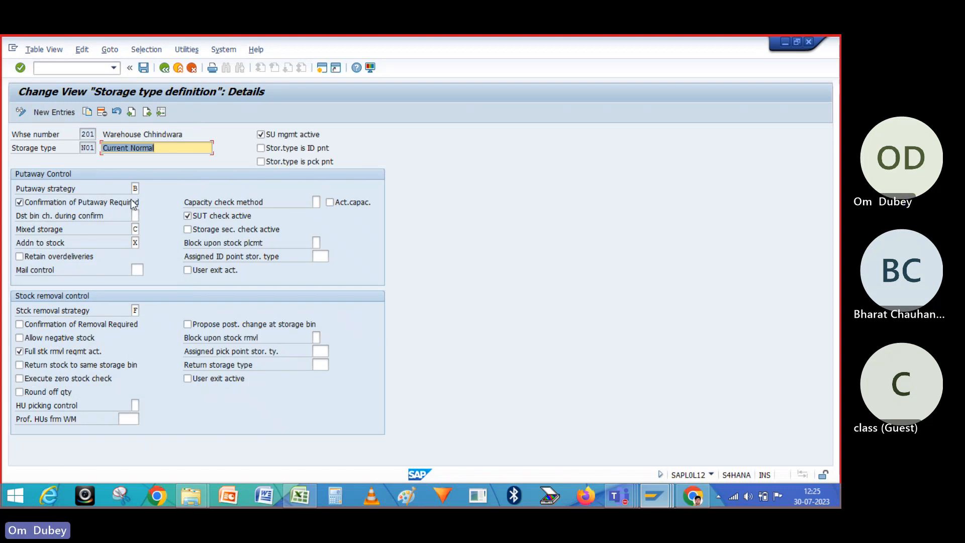
- Return to the storage type overview, deselect the N01 entry and position the list at warehouse T01
click(164, 68)
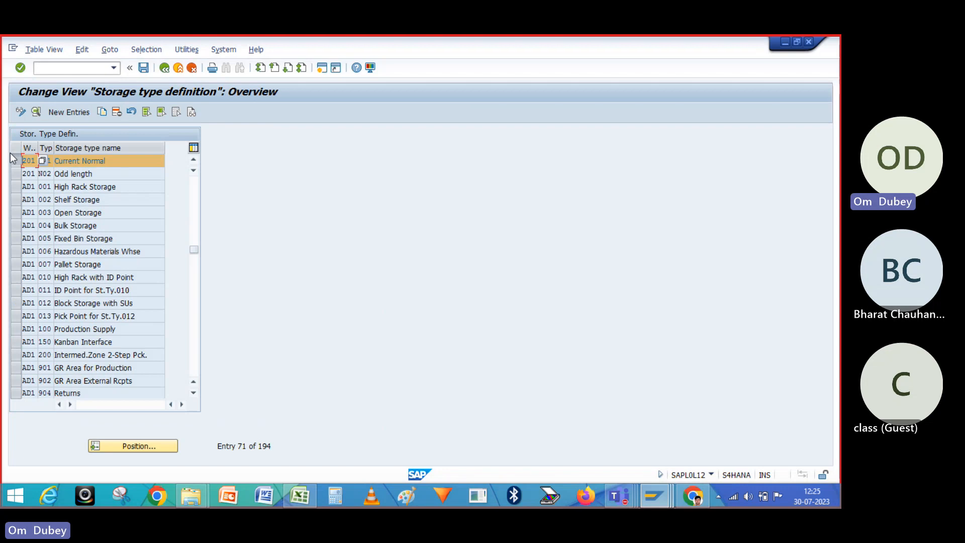
click(15, 161)
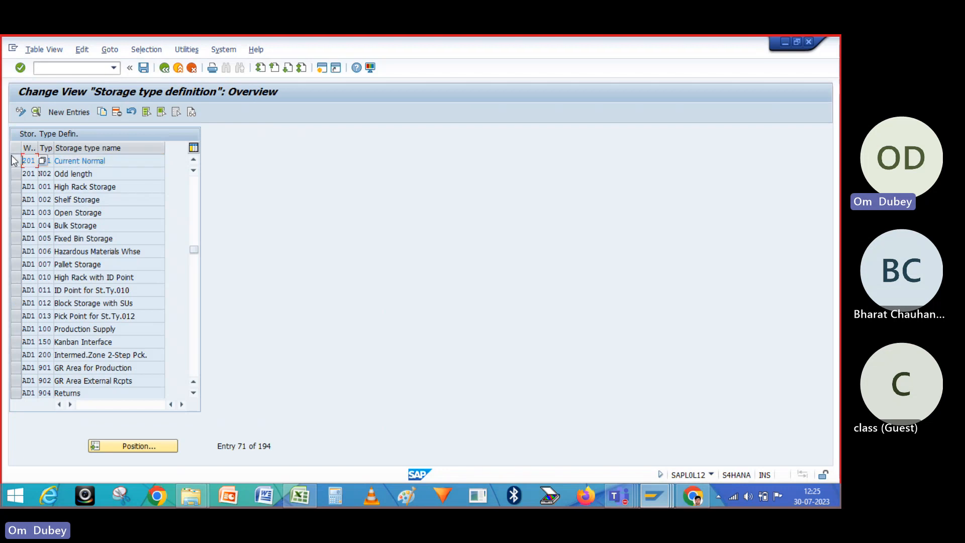
click(126, 446)
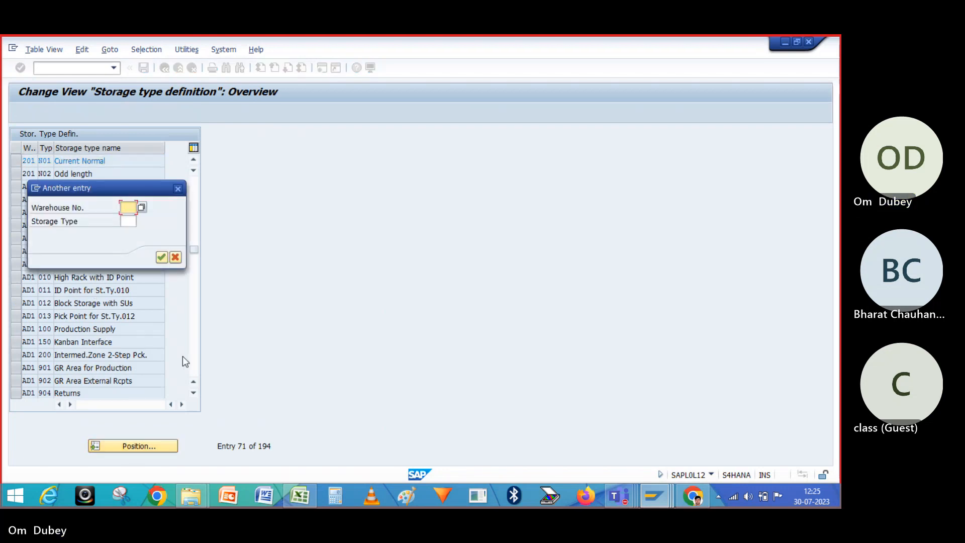
text(T01)
key(Return)
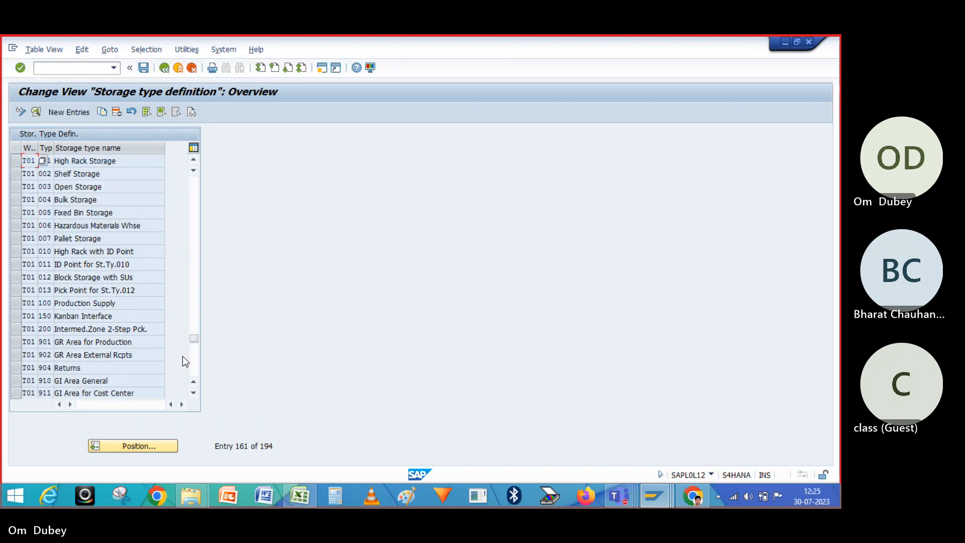
- Position the storage type definitions at warehouse T01, storage type GRA, and open that entry's details
click(129, 173)
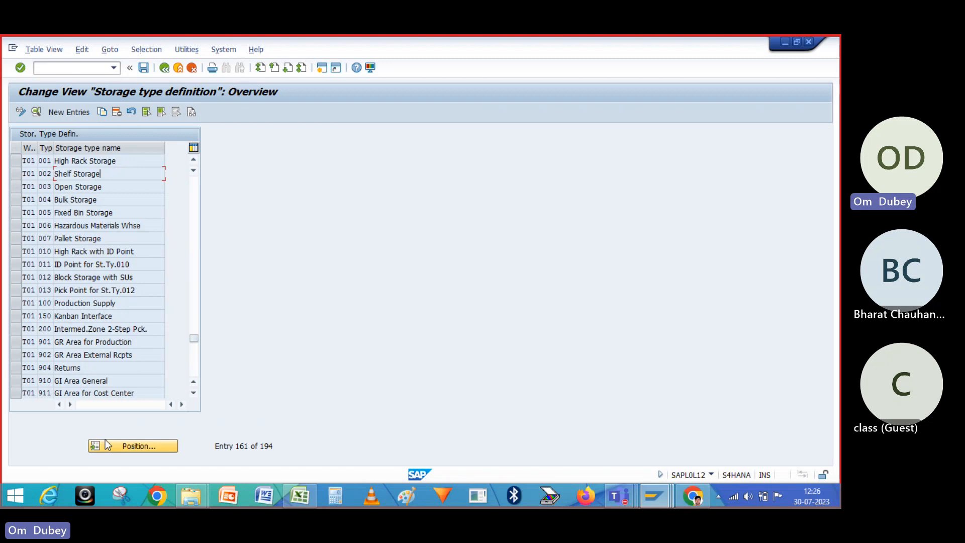
click(119, 446)
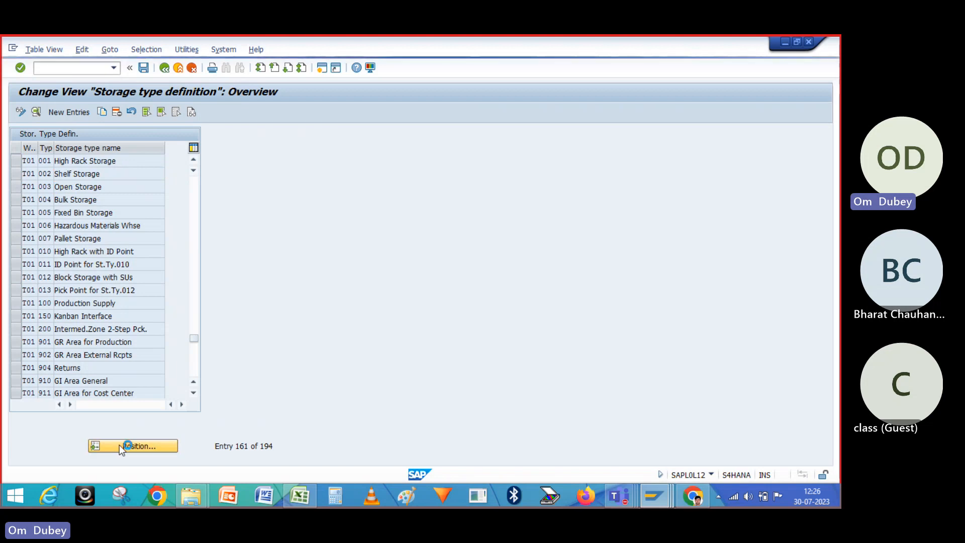
key(space)
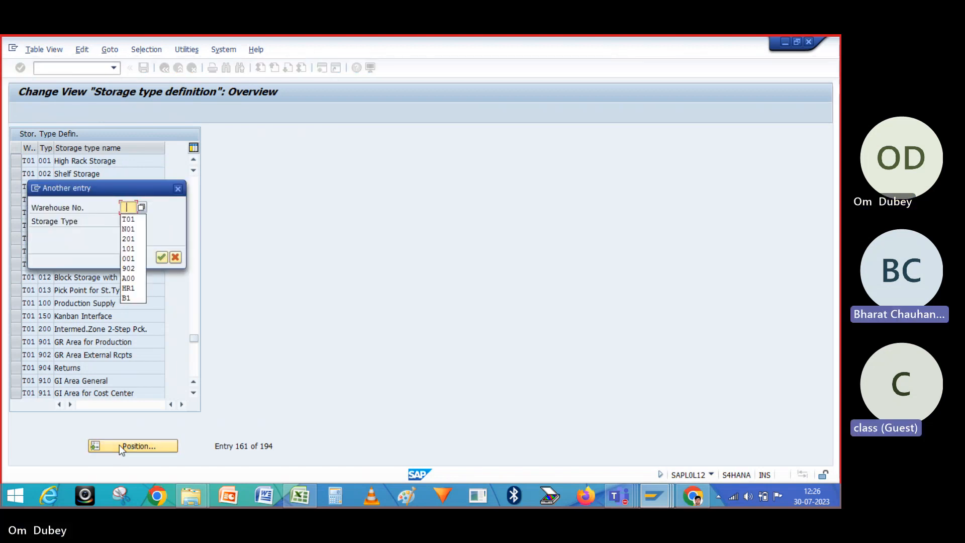
click(129, 219)
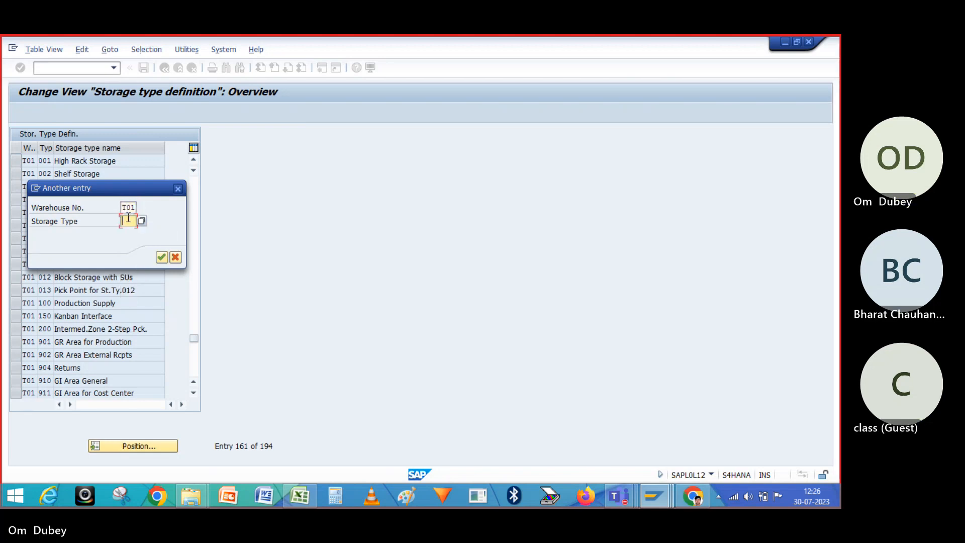
text(G)
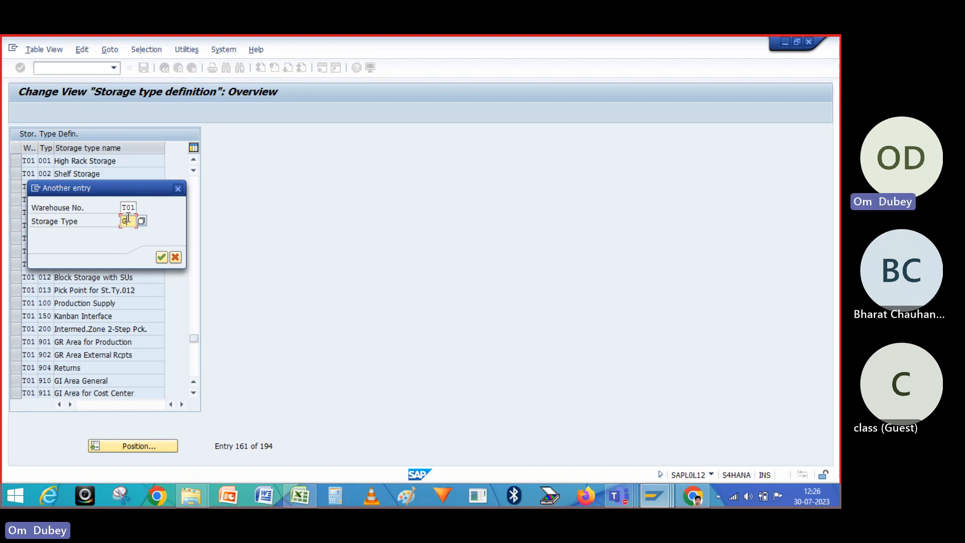
text(RA)
key(Return)
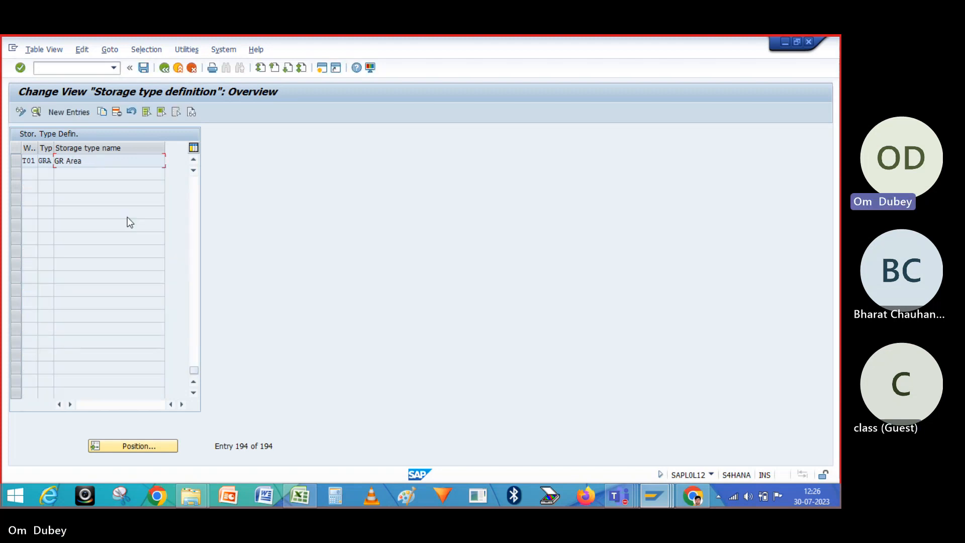
click(12, 163)
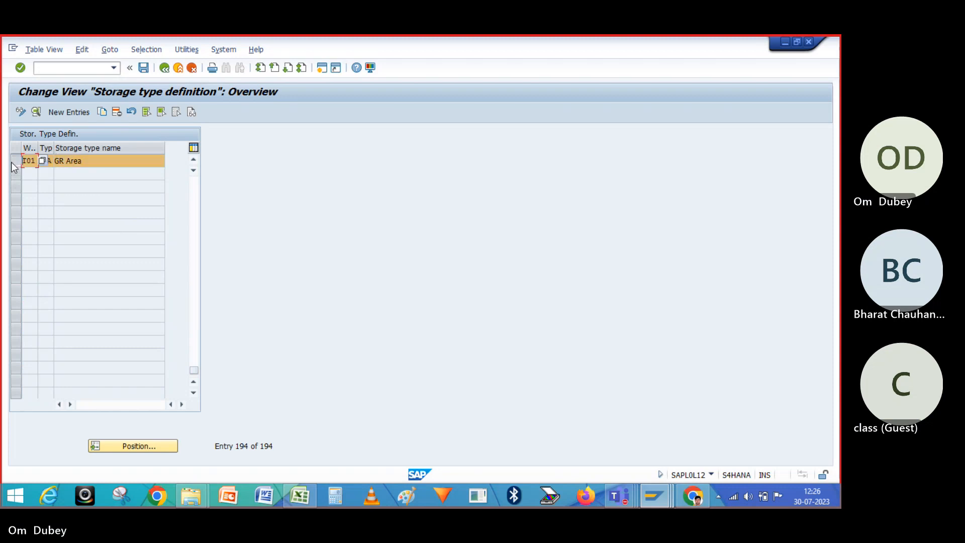
click(36, 113)
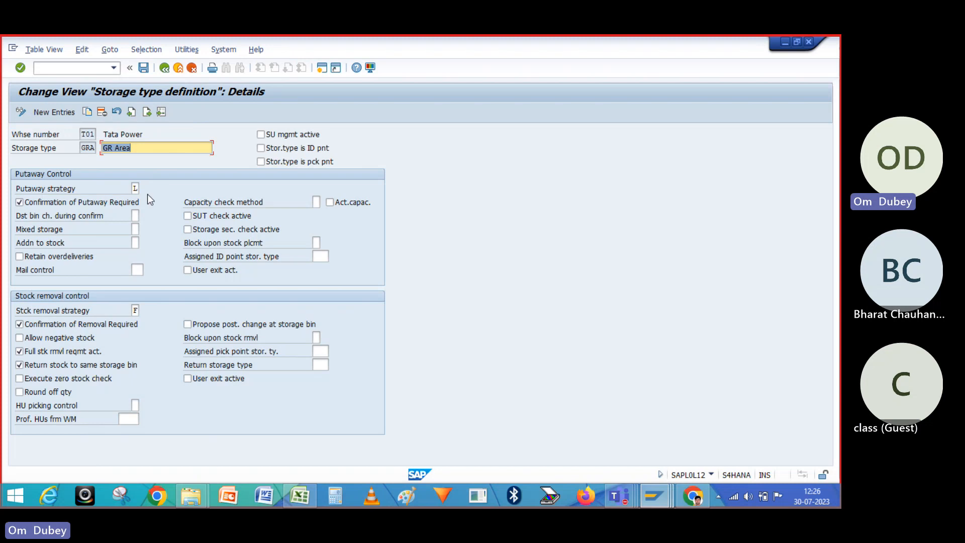
- Display the possible putaway strategies beside the GR Area settings and review the options from Bulk storage through Next empty bin
click(137, 189)
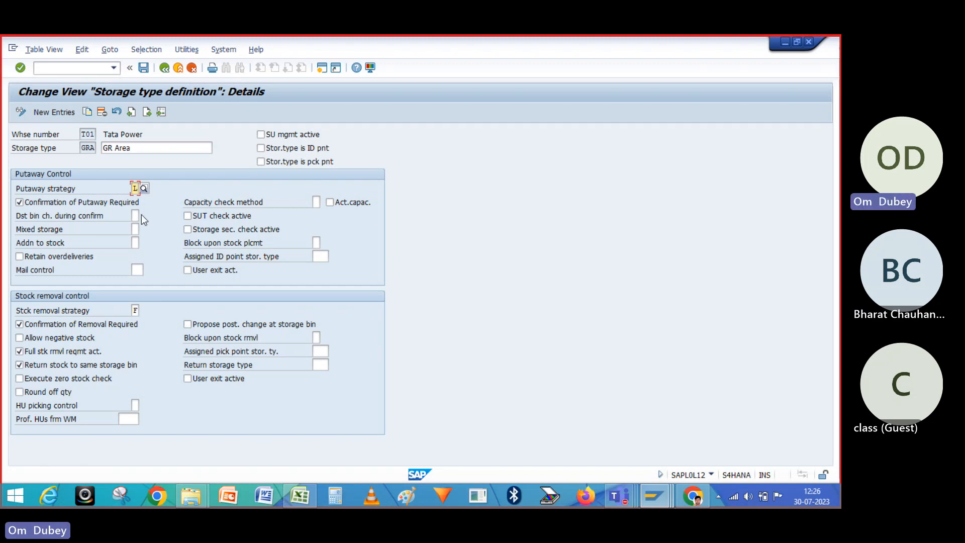
click(144, 188)
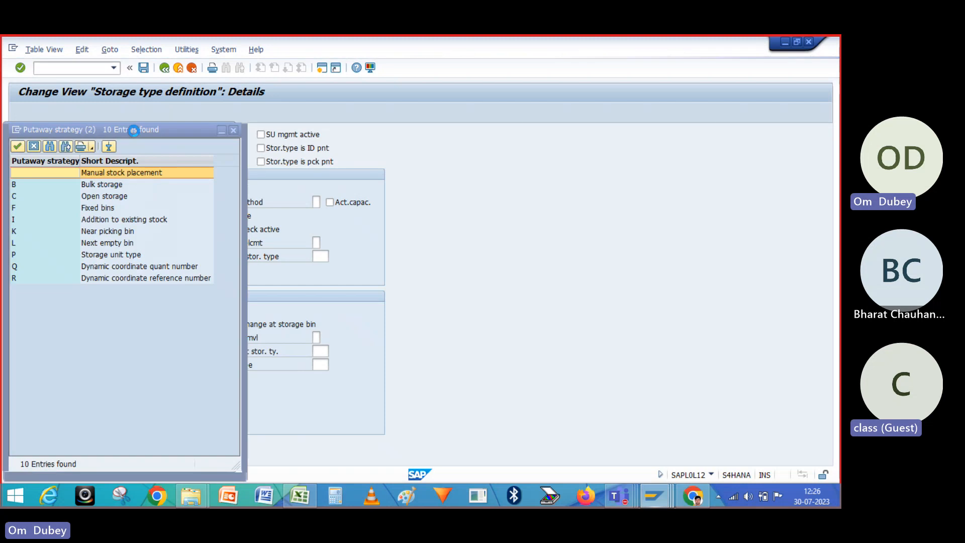
drag(134, 128, 524, 101)
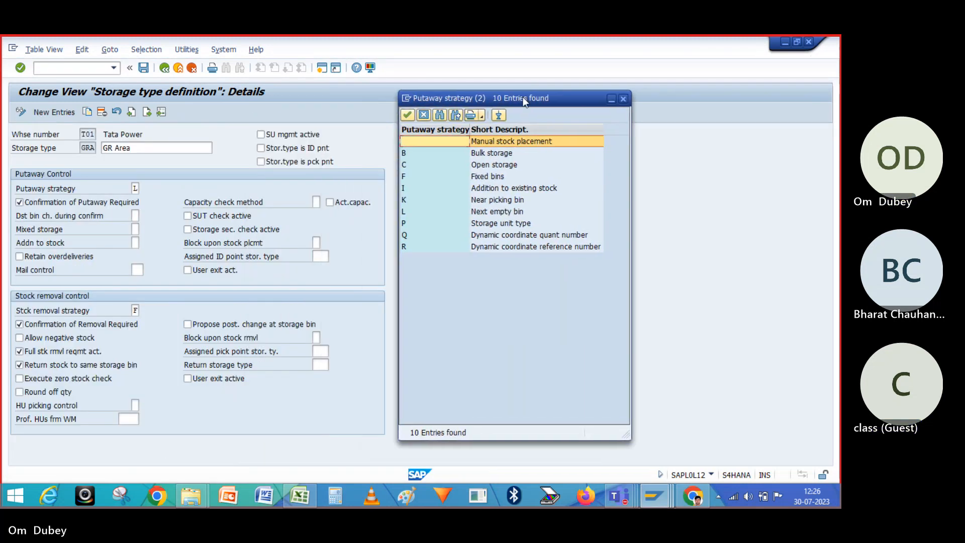
click(498, 154)
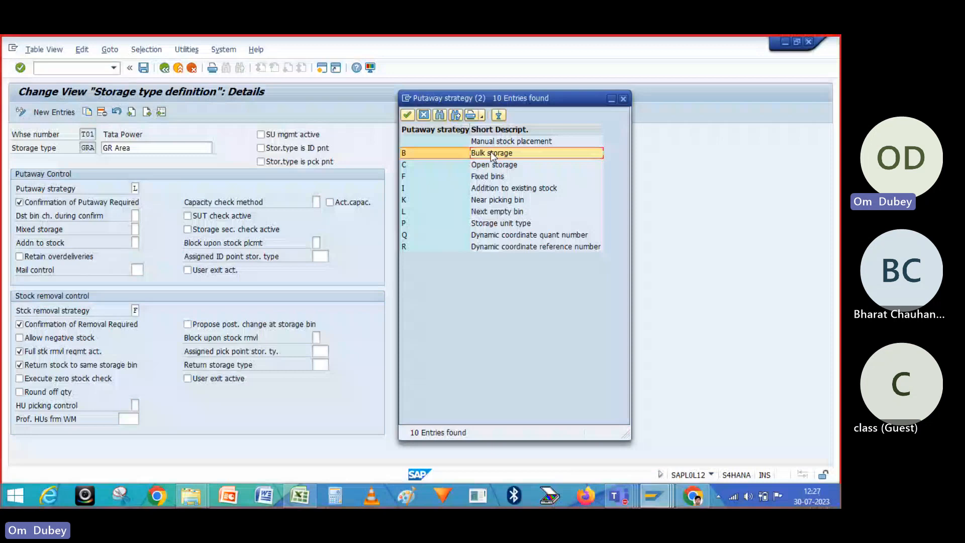
click(480, 166)
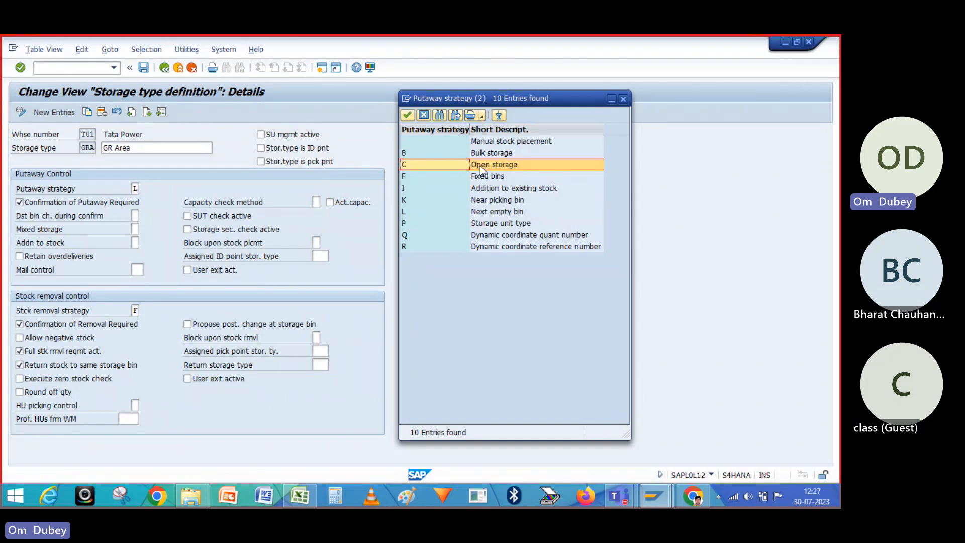
click(505, 165)
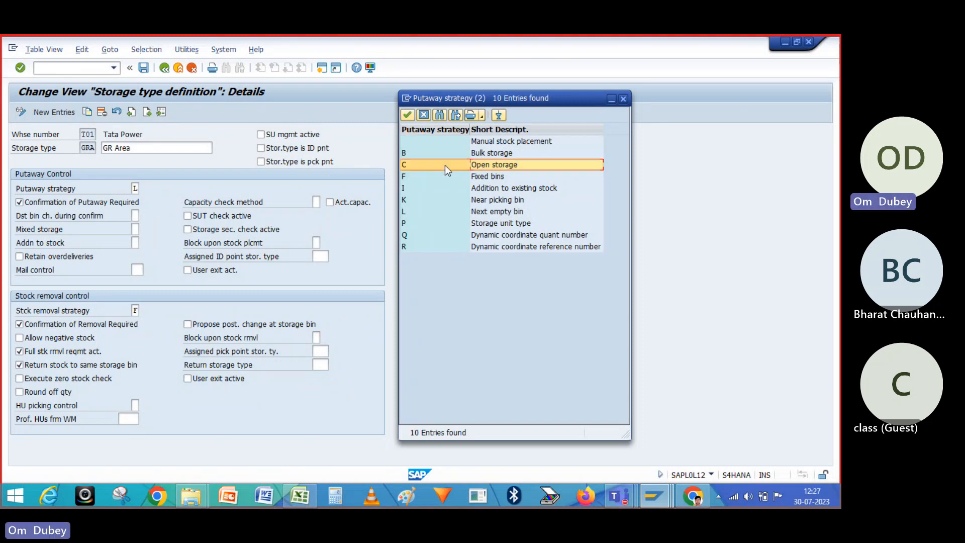
click(412, 186)
click(408, 178)
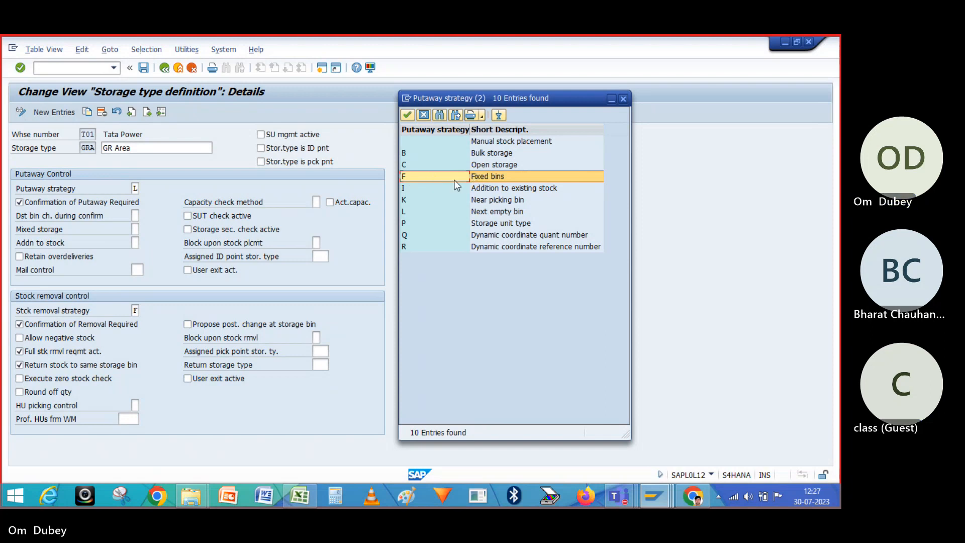
click(436, 192)
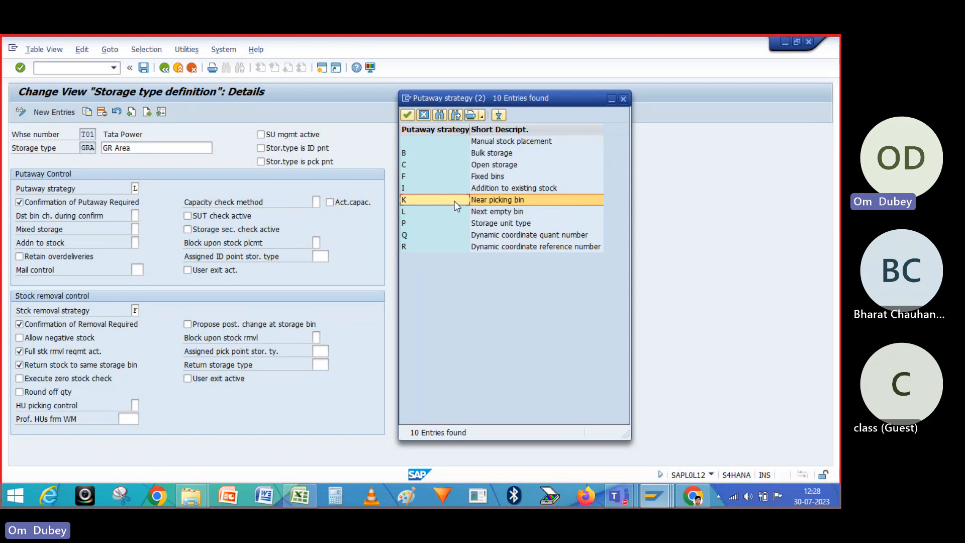
click(468, 213)
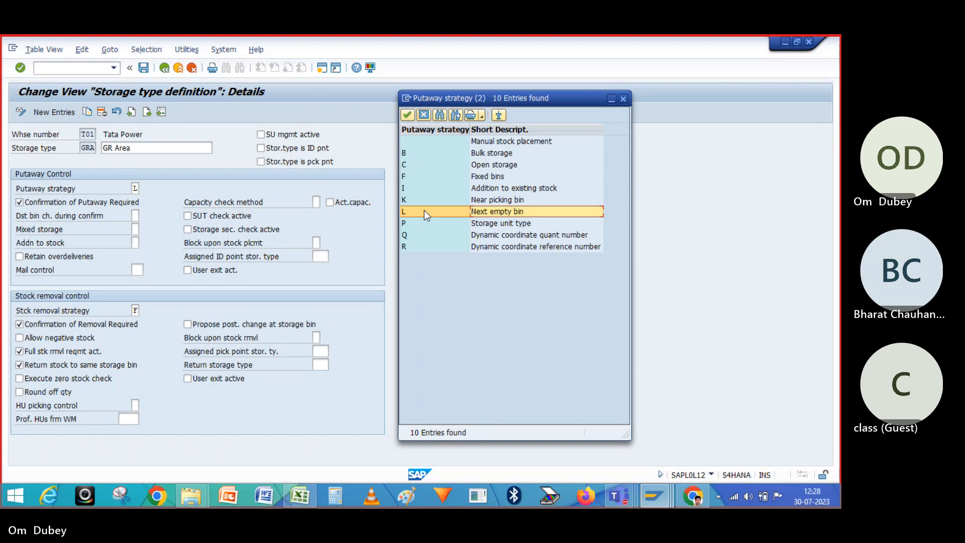
- Compare Near picking bin with Next empty bin, and revisit Fixed bins, Open storage, Bulk storage, Addition to existing stock and Manual stock placement
click(421, 202)
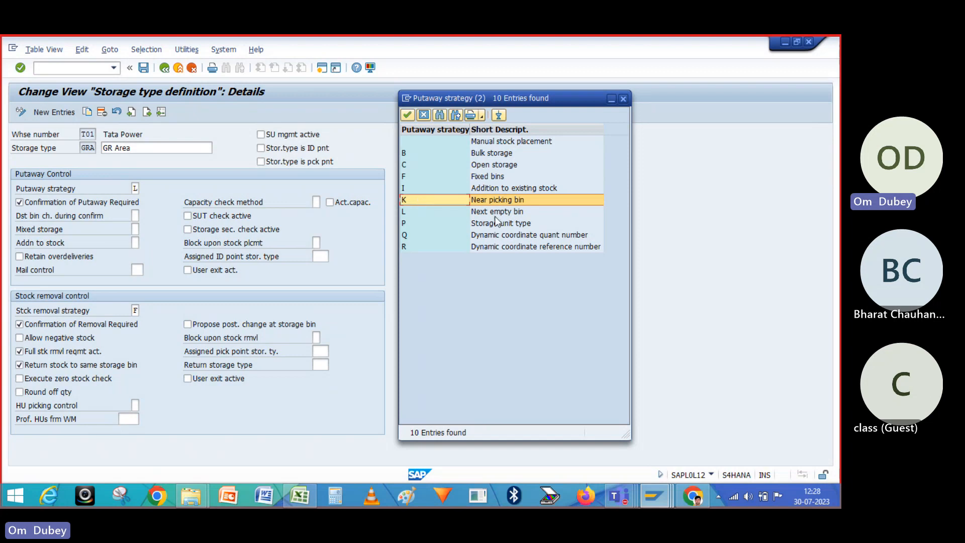
click(479, 213)
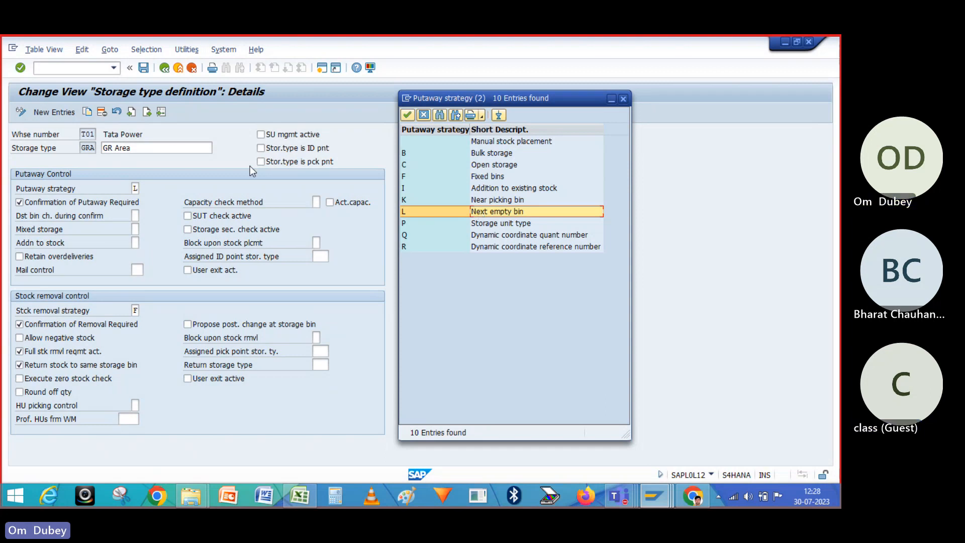
click(476, 201)
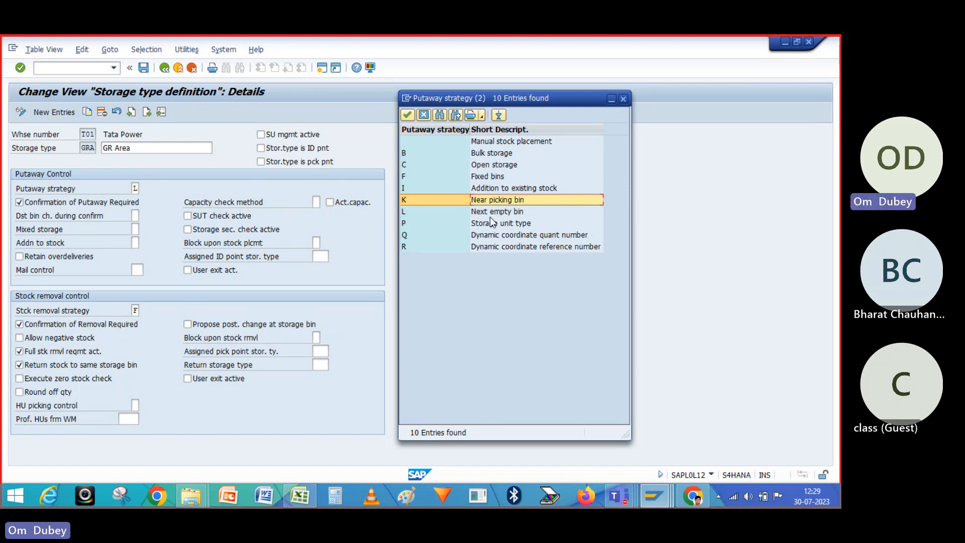
click(498, 177)
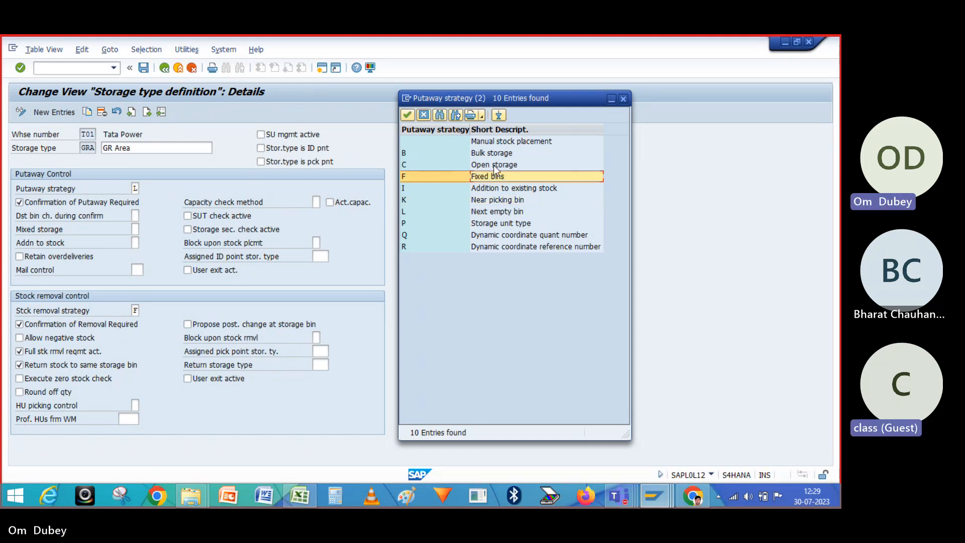
click(494, 165)
click(494, 153)
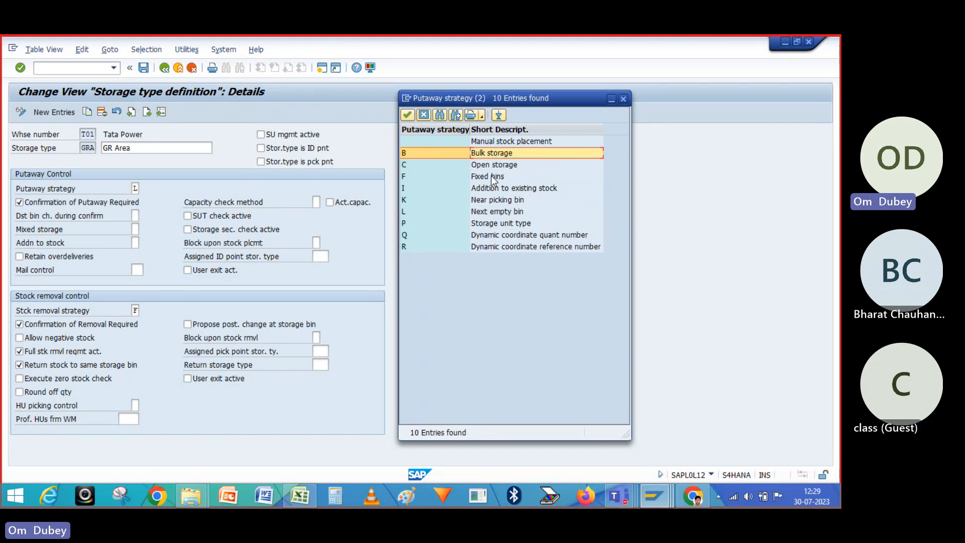
click(492, 189)
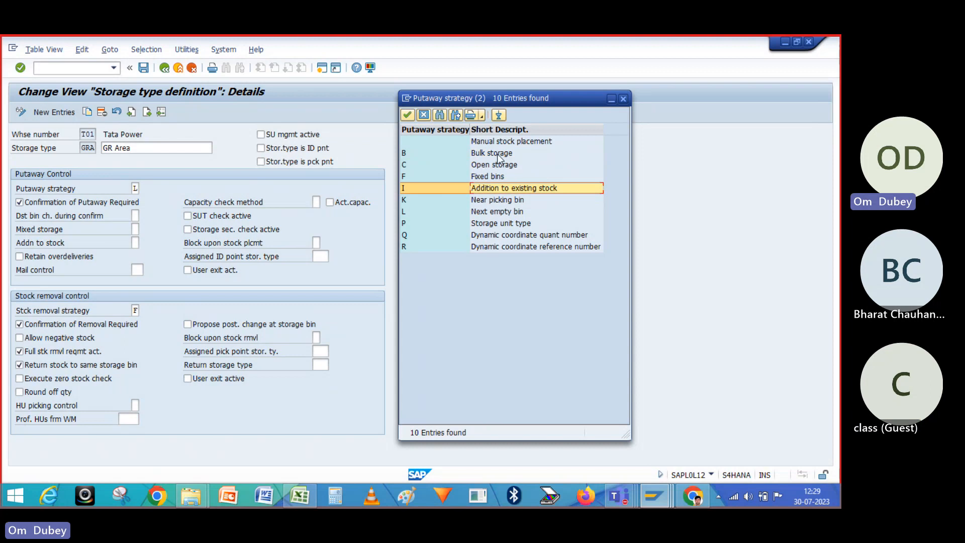
click(455, 141)
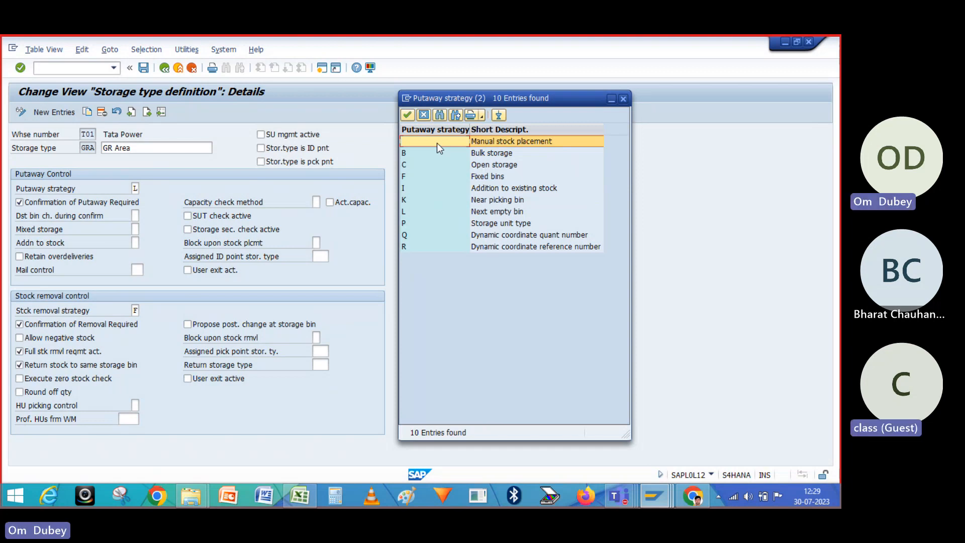
- Review the Manual stock placement and Near picking bin options in the putaway strategy list
click(484, 141)
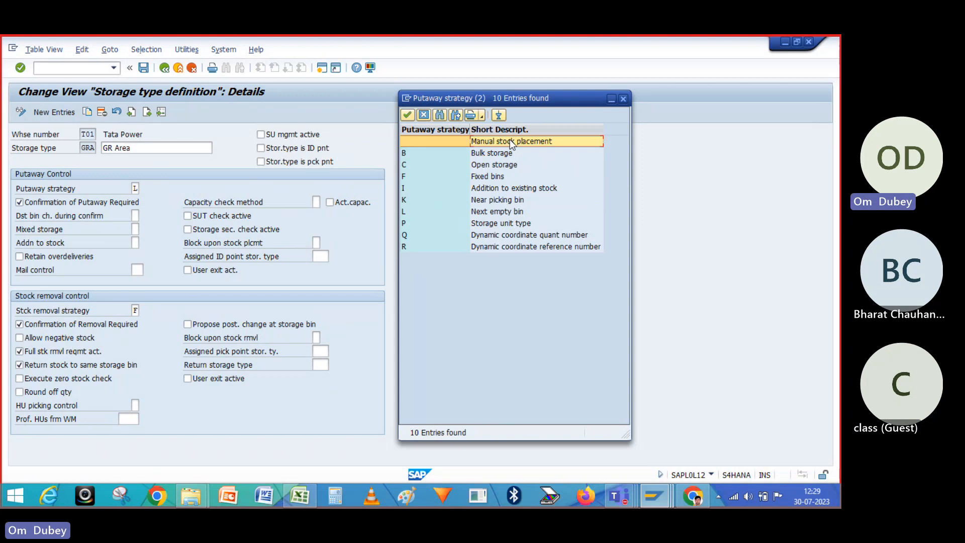
click(436, 143)
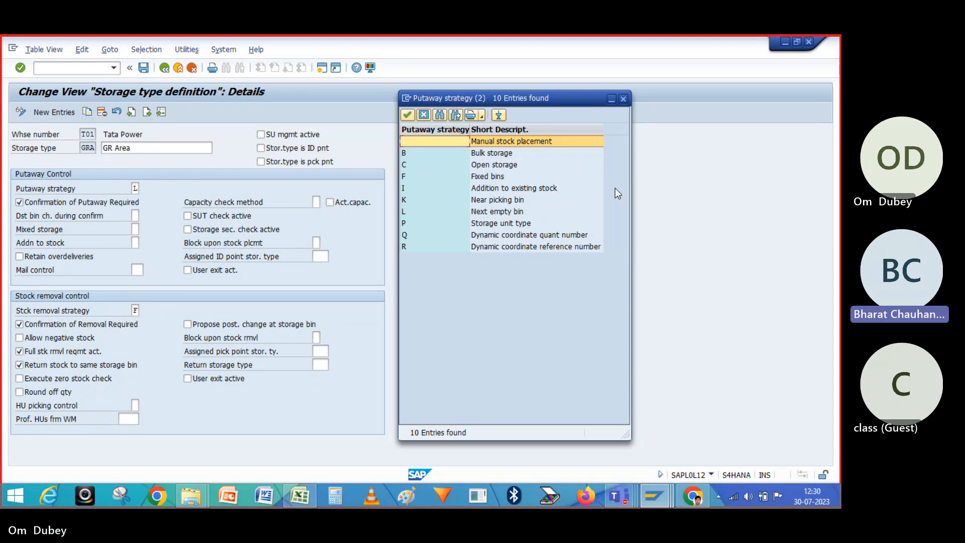
click(523, 200)
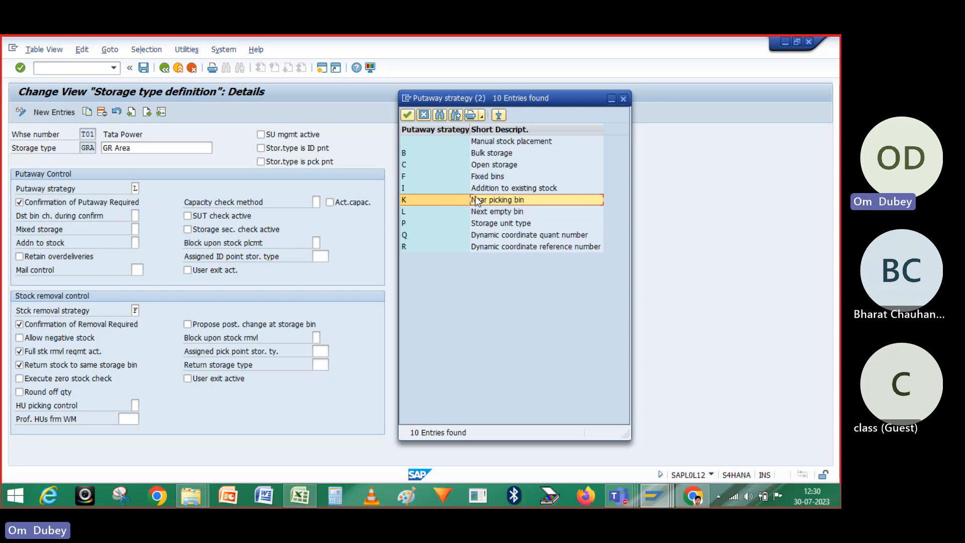
click(430, 200)
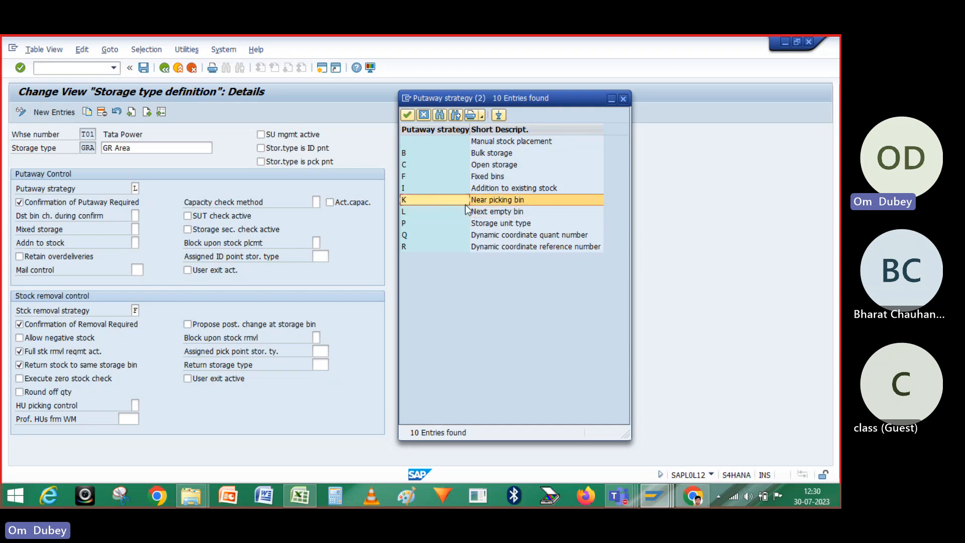
click(504, 200)
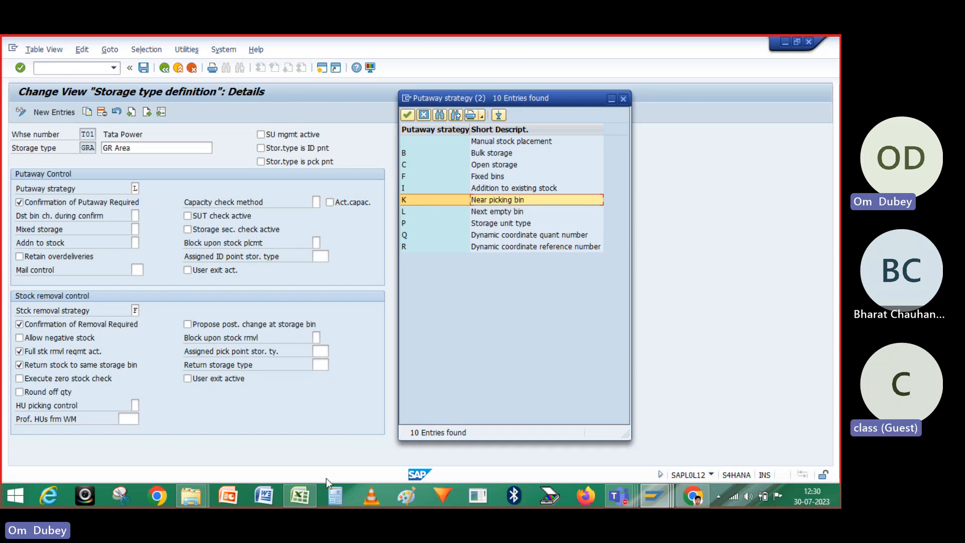
- Switch to the Warehouse job workbook in Excel and enter 10 in cell E10
mouse_move(301, 496)
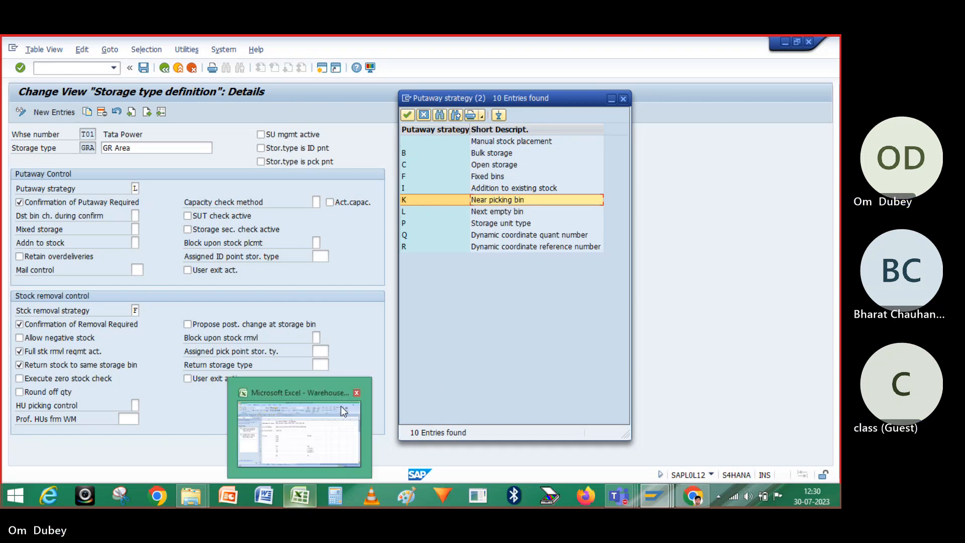
click(300, 455)
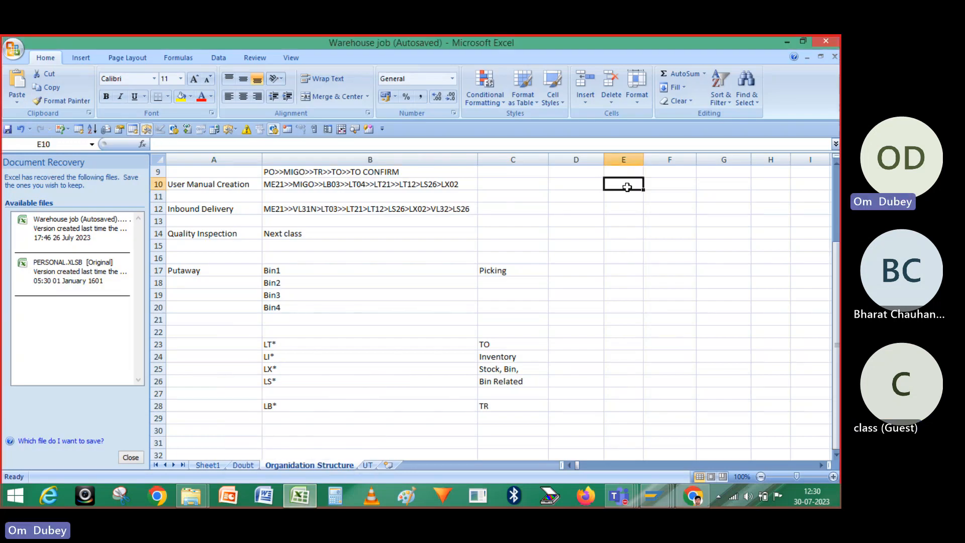
text(10)
key(Return)
key(Return)
key(Return)
key(Return)
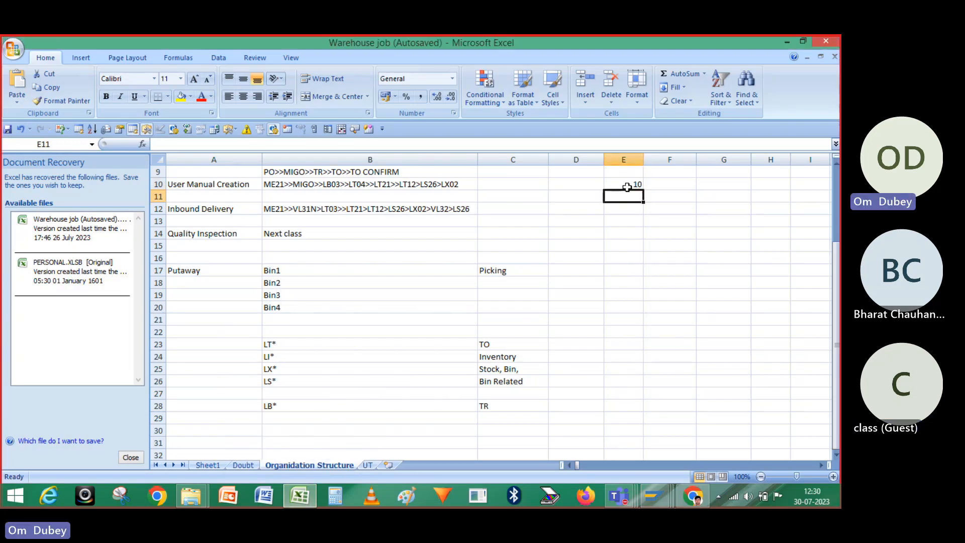
key(Return)
key(Return)
key(Return)
key(Return)
key(Return)
key(Return)
key(Return)
key(Return)
key(Return)
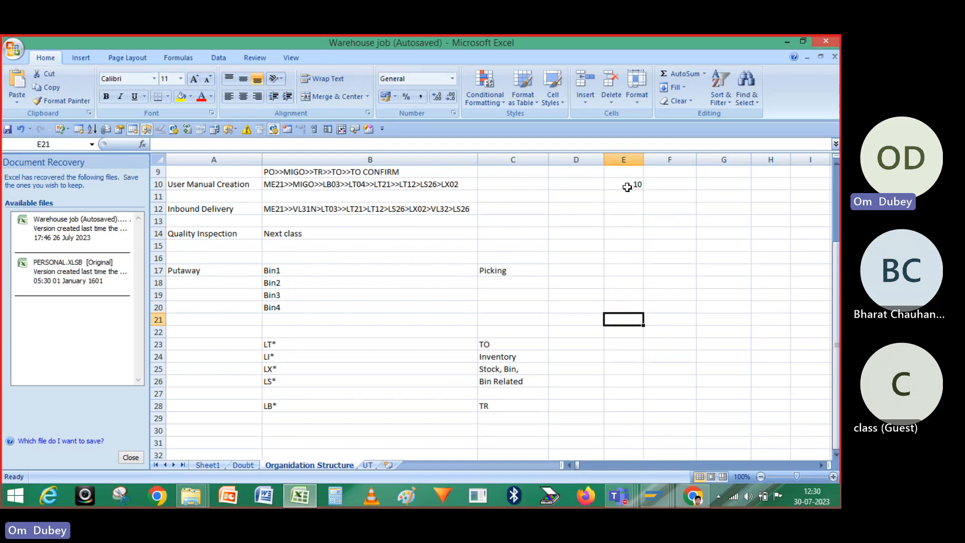
text(12)
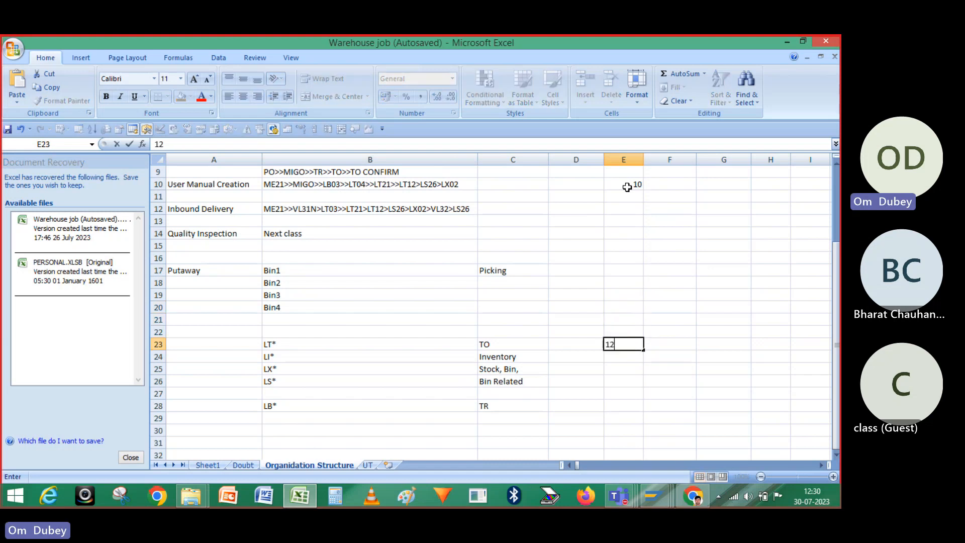
key(Return)
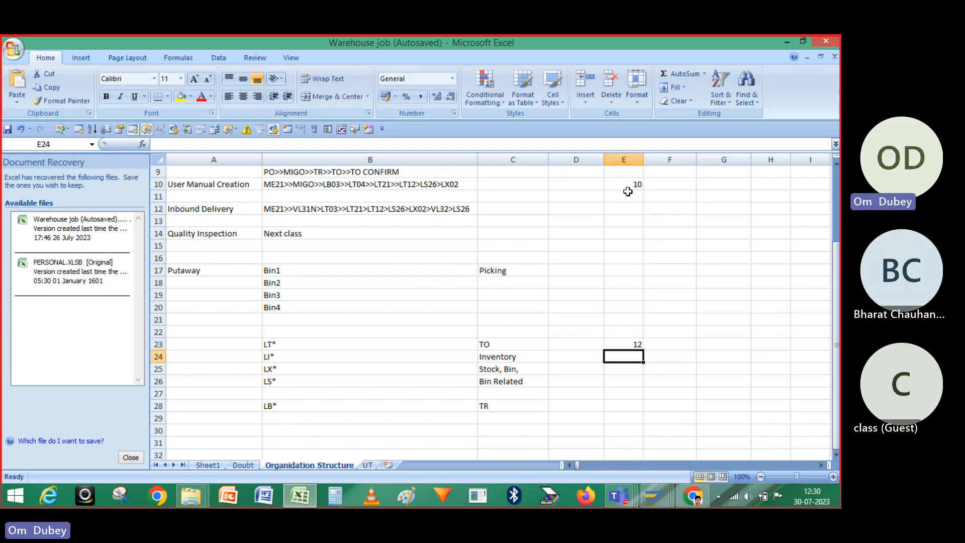
drag(628, 196, 631, 332)
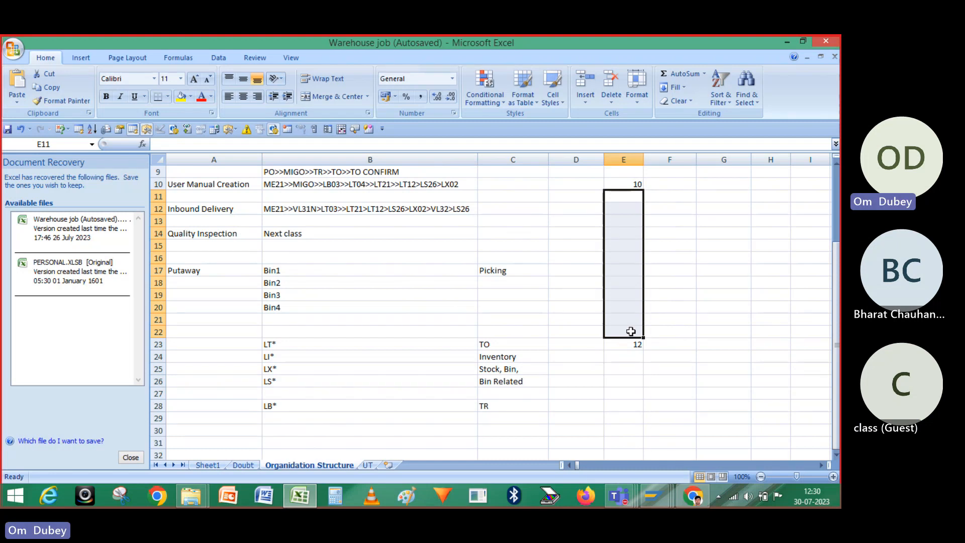
click(625, 341)
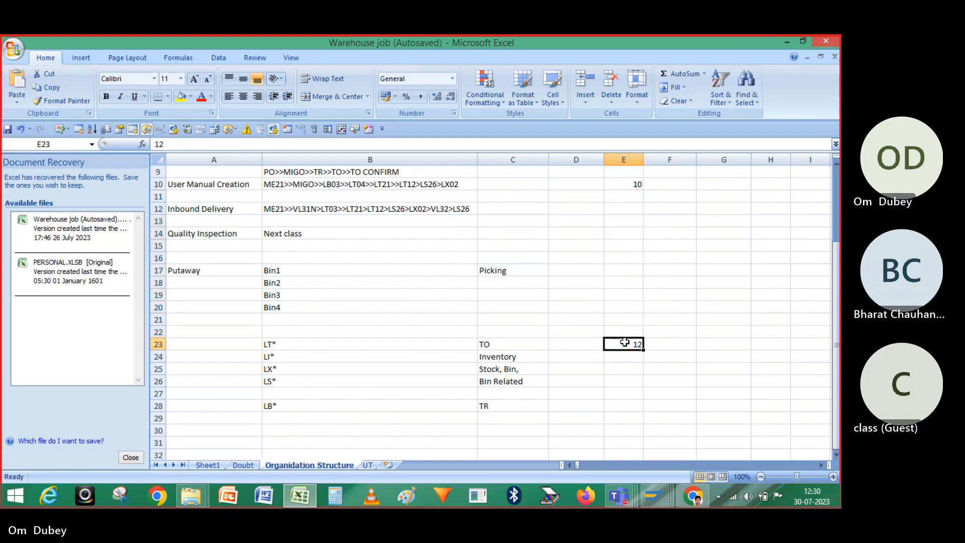
key(BackSpace)
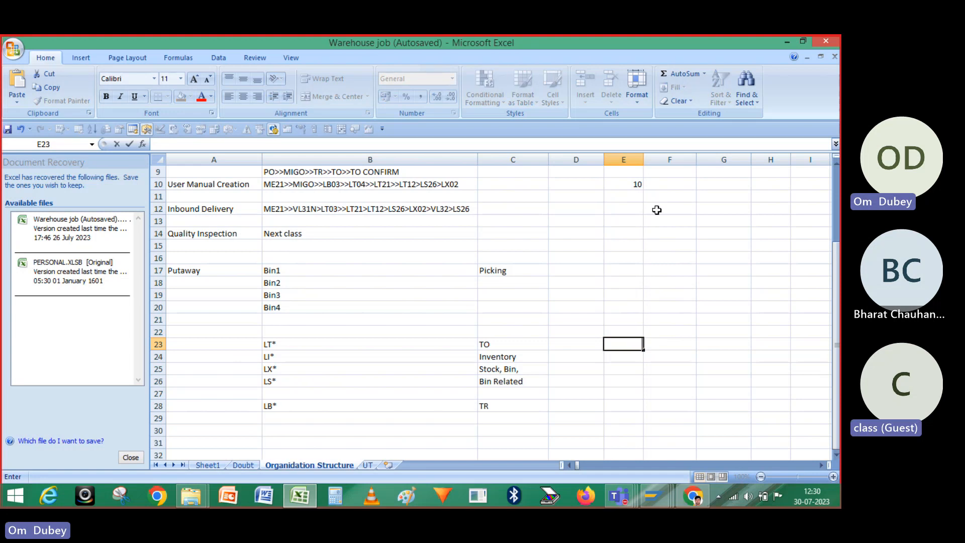
- Enter 12 in cell F10 beside the 10 and compare the two neighbouring cells
click(662, 185)
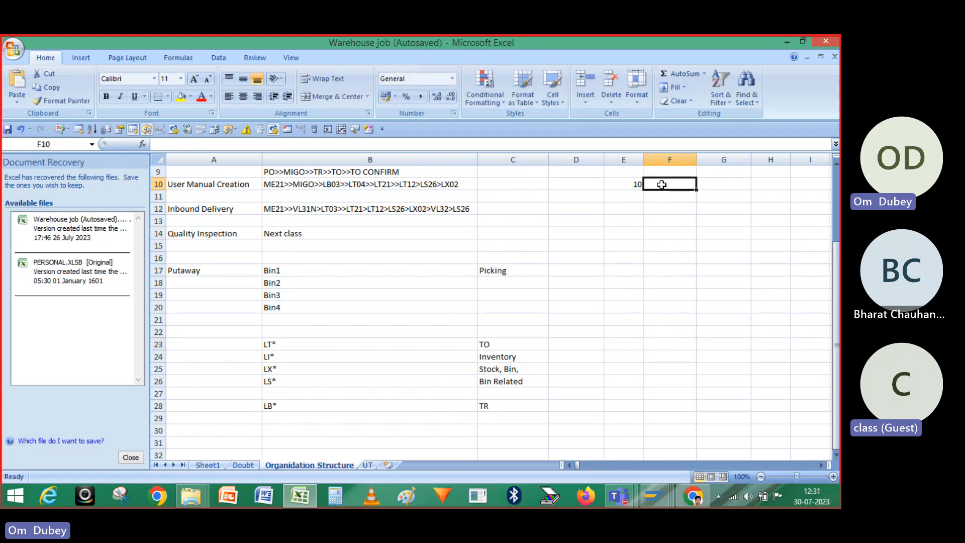
text(12)
key(Return)
click(680, 184)
click(638, 182)
click(671, 184)
click(634, 185)
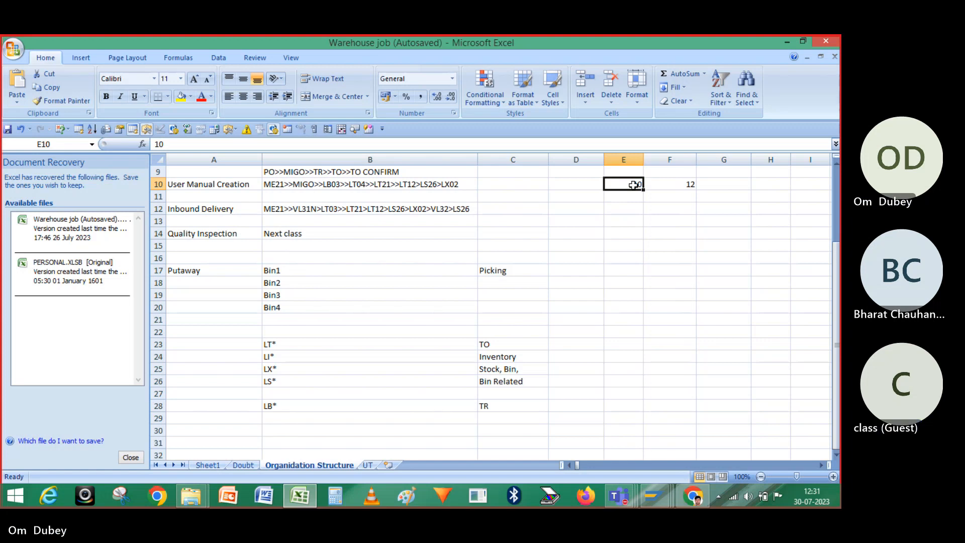
- Examine the Putaway, Bin1 and Picking entries in row 17 in relation to the numbers in E10 and F10
click(196, 271)
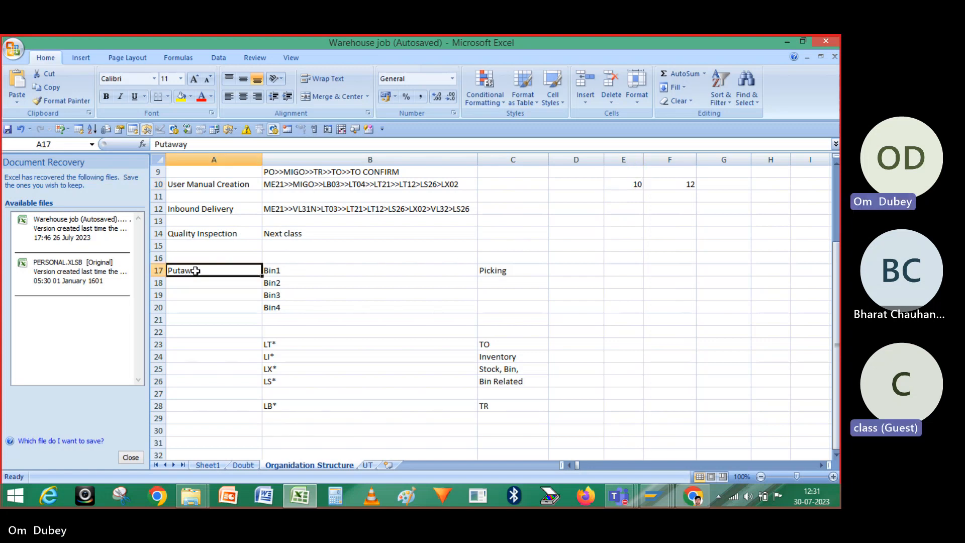
click(282, 267)
click(497, 271)
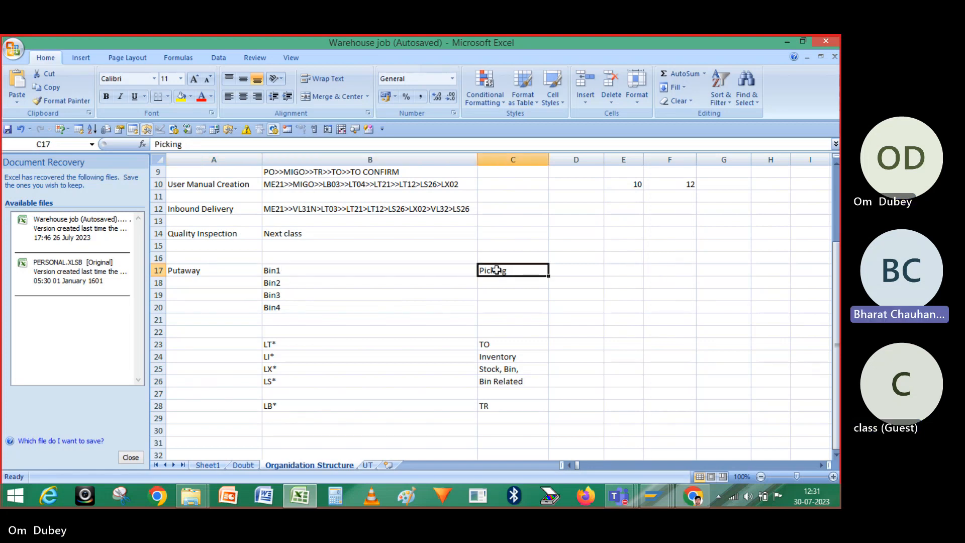
click(300, 270)
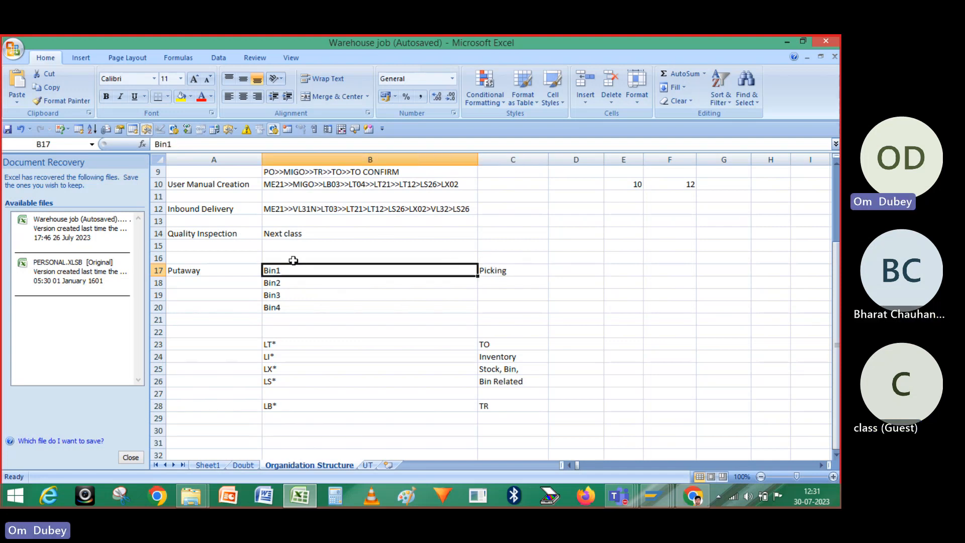
click(629, 185)
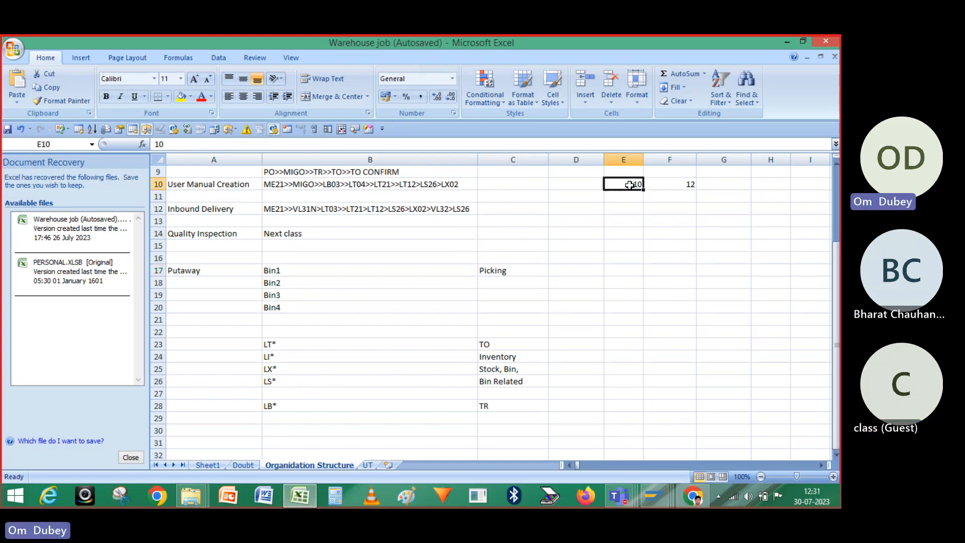
click(686, 183)
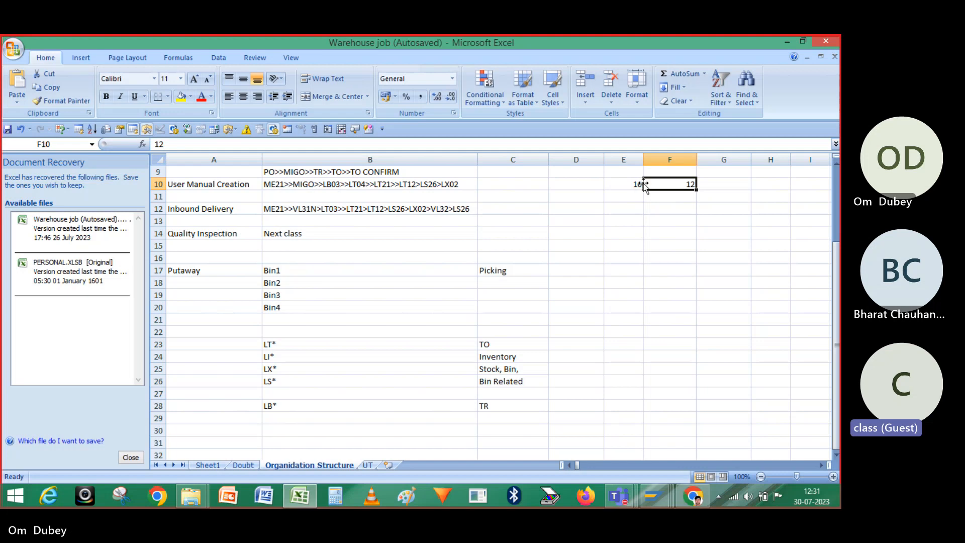
click(621, 257)
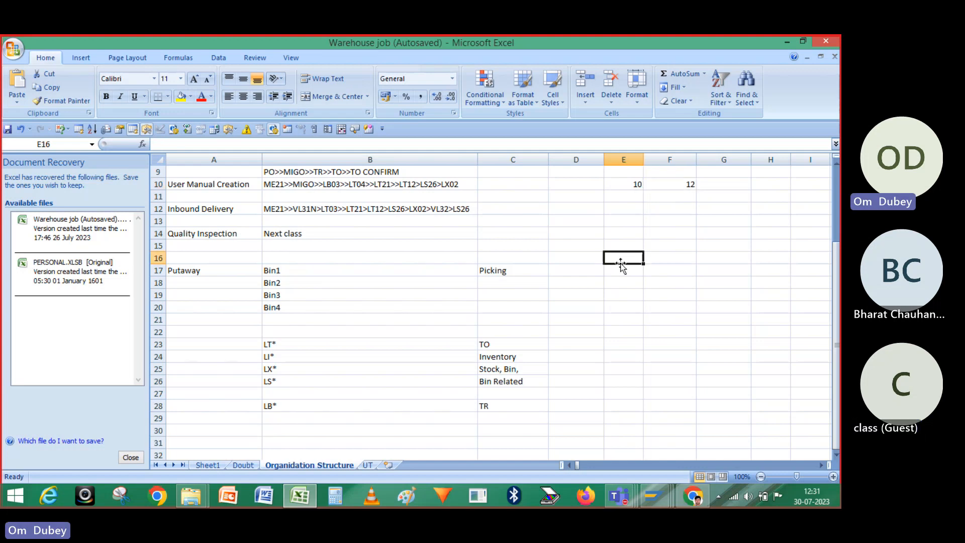
click(627, 187)
- Switch back to SAP, return from the GR Area details to the storage type overview and open a new session
key(alt+Tab)
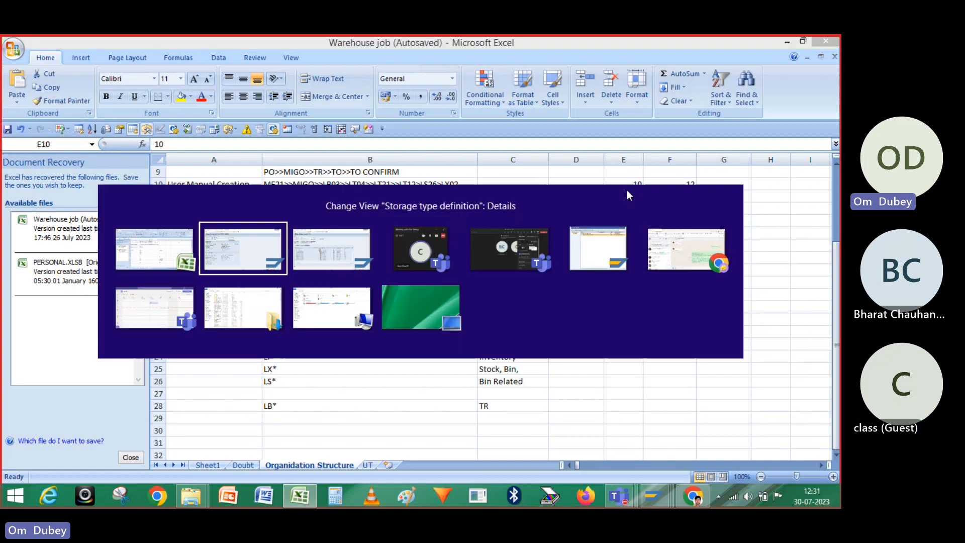
click(623, 99)
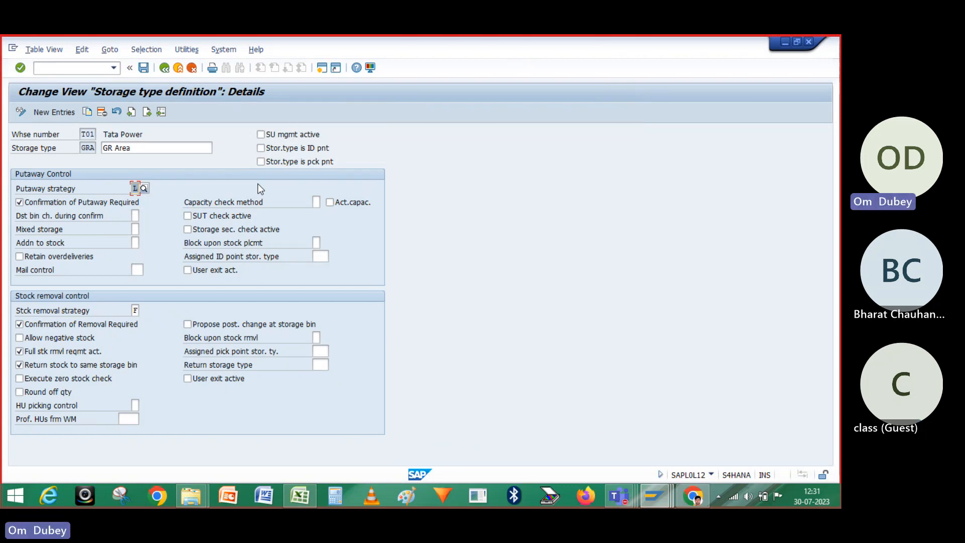
click(165, 69)
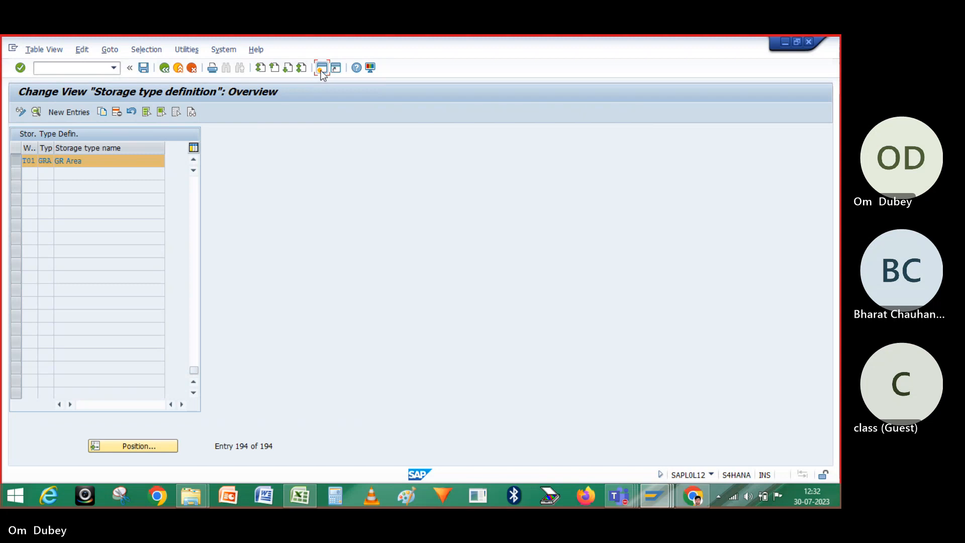
click(321, 69)
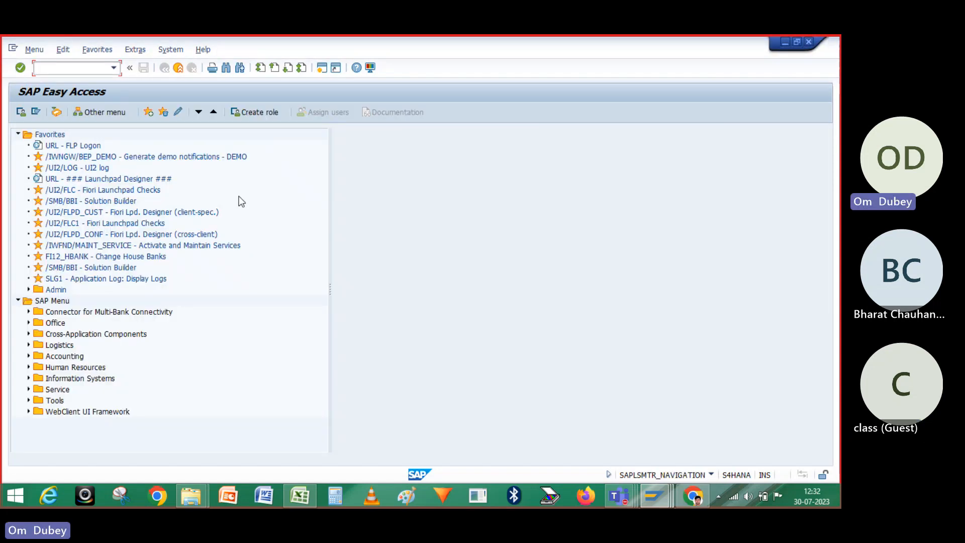
text(SE)
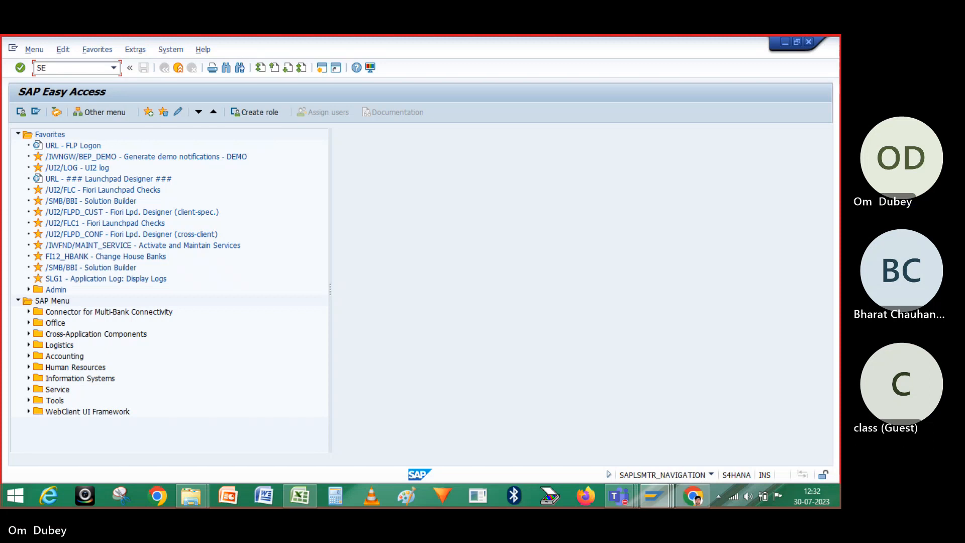
text(16)
key(BackSpace)
key(BackSpace)
key(BackSpace)
key(BackSpace)
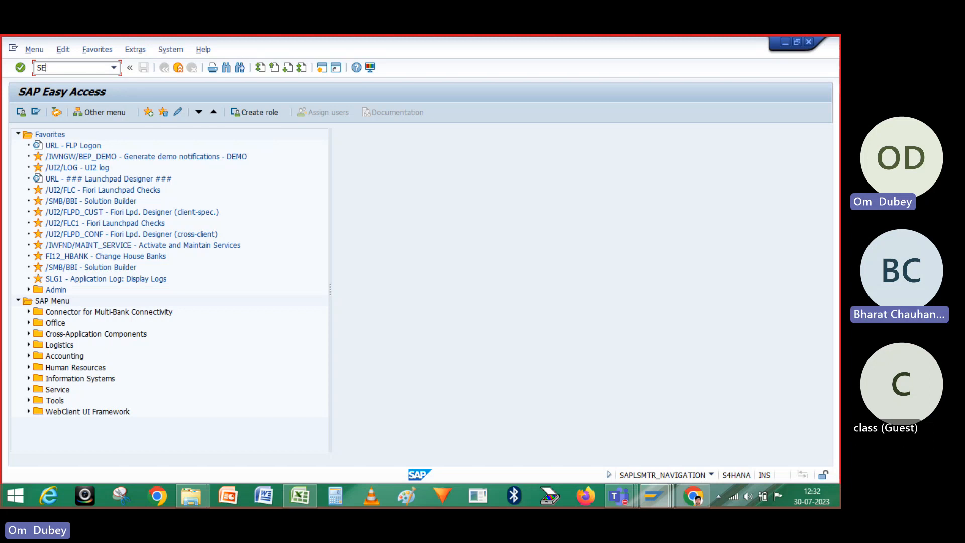
- Start transaction LX02 to reach the selection screen of the WM stock report
text(LX)
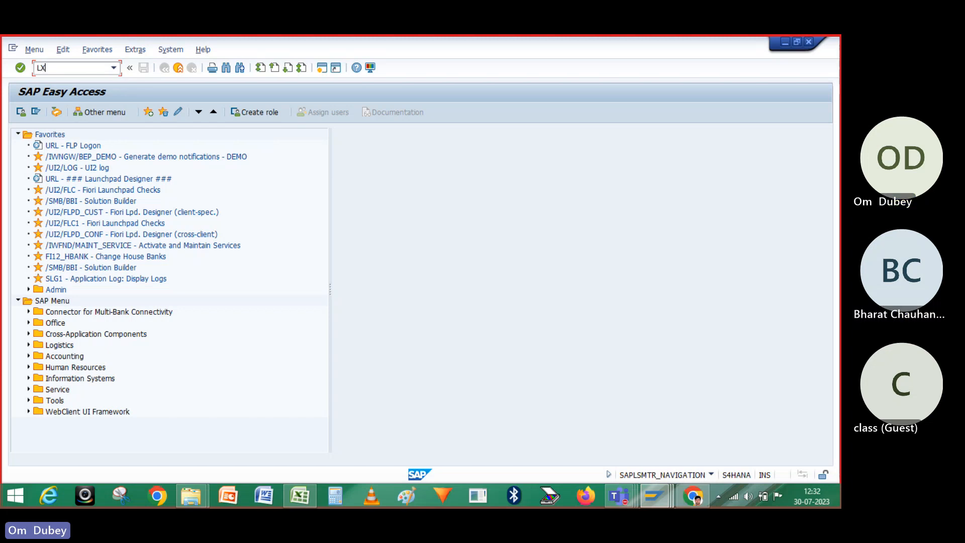
text(02)
key(Return)
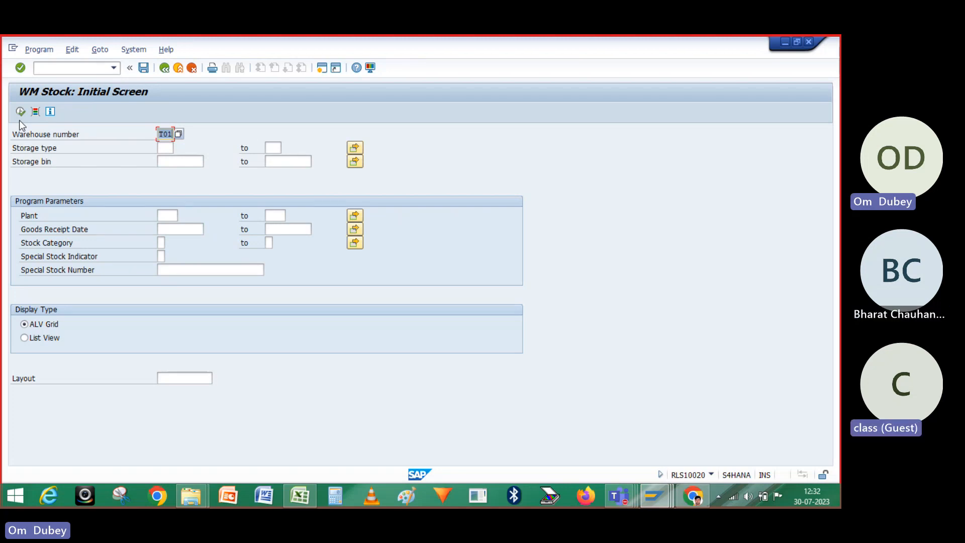
- Return to the IMG structure and display the warehouse number control details of T01 under Define Control Parameters for Warehouse Number
click(164, 68)
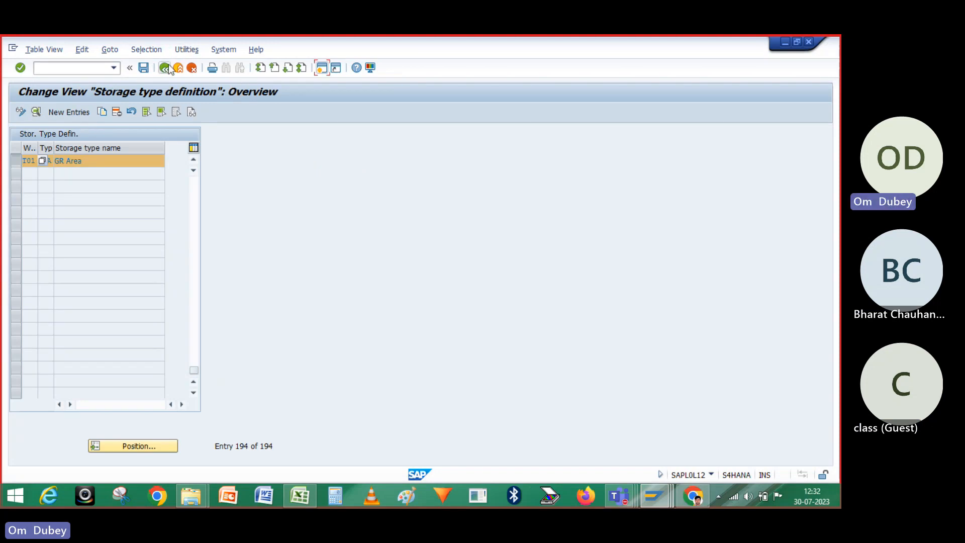
click(173, 67)
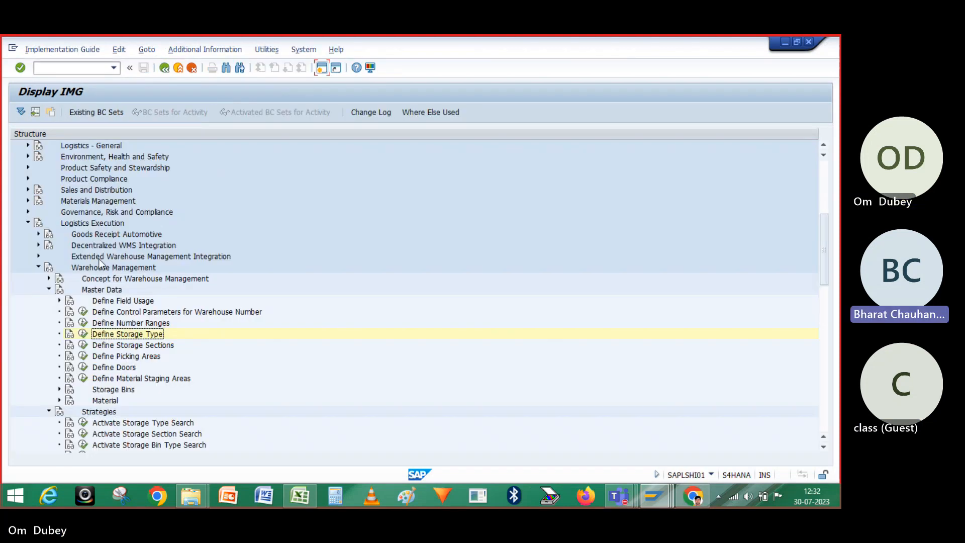
click(83, 312)
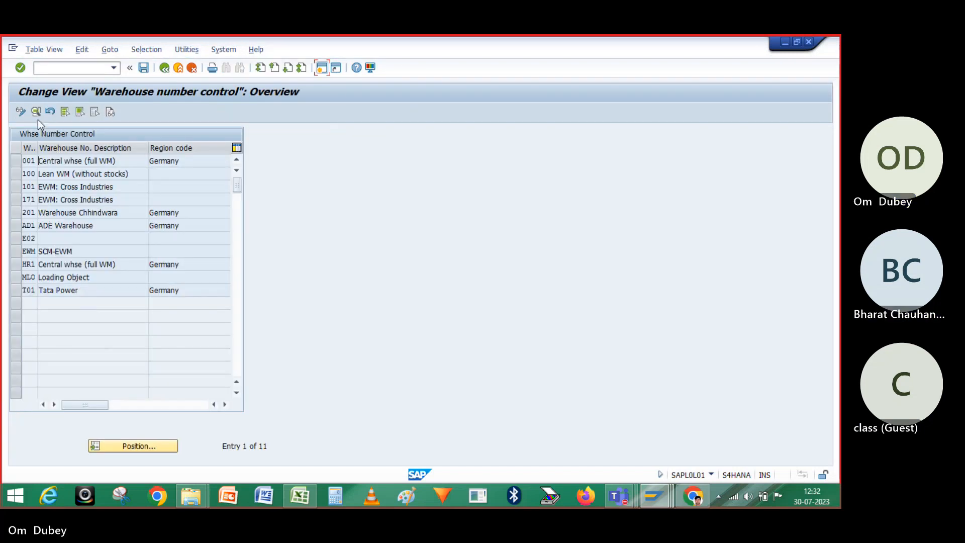
click(15, 291)
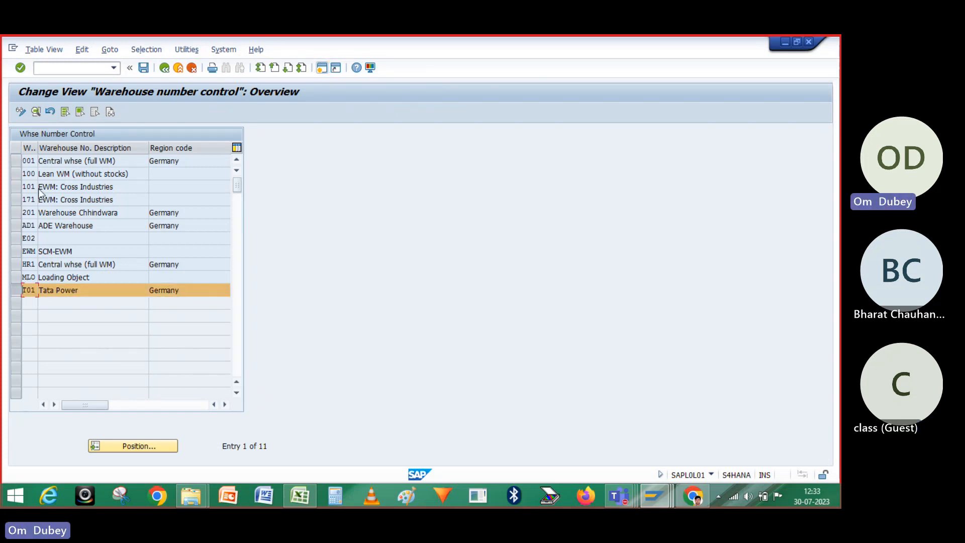
click(34, 114)
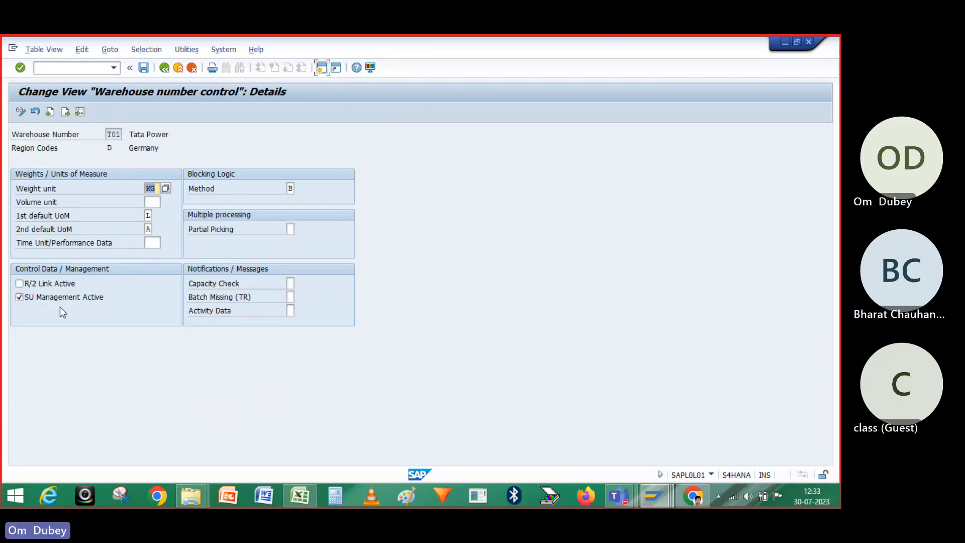
- Return to the IMG structure, open Define Storage Type and view the details of Bulk Storage 004 in warehouse 001
click(165, 69)
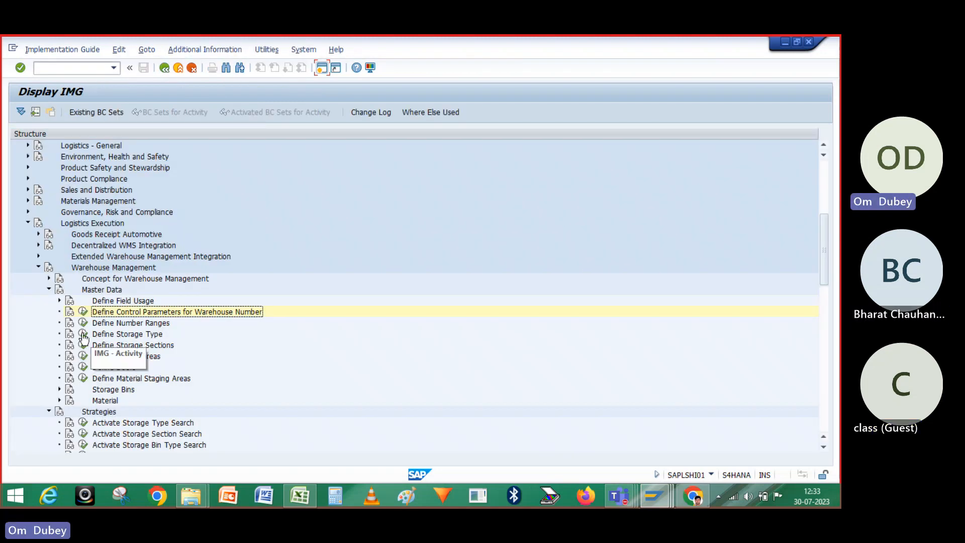
click(84, 334)
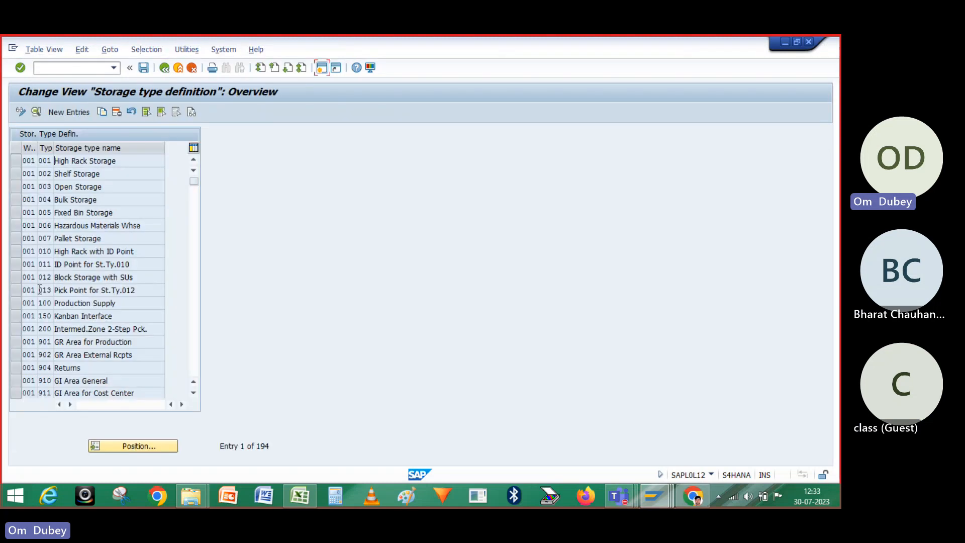
click(26, 200)
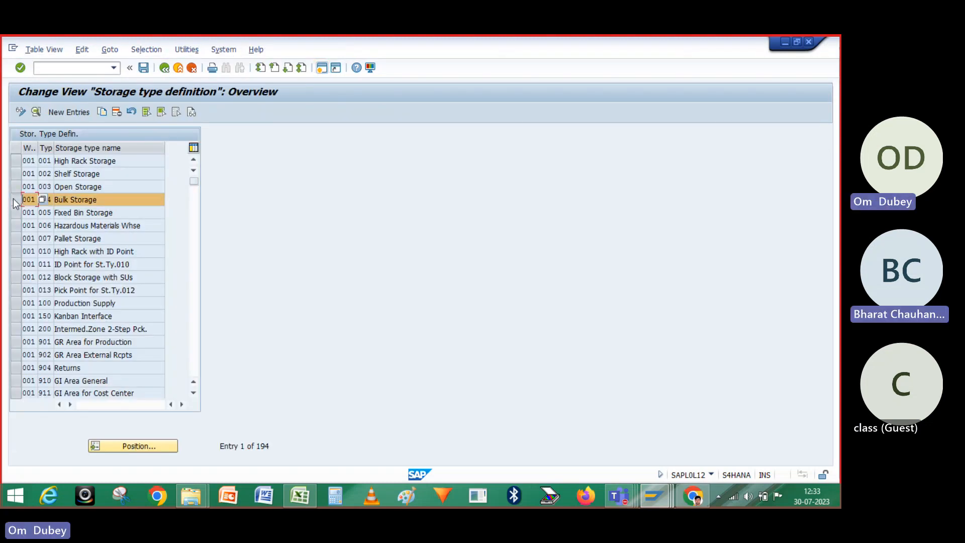
click(35, 107)
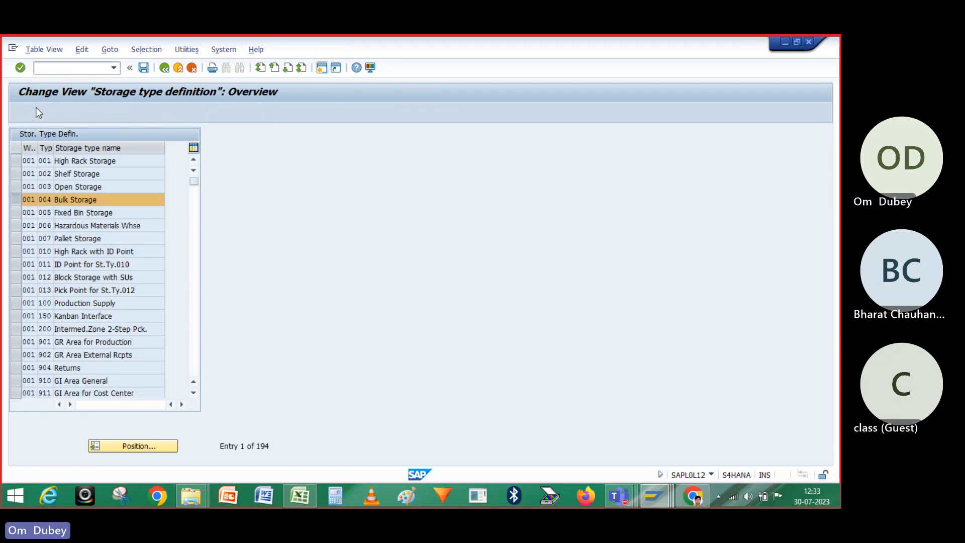
click(164, 68)
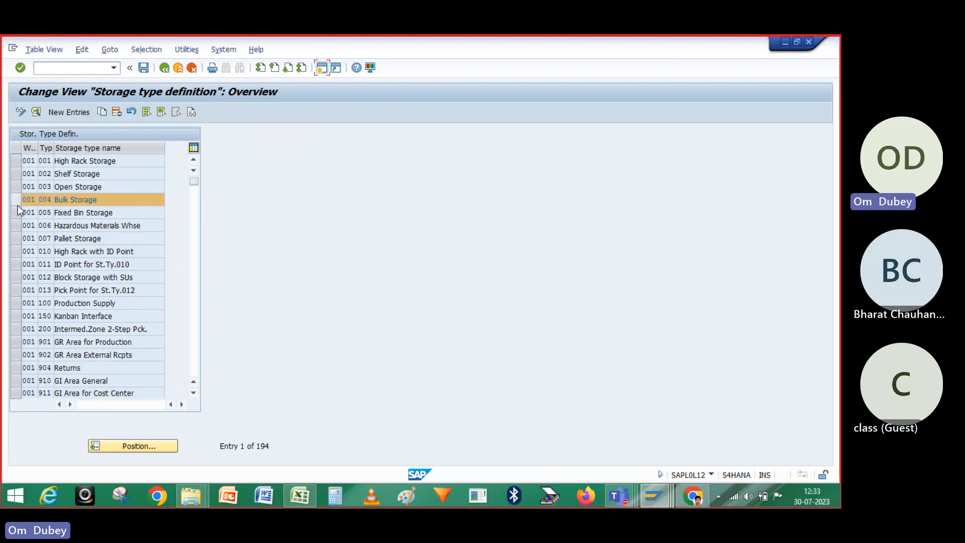
- Display the details of storage type 007 Pallet Storage in warehouse 001, then return to the storage type overview
click(18, 203)
click(18, 238)
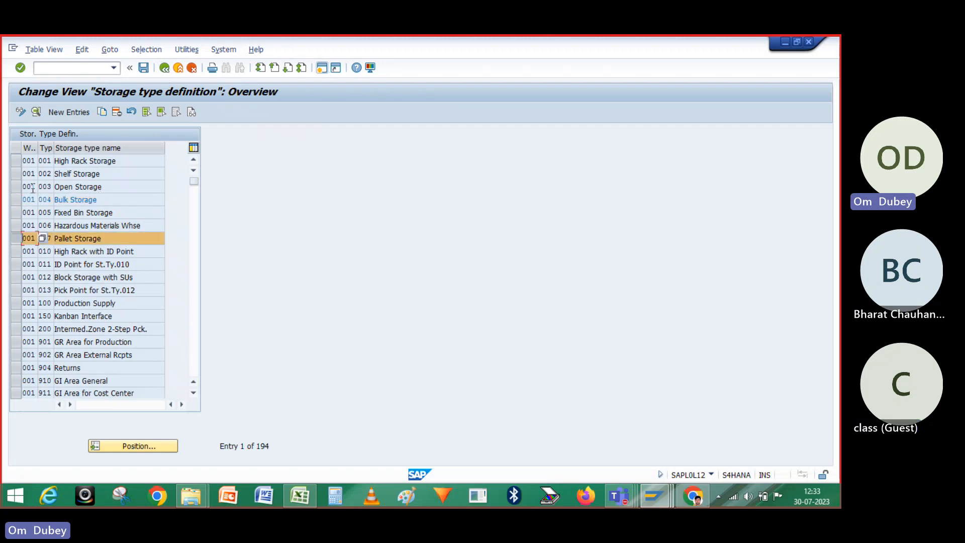
click(36, 112)
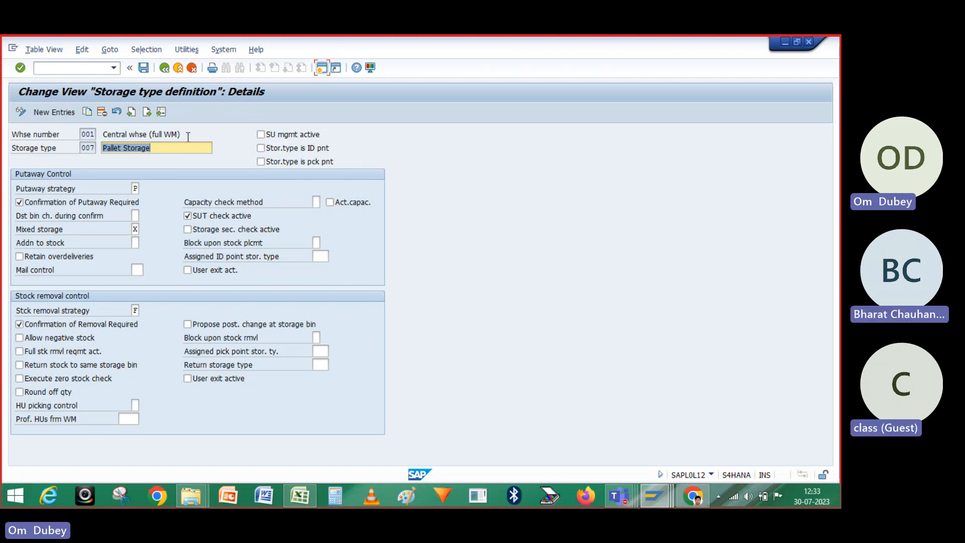
click(164, 74)
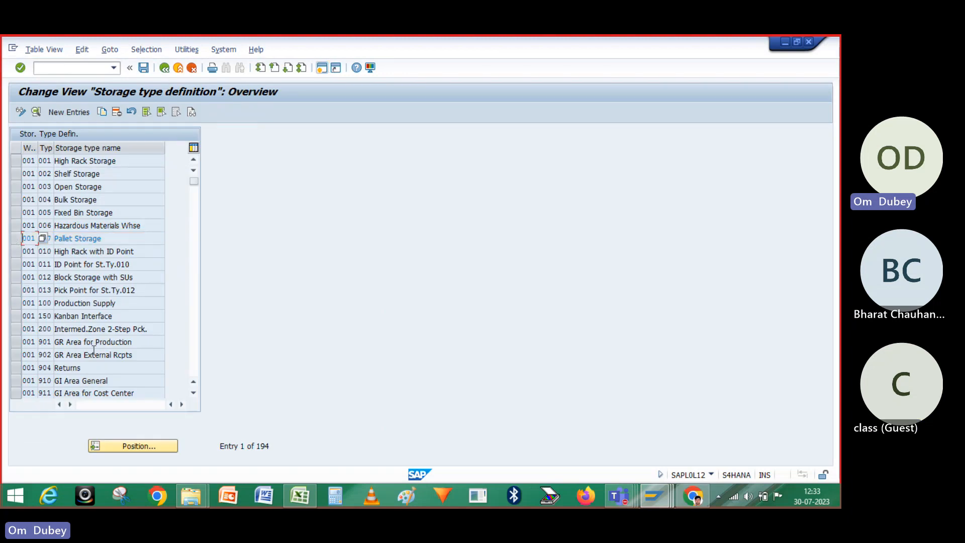
- Position the storage type overview at warehouse number 201 and storage type N01
click(121, 446)
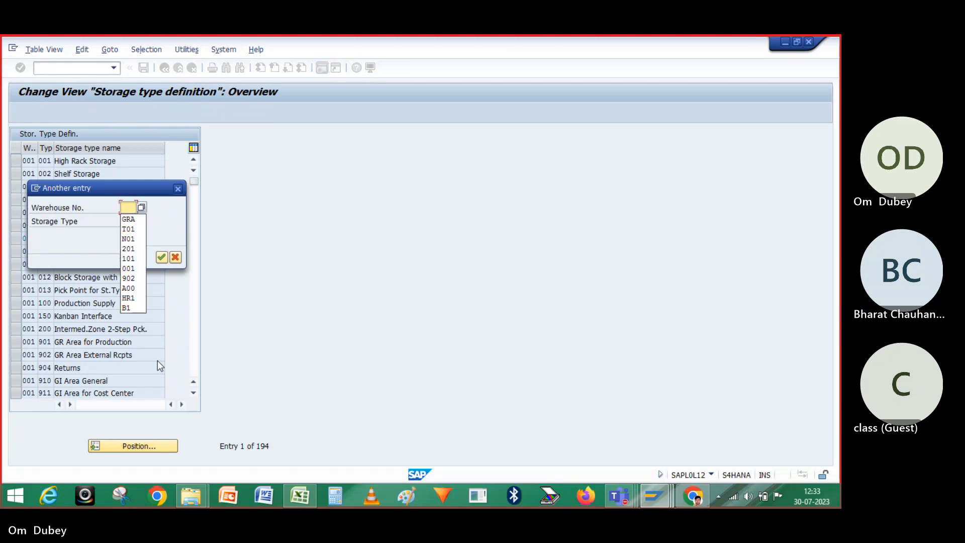
click(133, 250)
click(130, 223)
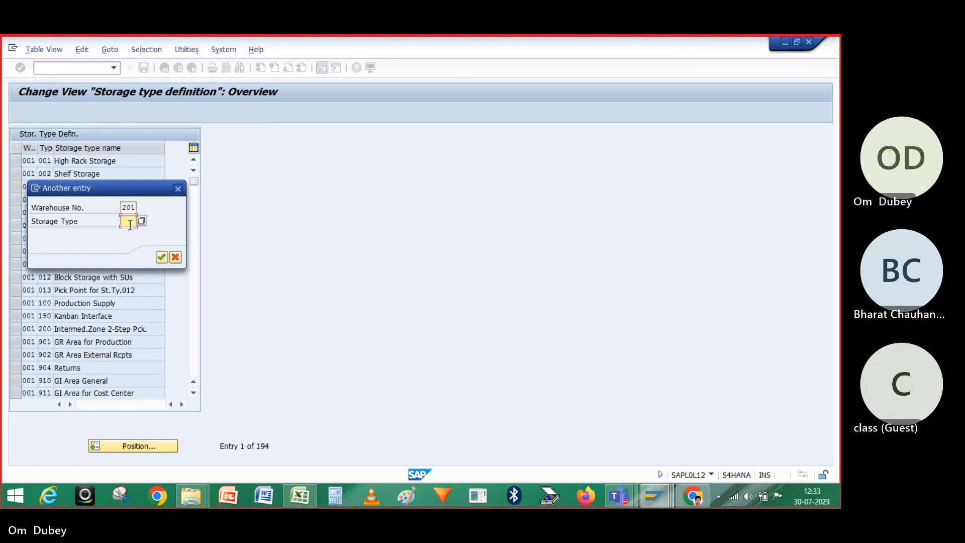
text(N0)
click(128, 233)
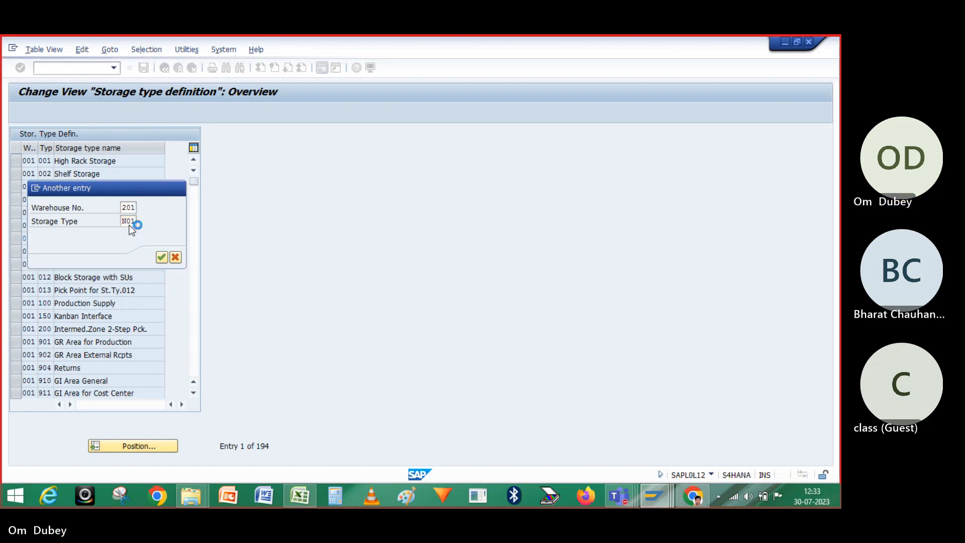
key(Return)
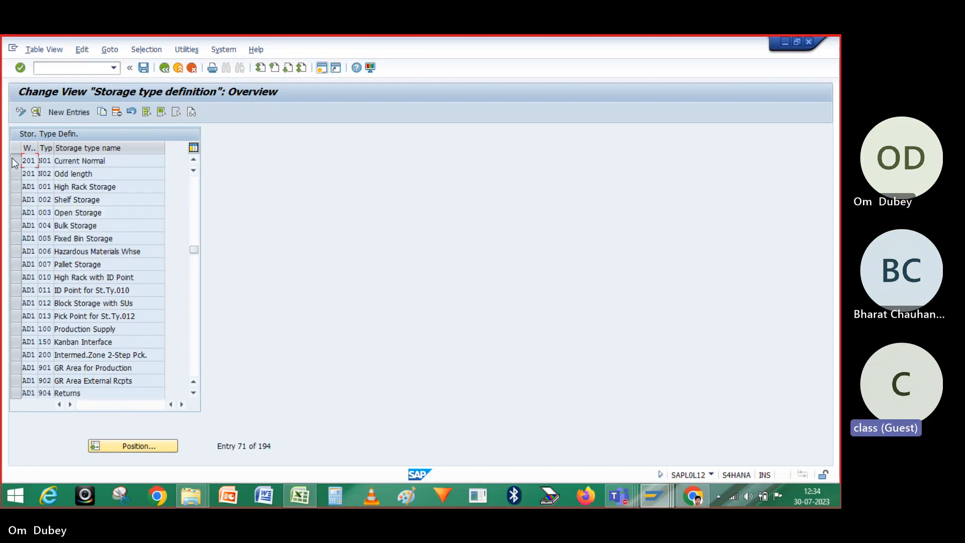
- Examine the SU management setting in the details of warehouse 201 storage type N01, then return to the overview
click(15, 161)
click(36, 112)
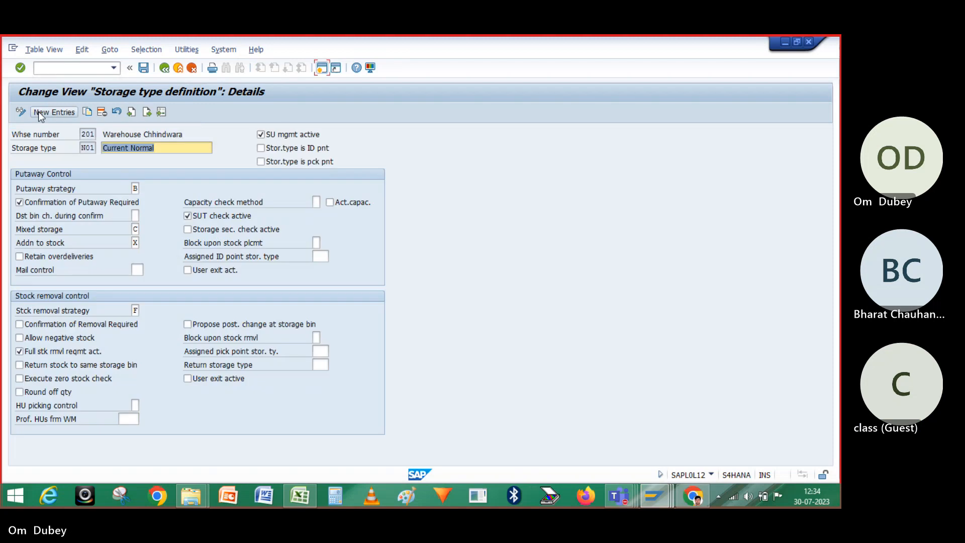
click(260, 134)
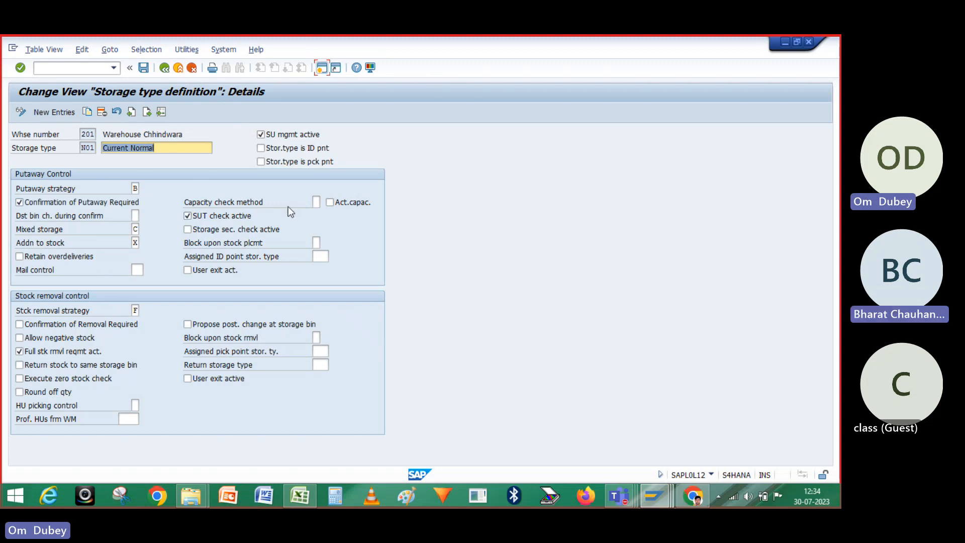
click(166, 69)
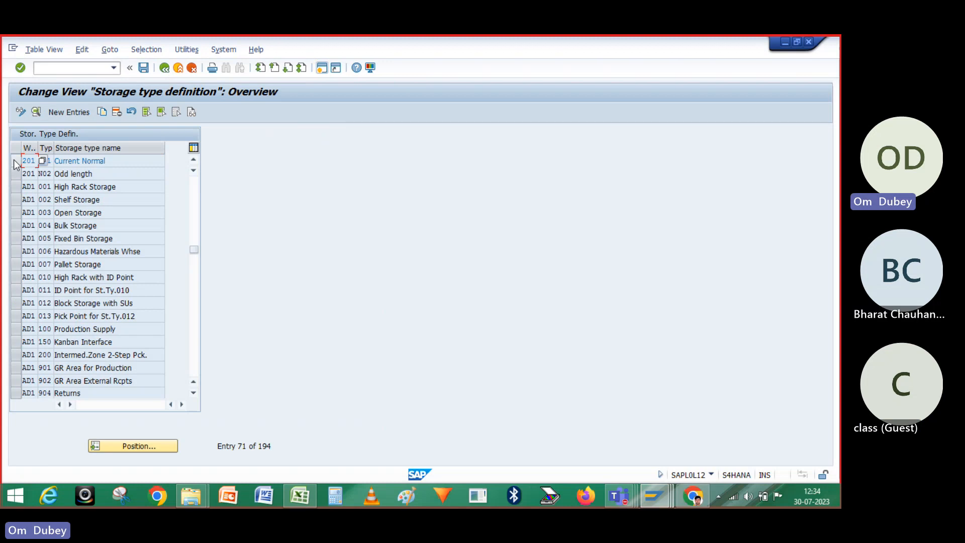
click(130, 170)
- Switch to the Warehouse job workbook in Excel and enter "Storage Unit type" in cell D12
mouse_move(317, 497)
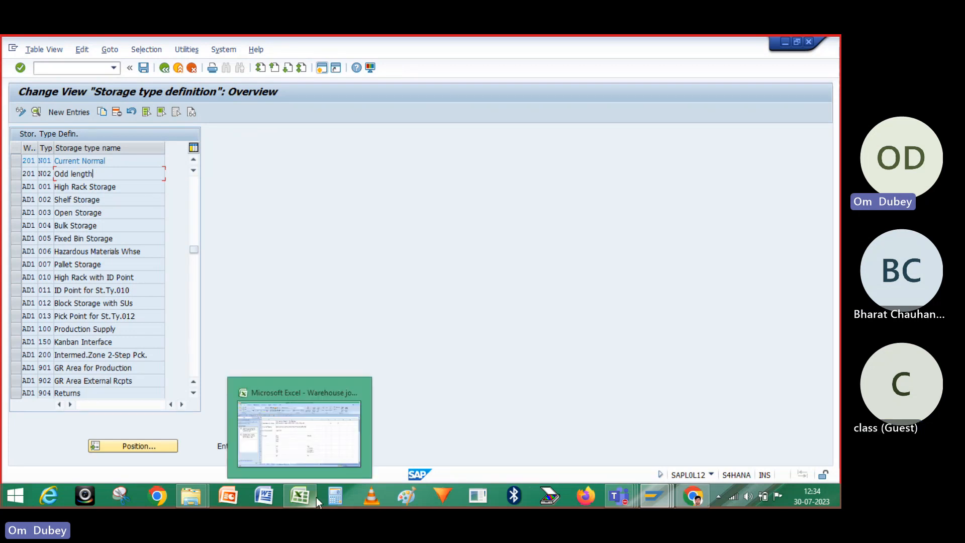
click(308, 427)
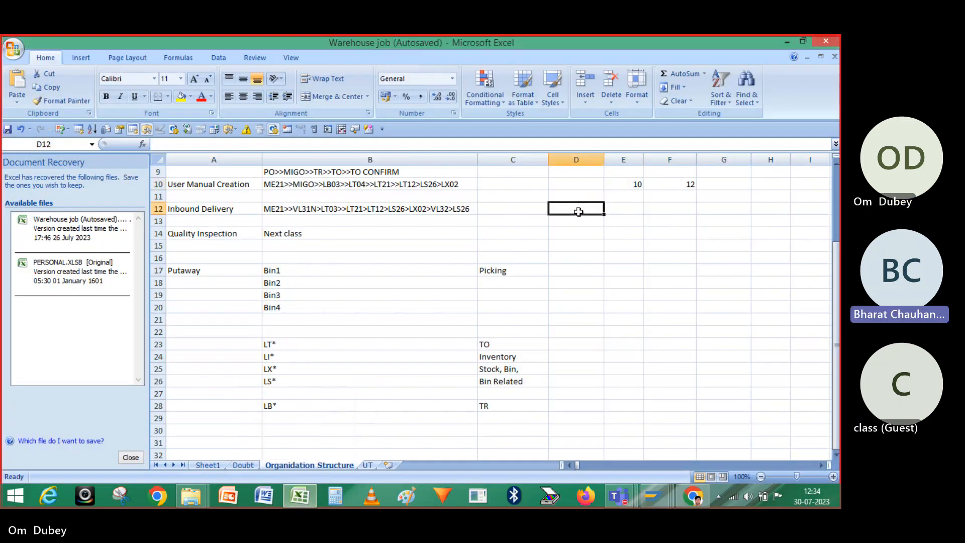
text(S)
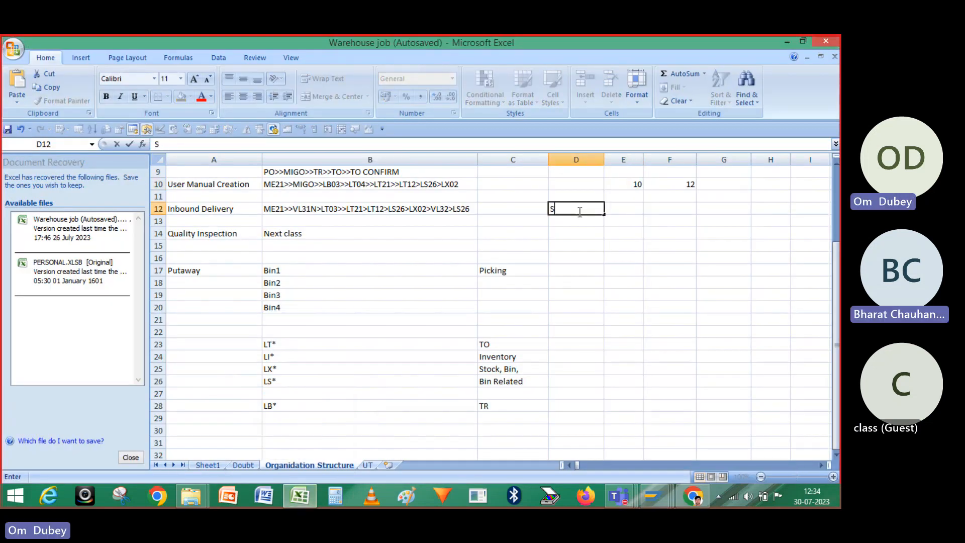
text(torage)
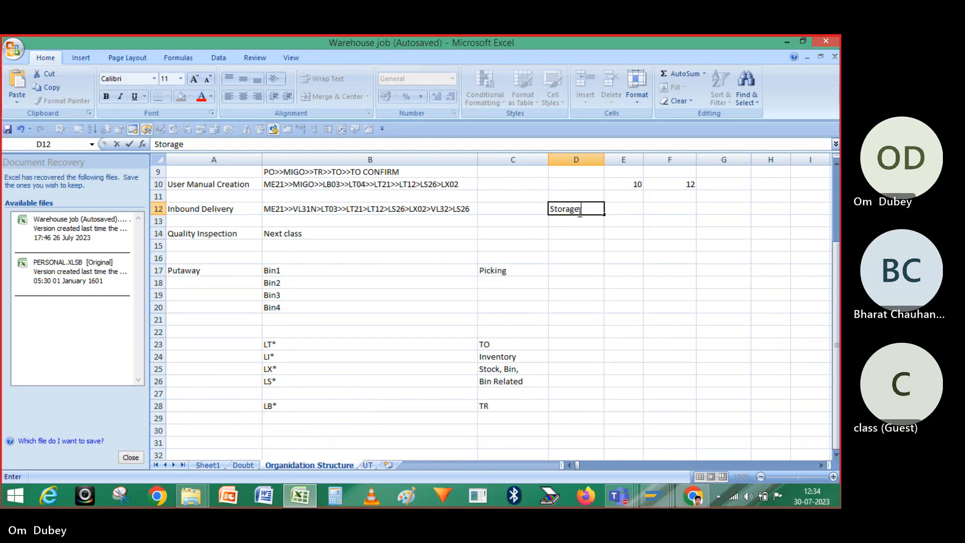
text( U)
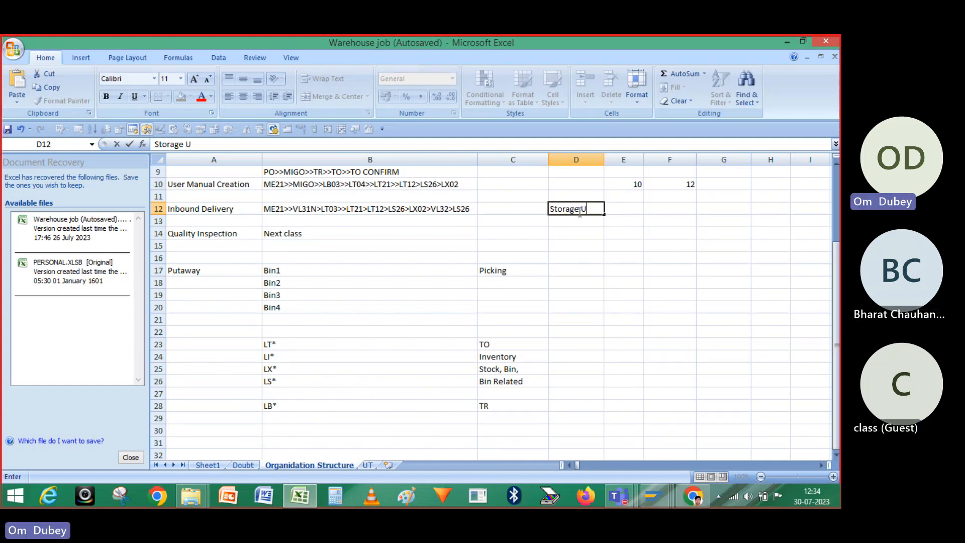
text(bit)
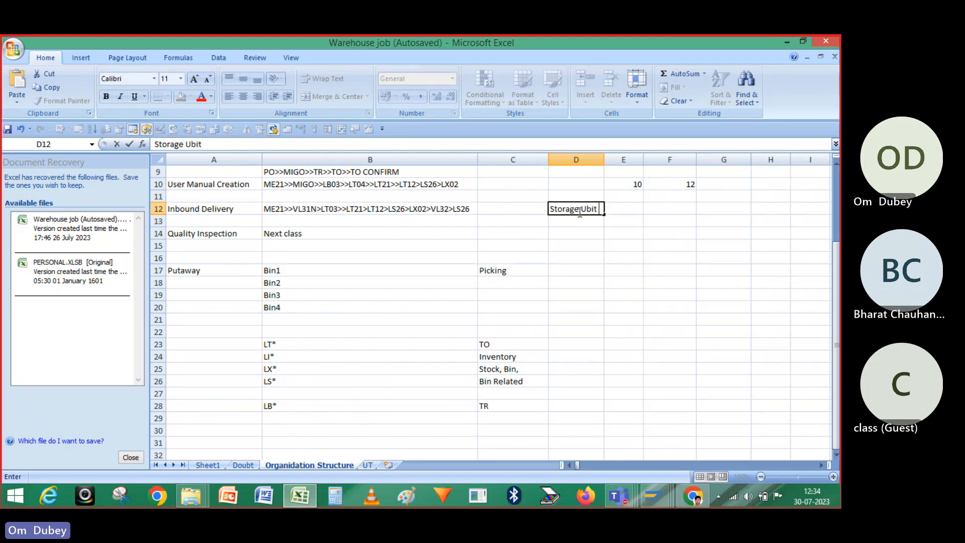
key(BackSpace)
key(BackSpace)
key(BackSpace)
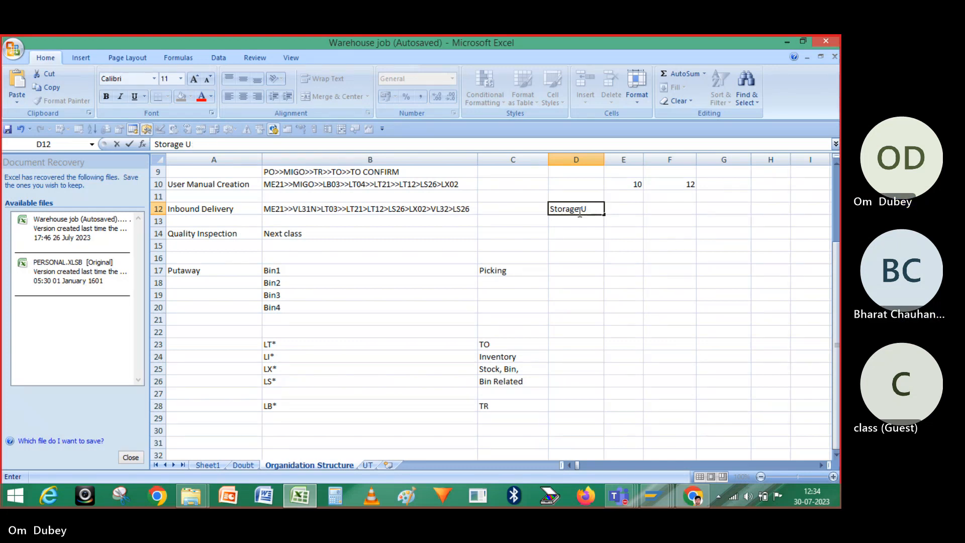
text(nit type)
key(Return)
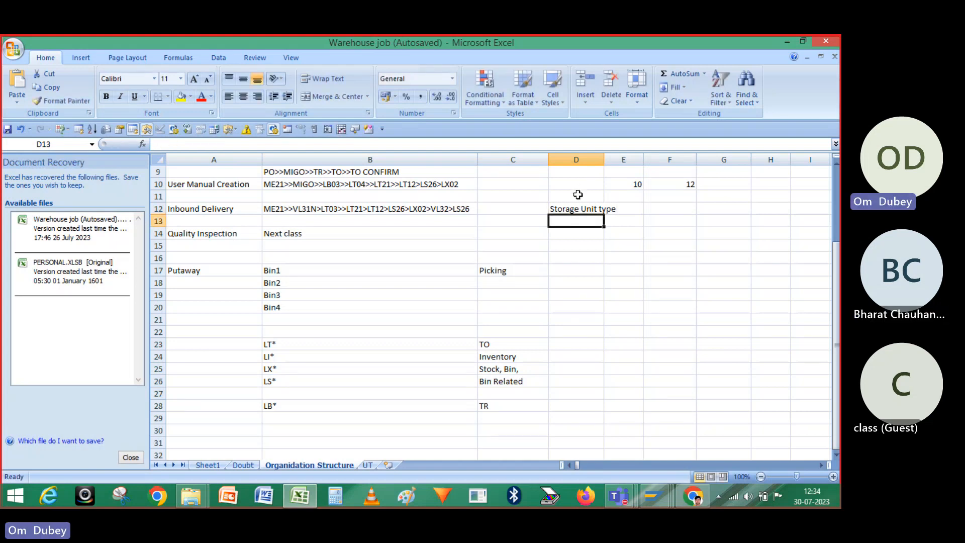
- Enter "Stroage type" in cell D11, directly above the storage unit type note
click(578, 195)
text(S)
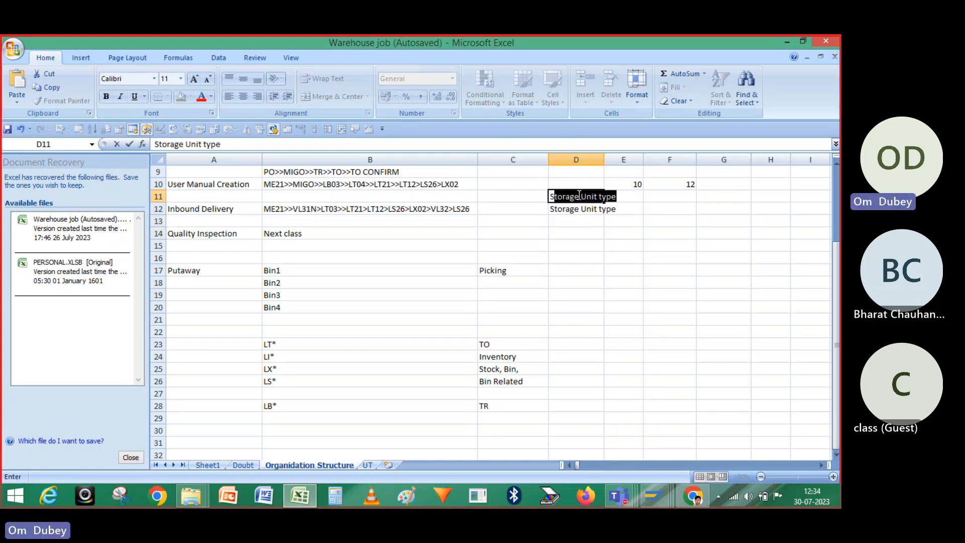
text(troage)
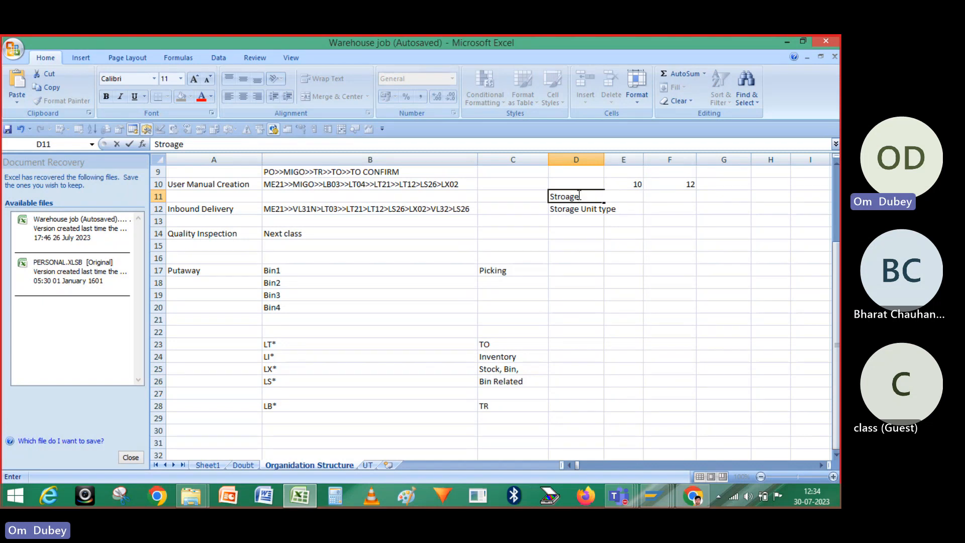
text( type)
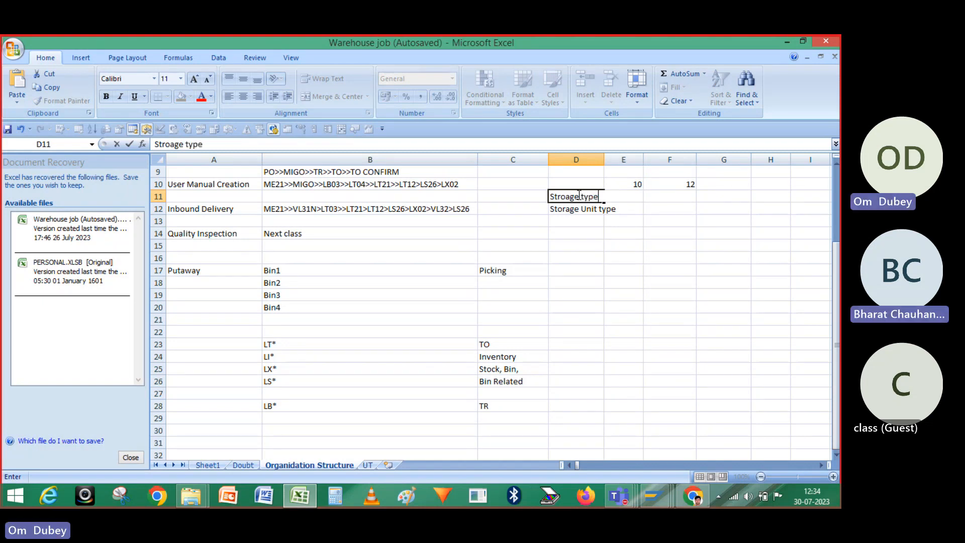
key(Return)
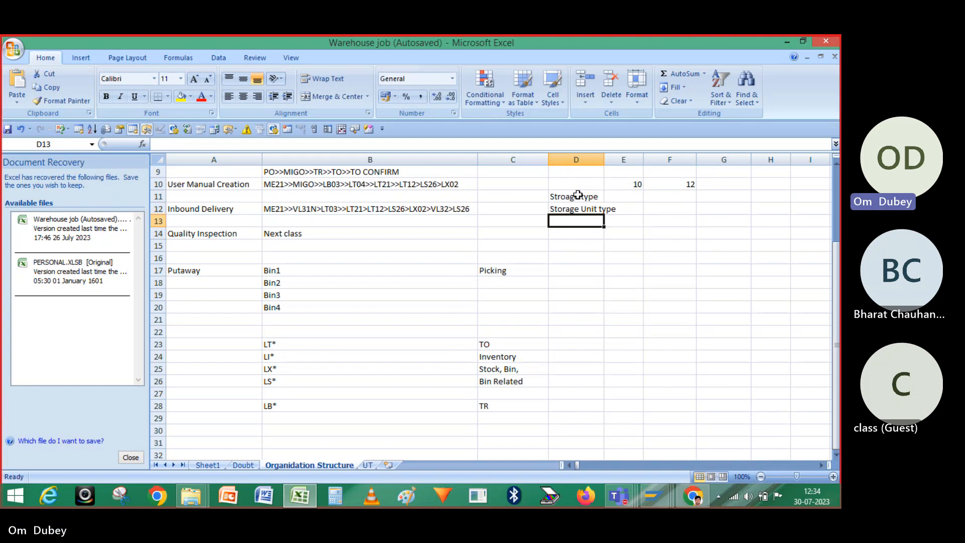
- Enter "Bin Type" in cell D13 and autofit the width of column D to its contents
text(Bin TYpe)
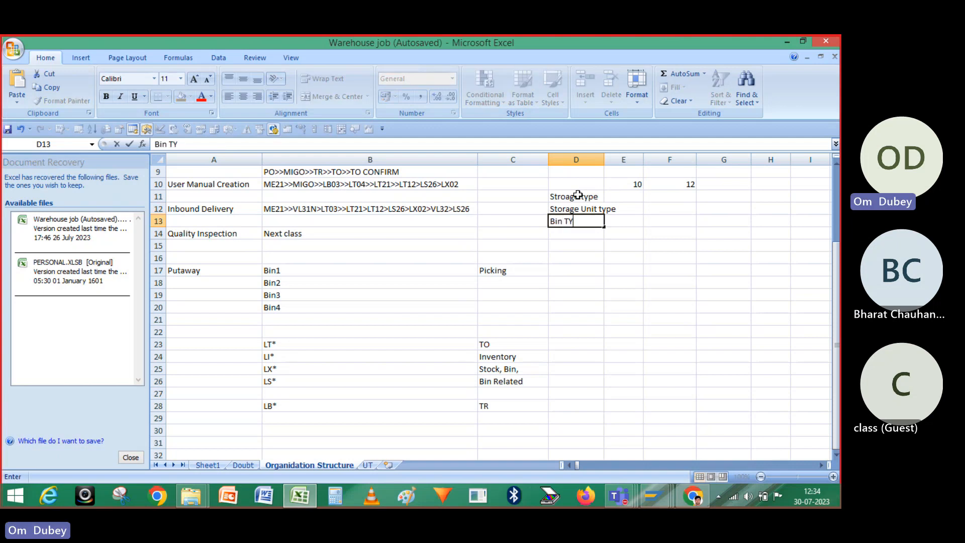
key(BackSpace)
key(BackSpace)
key(BackSpace)
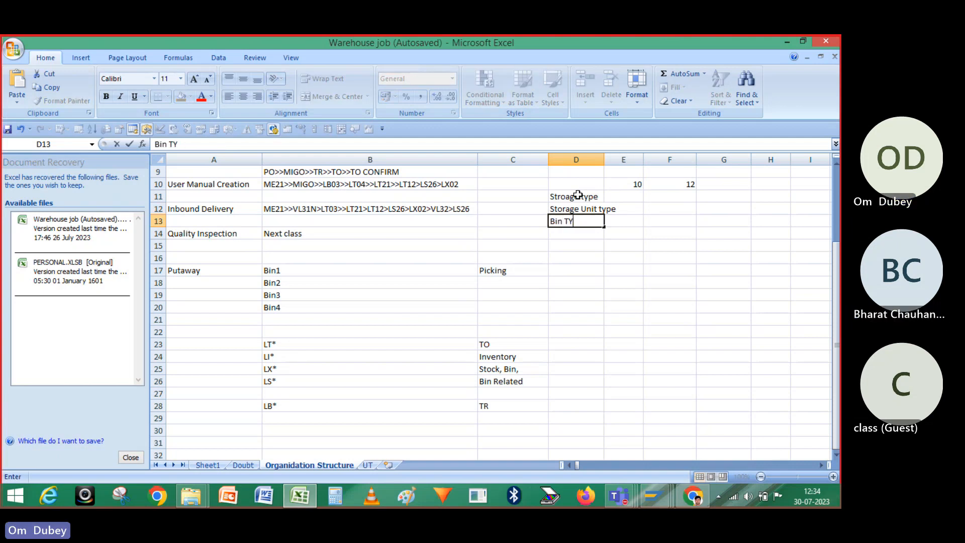
text(y)
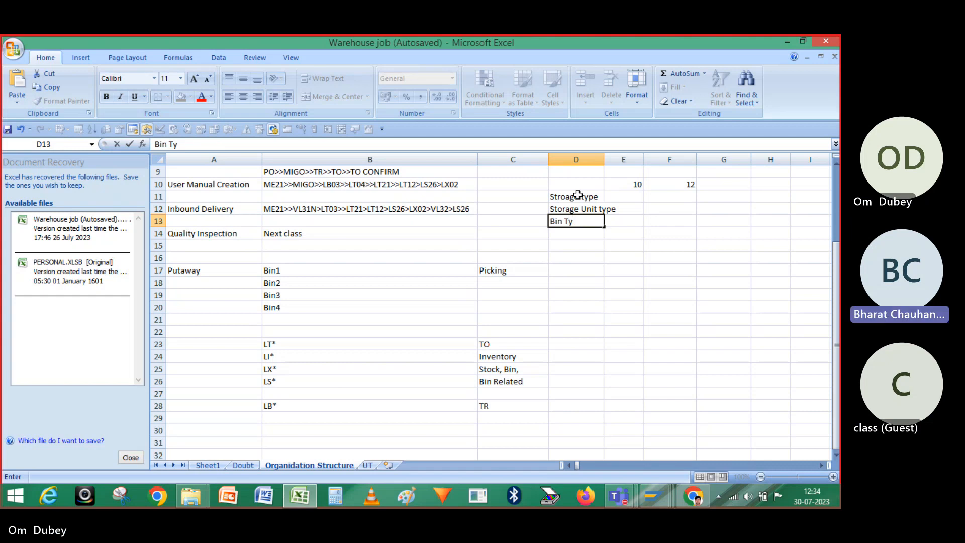
text(pe)
key(Return)
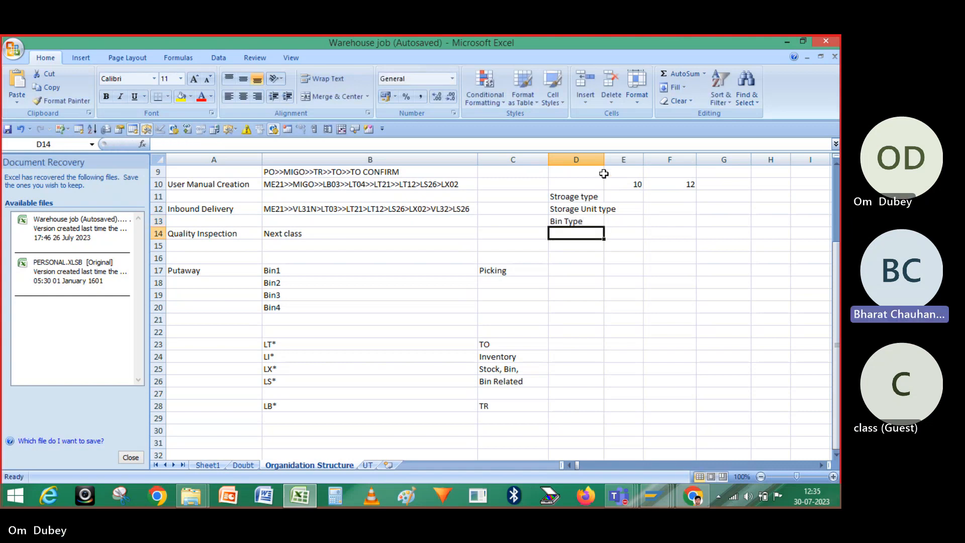
double_click(605, 157)
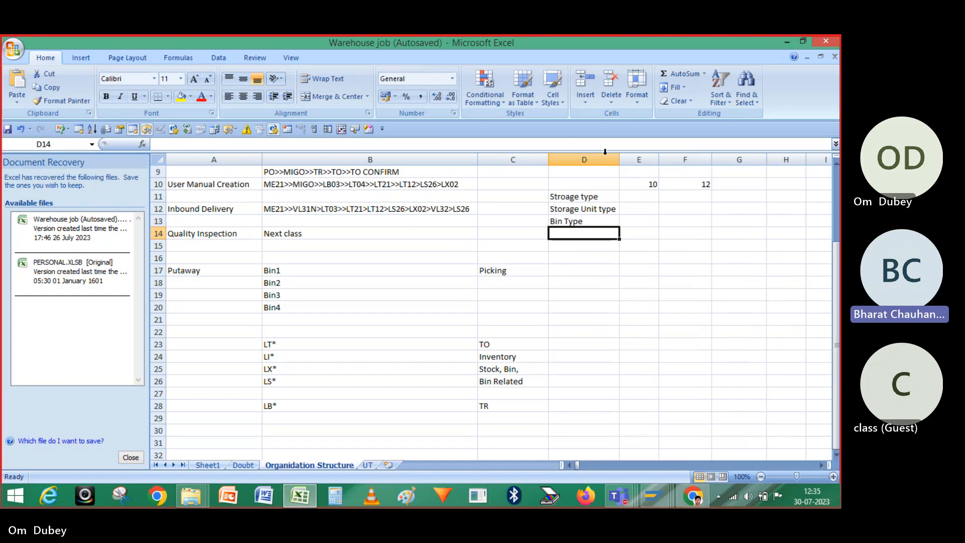
click(642, 250)
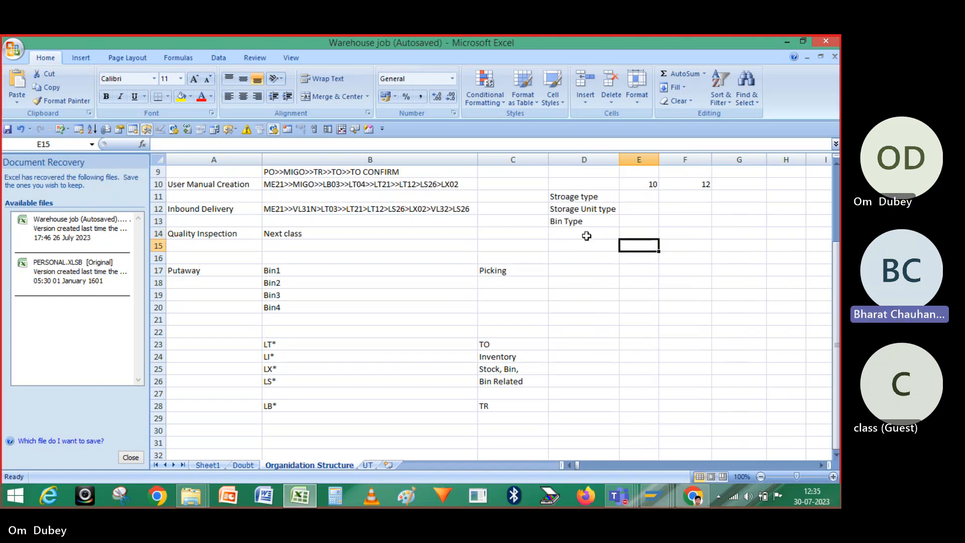
click(565, 191)
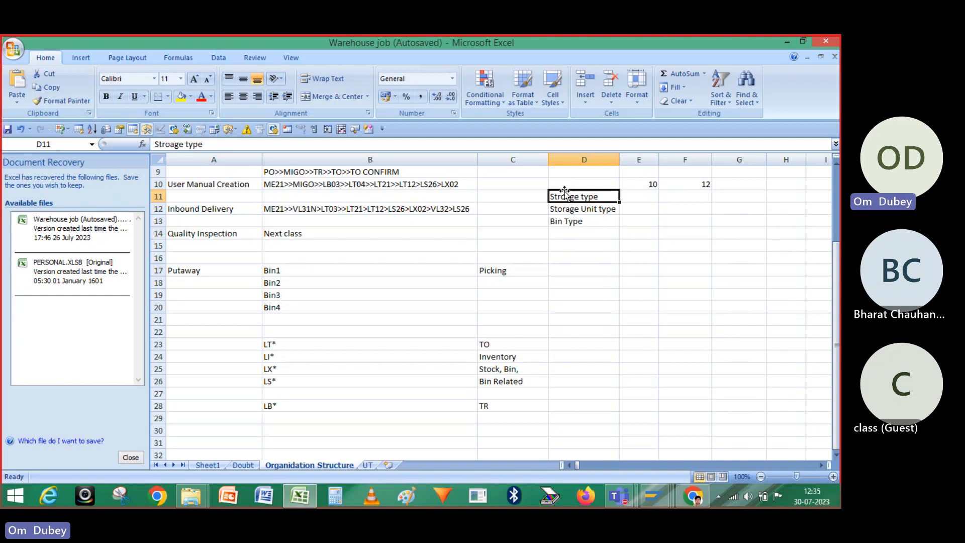
key(Up)
key(Up)
key(Up)
key(Up)
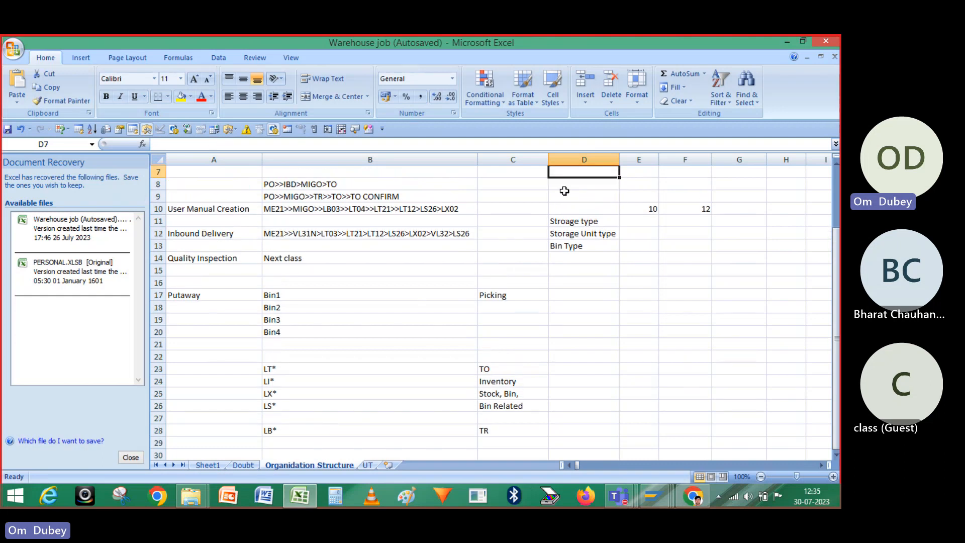
key(Down)
key(Down)
key(Down)
key(Down)
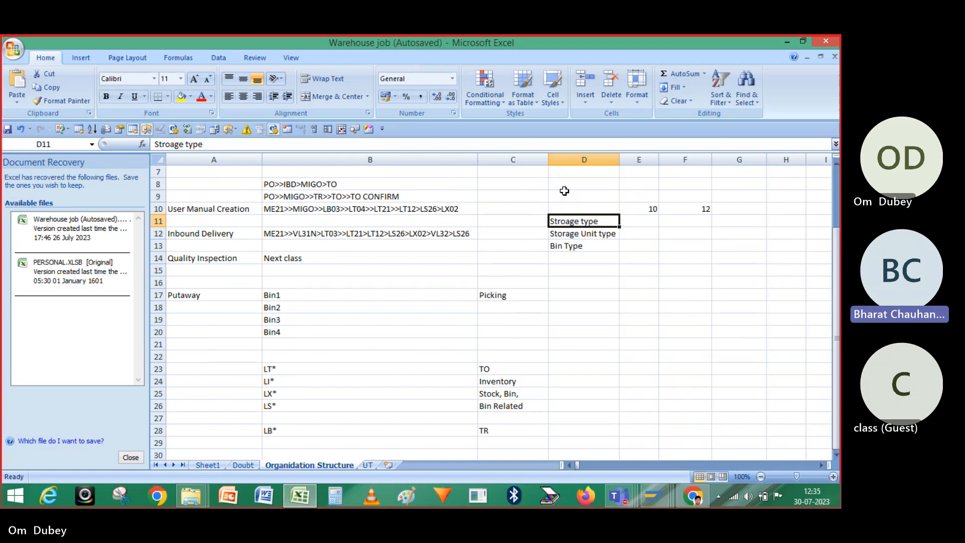
- Enter "Warehouse" in cell D10, directly above the storage type note
key(Up)
text(Wa)
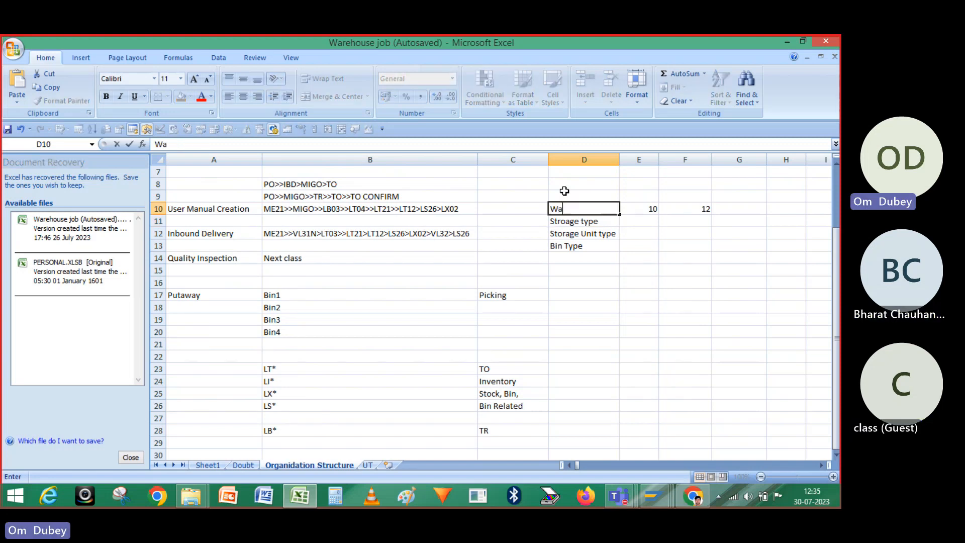
text(rehpuse)
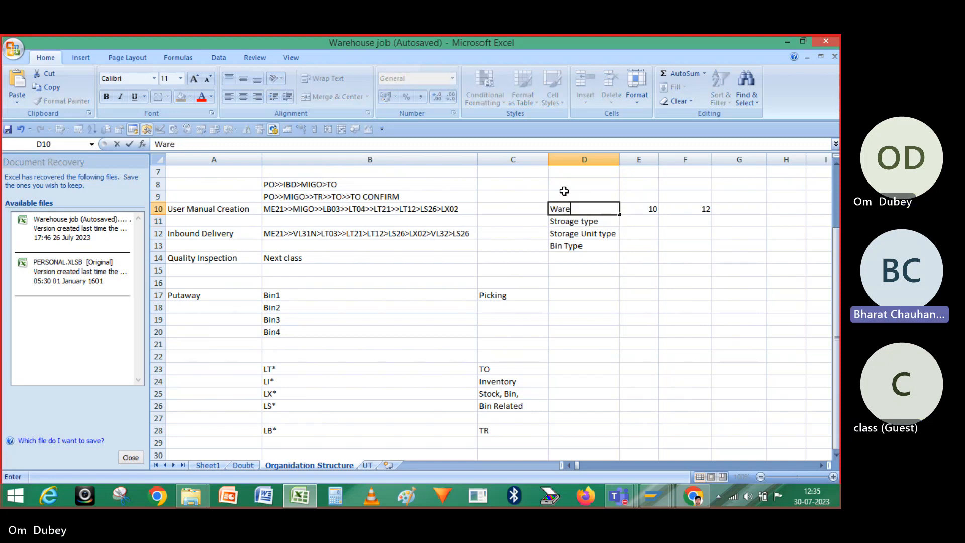
key(BackSpace)
key(BackSpace)
key(BackSpace)
key(BackSpace)
text(ouse)
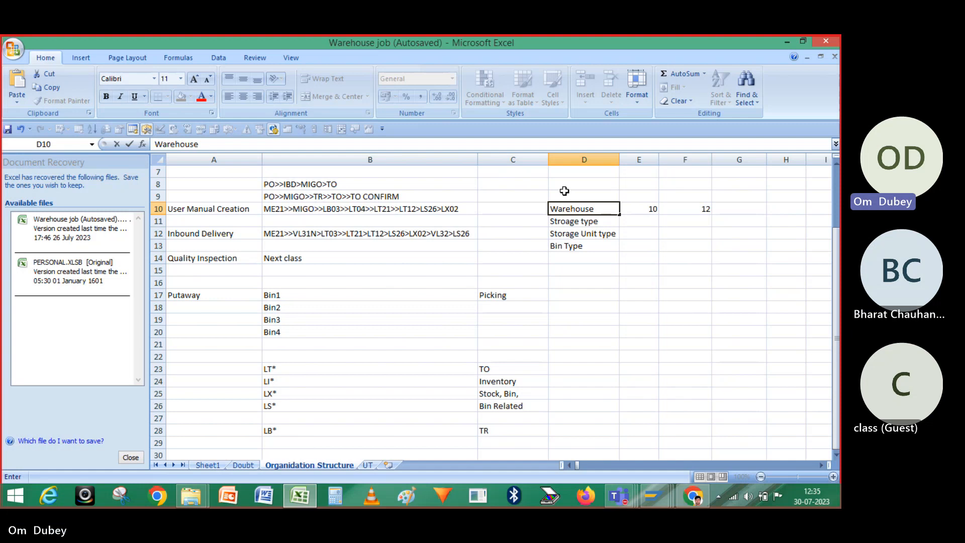
key(Return)
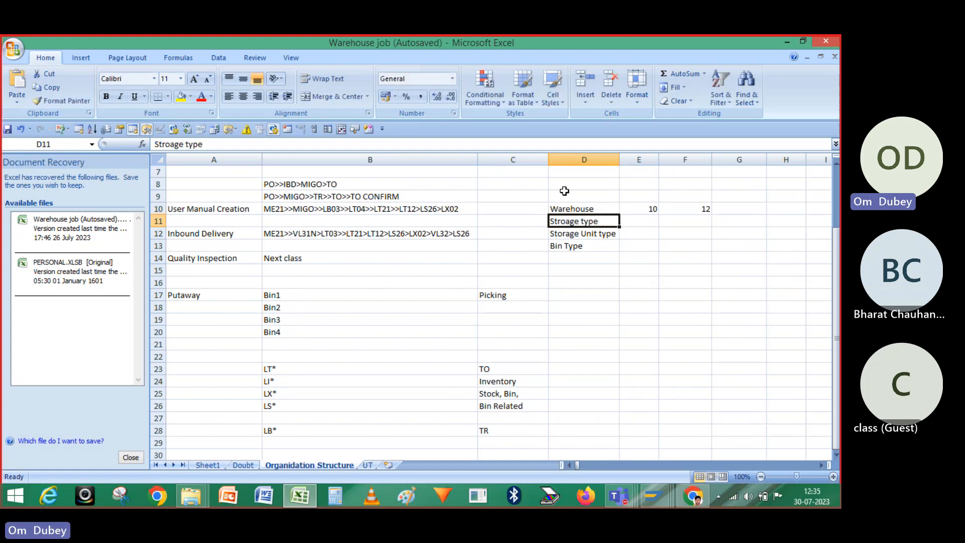
key(Down)
key(Up)
key(Up)
key(Down)
key(Down)
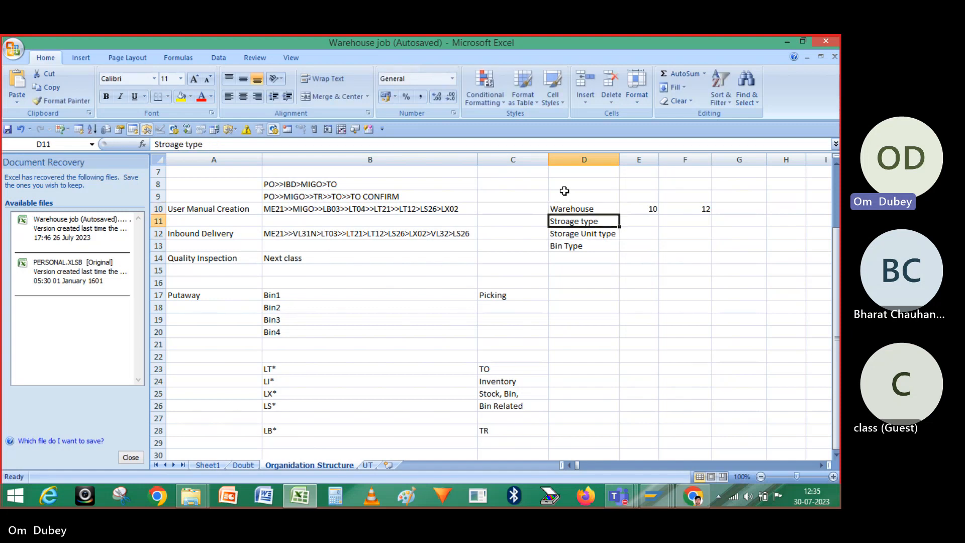
key(Up)
key(Up)
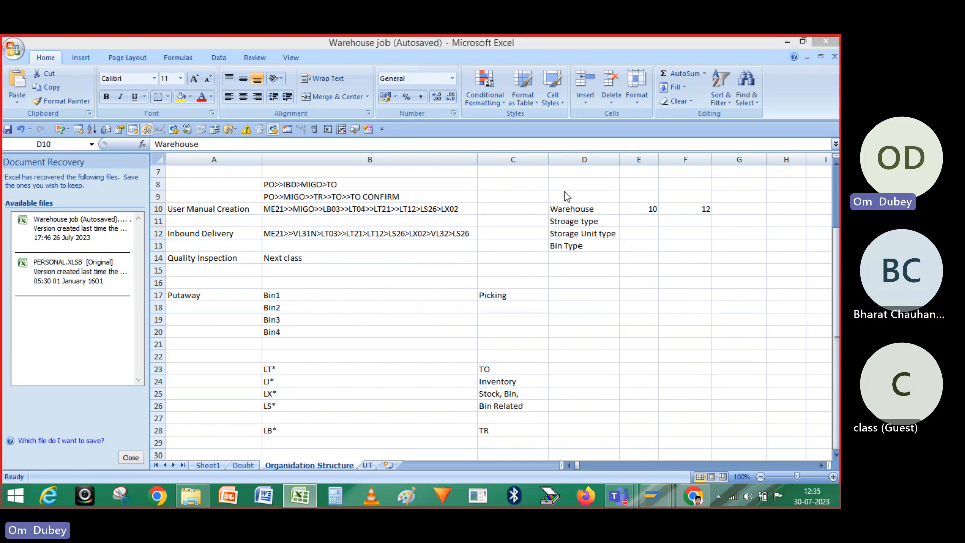
- Switch to SAP and position the storage type overview on warehouse T01, storage type GRA
key(alt+Tab)
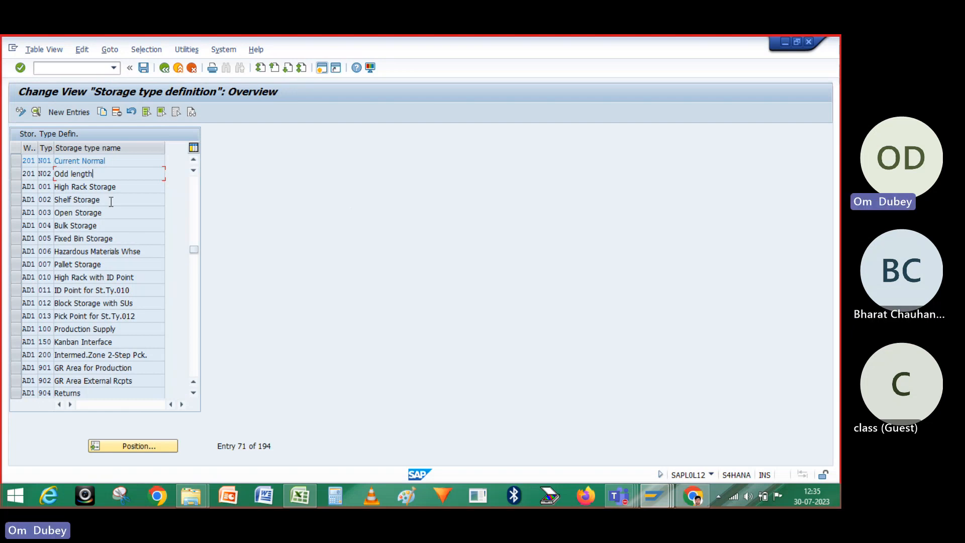
drag(195, 248, 204, 153)
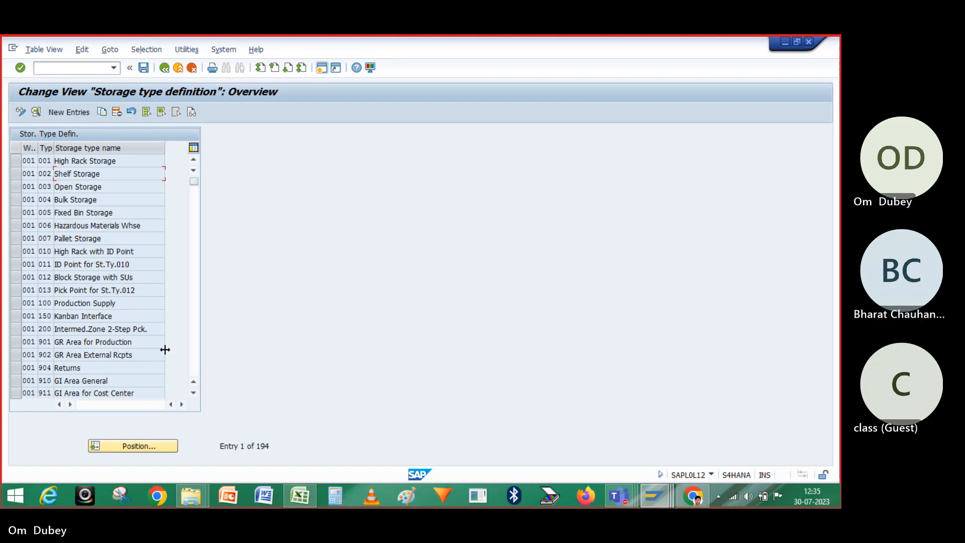
click(136, 447)
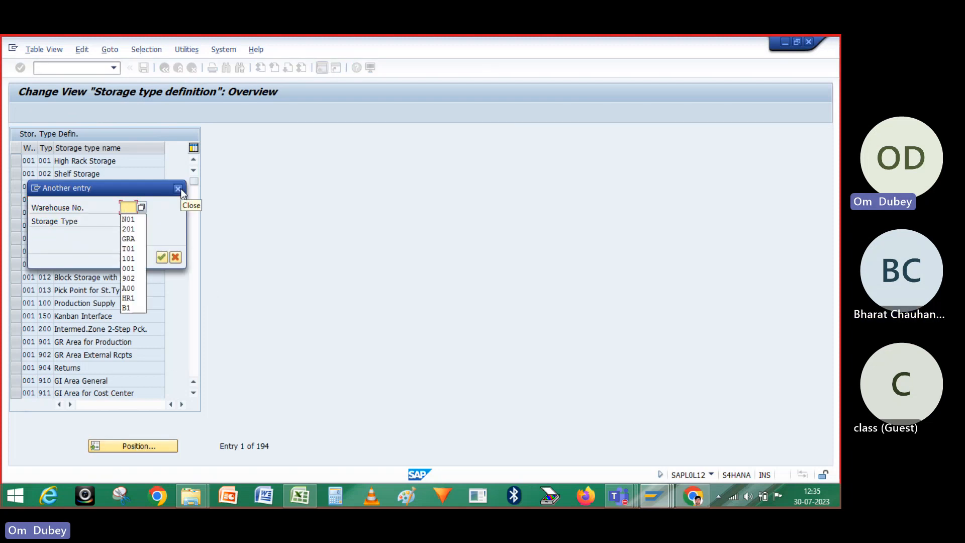
click(129, 248)
click(137, 222)
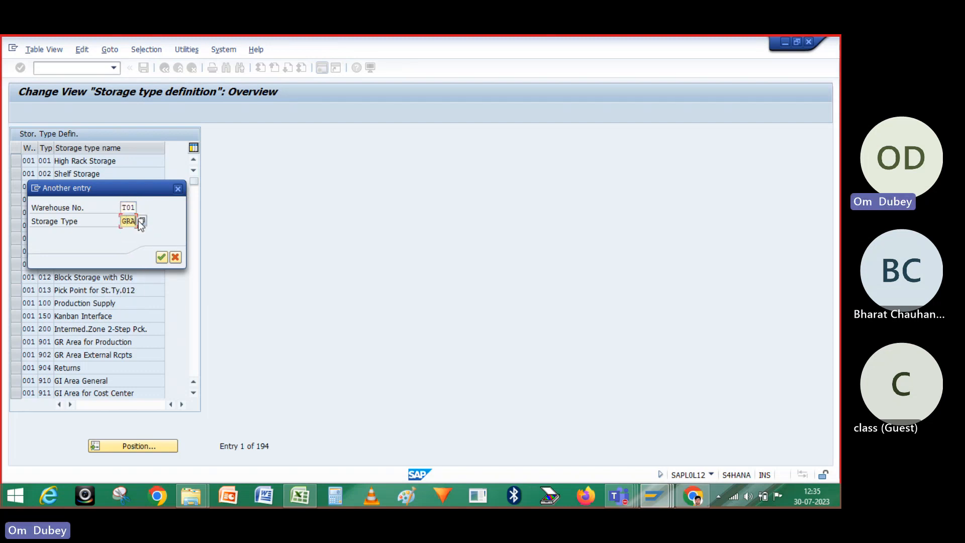
key(Return)
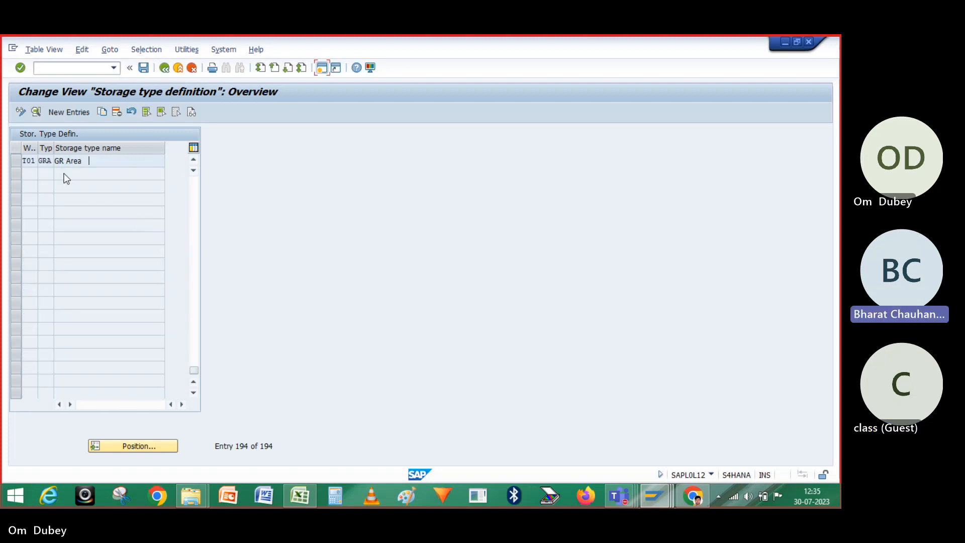
- Open the details of warehouse T01 storage type GRA and set its putaway strategy to F, Fixed bins
click(13, 164)
click(36, 112)
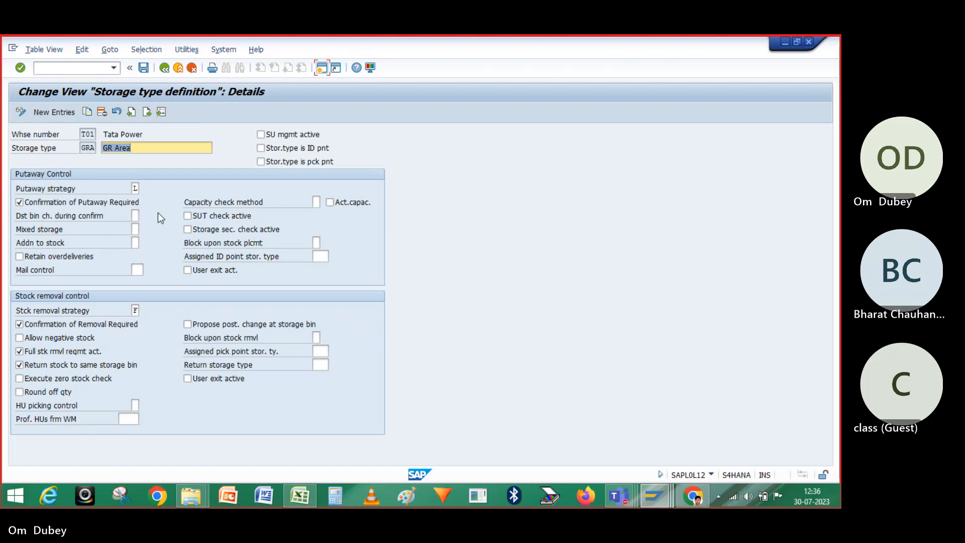
click(137, 189)
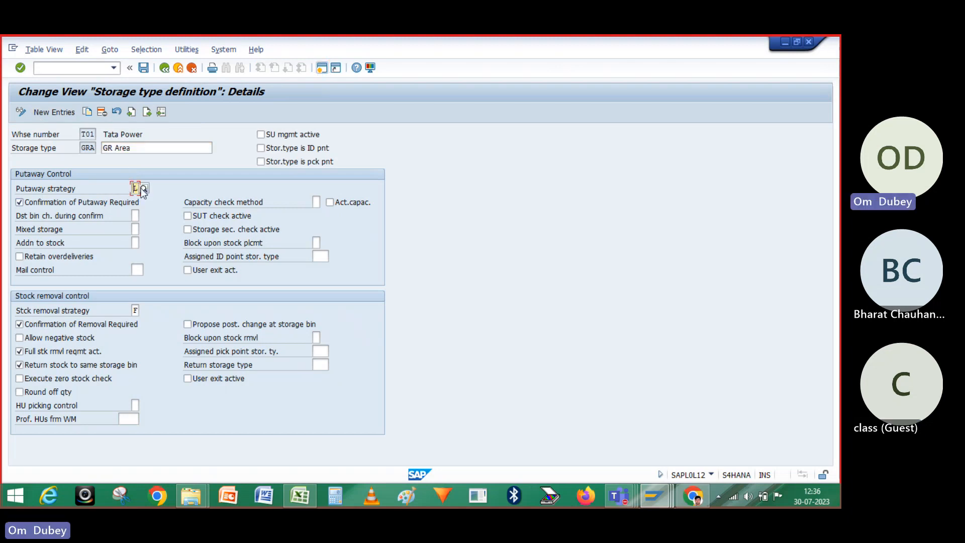
click(143, 189)
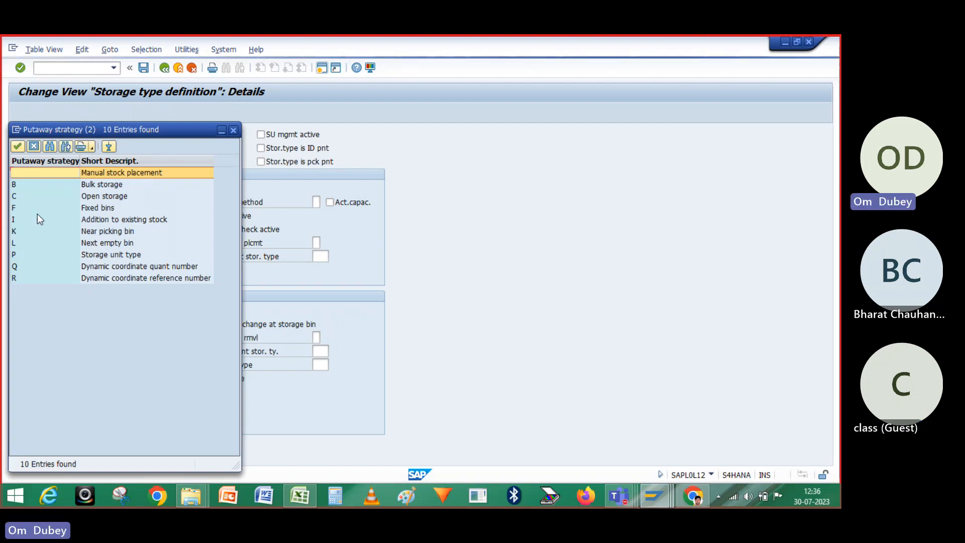
double_click(37, 210)
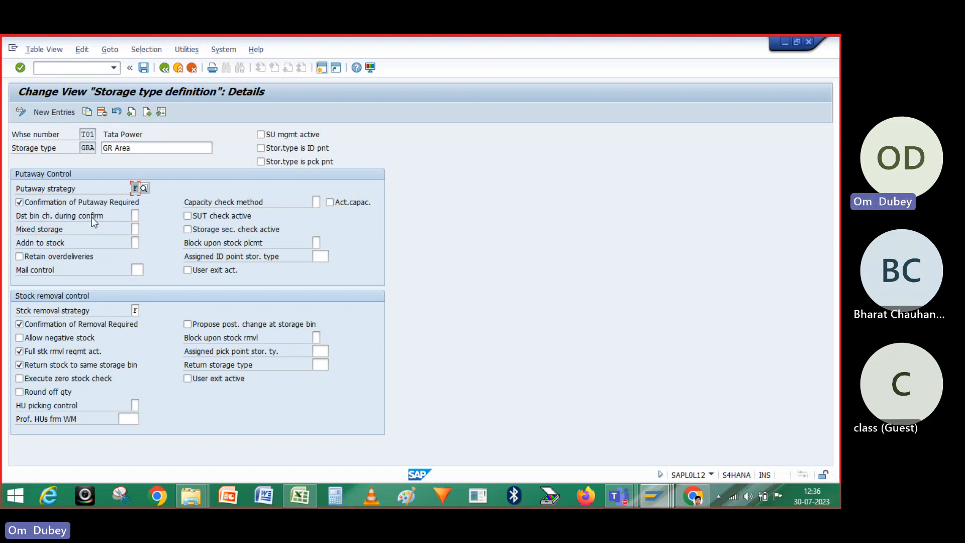
- Examine the possible values for changing the destination bin during confirmation, then close the list without applying one
click(136, 216)
click(143, 216)
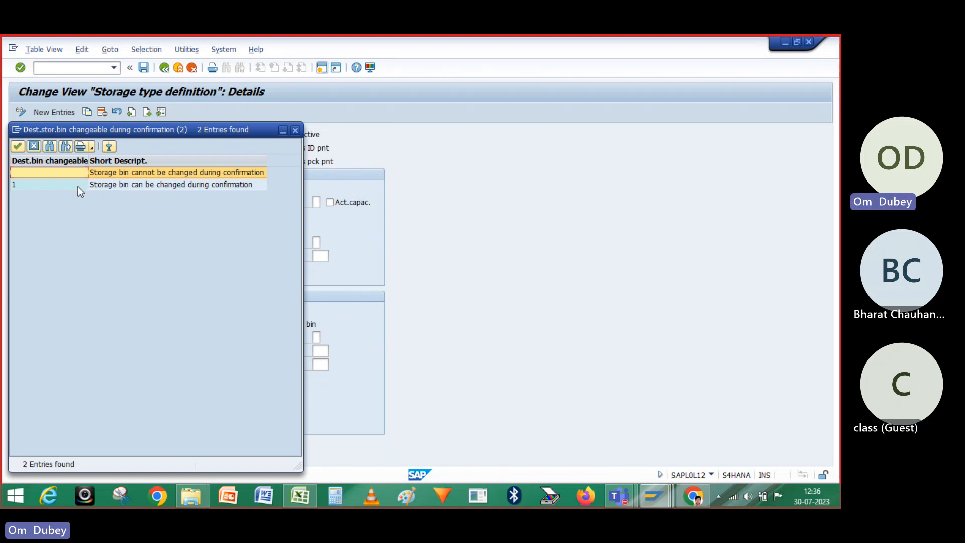
click(57, 186)
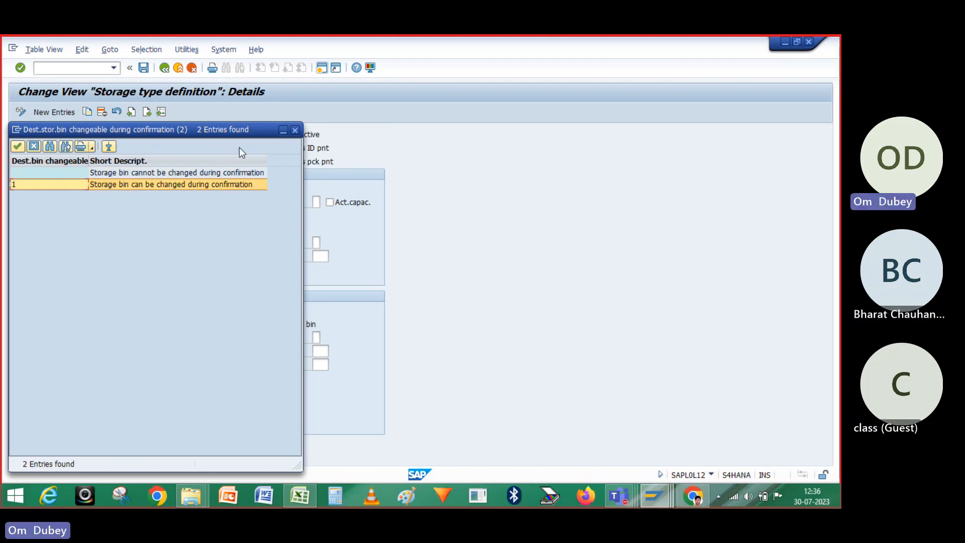
click(292, 132)
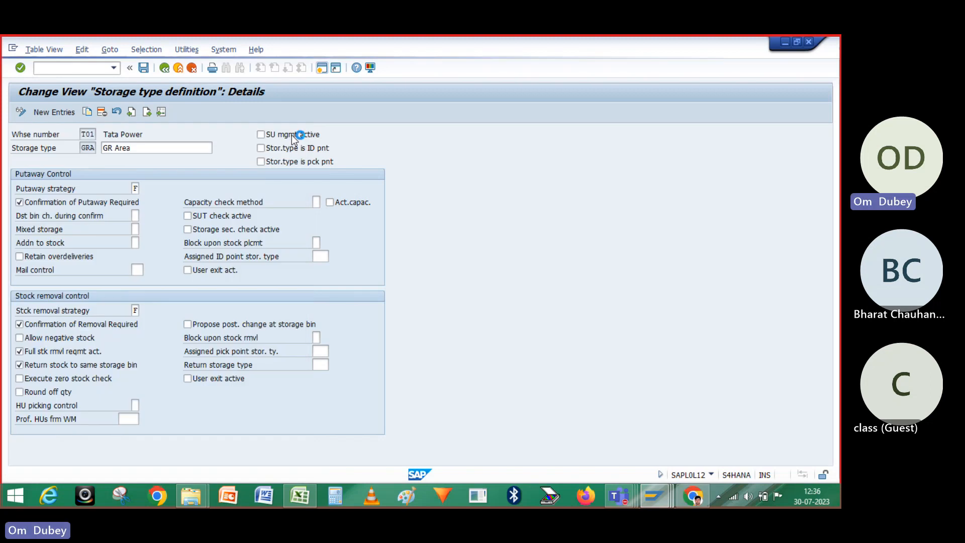
- Set addition to stock to X for storage type GRA and save the change to the proposed customizing request
click(143, 68)
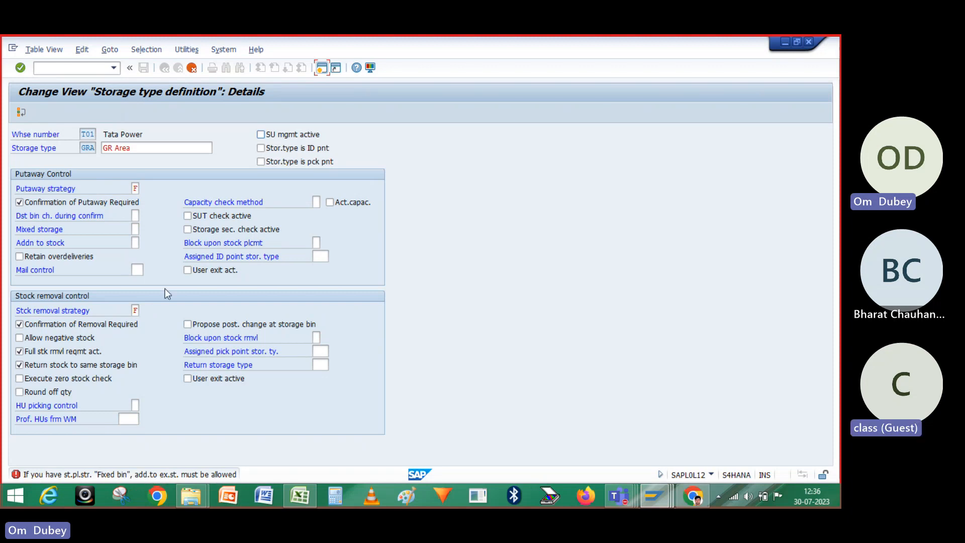
click(135, 242)
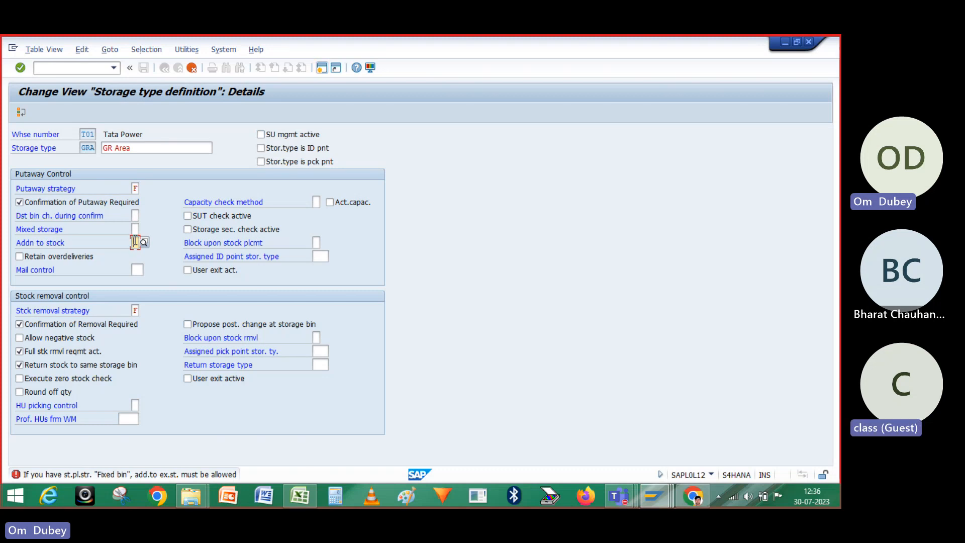
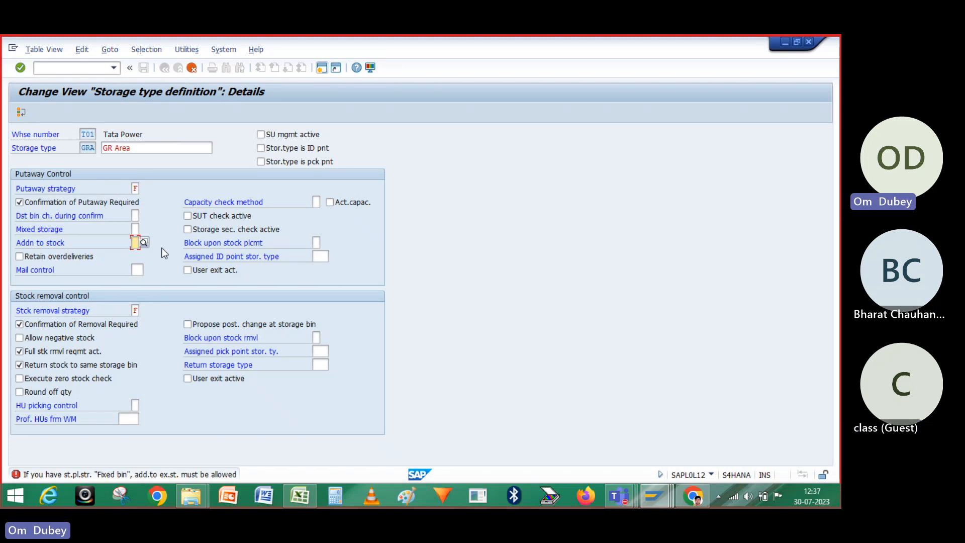
click(144, 242)
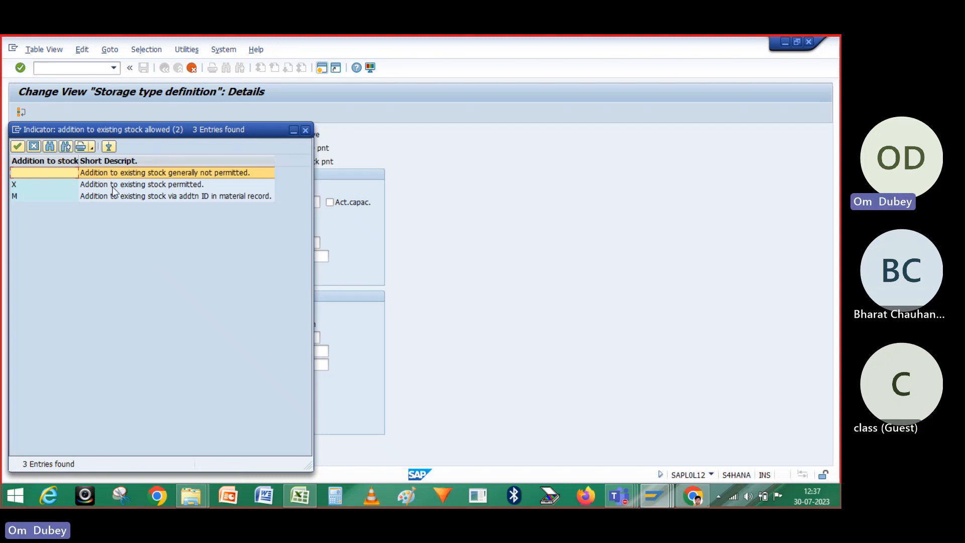
click(113, 186)
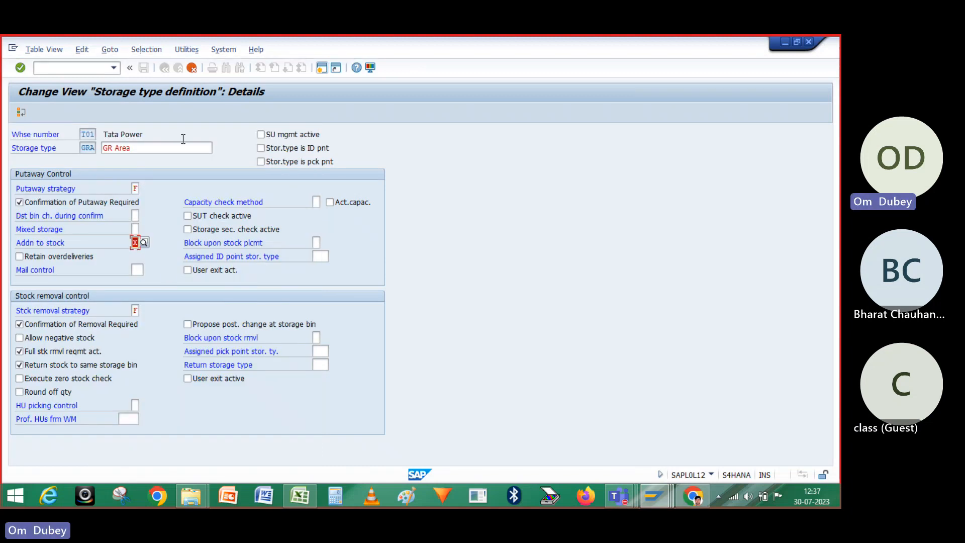
click(183, 139)
key(Return)
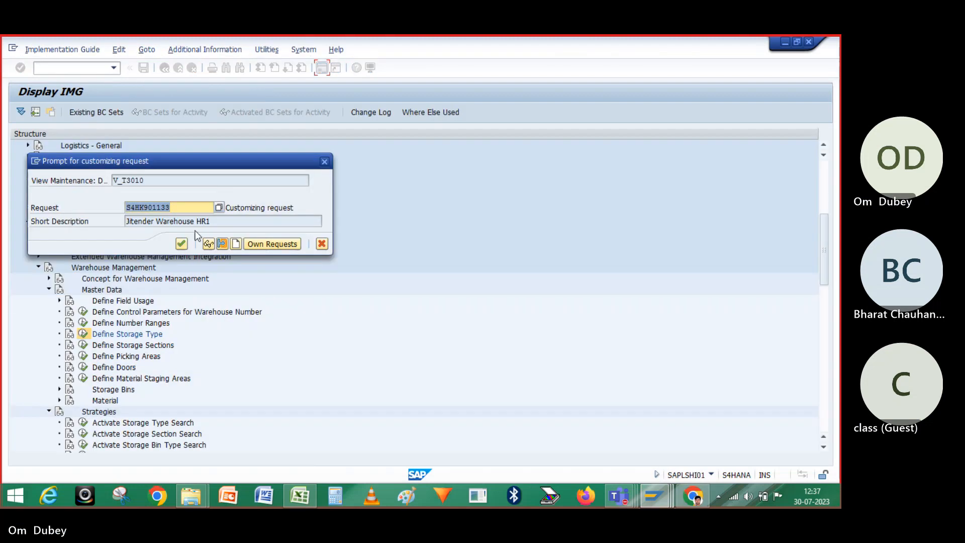
click(182, 244)
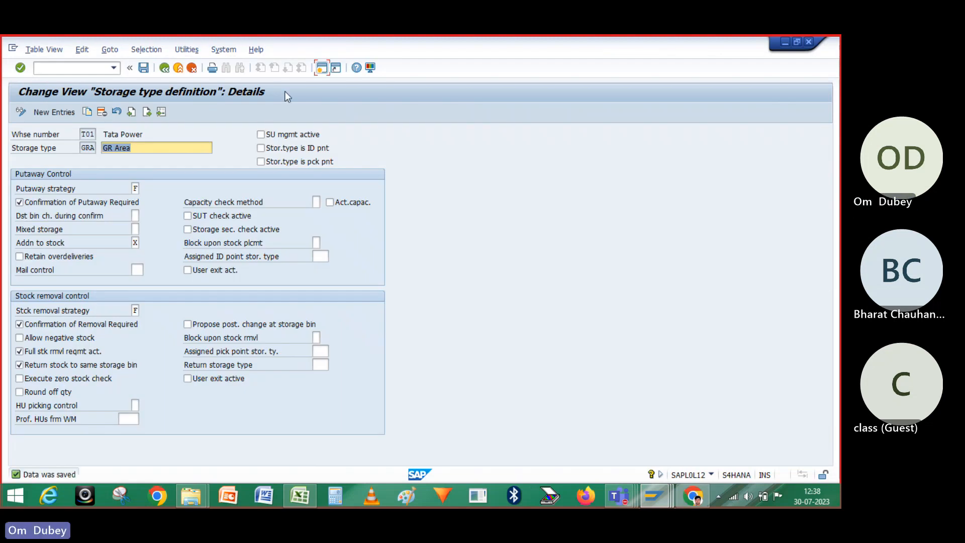
- Open a new SAP session and start transaction MM02 to change a material
click(322, 68)
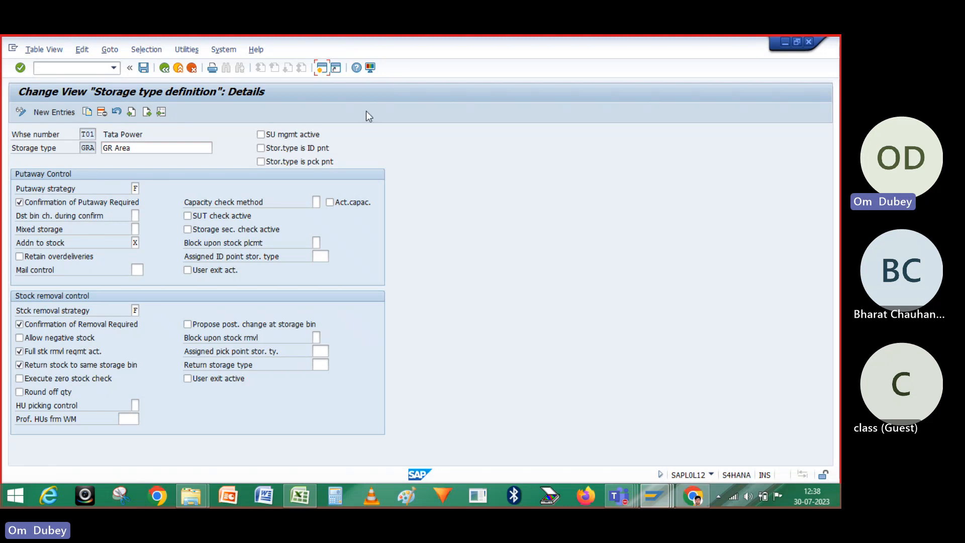
click(330, 75)
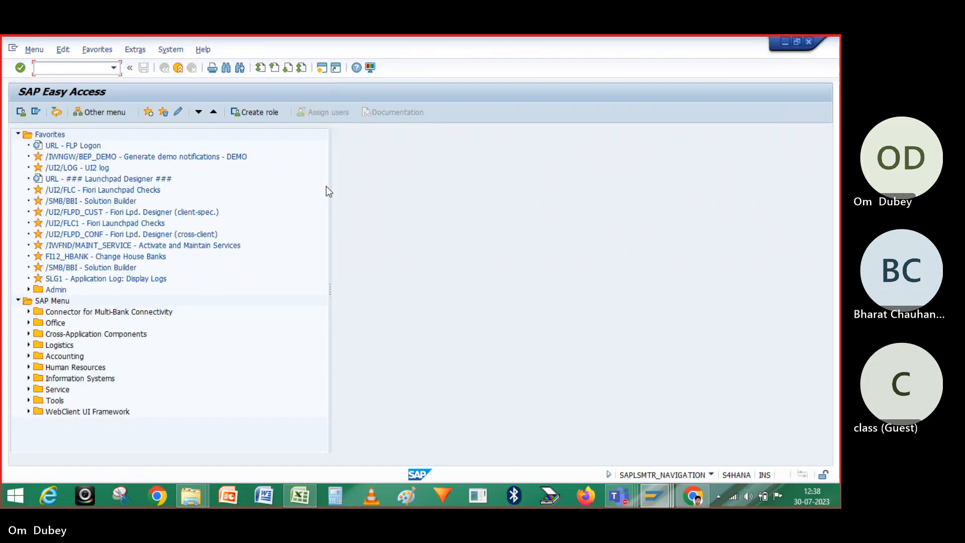
text(MM0)
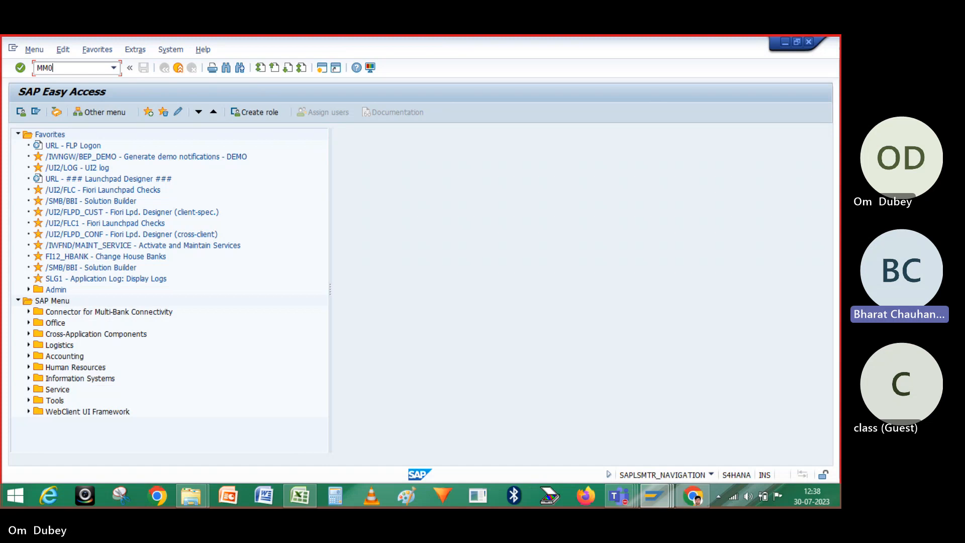
text(2)
key(Return)
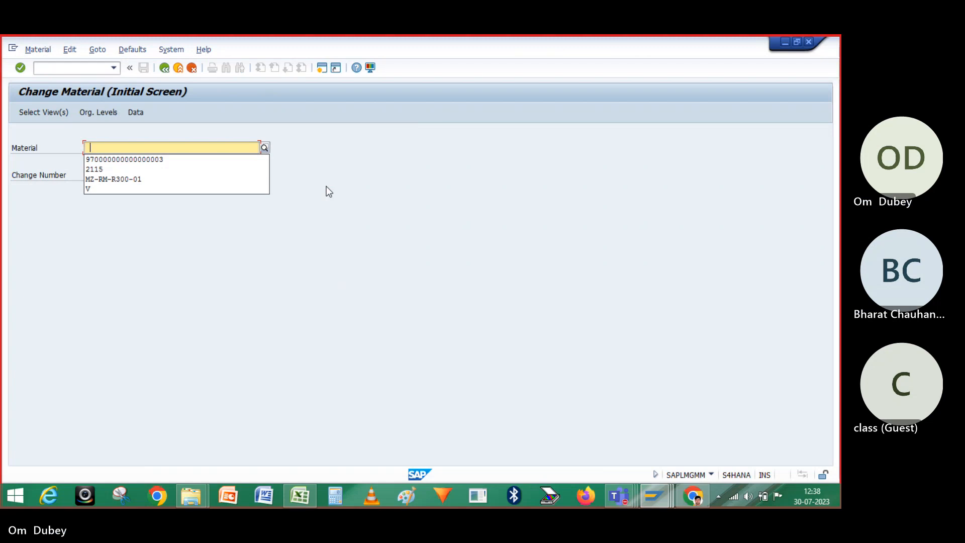
- Choose material 2115 and select its Warehouse Management 1 and Warehouse Management 2 views, continuing to the organizational levels
click(133, 170)
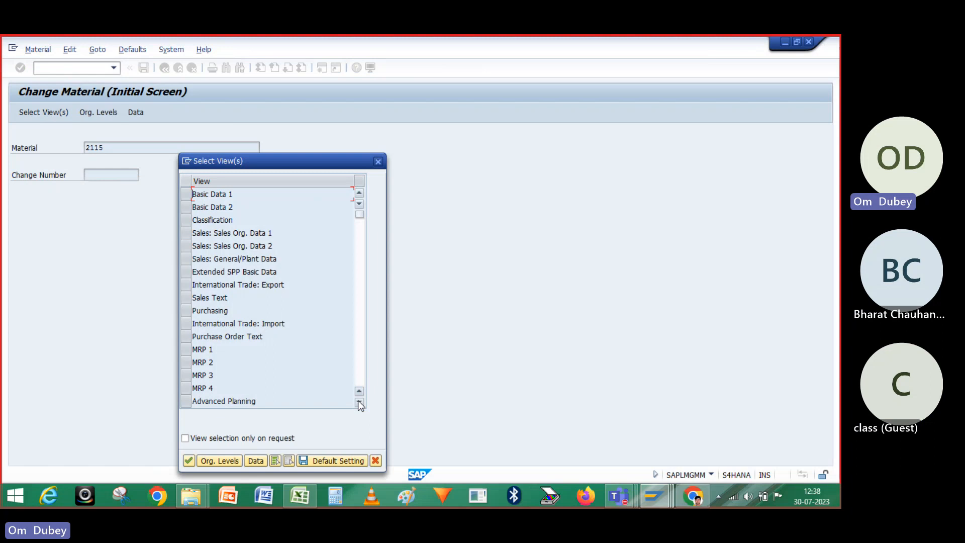
click(359, 402)
click(358, 402)
click(359, 402)
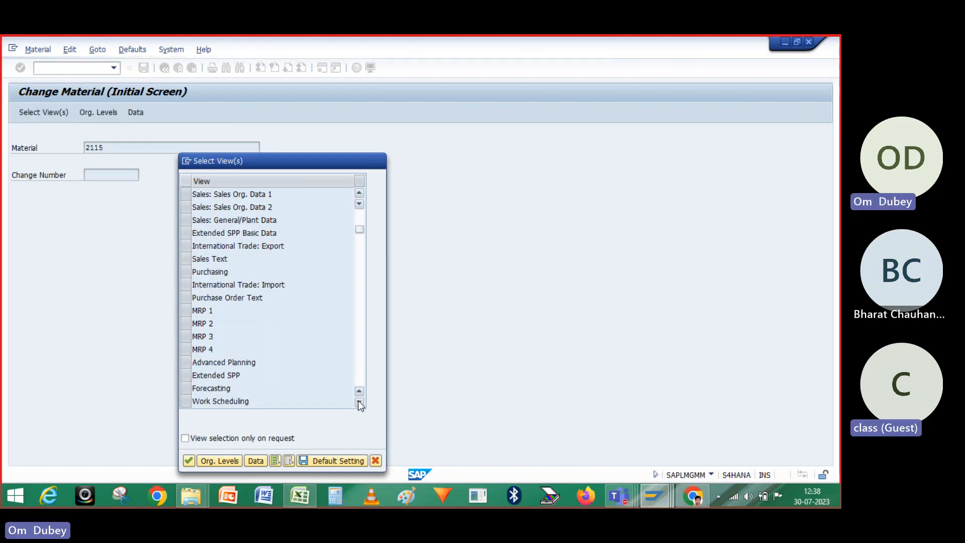
click(359, 402)
click(359, 403)
click(359, 402)
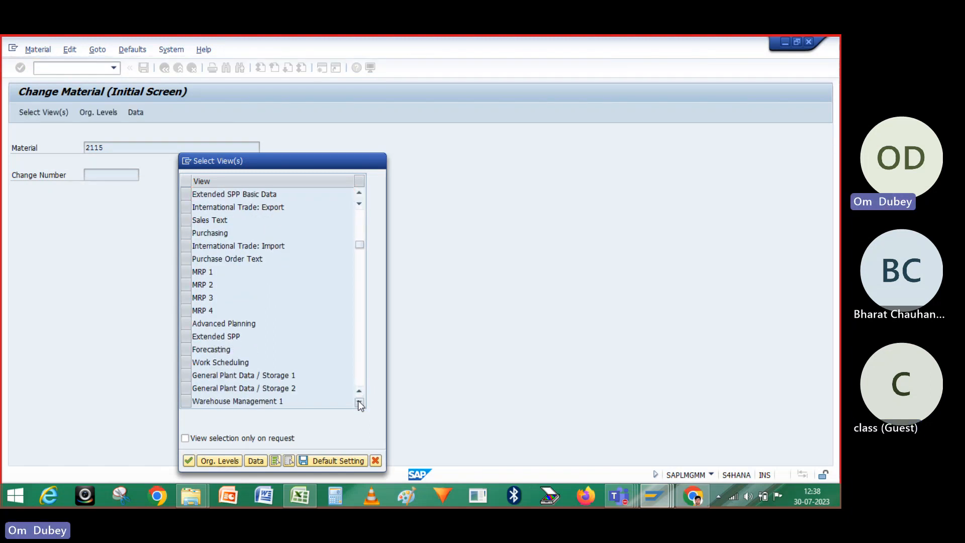
click(359, 402)
click(359, 402)
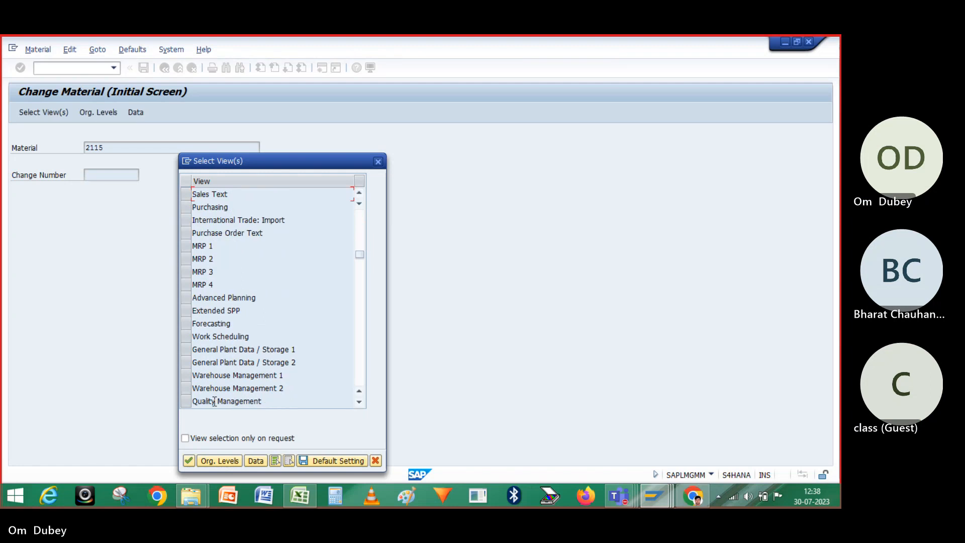
click(188, 378)
click(188, 387)
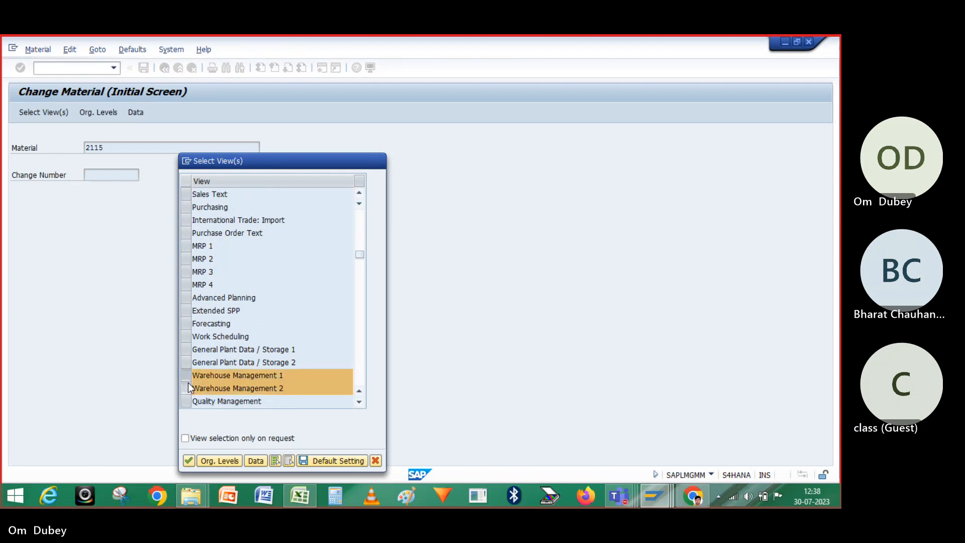
key(Return)
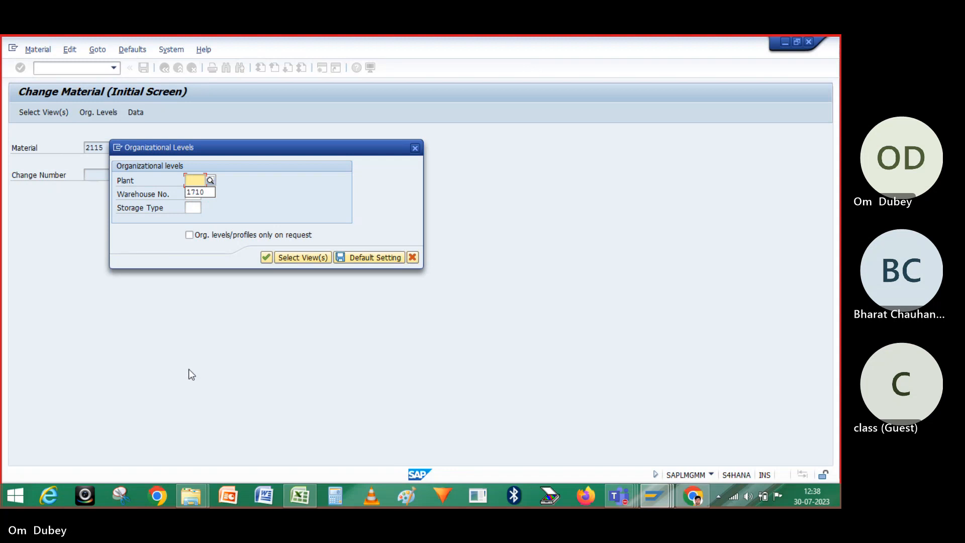
- Set the organizational levels for material 2115 to warehouse number T01 and storage type GRA, and open the selected views
click(195, 195)
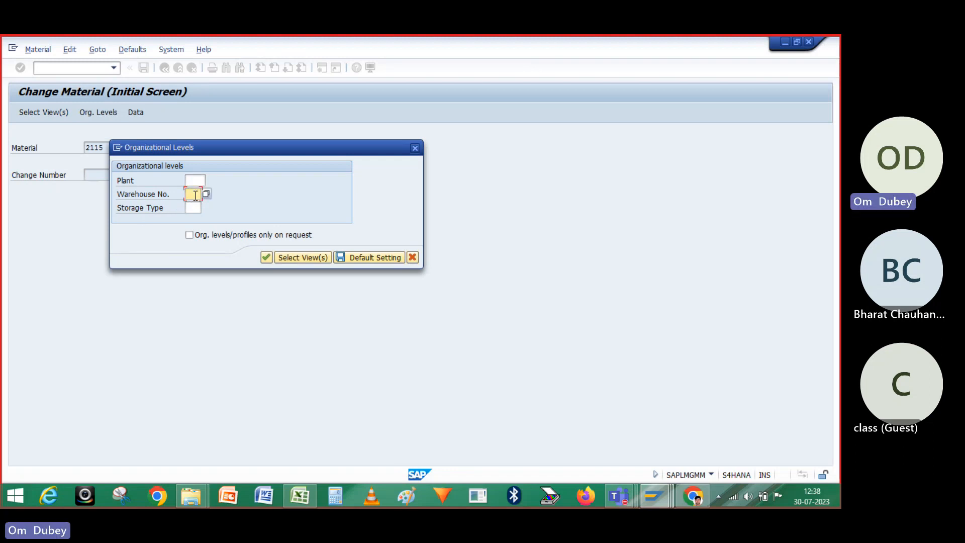
text(I01)
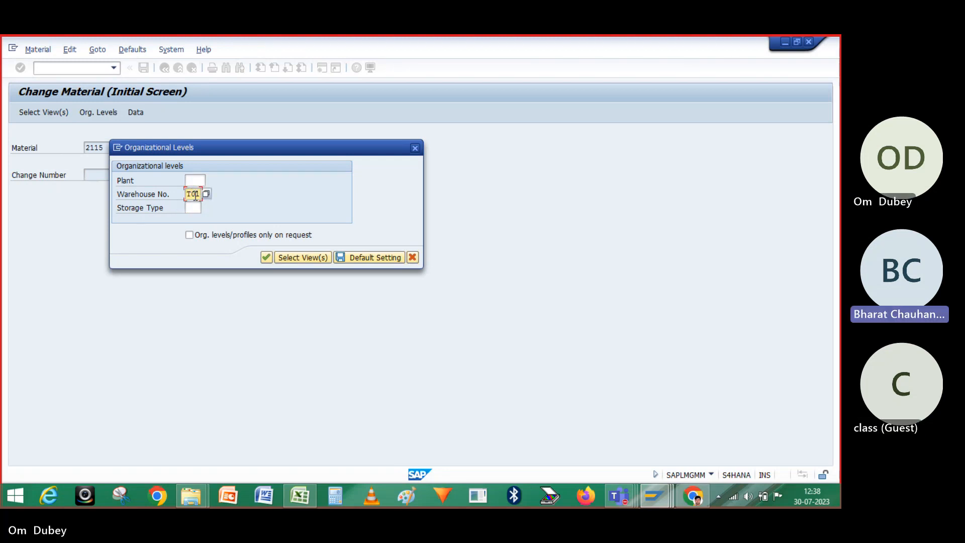
click(195, 207)
text(G)
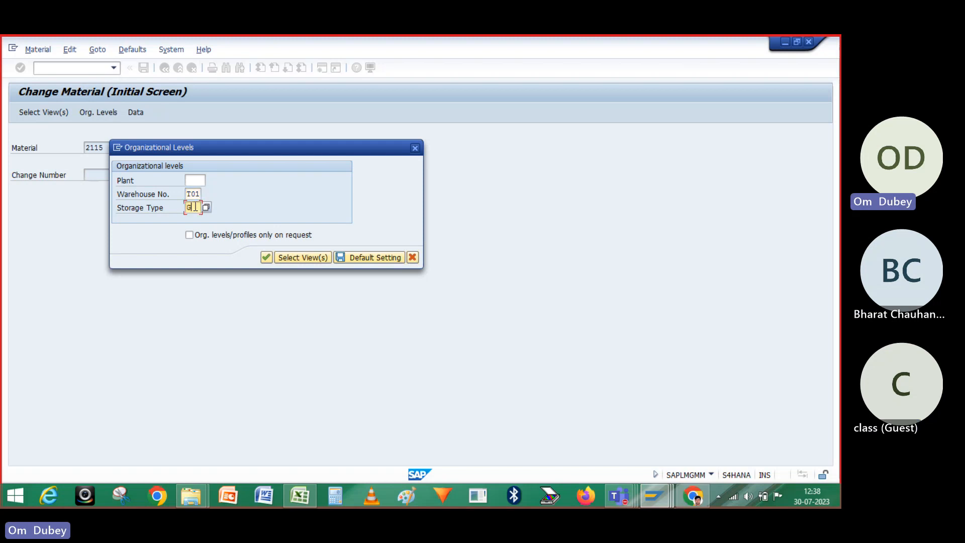
text(R)
key(Return)
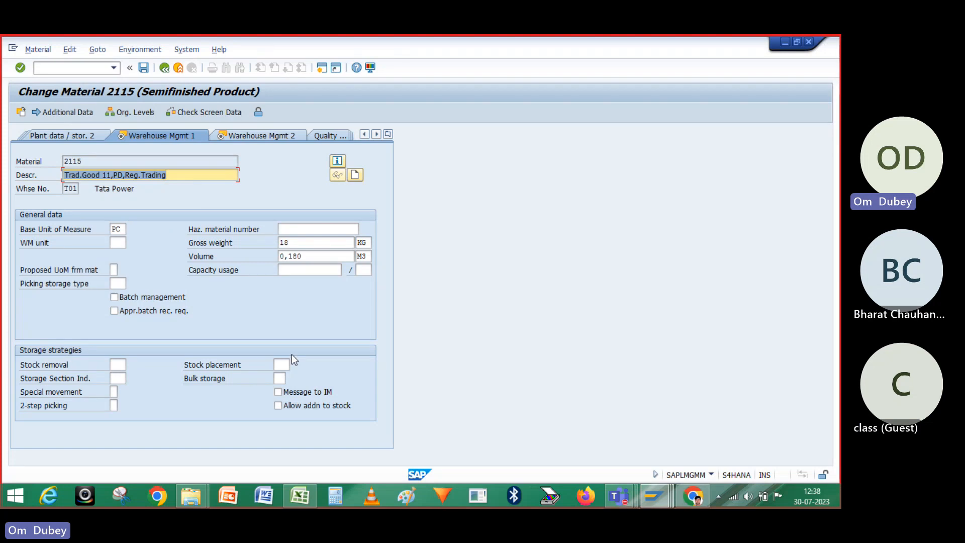
- Examine the stock removal and stock placement fields of material 2115, and open its Warehouse Mgmt 2 view
click(282, 364)
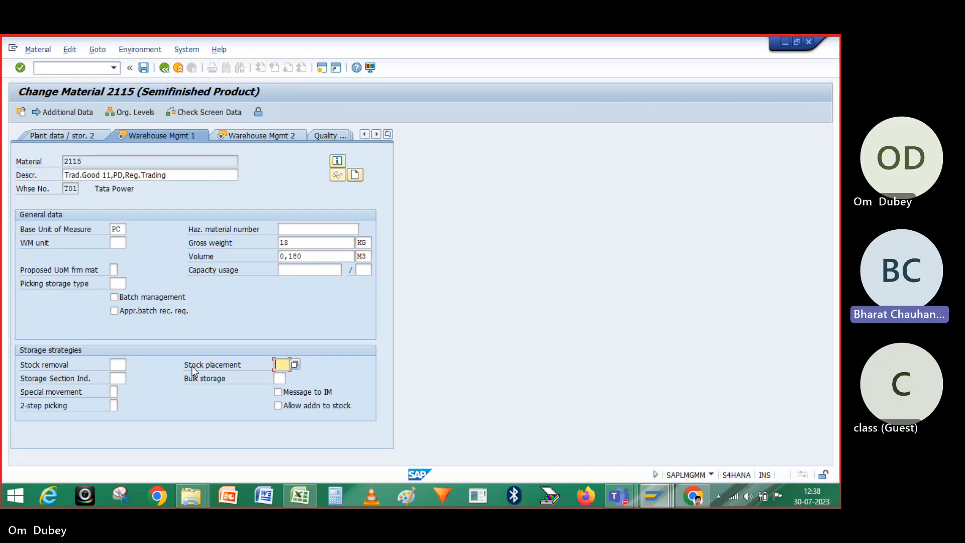
click(52, 369)
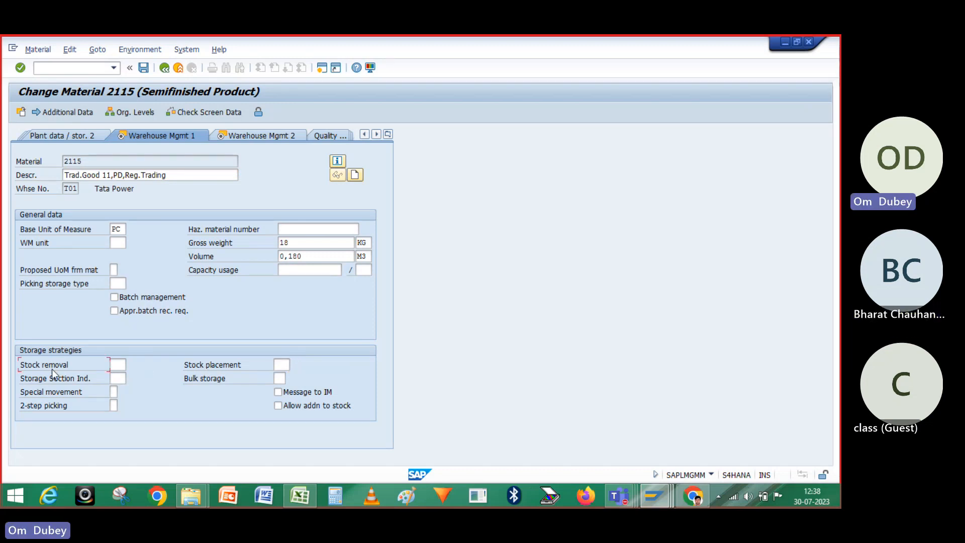
click(204, 365)
click(284, 364)
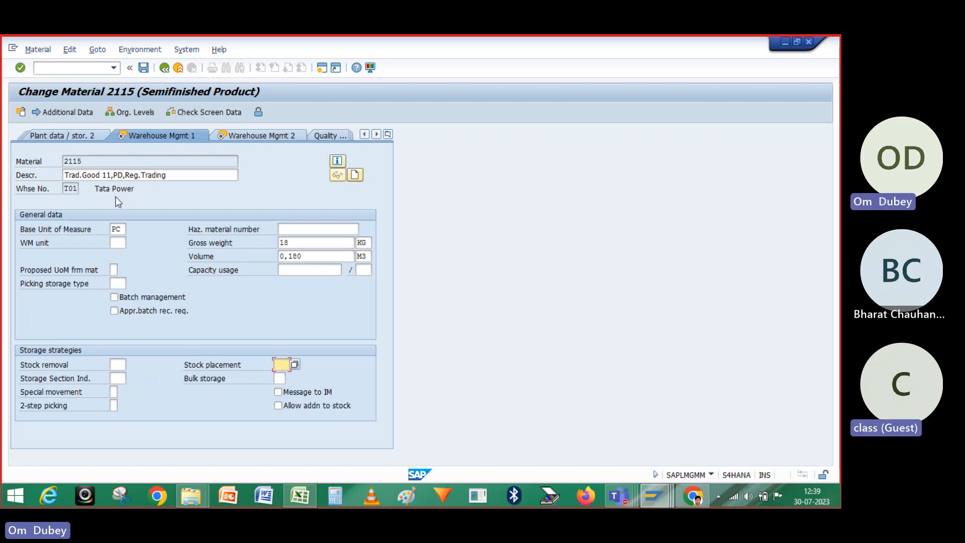
click(92, 160)
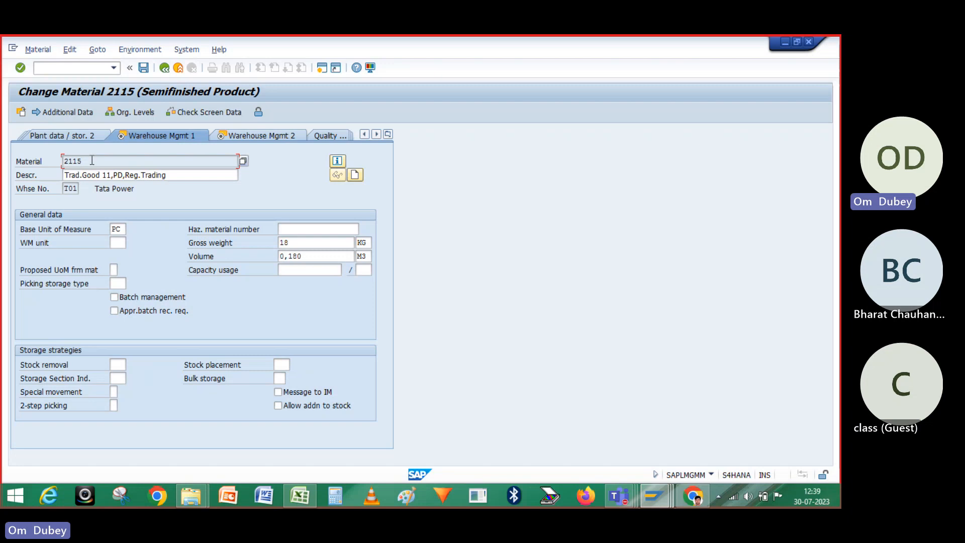
click(282, 363)
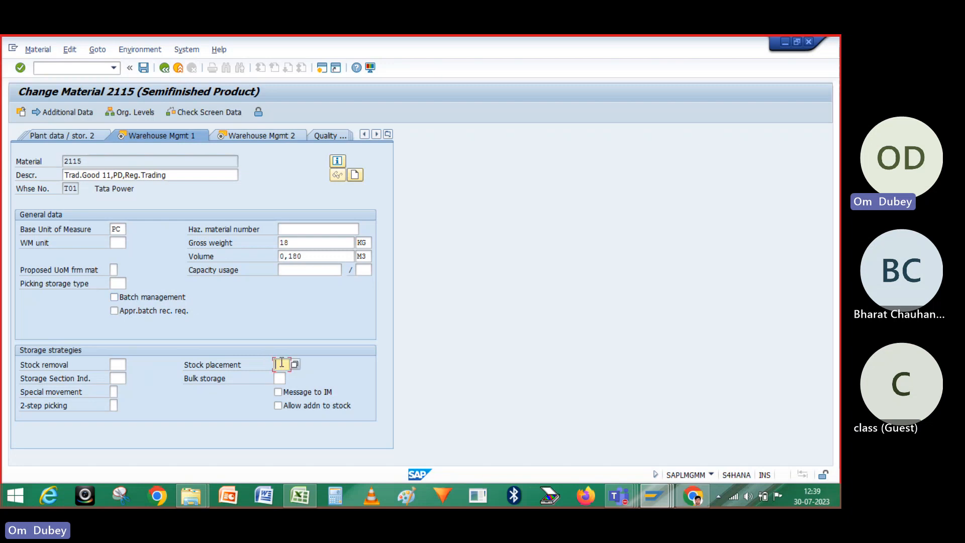
click(236, 134)
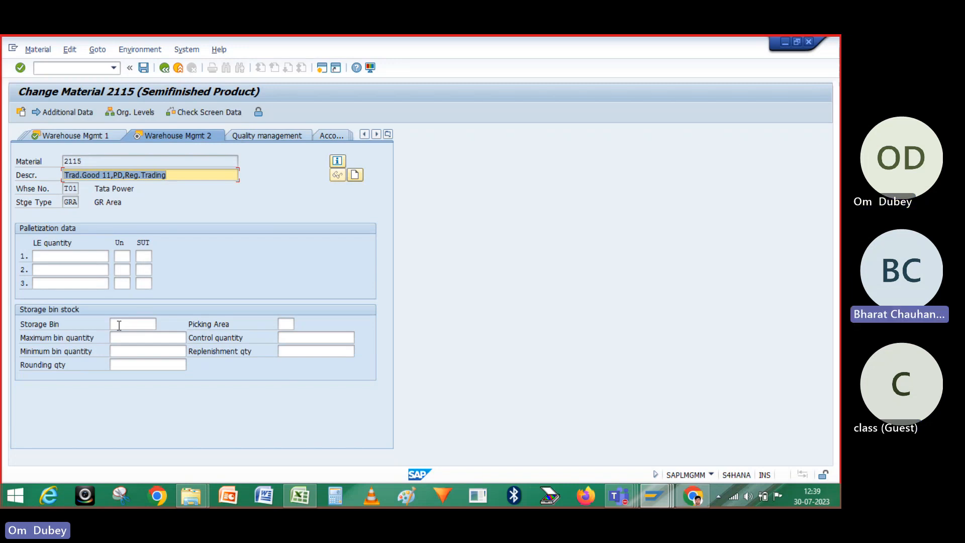
- Open the storage bin creation transaction LS01N in a new session
click(326, 68)
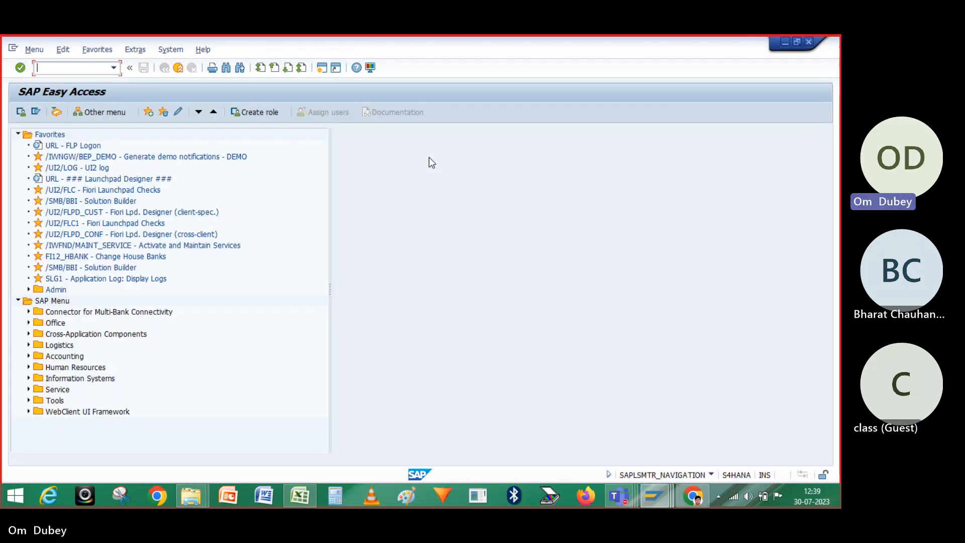
text(lS01N)
key(Return)
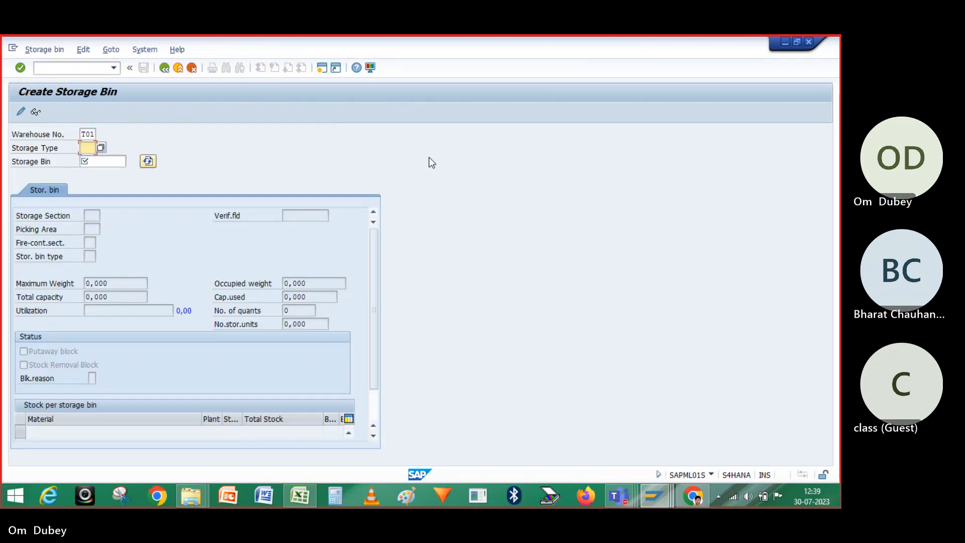
- Specify new storage bin GRA1 in storage type GRA of warehouse T01
text(G)
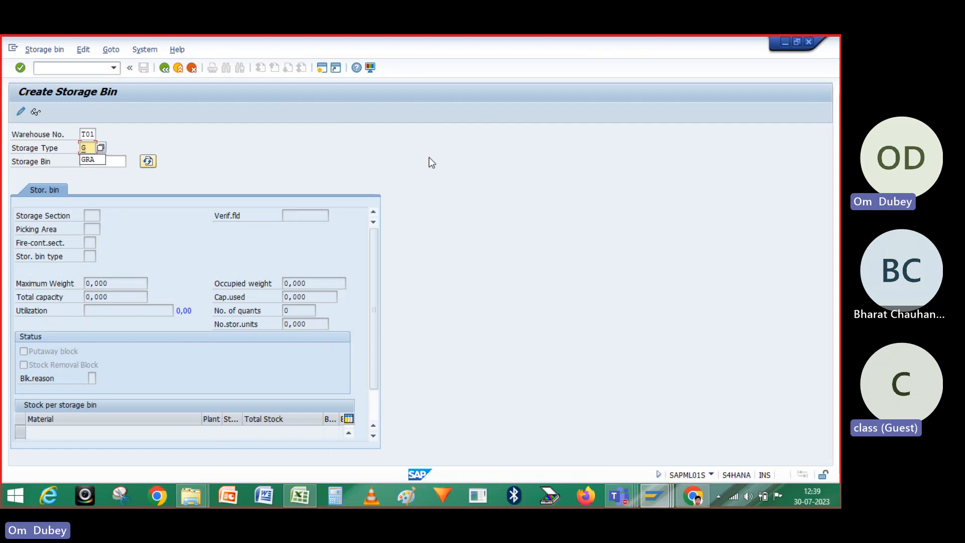
text(RA)
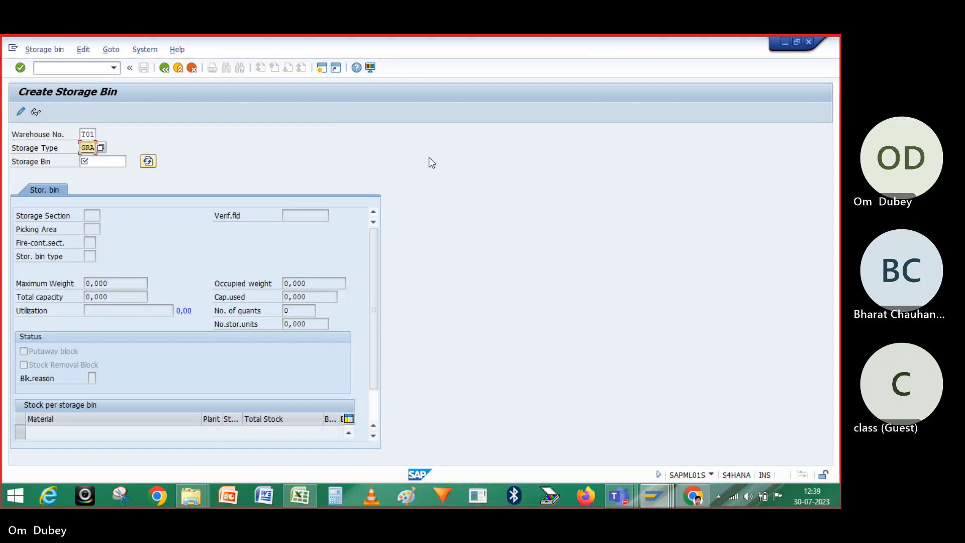
click(100, 164)
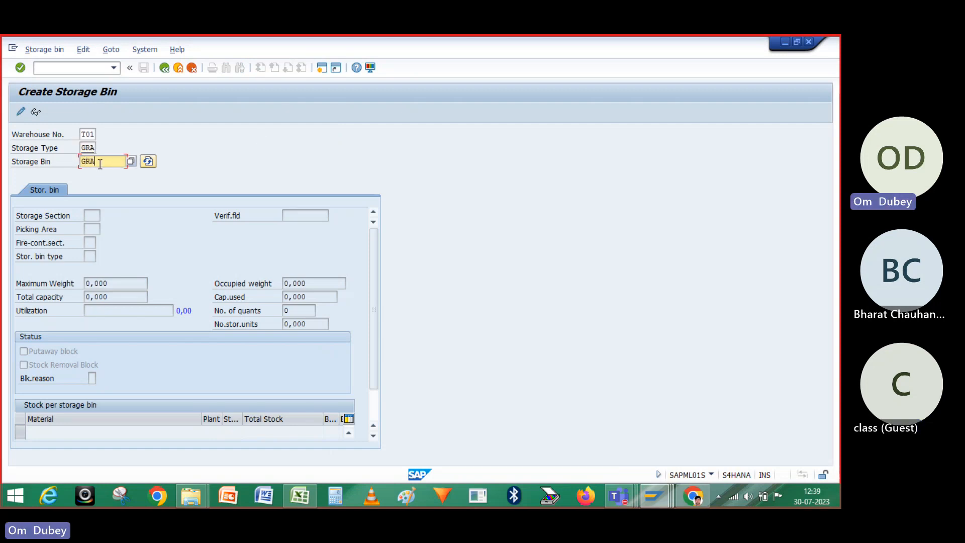
text(GRA1)
key(Return)
- Assign storage section 001 to bin GRA1 and save the new storage bin
text(001)
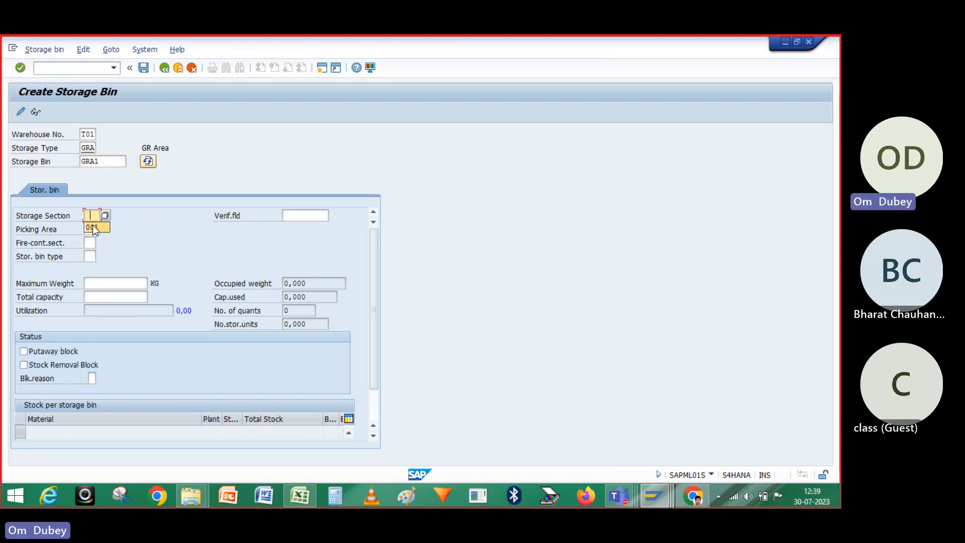
key(Return)
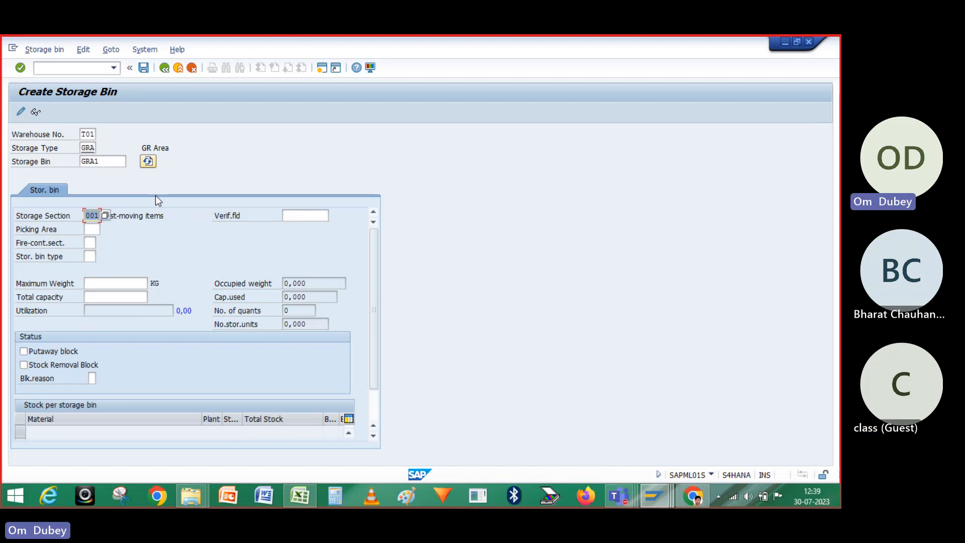
click(104, 160)
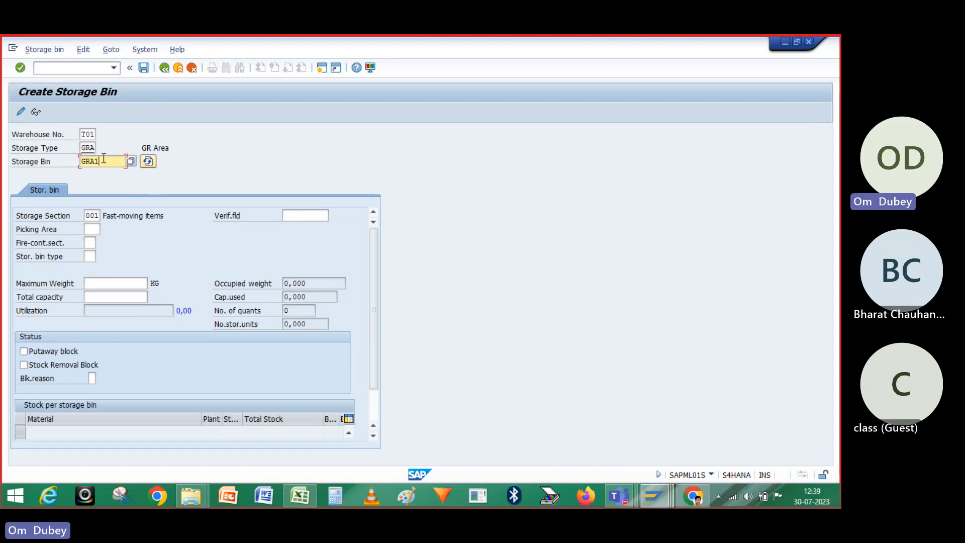
click(95, 146)
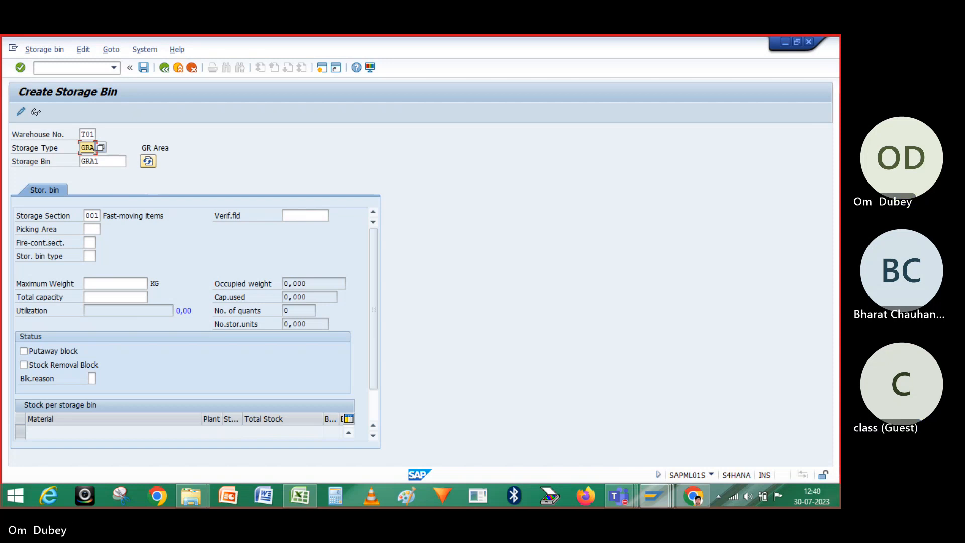
click(143, 67)
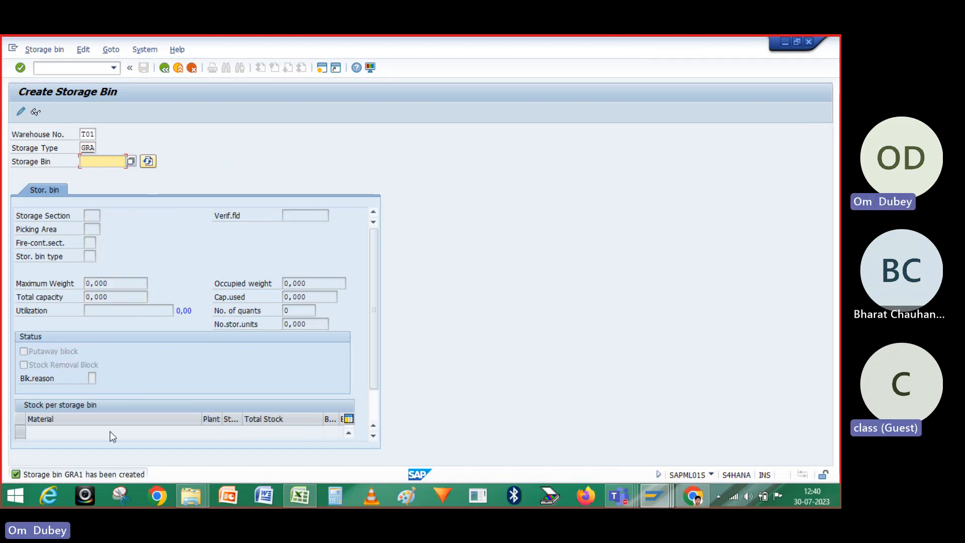
- Switch back to material 2115, set its storage bin to GRA1, and go to the stock placement field in Warehouse Mgmt 1
key(alt+Tab)
click(135, 323)
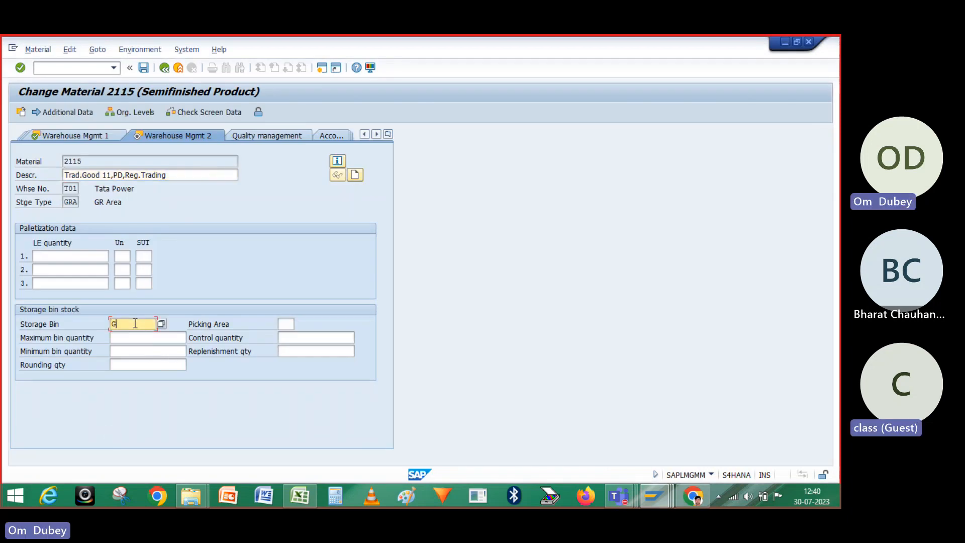
text(GRA1)
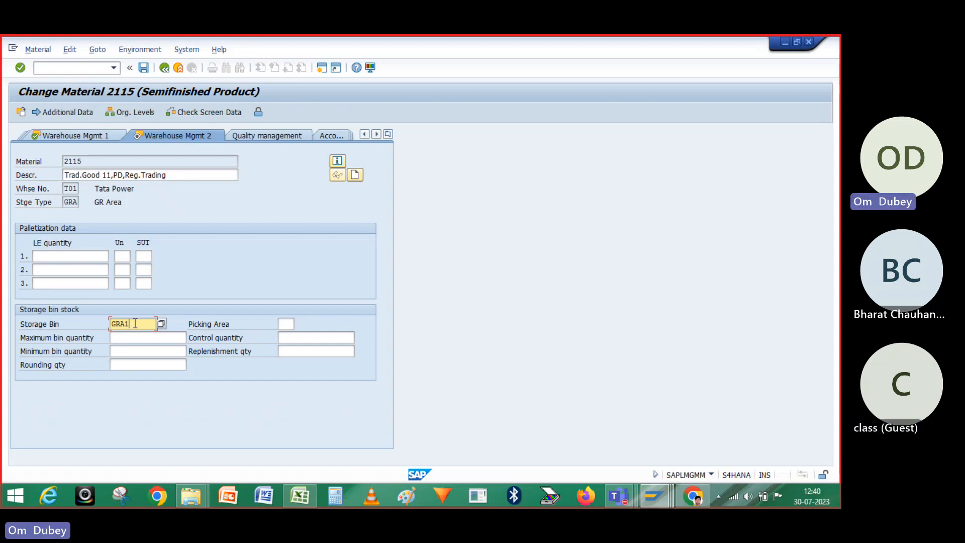
click(83, 135)
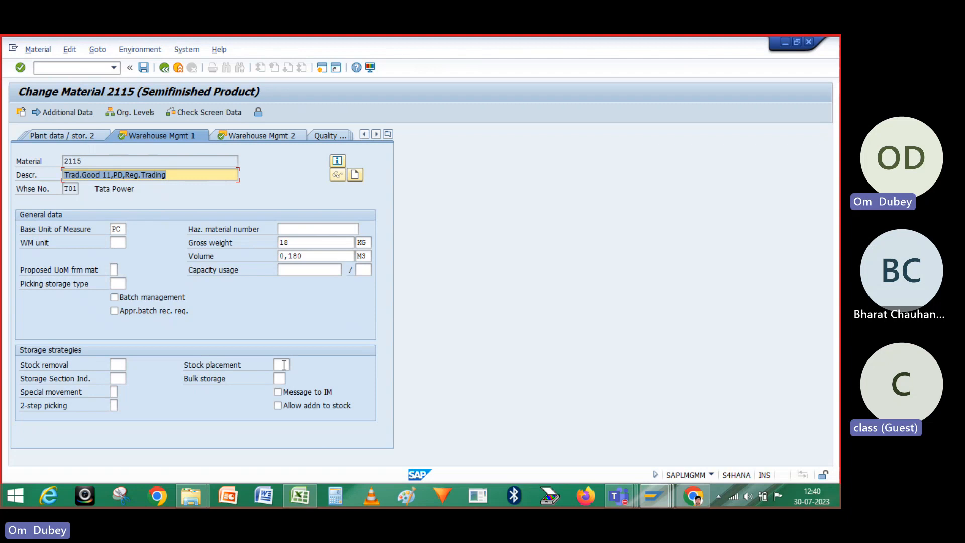
click(284, 364)
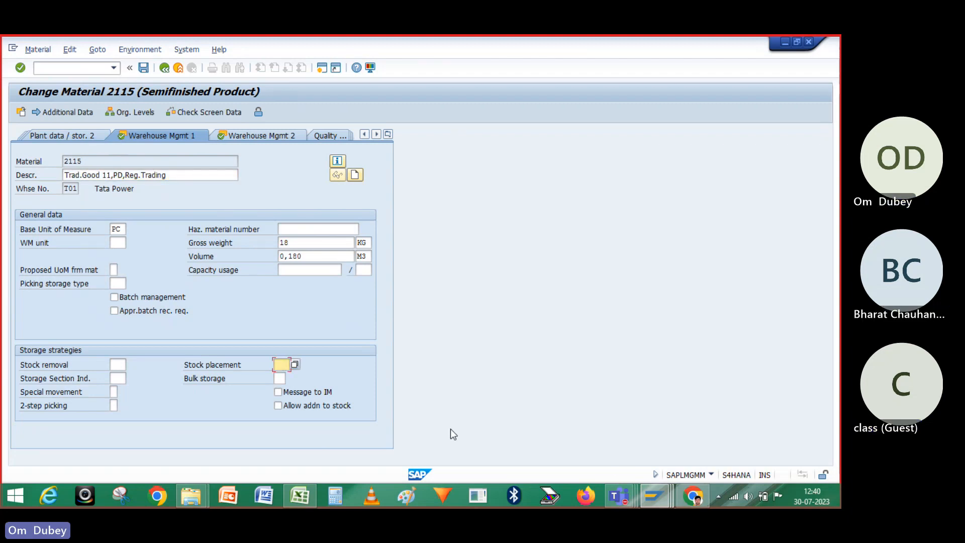
- Switch to the session with the GRA storage type definition and go back to the IMG structure
click(655, 496)
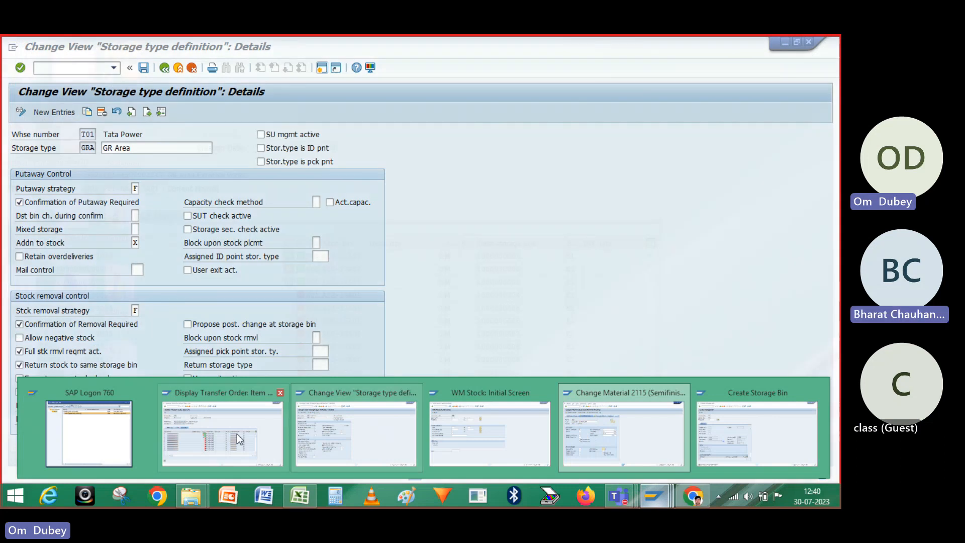
click(357, 436)
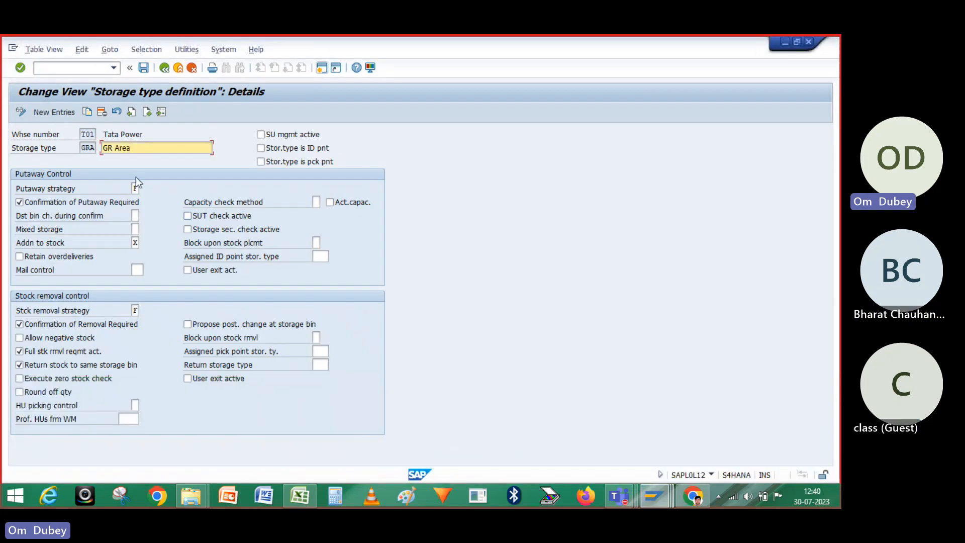
click(95, 147)
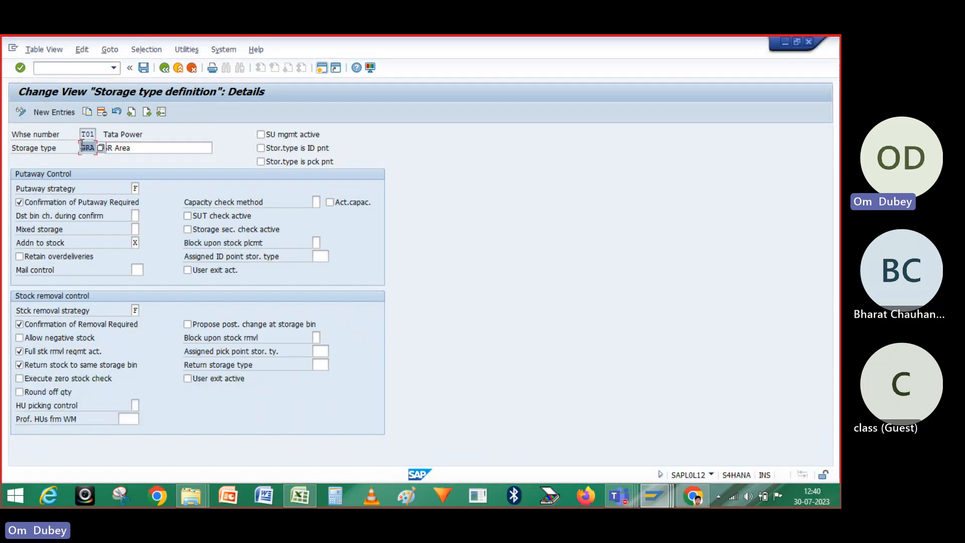
click(165, 68)
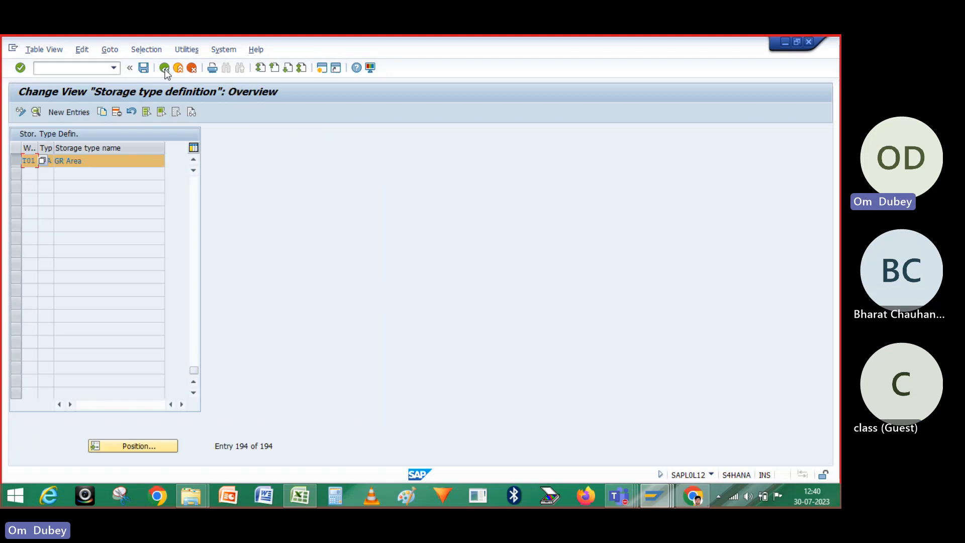
click(164, 67)
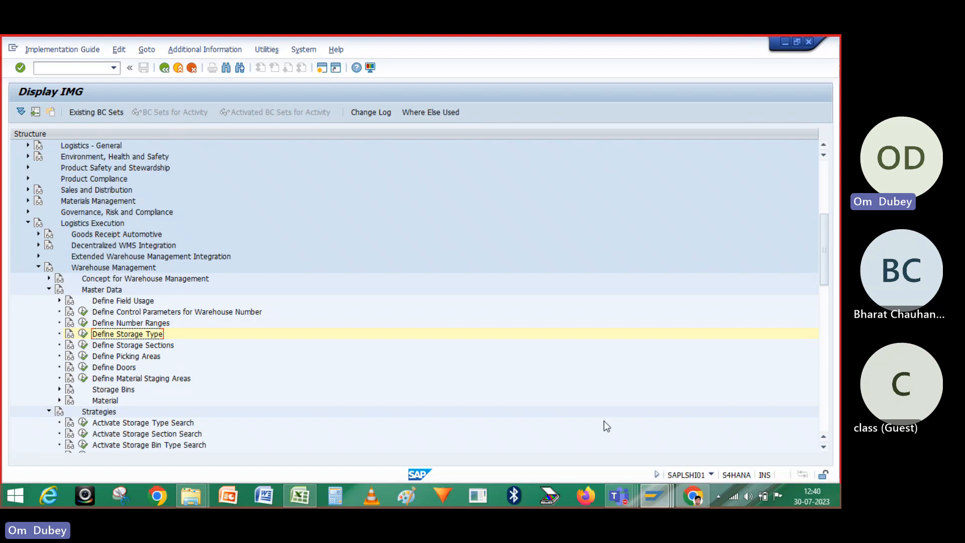
- Open the Define Strategy for Fixed Bins activity under Putaway Strategies in the Warehouse Management customizing
click(824, 447)
click(824, 447)
click(823, 447)
click(823, 447)
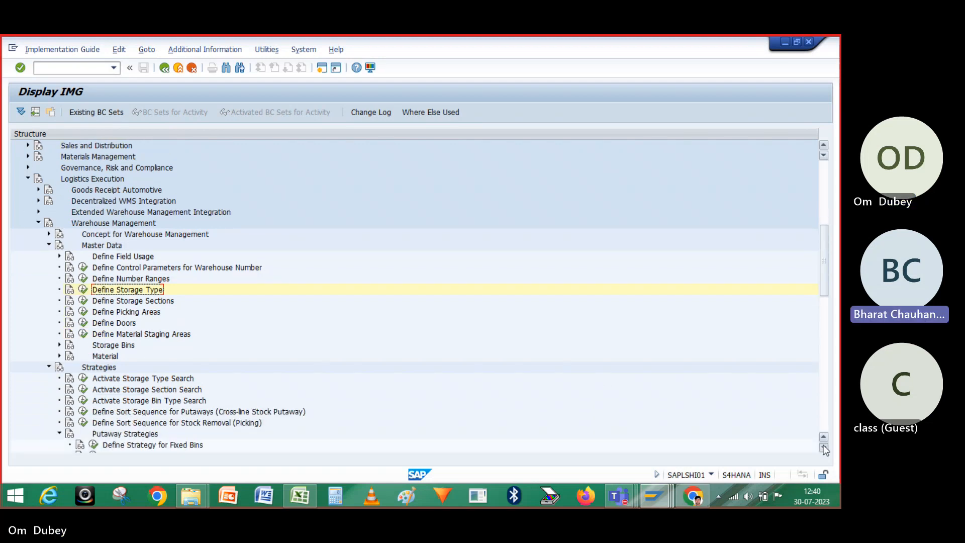
click(824, 446)
click(824, 446)
click(823, 447)
click(824, 446)
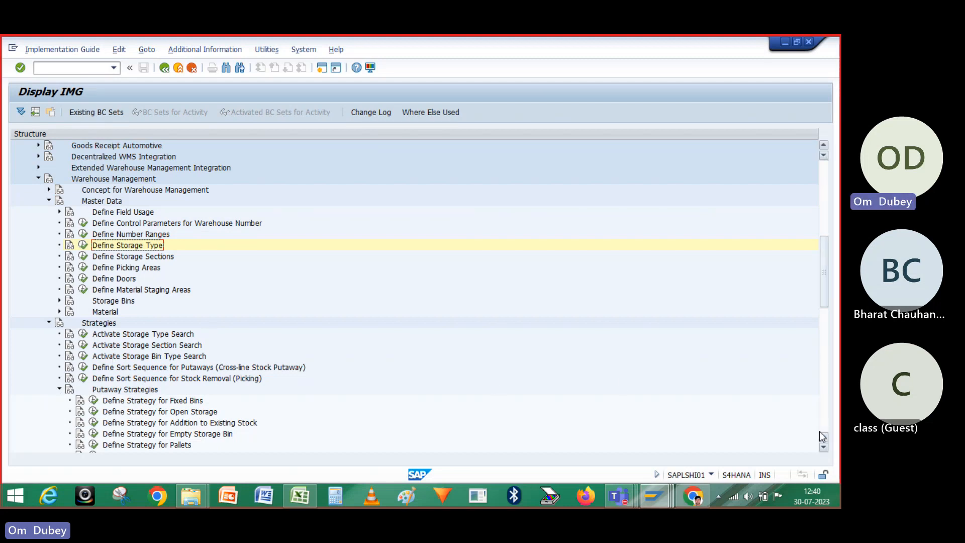
click(823, 446)
click(822, 446)
click(823, 446)
click(822, 446)
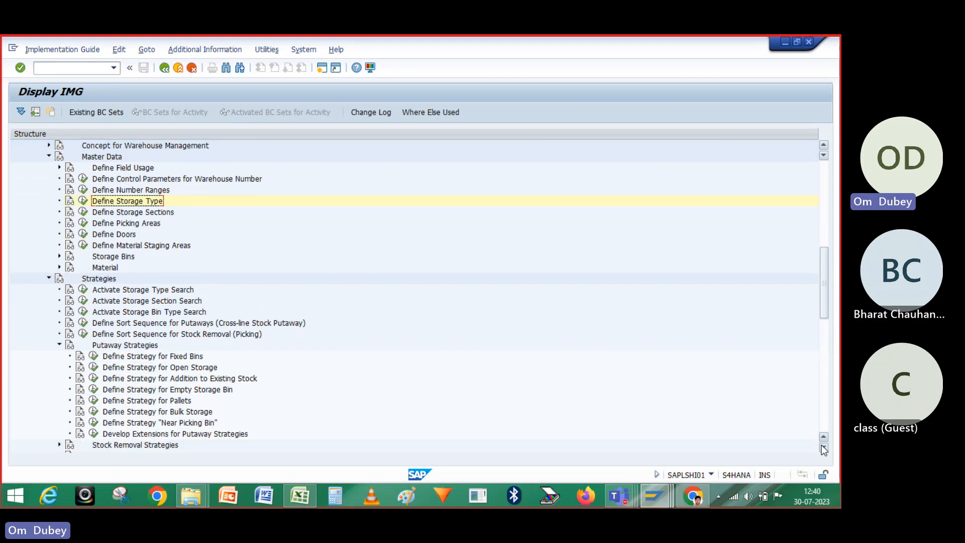
click(822, 446)
click(822, 447)
click(822, 447)
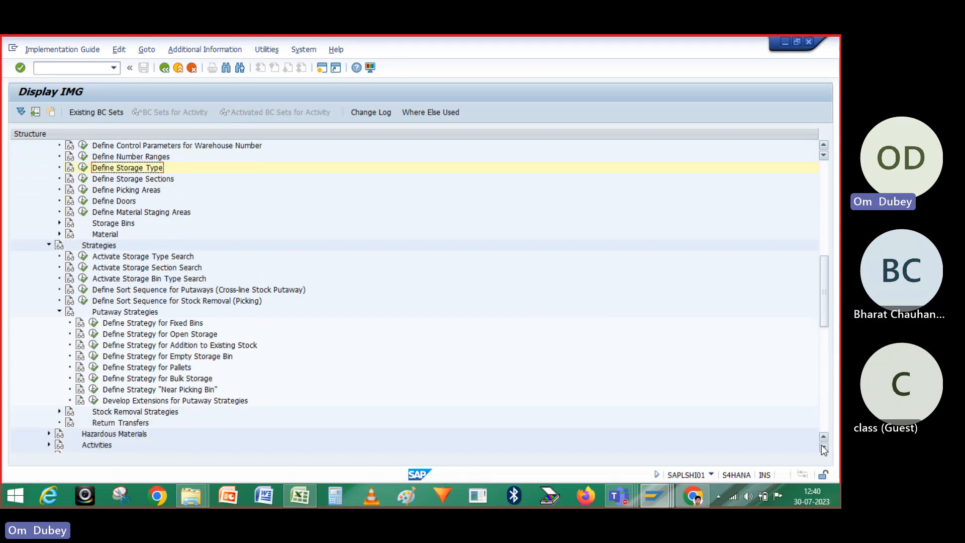
click(94, 322)
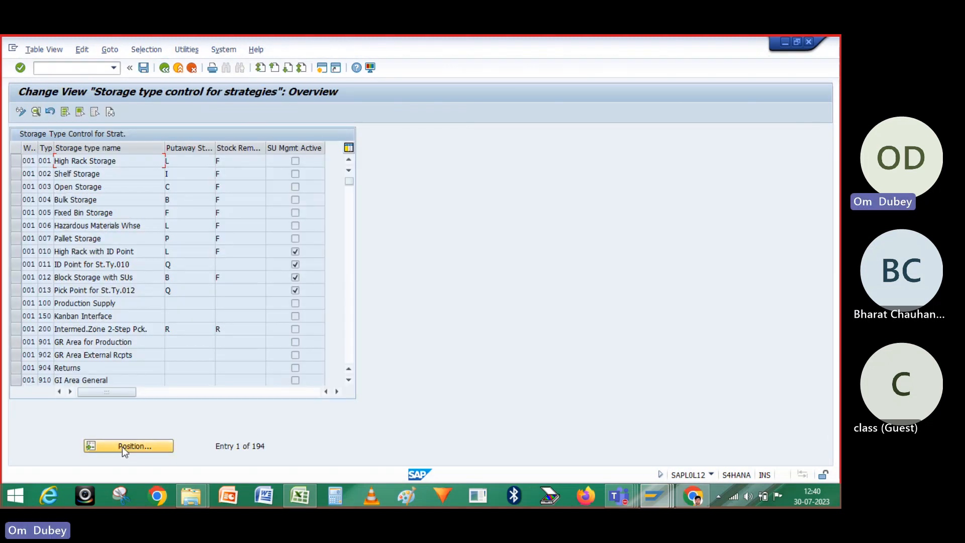
- Locate the strategy control entry for warehouse T01, storage type GRA, and make sure its stock removal strategy is F
click(122, 446)
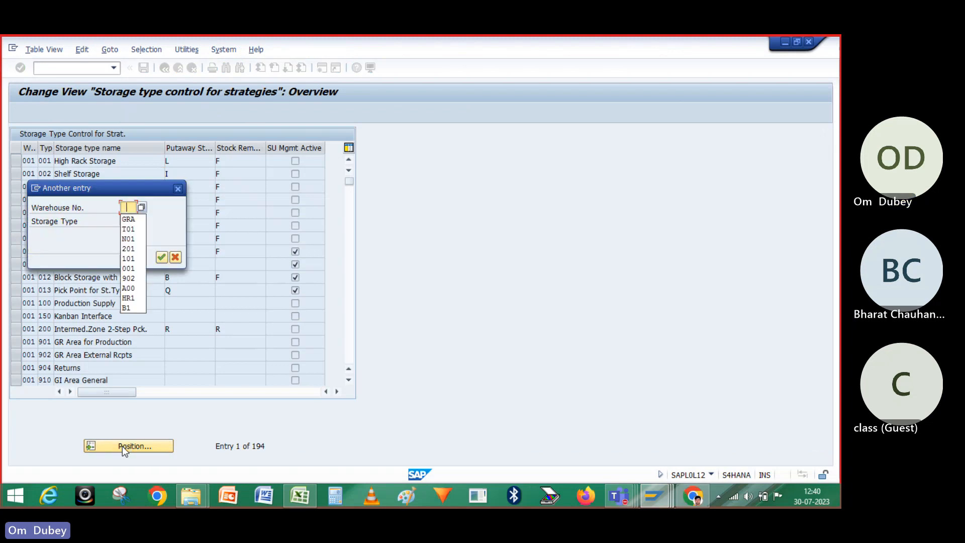
click(131, 229)
click(133, 222)
text(GRA)
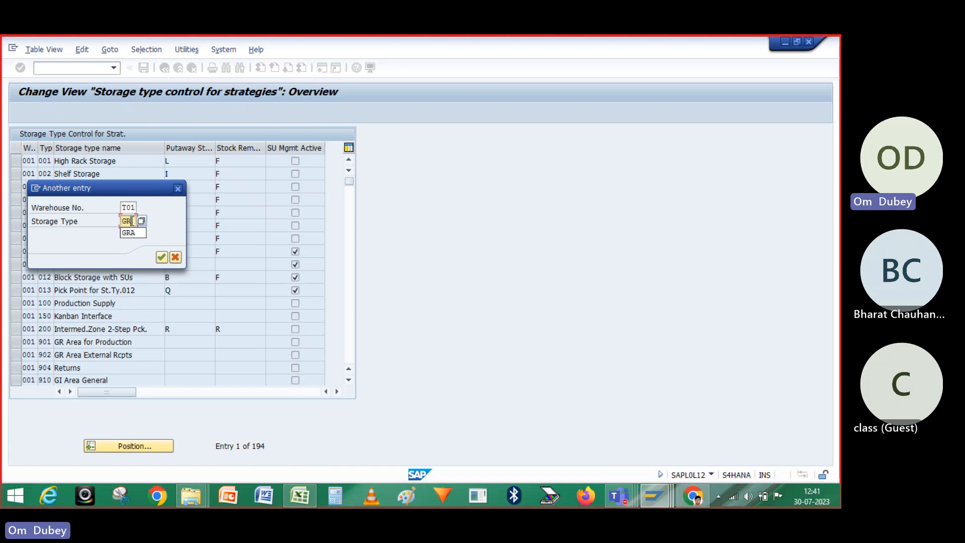
key(Return)
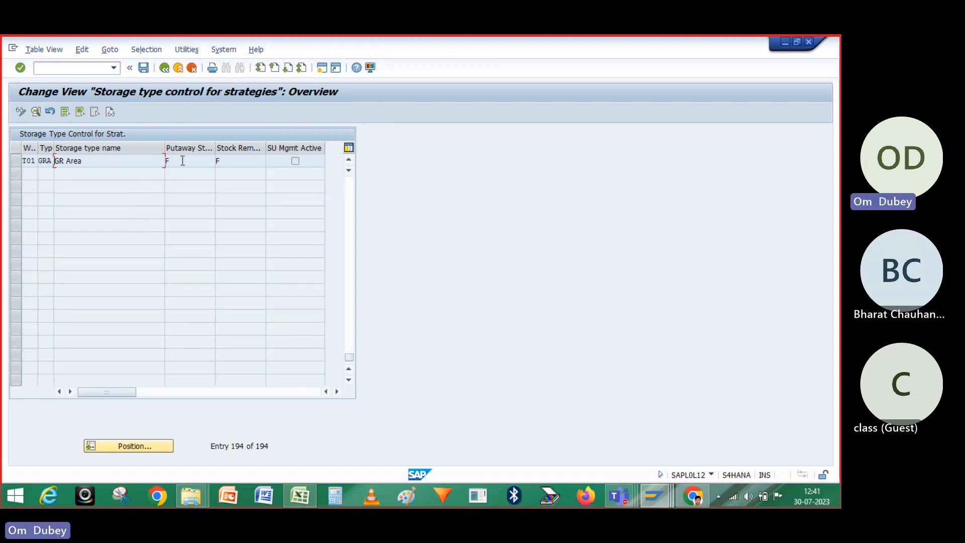
click(231, 160)
text(F)
- Return to the IMG structure, collapse Putaway Strategies, and open the Activate Storage Type Search activity
click(164, 69)
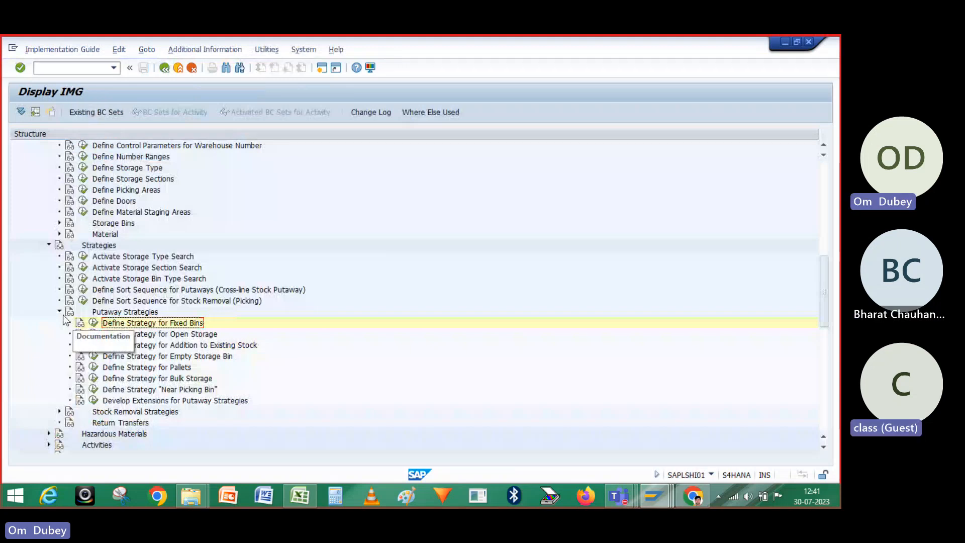
click(60, 312)
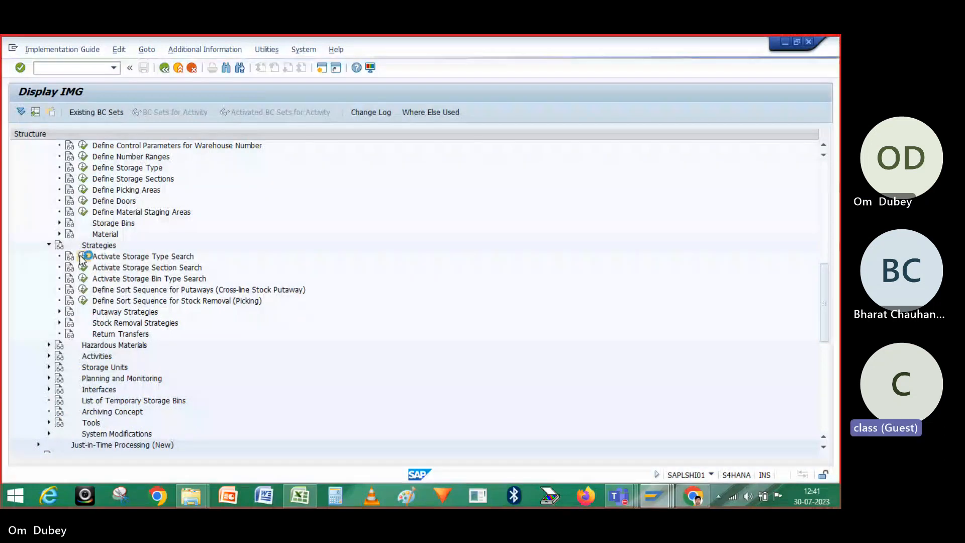
click(83, 257)
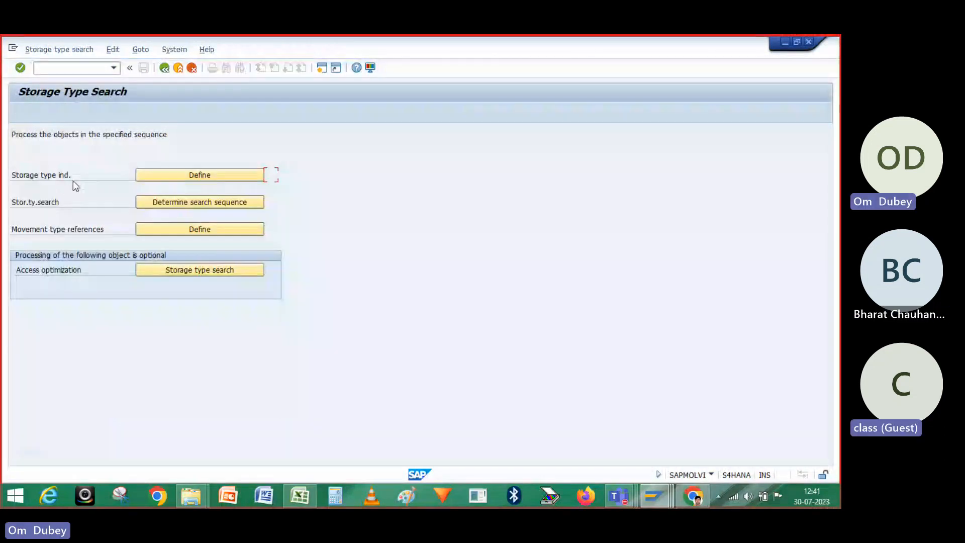
key(alt+Tab)
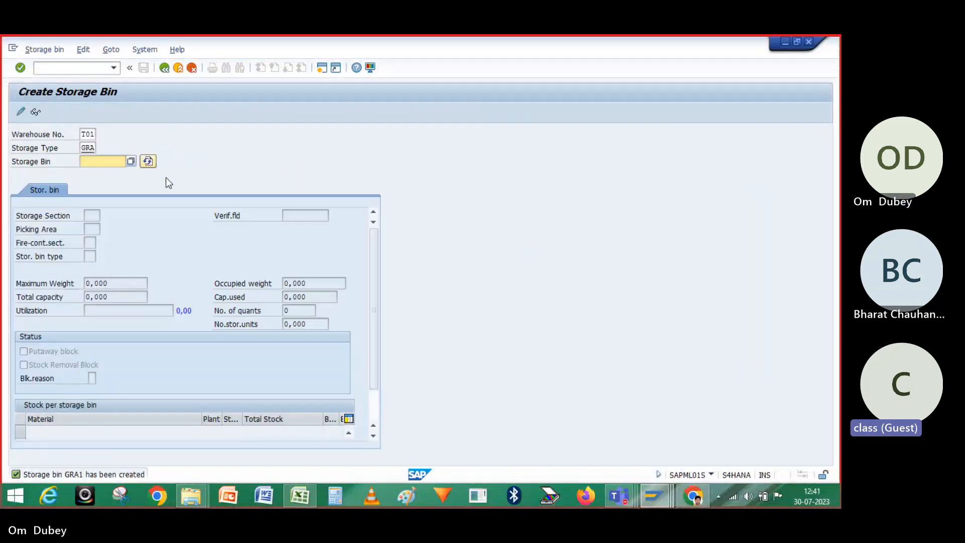
key(alt+Tab)
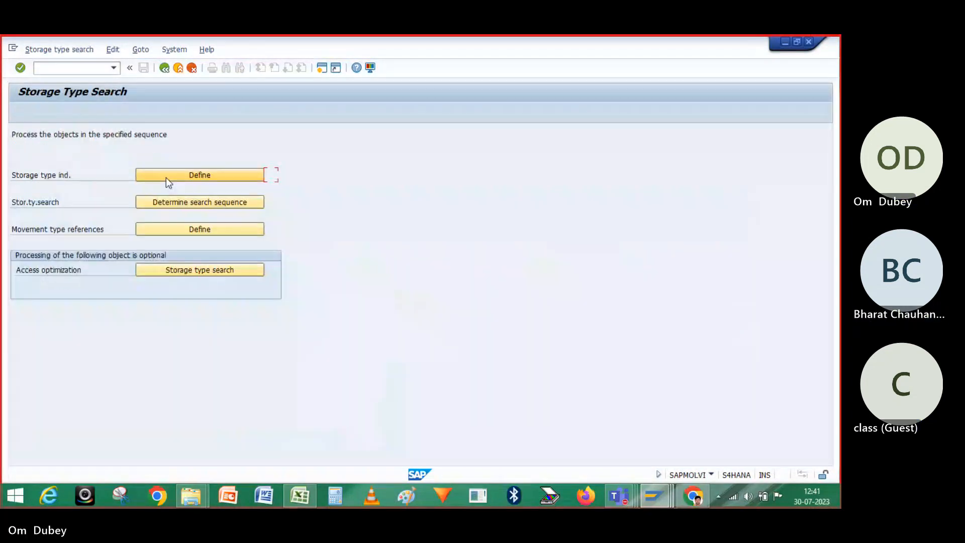
key(alt+Tab)
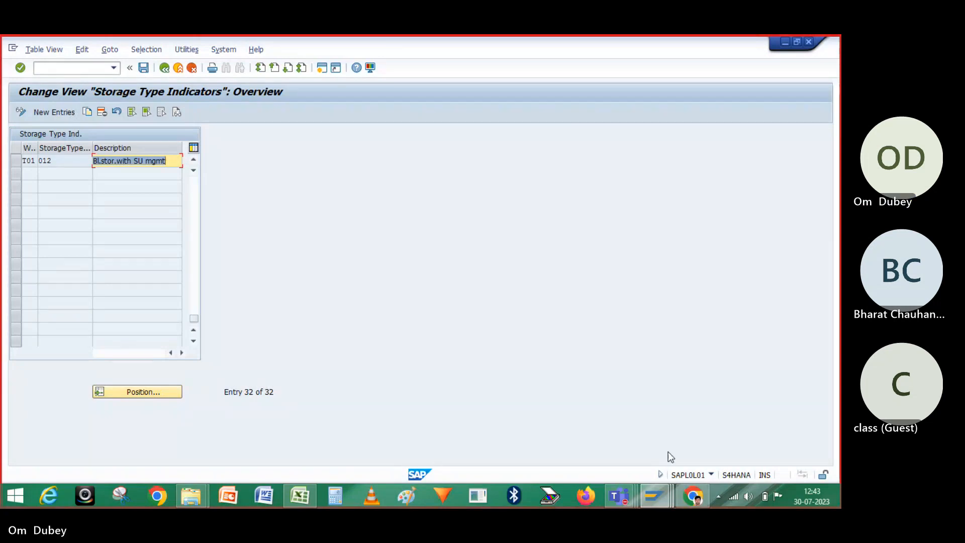
mouse_move(624, 494)
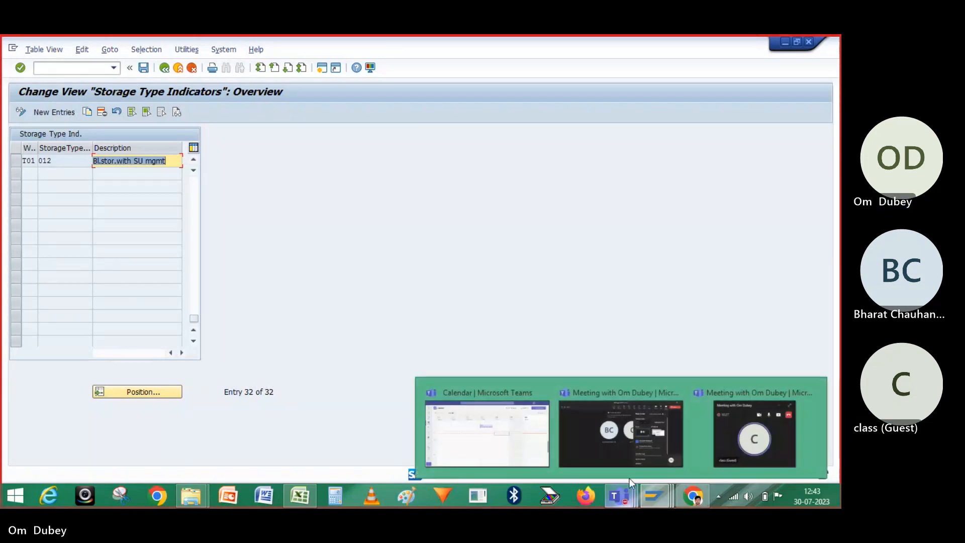
mouse_move(616, 442)
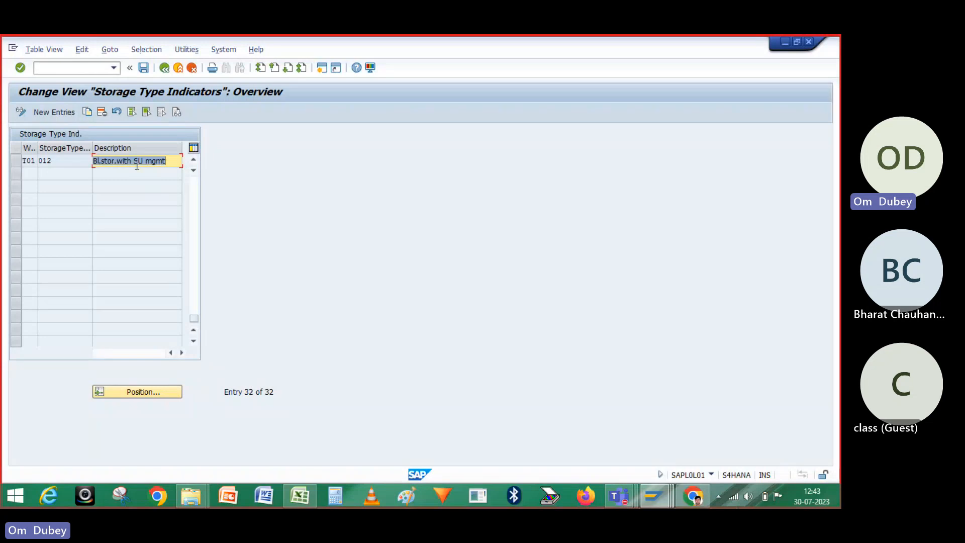
- Add storage type indicator GRA with description GRA for warehouse T01, save it, and return to the Storage Type Search overview
click(51, 110)
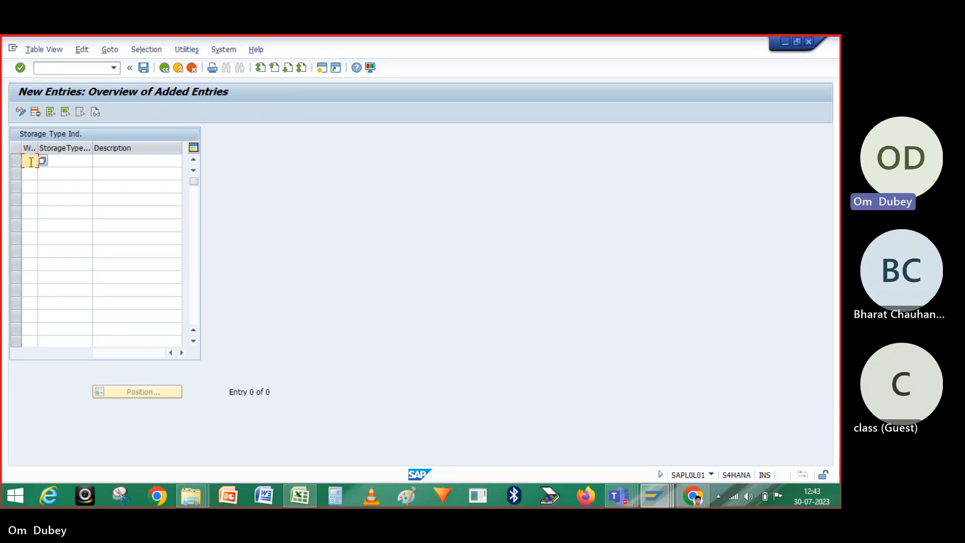
text(T01)
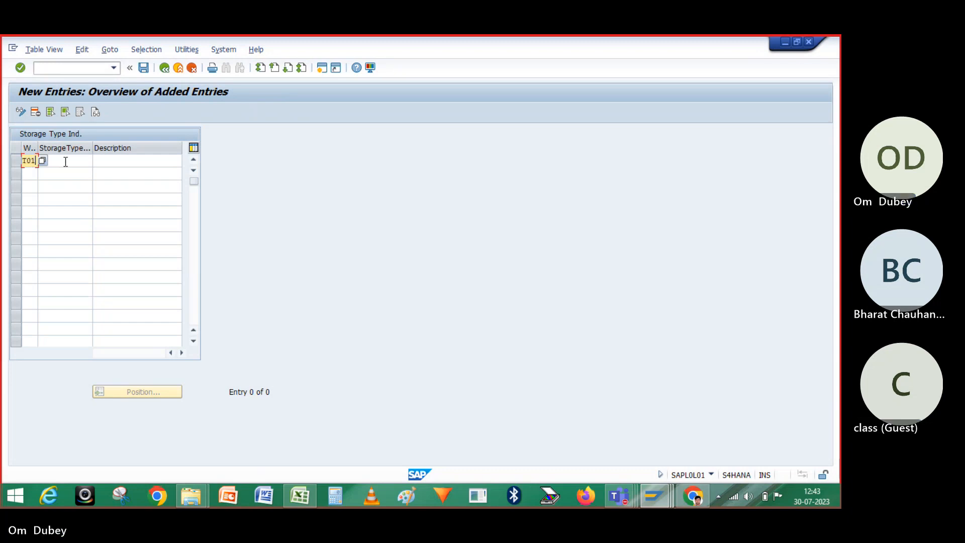
click(65, 161)
text(GRA)
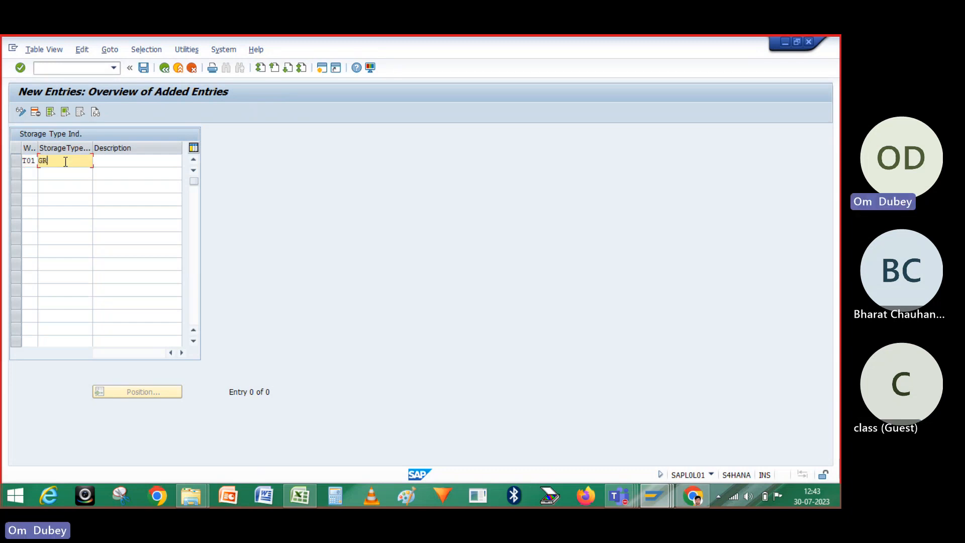
click(115, 162)
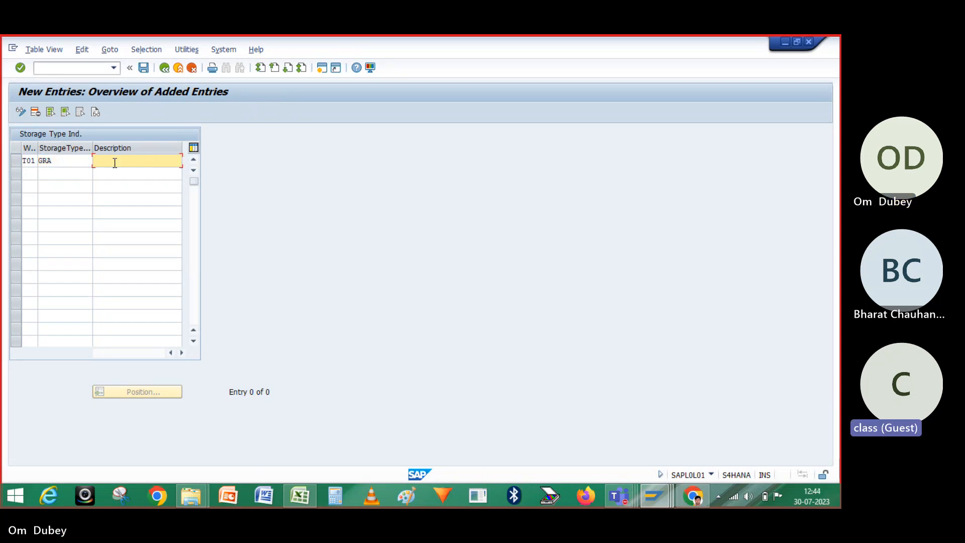
text(GRA)
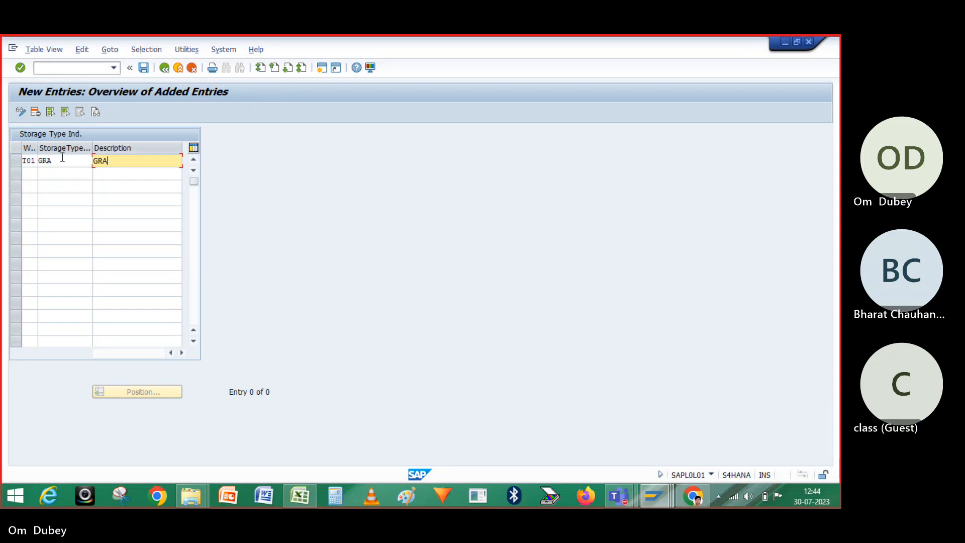
click(31, 160)
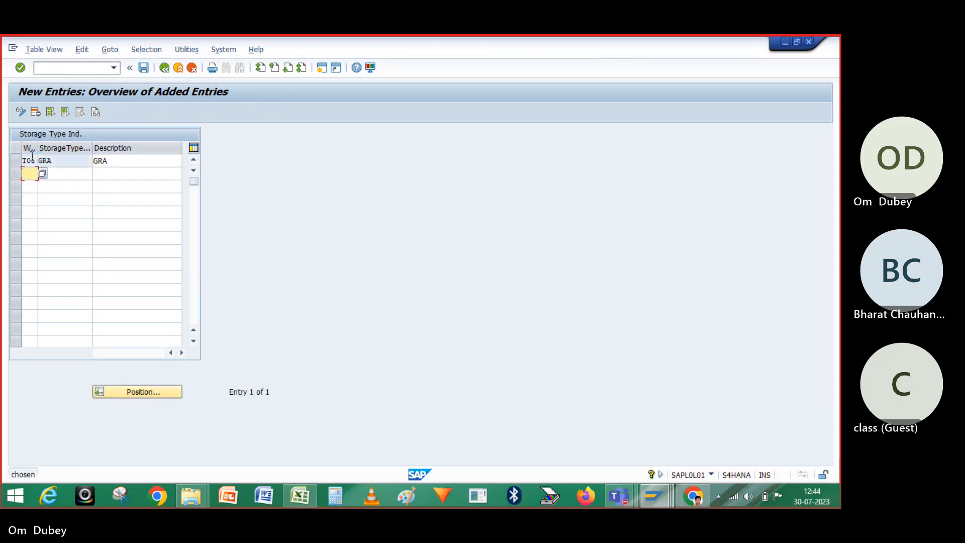
click(144, 69)
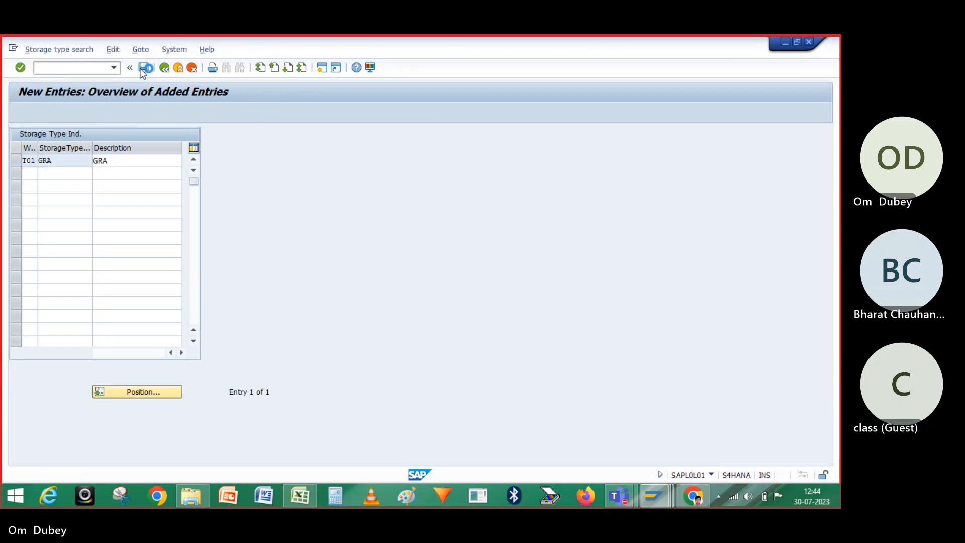
click(180, 245)
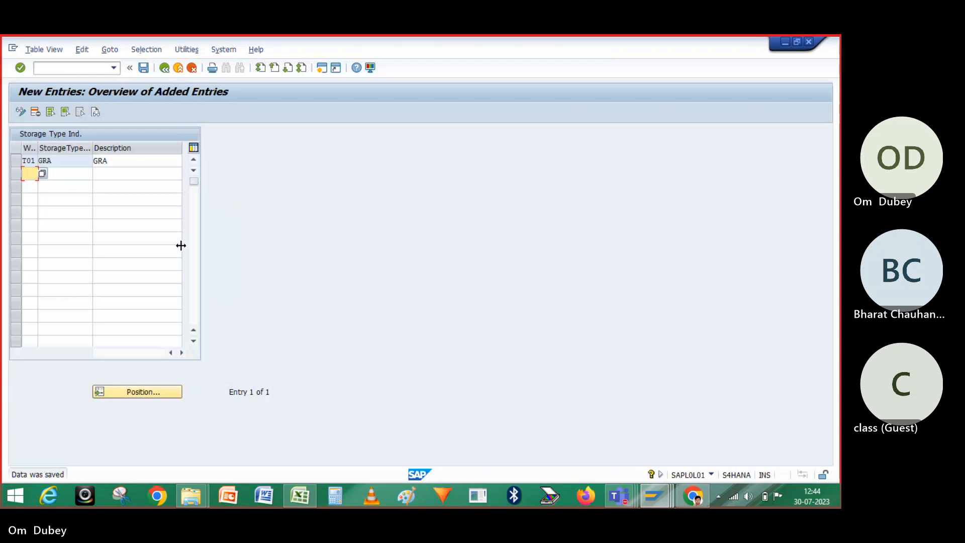
click(164, 68)
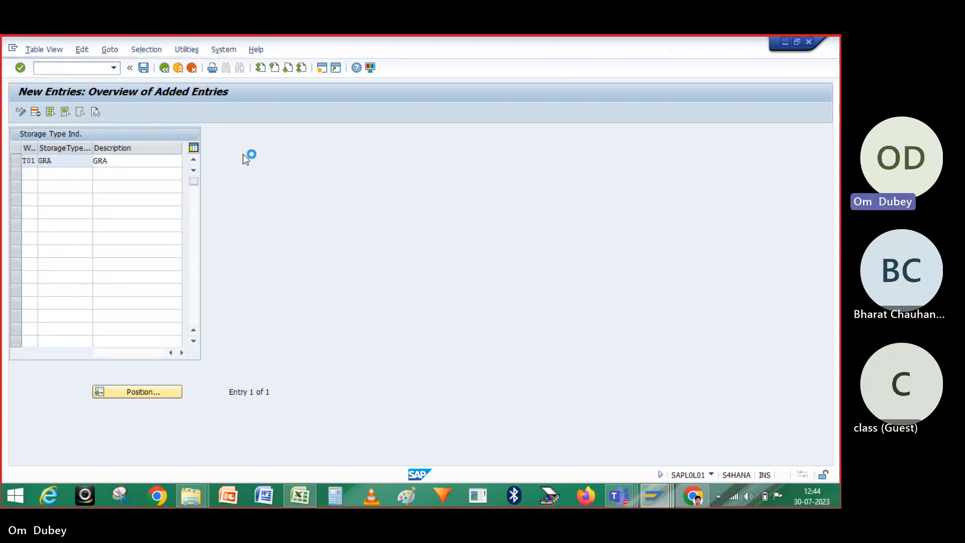
click(164, 68)
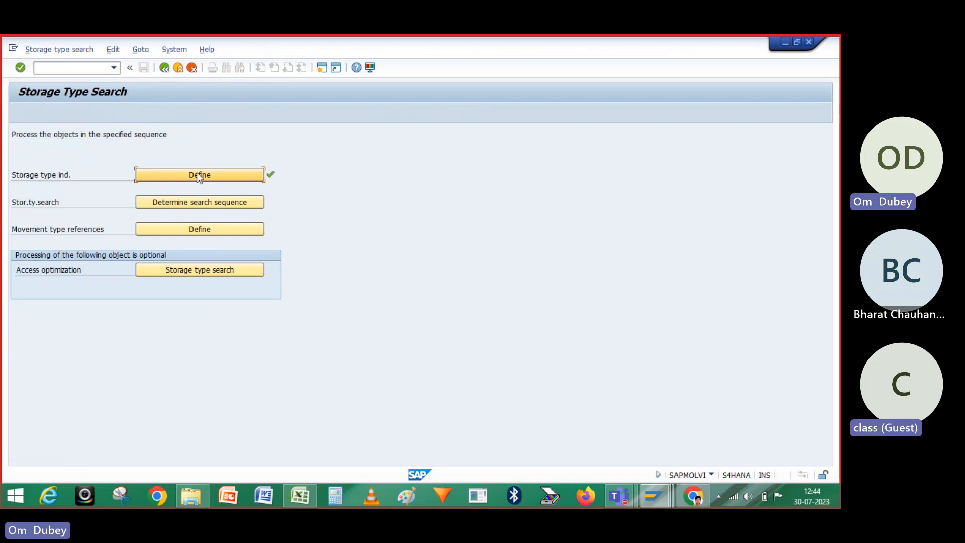
- Open the storage type search sequence table and jump to the entries of warehouse T01
click(187, 202)
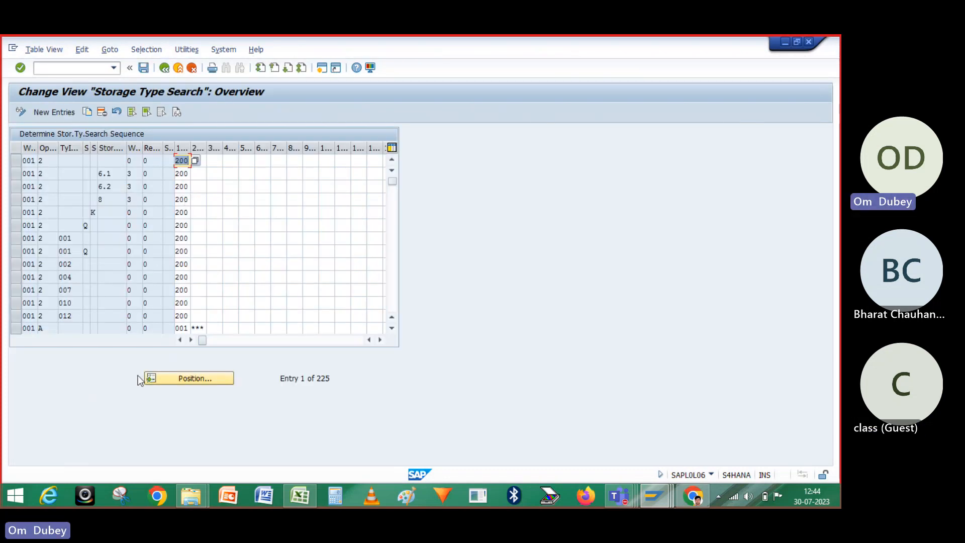
click(181, 383)
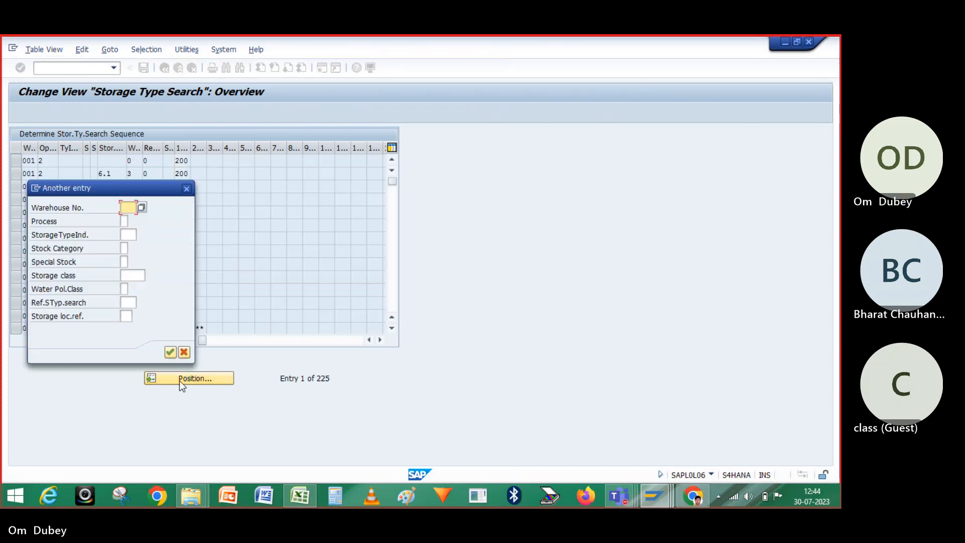
text(2)
key(BackSpace)
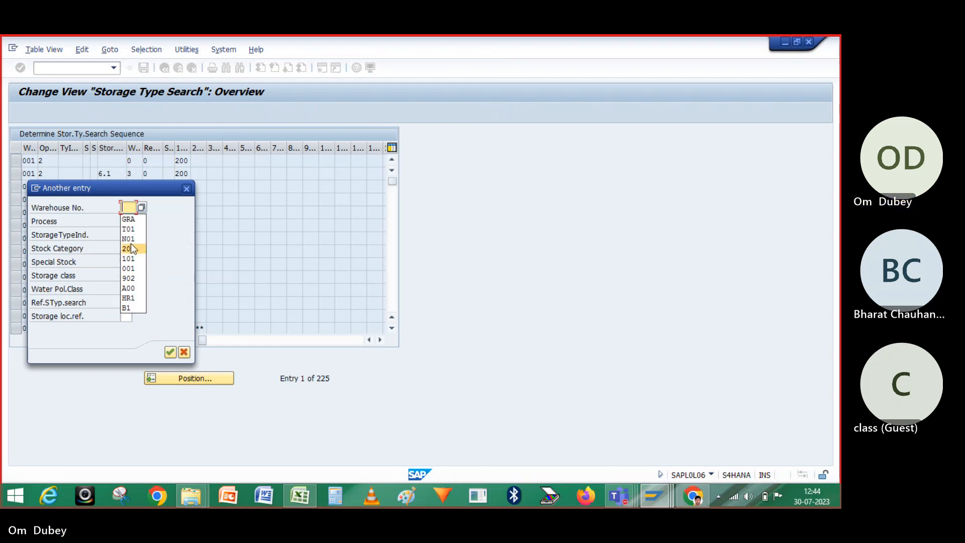
click(130, 228)
key(Return)
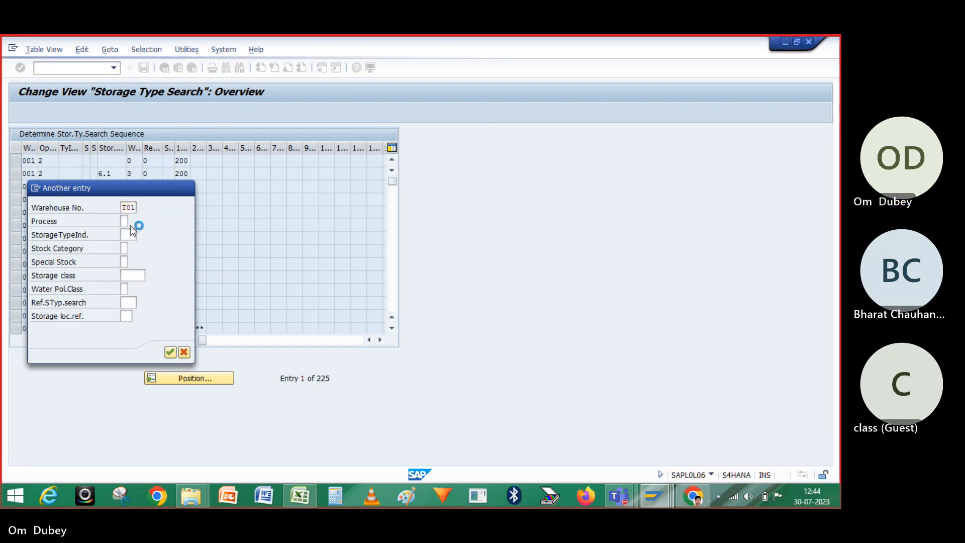
- Look through the storage type search entries of warehouse T01, from the two-step picking rows to the stock removal rows
click(67, 169)
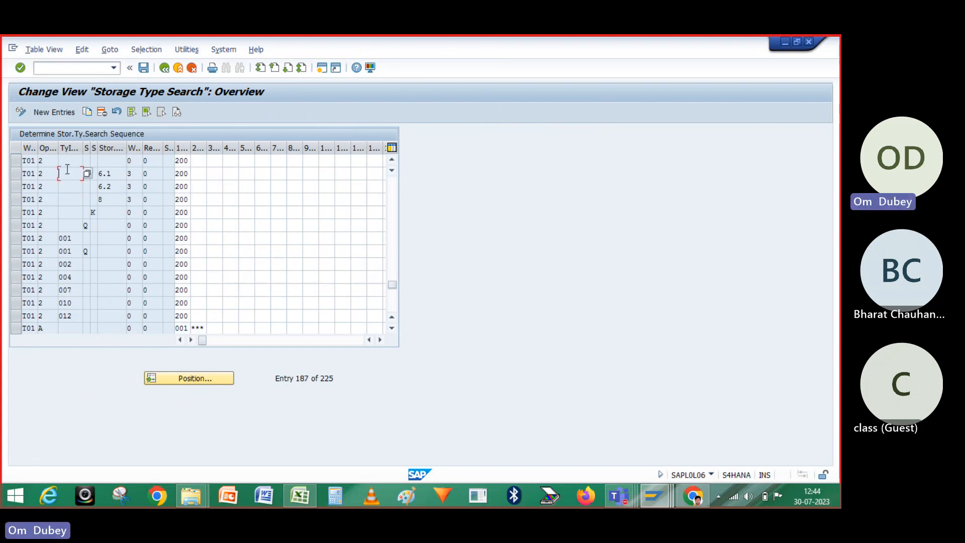
click(54, 162)
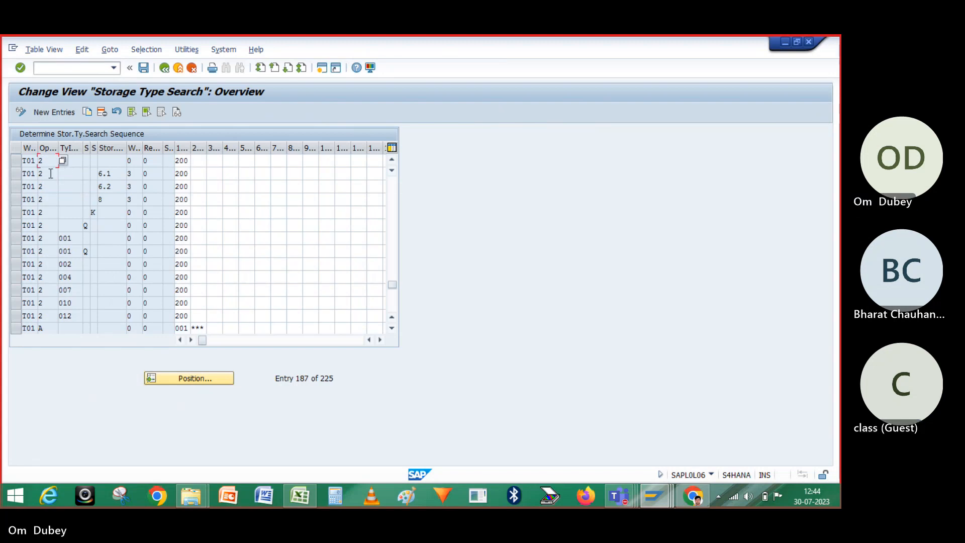
click(35, 162)
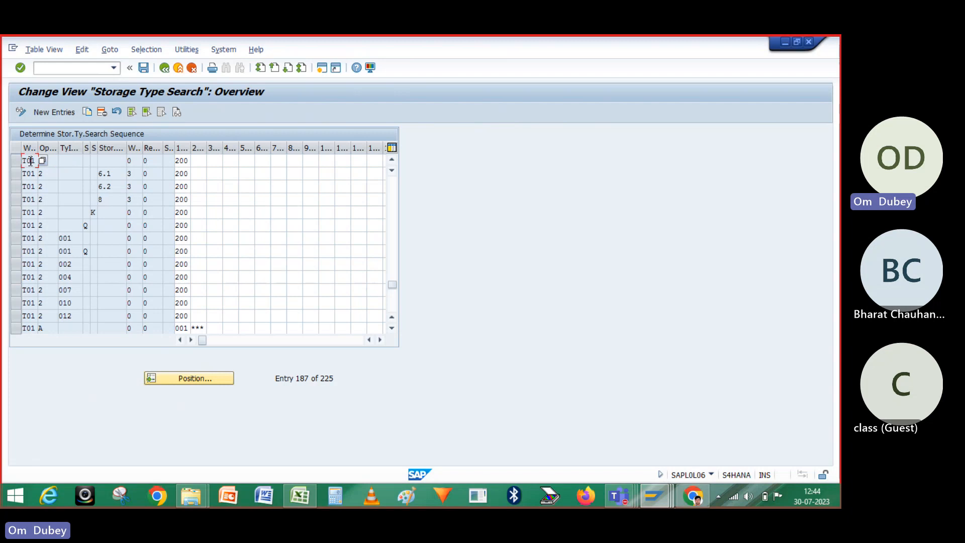
click(56, 159)
click(392, 329)
click(393, 329)
click(393, 329)
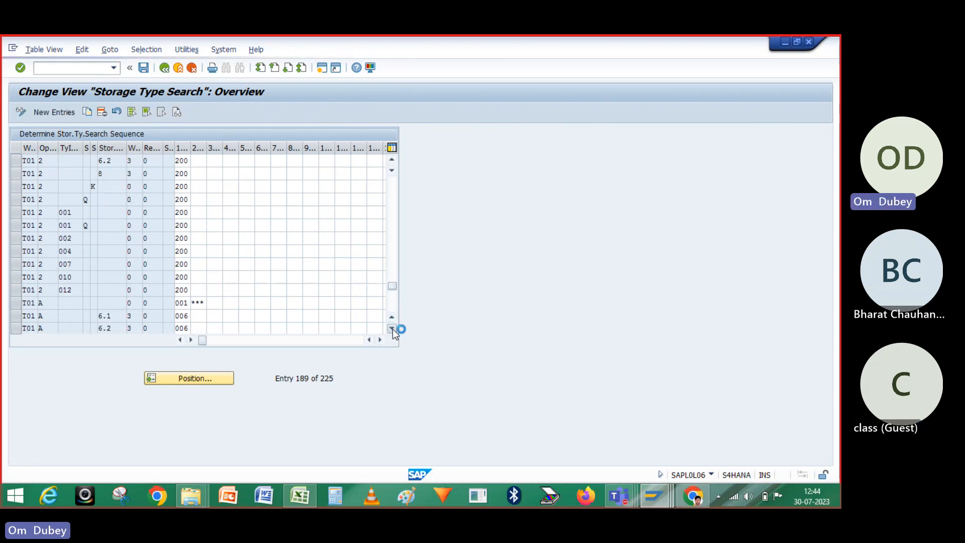
click(393, 329)
click(392, 329)
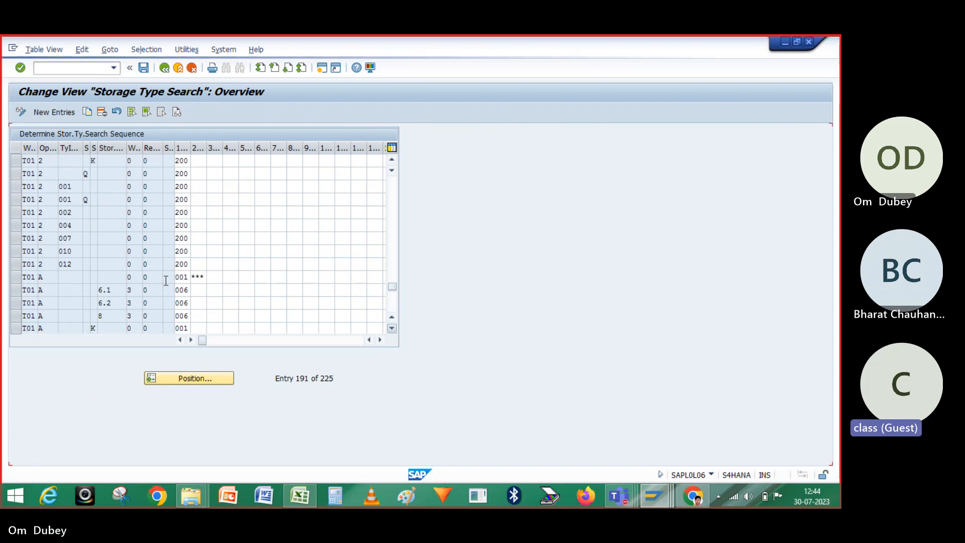
click(392, 329)
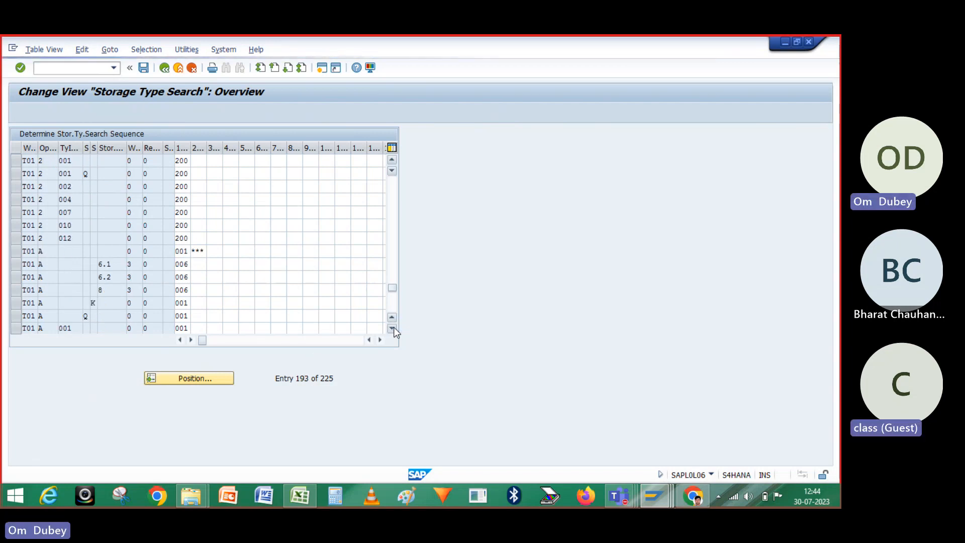
click(393, 328)
click(392, 328)
click(392, 328)
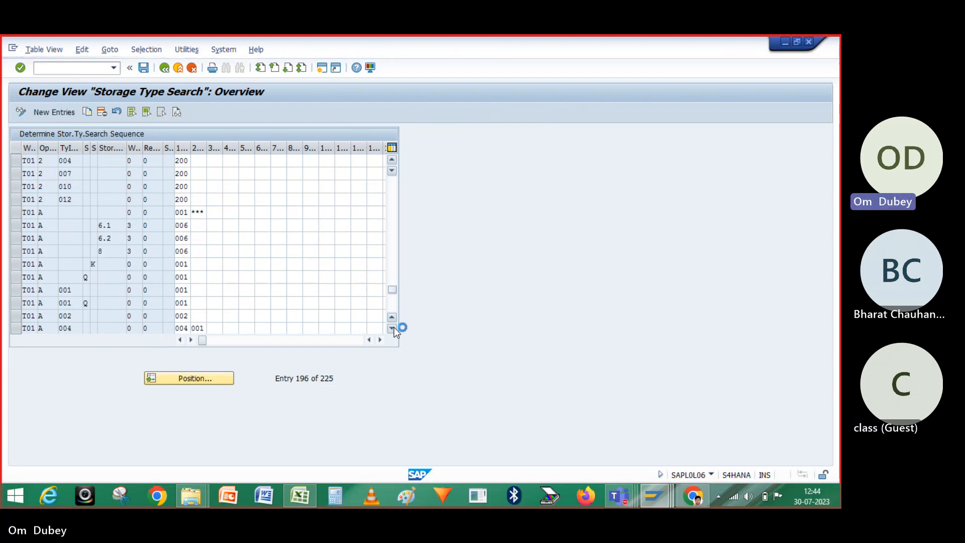
click(392, 328)
click(392, 328)
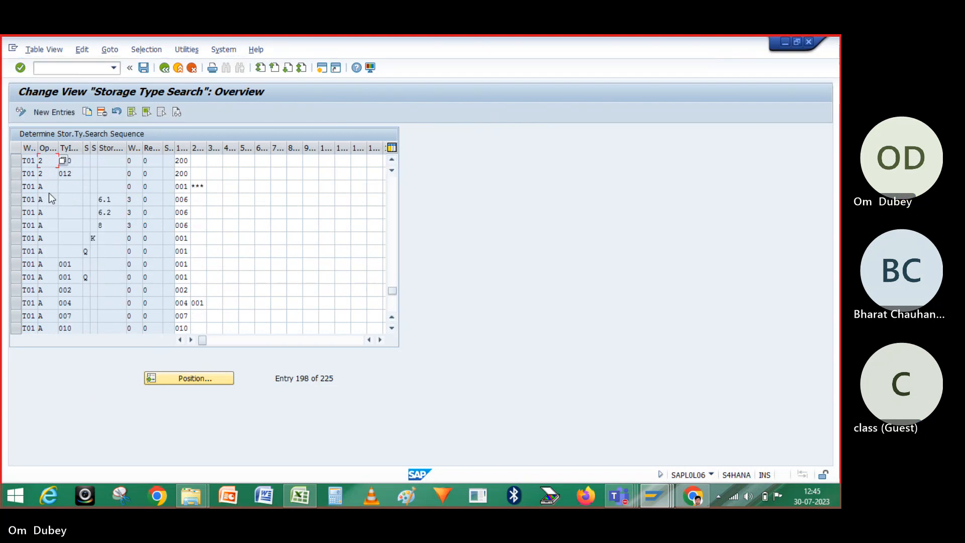
- View the possible process indicators for the first T01 row with operation A, and close the list without changing the value
click(50, 187)
click(60, 187)
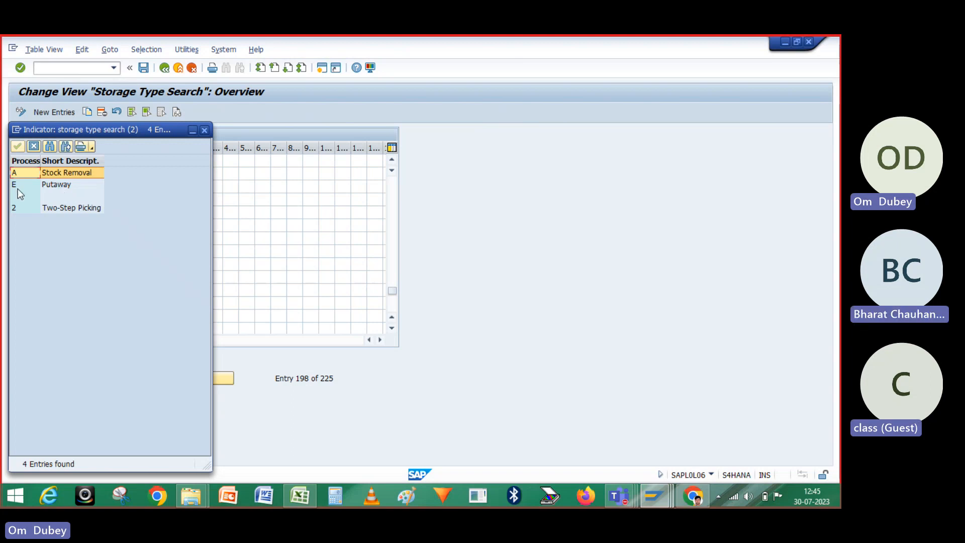
click(205, 130)
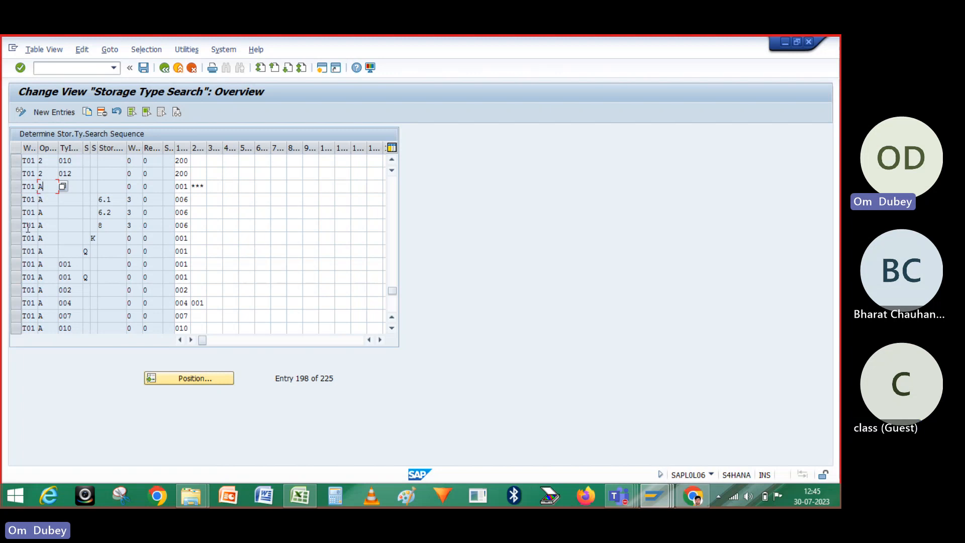
- Jump to the storage type search entries of warehouse T01 with process E
click(173, 378)
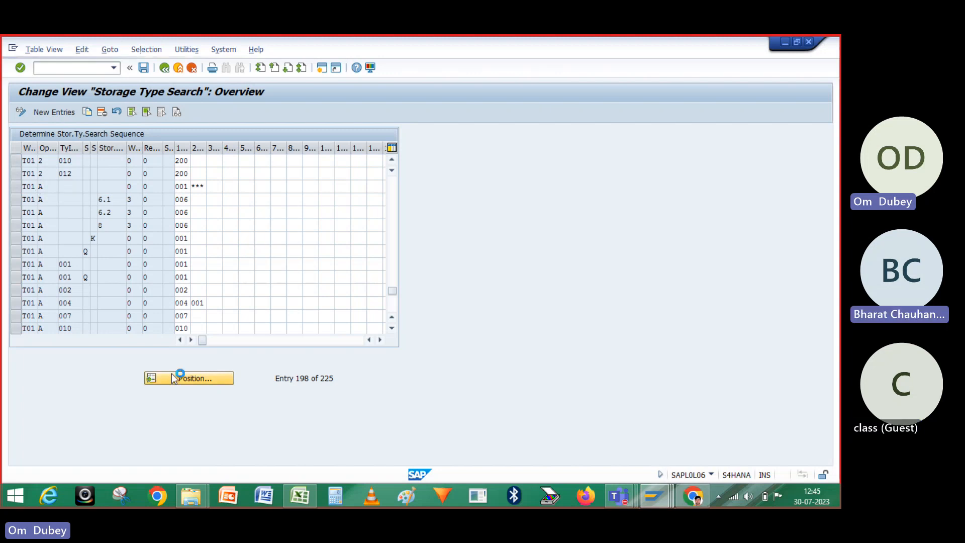
click(135, 215)
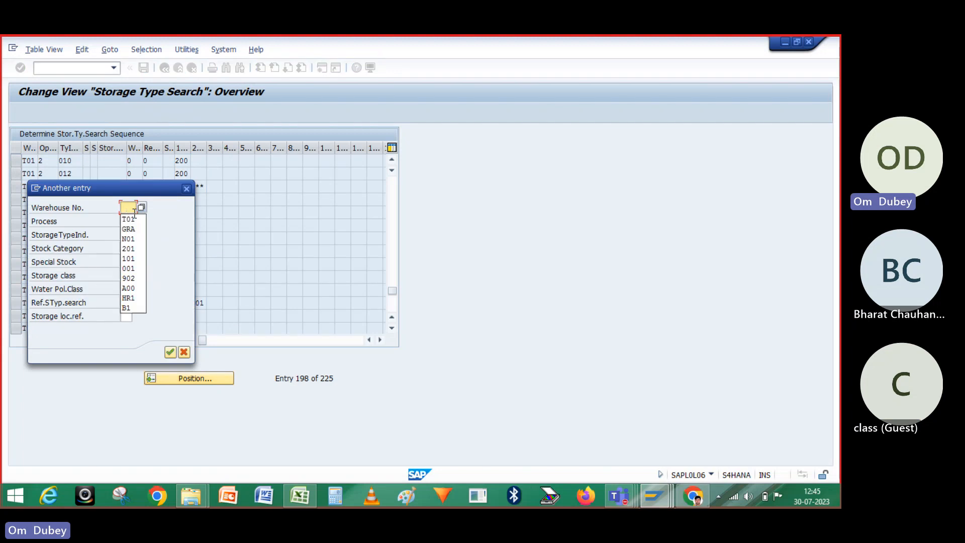
click(133, 217)
click(128, 220)
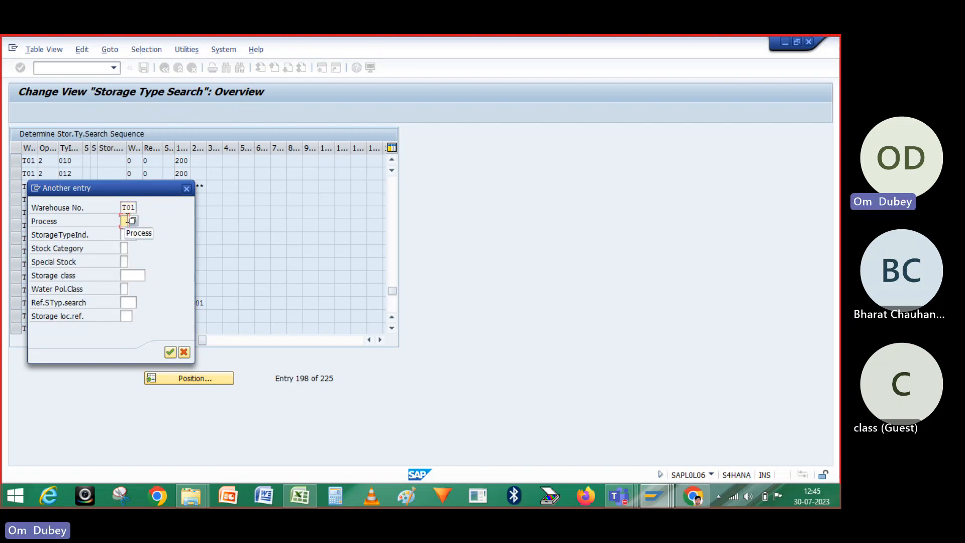
click(131, 221)
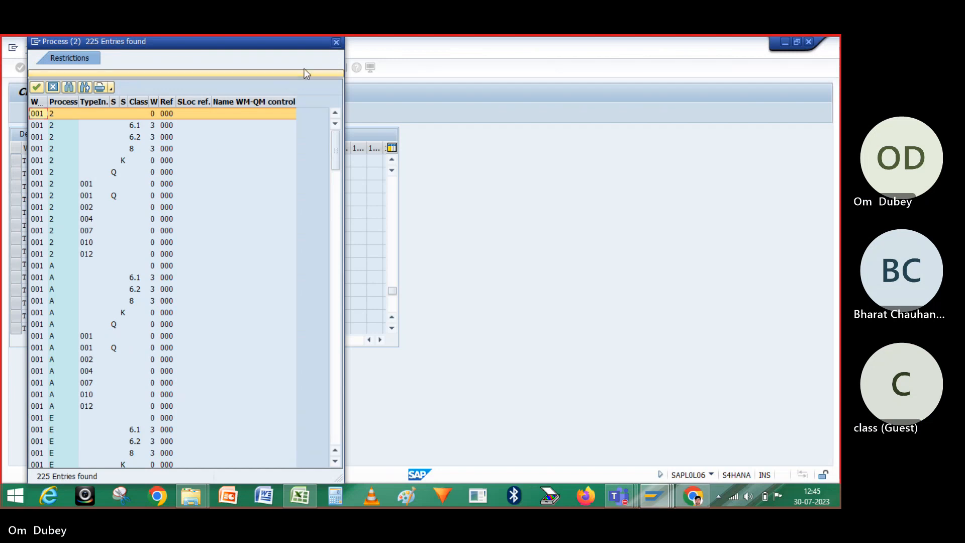
click(334, 45)
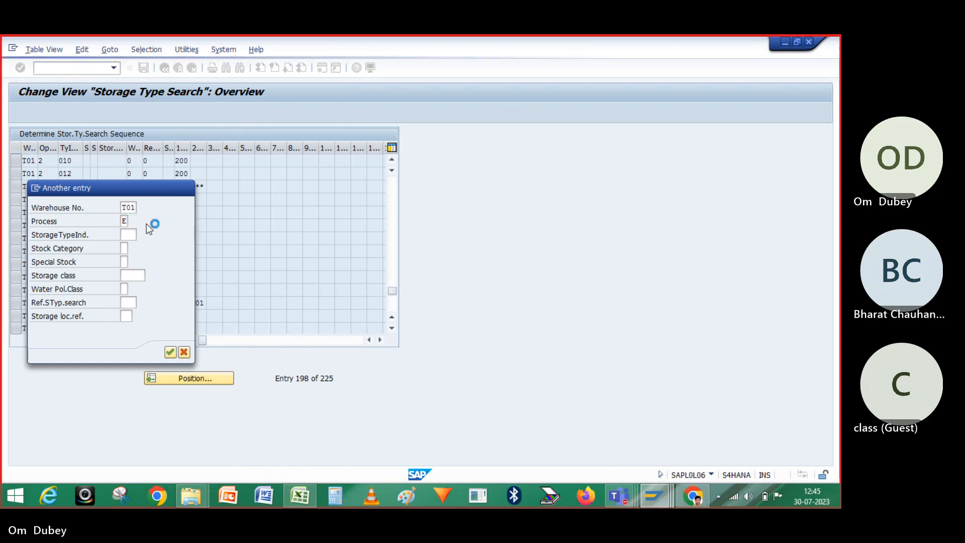
key(Return)
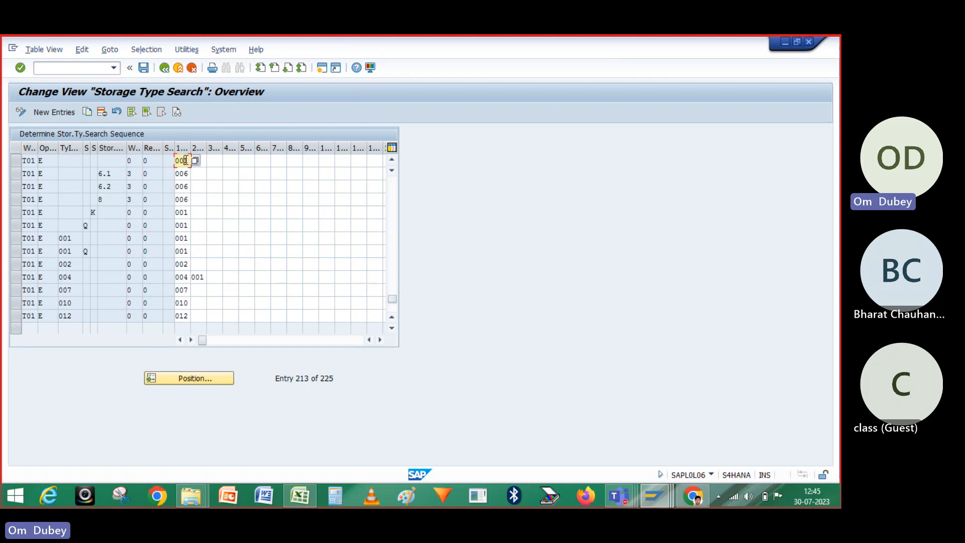
key(Tab)
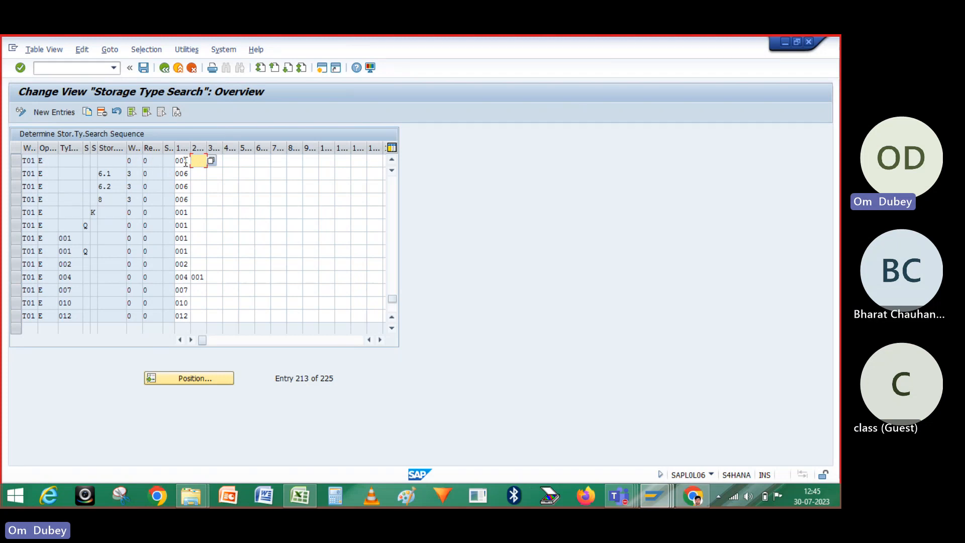
- Copy the first T01 row with operation E, entering operation E and storage type indicator GRA for the new entry
click(15, 161)
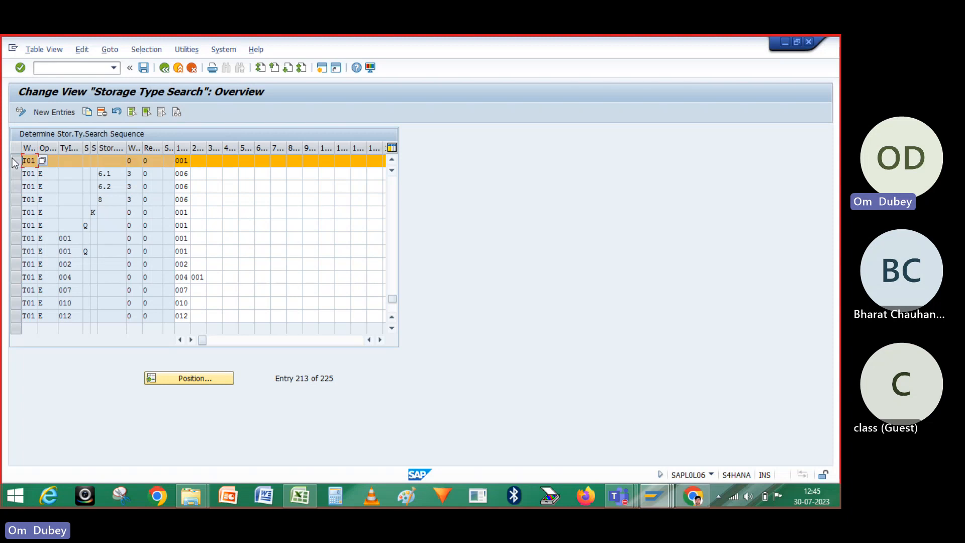
click(89, 112)
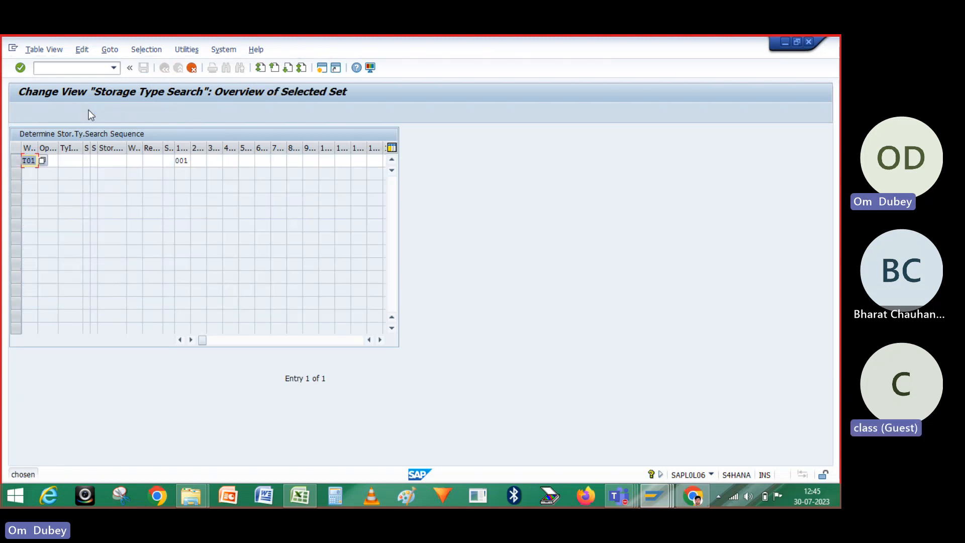
click(50, 161)
text(E)
click(77, 161)
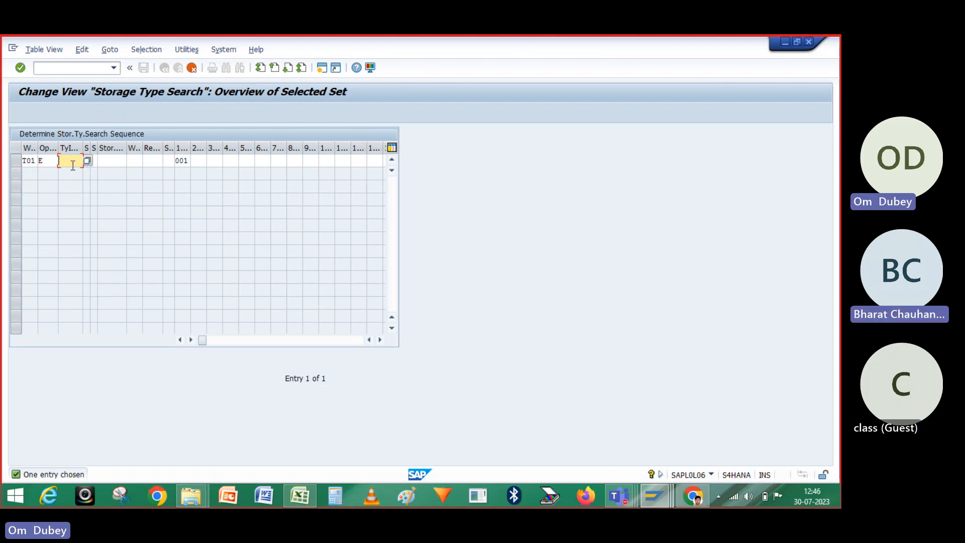
text(GRA)
click(105, 161)
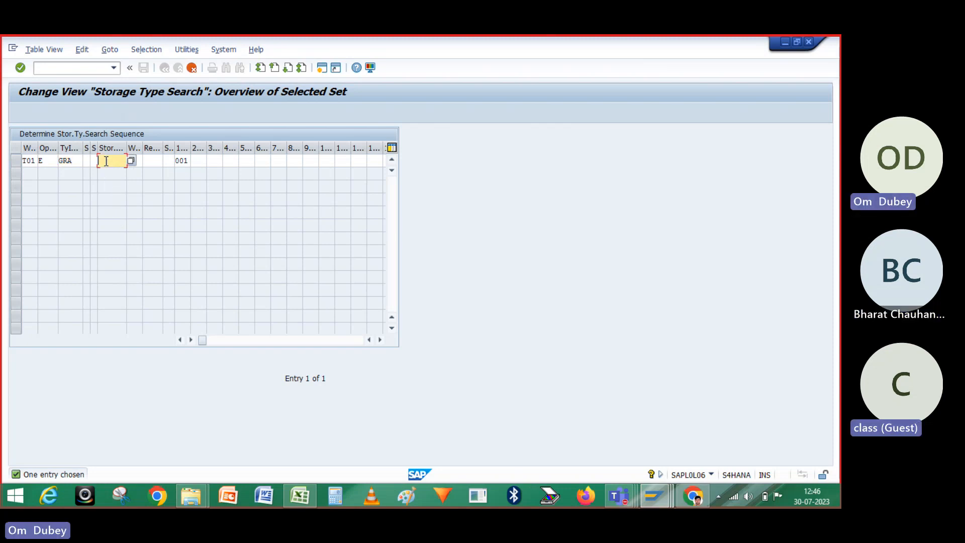
- Set the first storage type in the copied entry's search sequence to GRA and confirm the entry
click(187, 160)
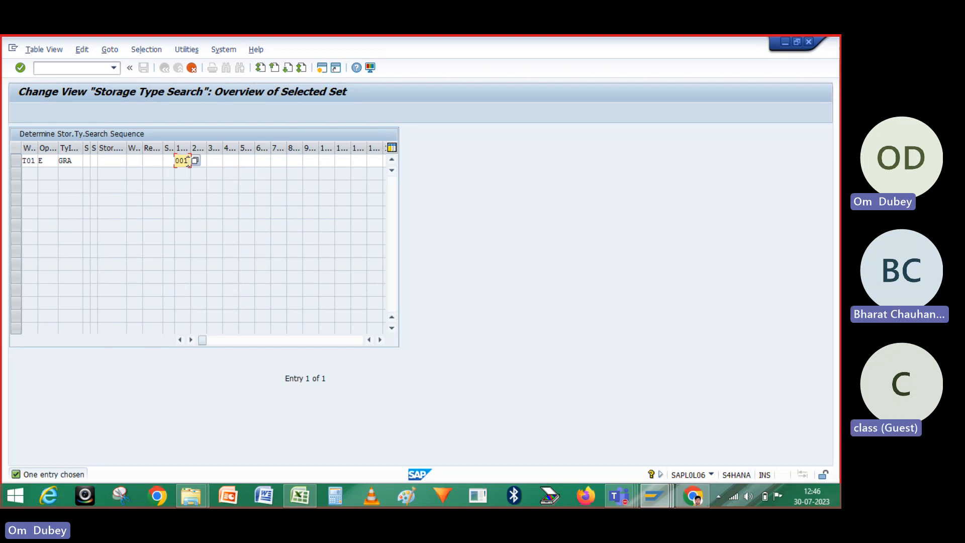
key(BackSpace)
key(BackSpace)
key(BackSpace)
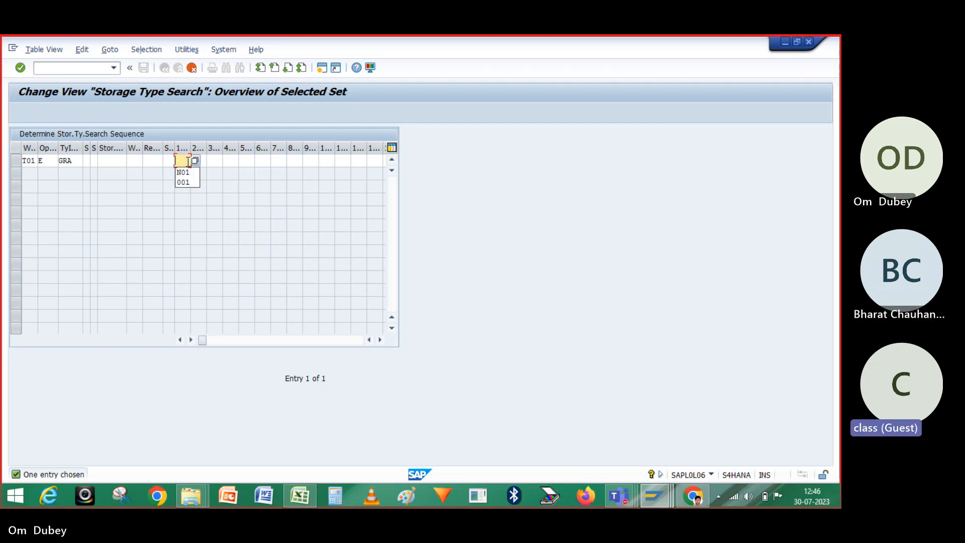
text(GRA)
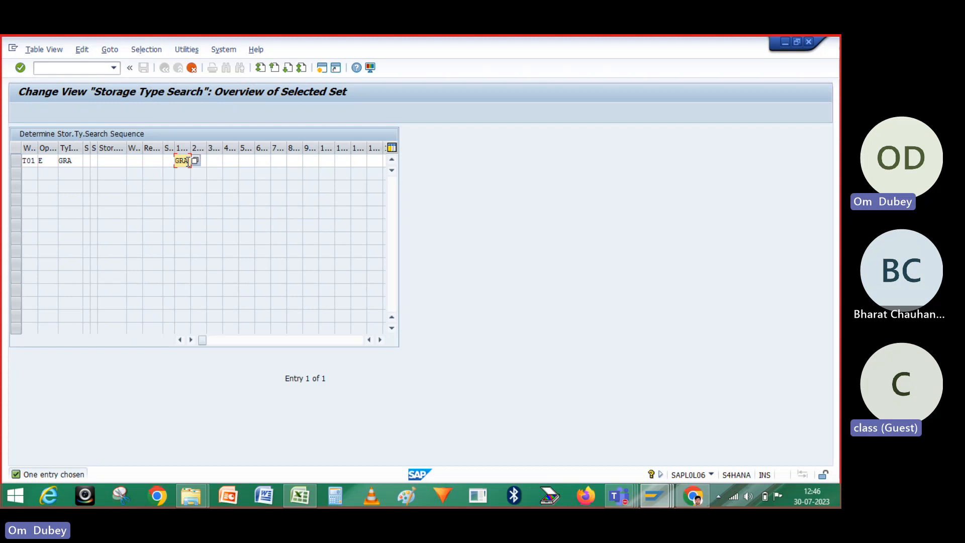
click(75, 161)
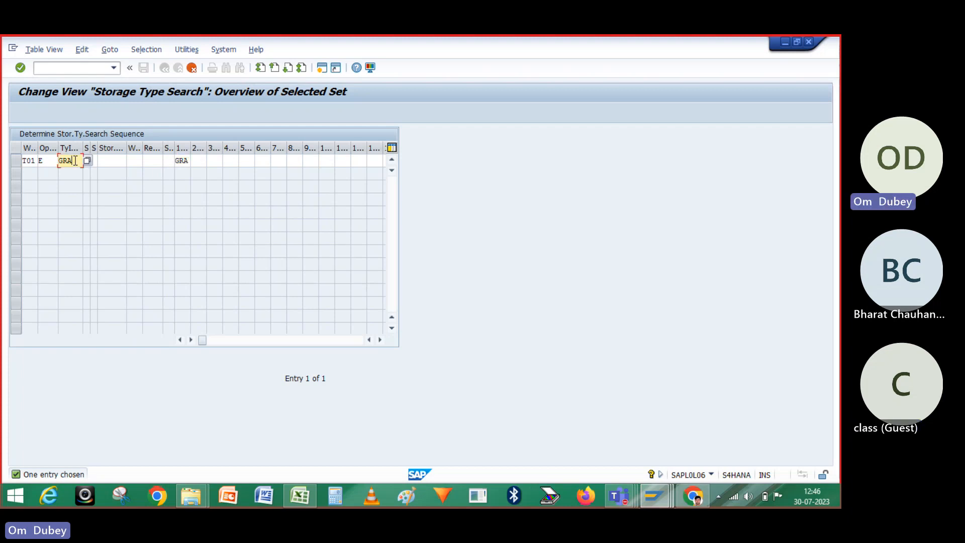
click(189, 161)
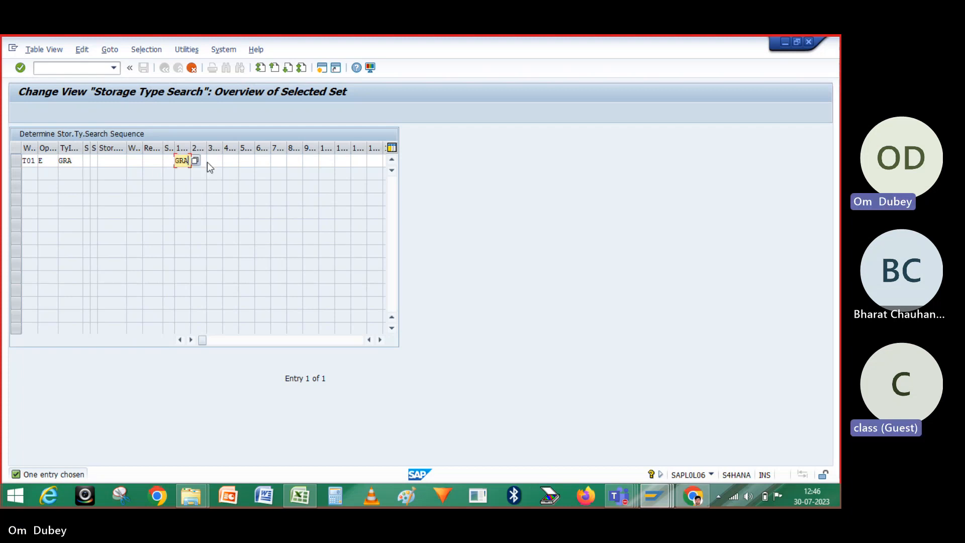
click(213, 161)
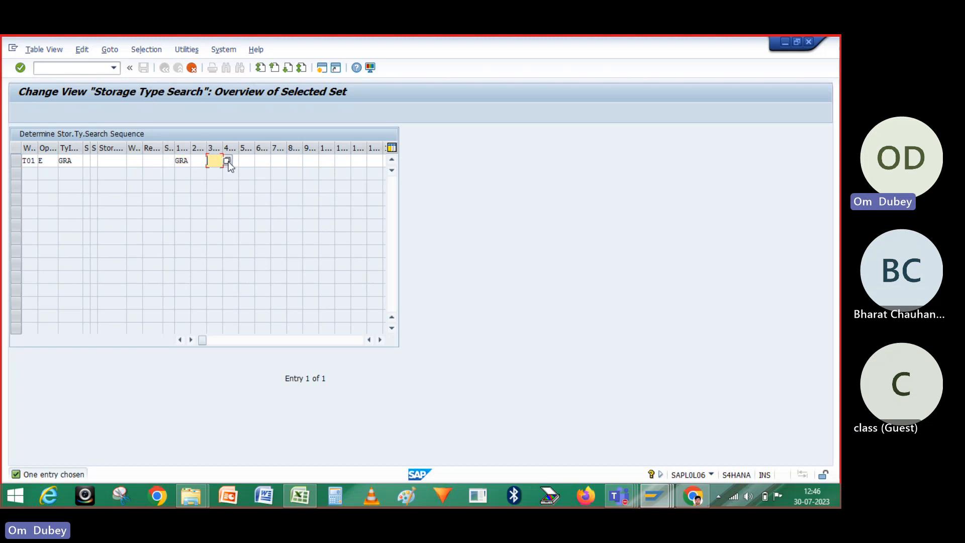
click(230, 161)
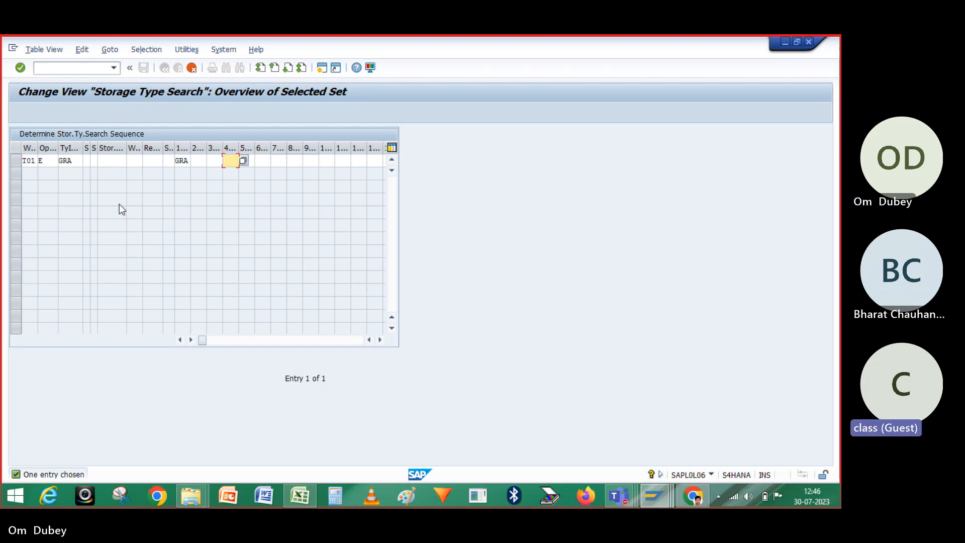
key(Return)
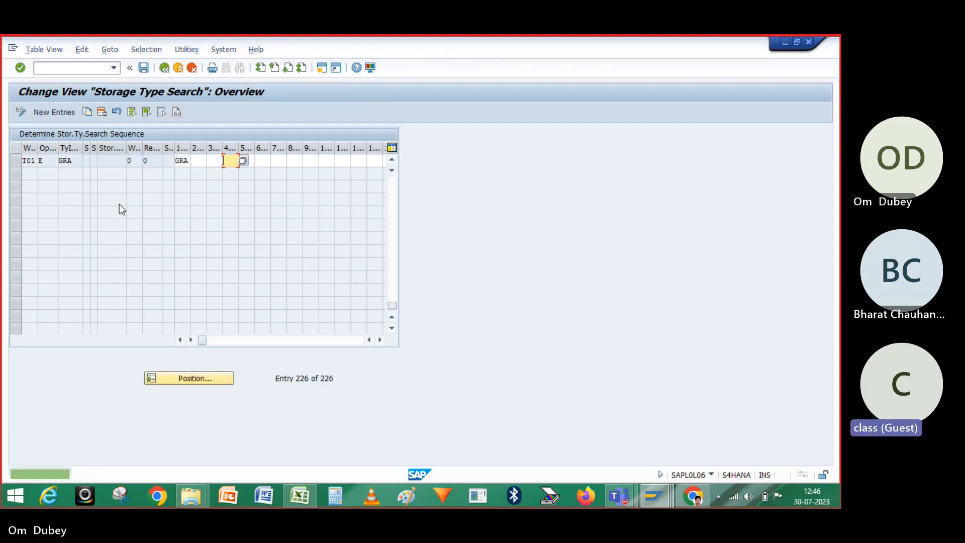
- Save the new search sequence entry with the proposed customizing request and return to the Storage Type Search overview
click(144, 68)
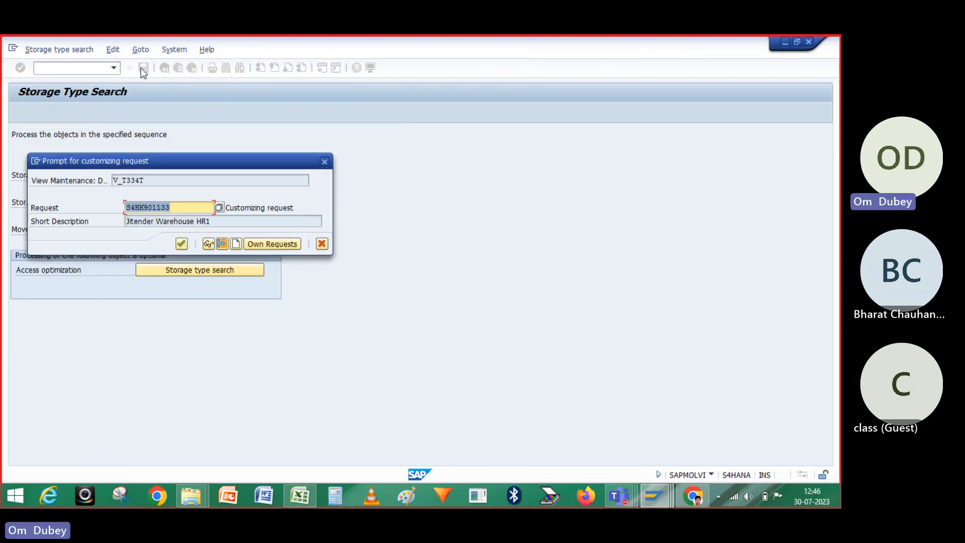
click(181, 243)
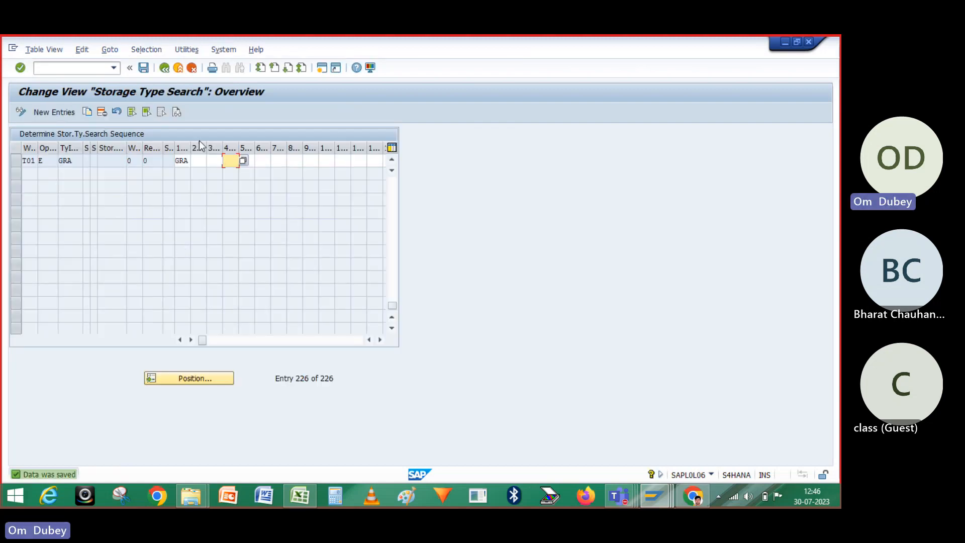
click(165, 68)
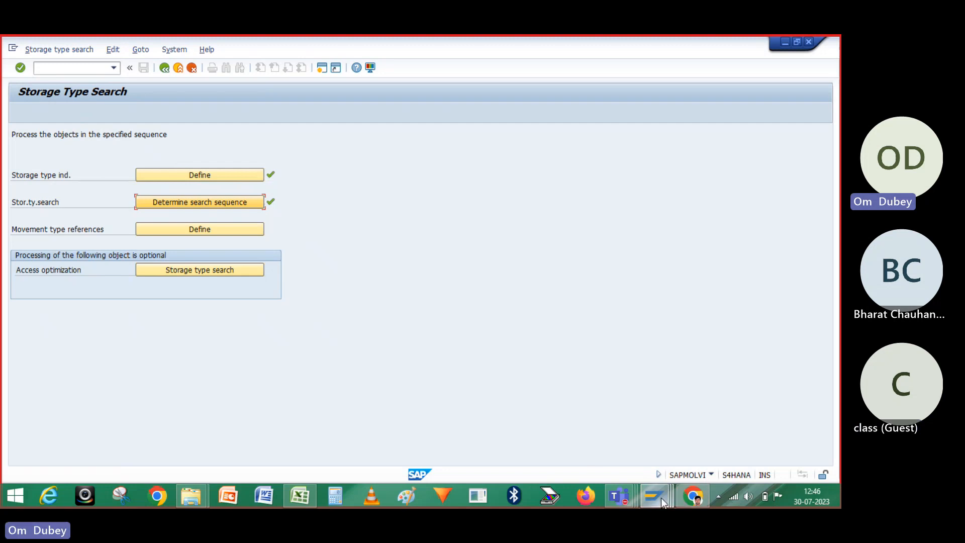
- In the Change Material 2115 session, set the stock placement indicator to GRA, save the material and leave the transaction
mouse_move(662, 498)
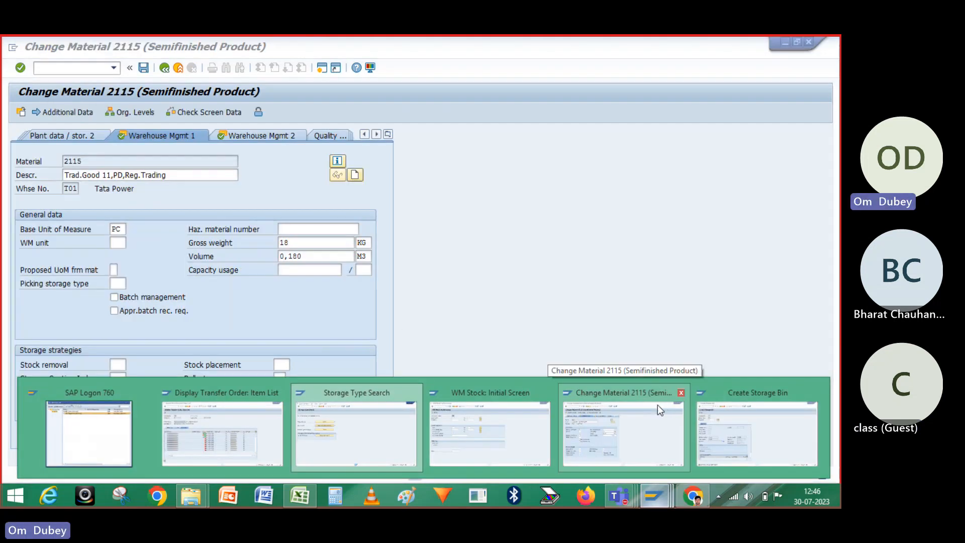
click(658, 406)
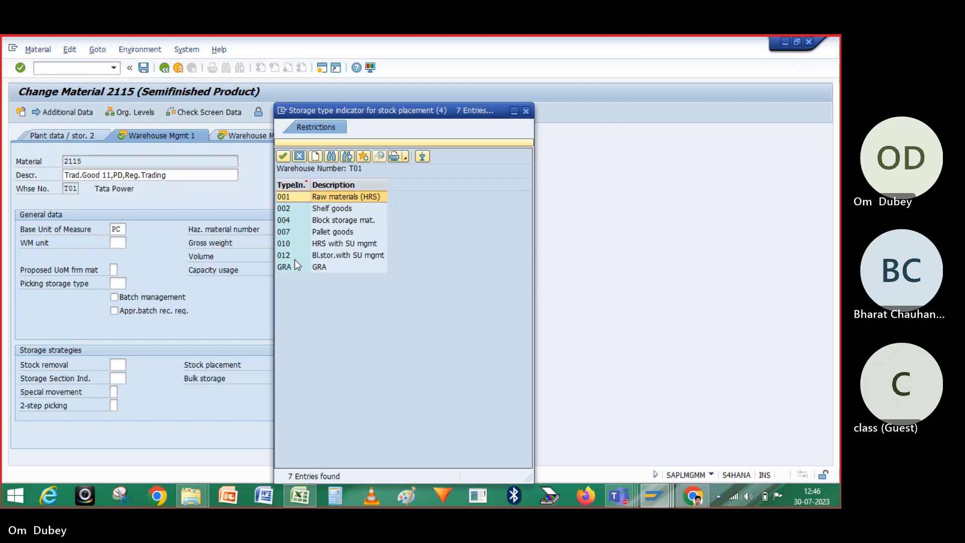
double_click(289, 269)
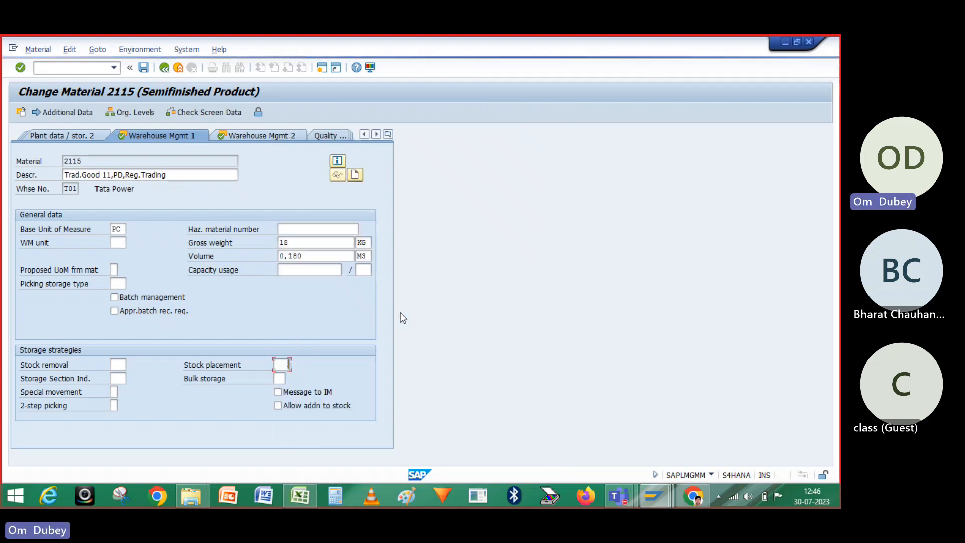
click(143, 67)
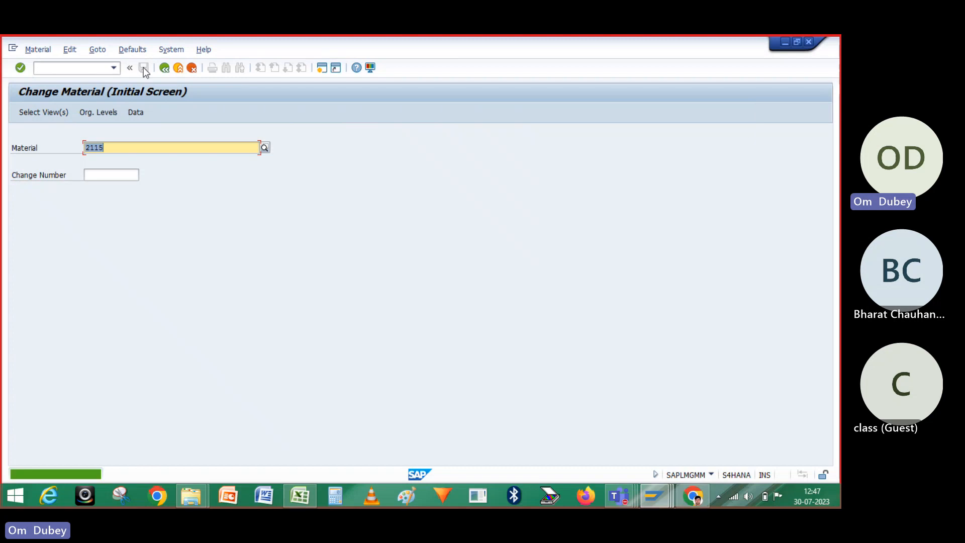
click(163, 69)
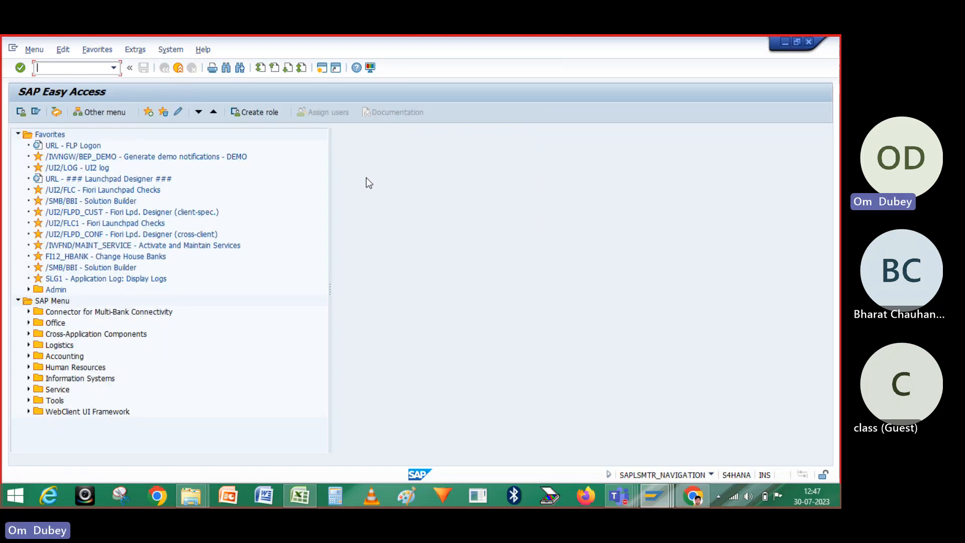
- Return from Storage Type Search to the IMG structure and collapse the Strategies and Master Data nodes under Warehouse Management
key(alt+Tab)
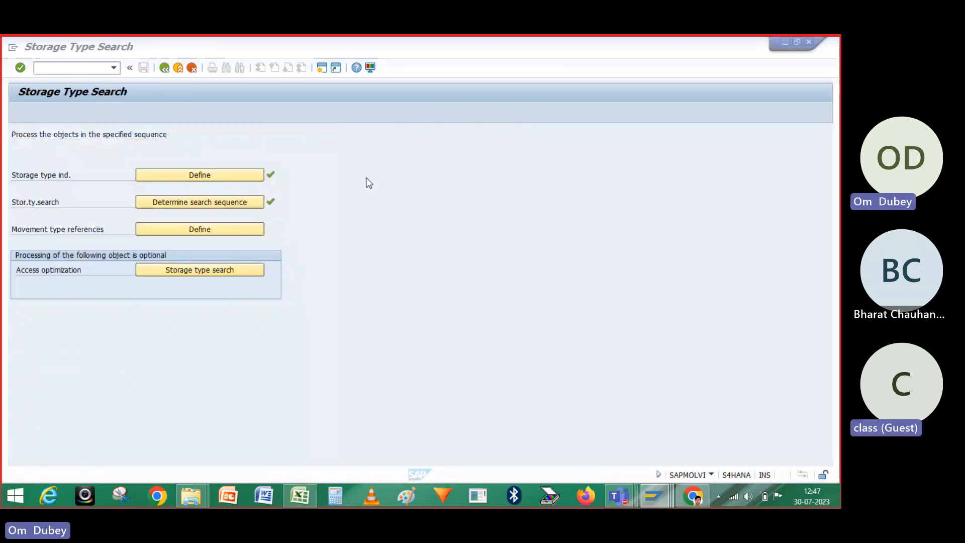
click(164, 69)
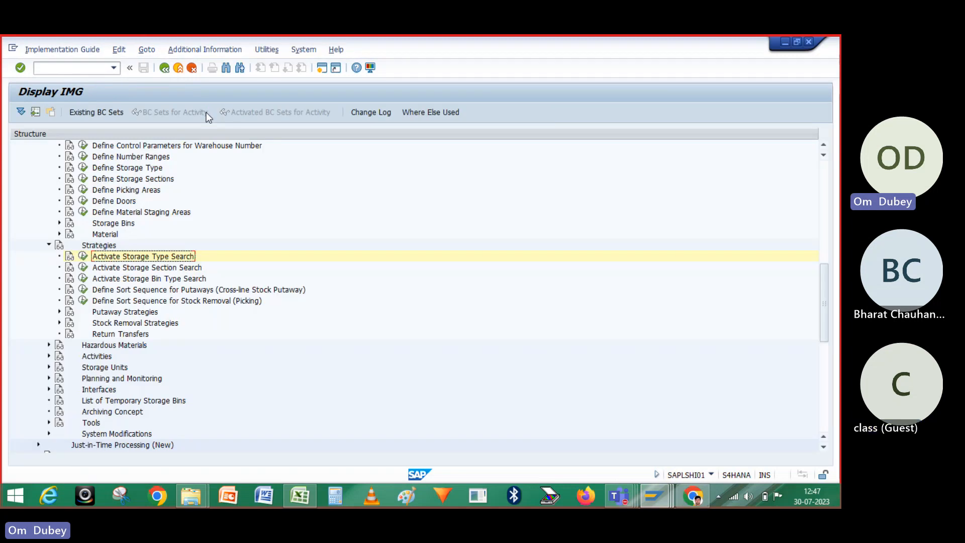
click(49, 245)
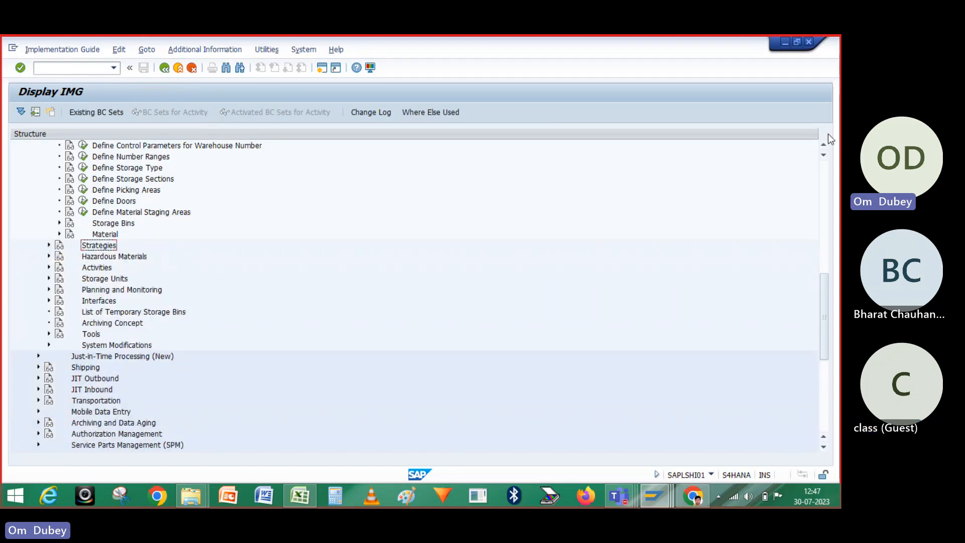
click(825, 143)
click(825, 144)
click(825, 144)
click(825, 144)
click(825, 144)
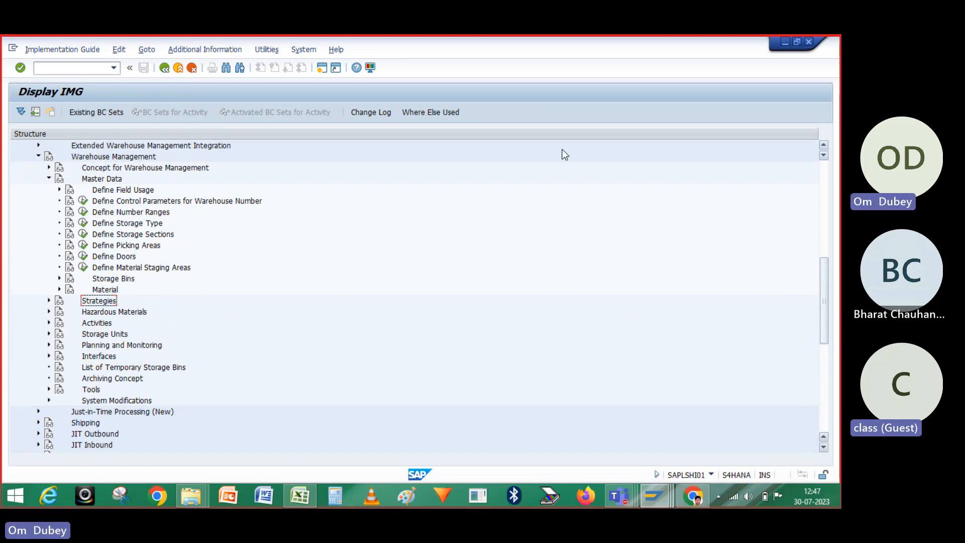
click(49, 179)
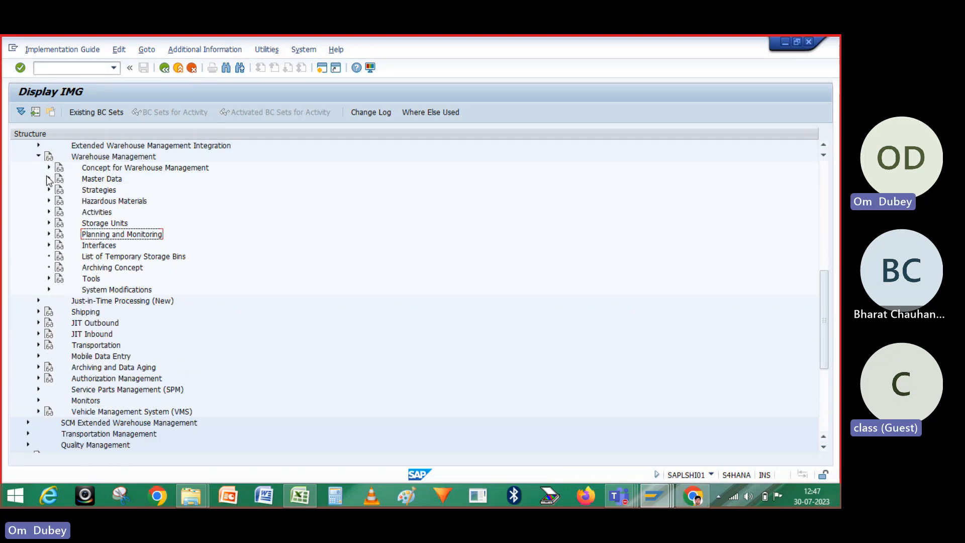
- Open the warehouse management movement types table from the Transfers activities of Warehouse Management
click(48, 212)
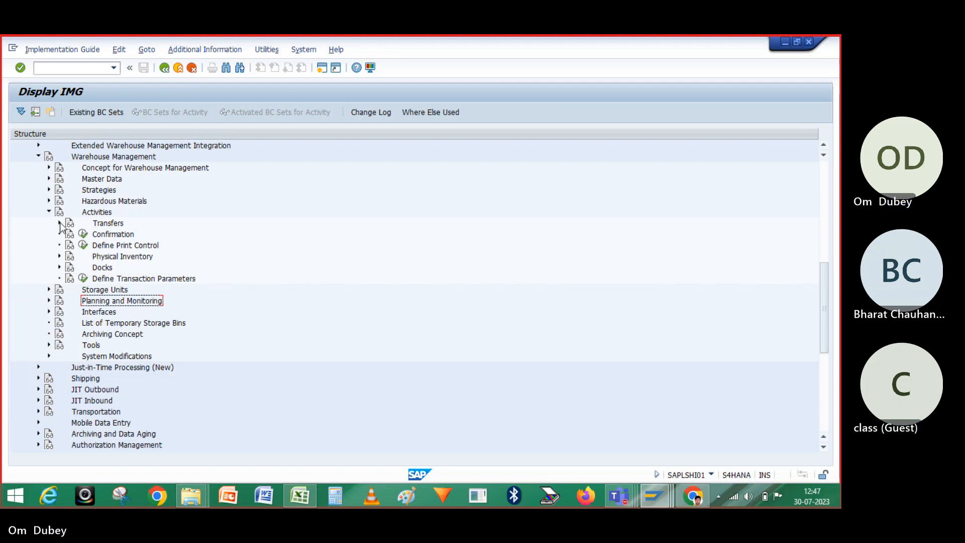
click(59, 223)
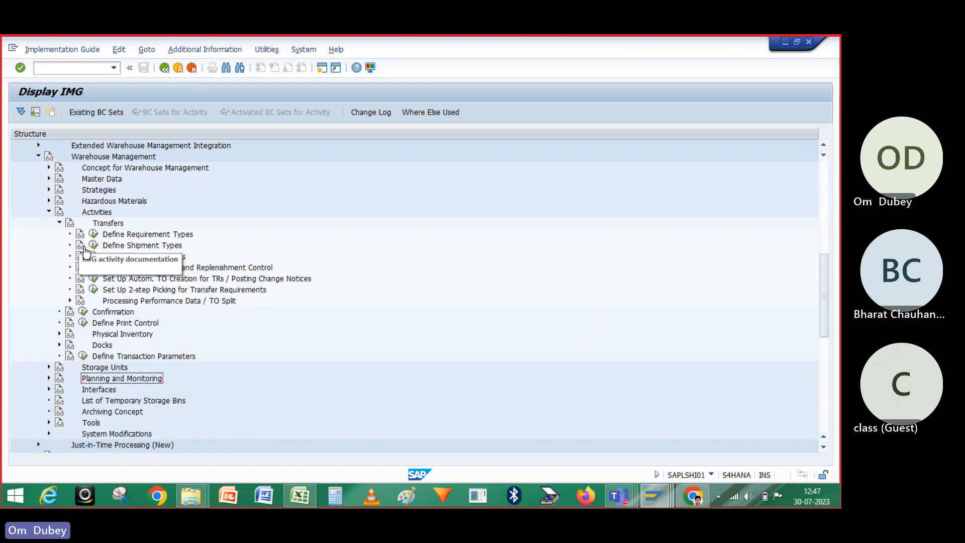
click(94, 258)
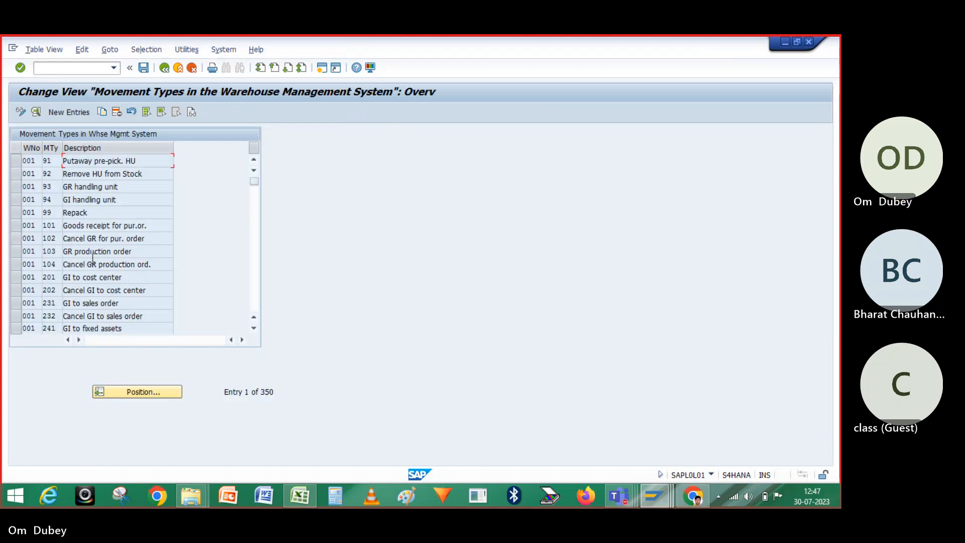
- Find movement type 101 of warehouse T01 in the movement types table and open its details
click(134, 390)
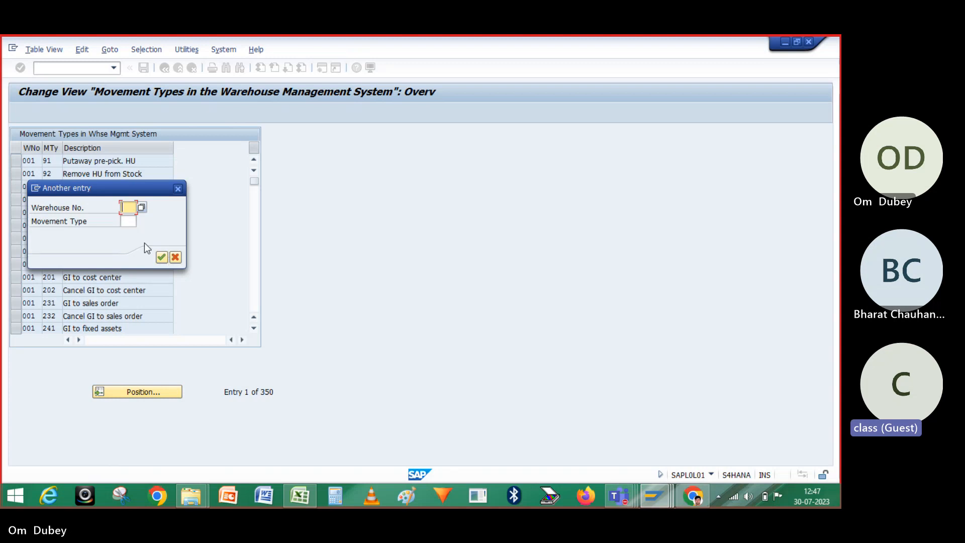
key(space)
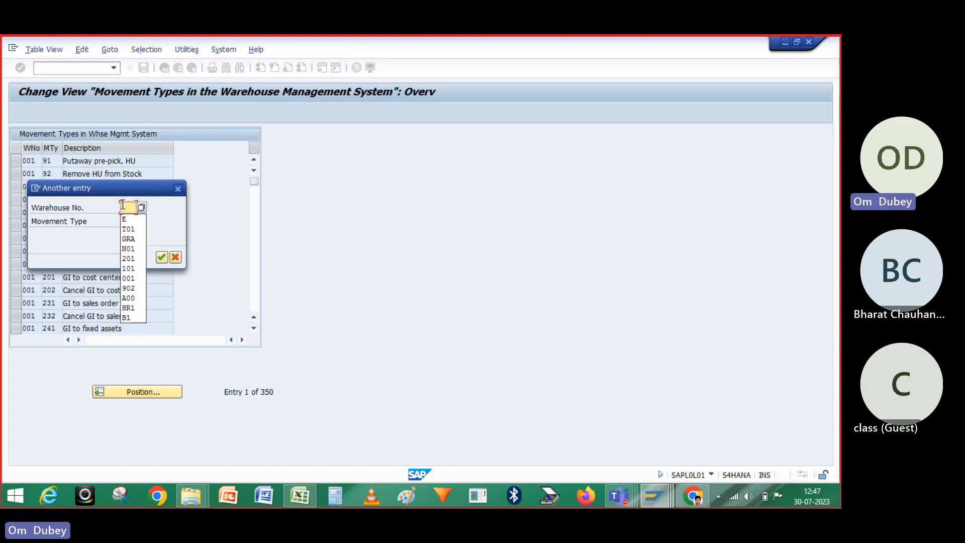
text(T01)
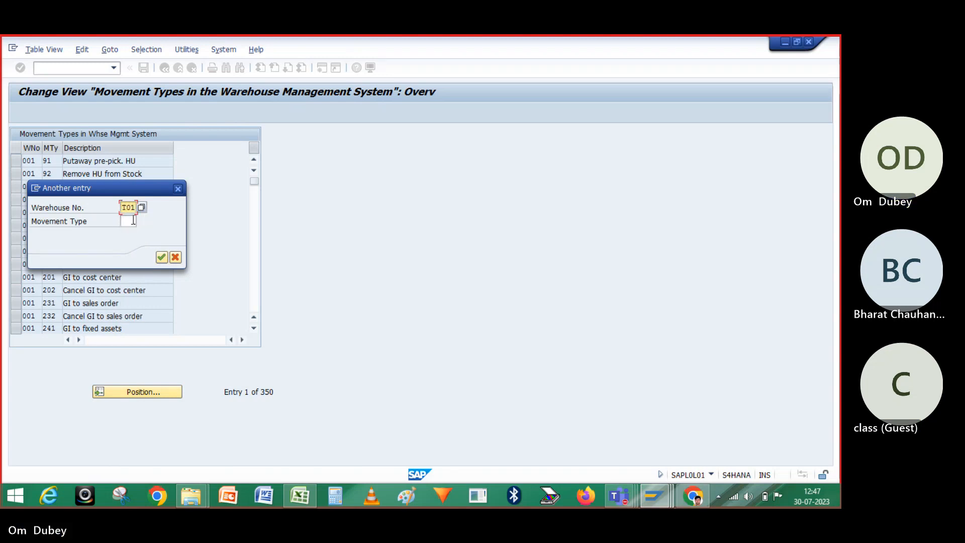
click(133, 220)
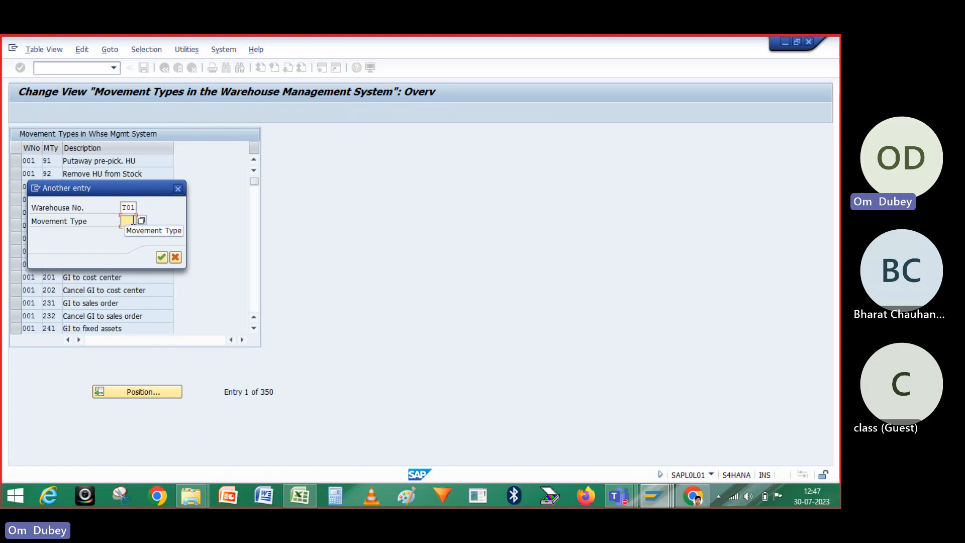
text(101)
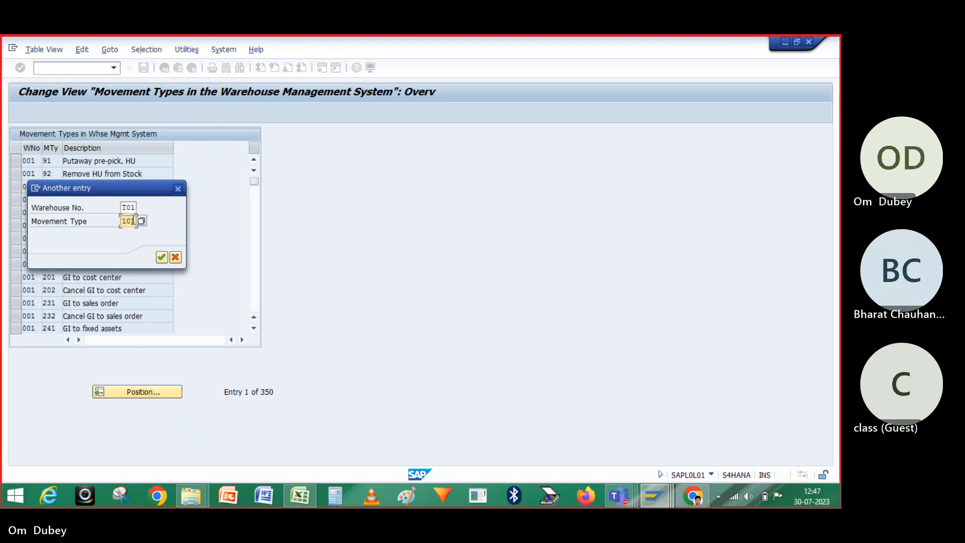
key(Return)
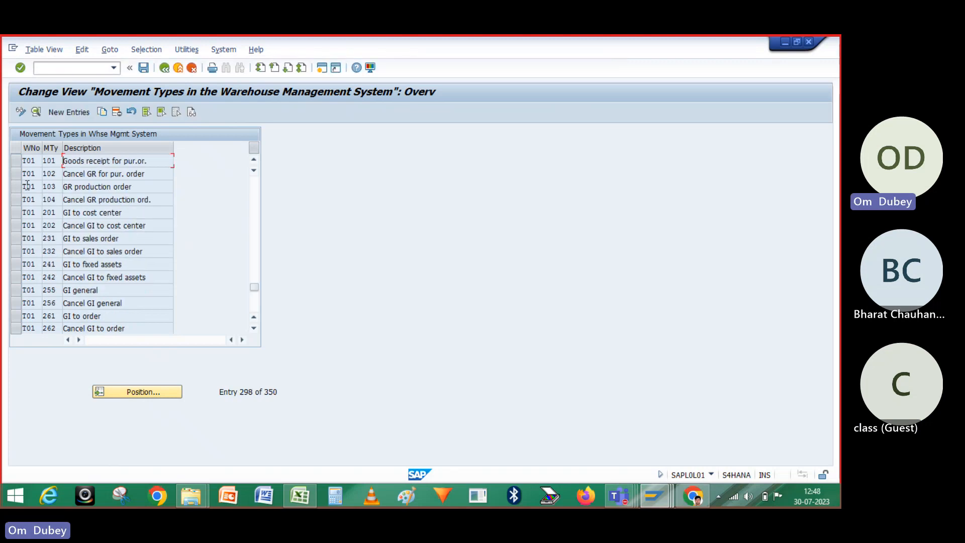
click(14, 161)
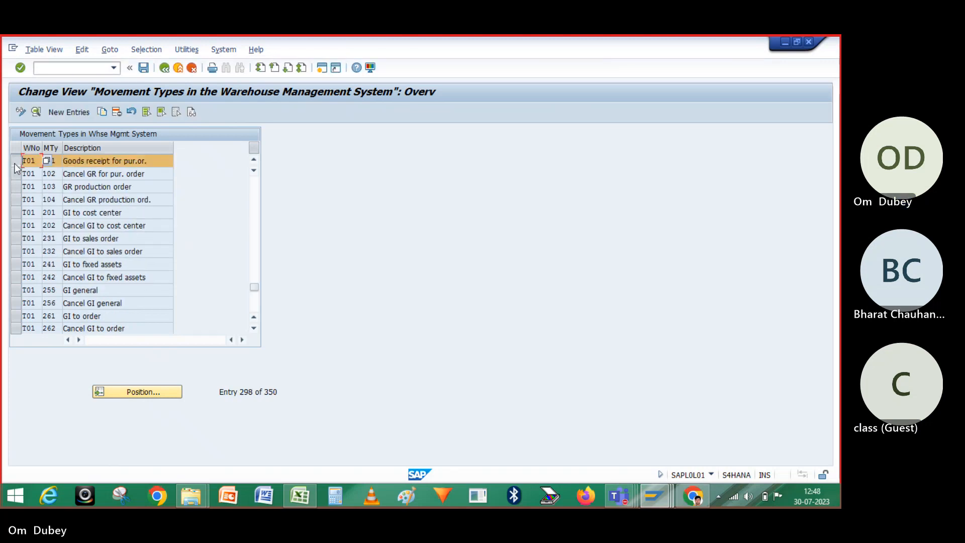
click(36, 112)
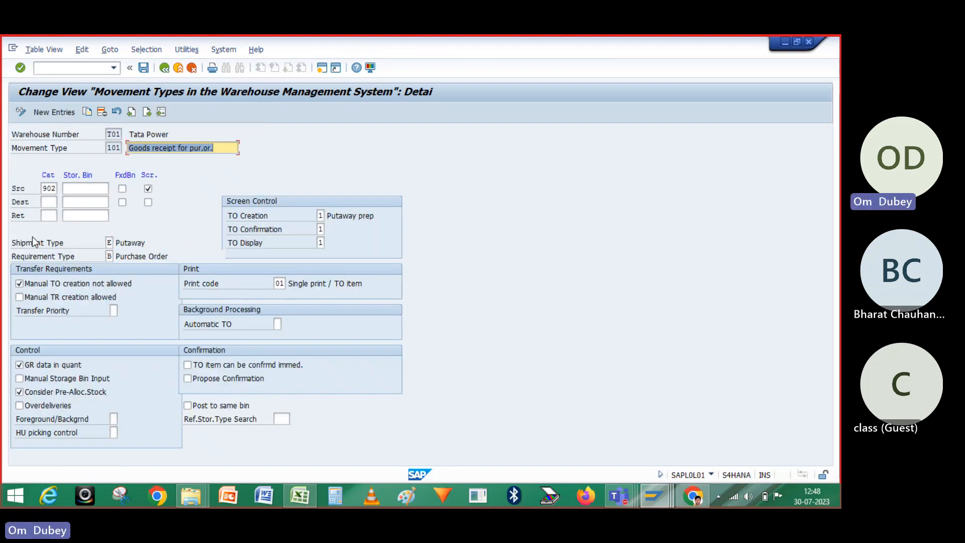
- Examine the source storage type, storage bins, shipment type and requirement type of WM movement type 101
click(55, 189)
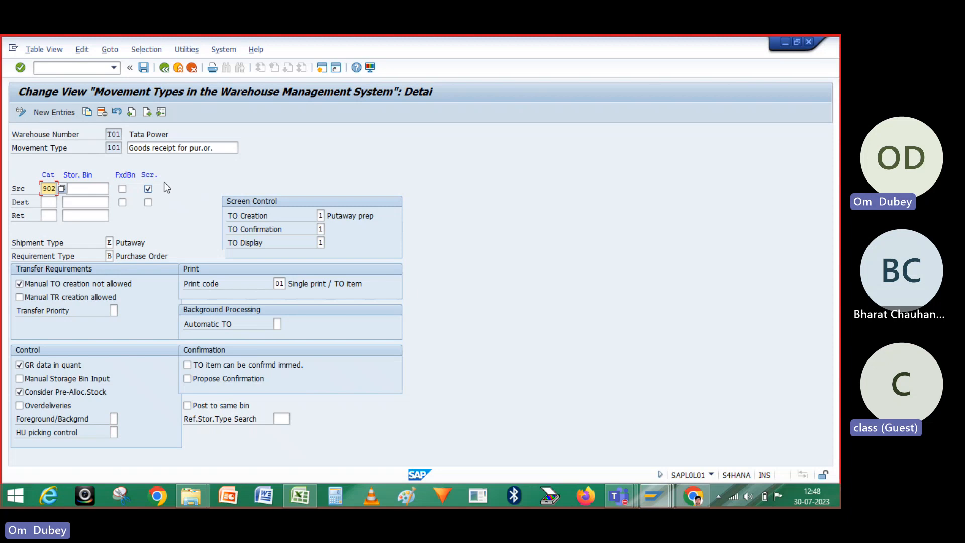
click(90, 187)
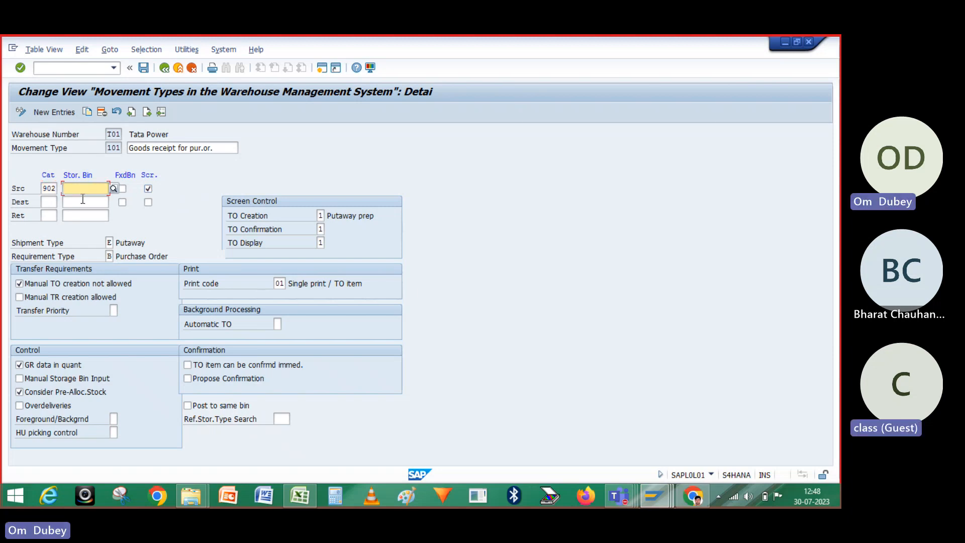
click(82, 200)
click(91, 189)
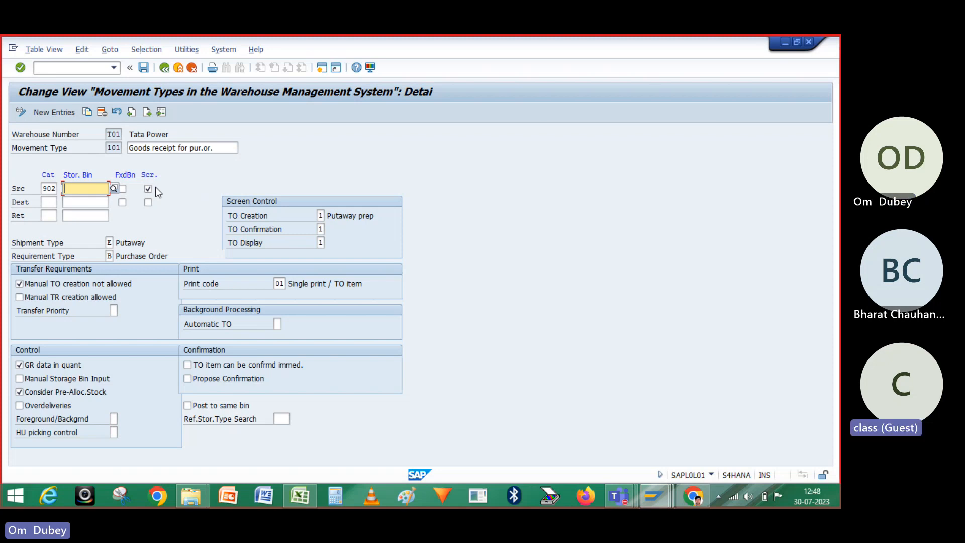
click(71, 64)
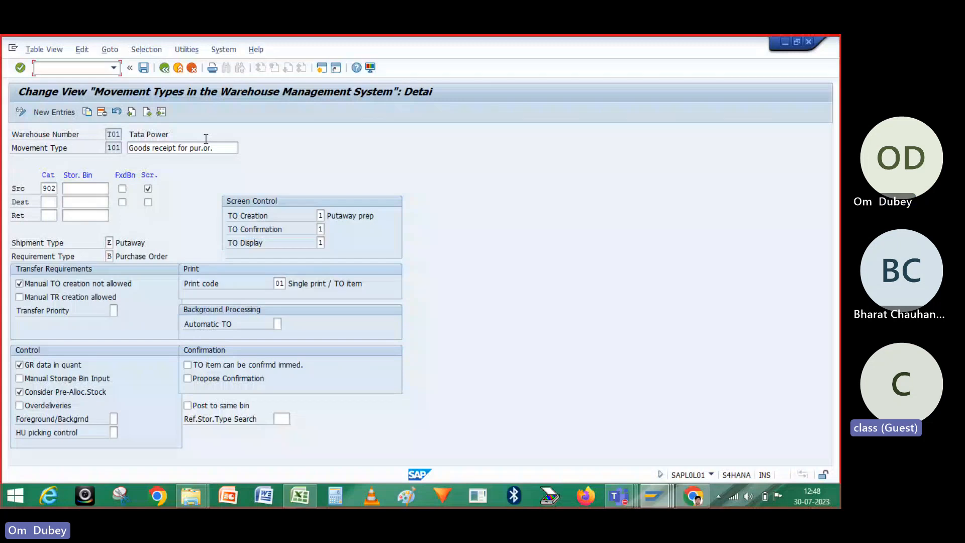
click(117, 148)
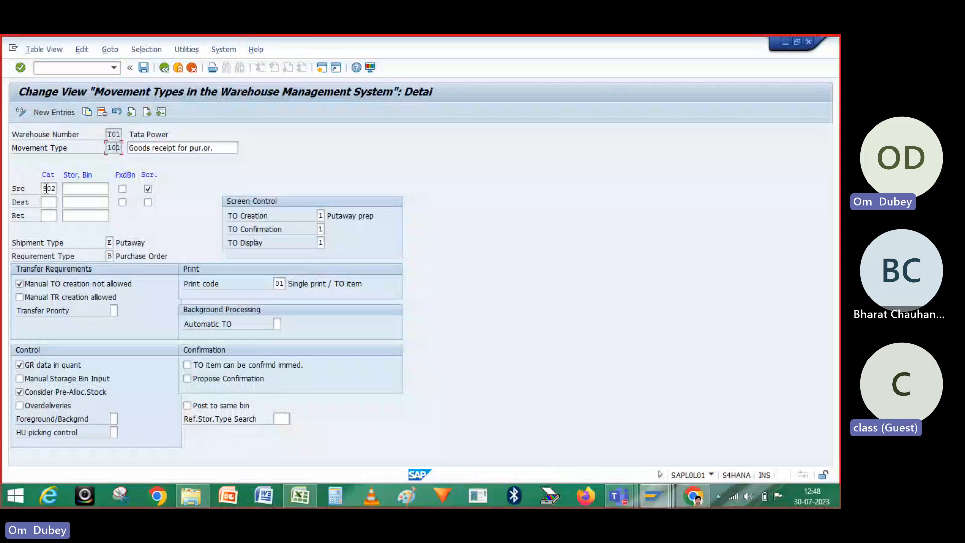
click(109, 242)
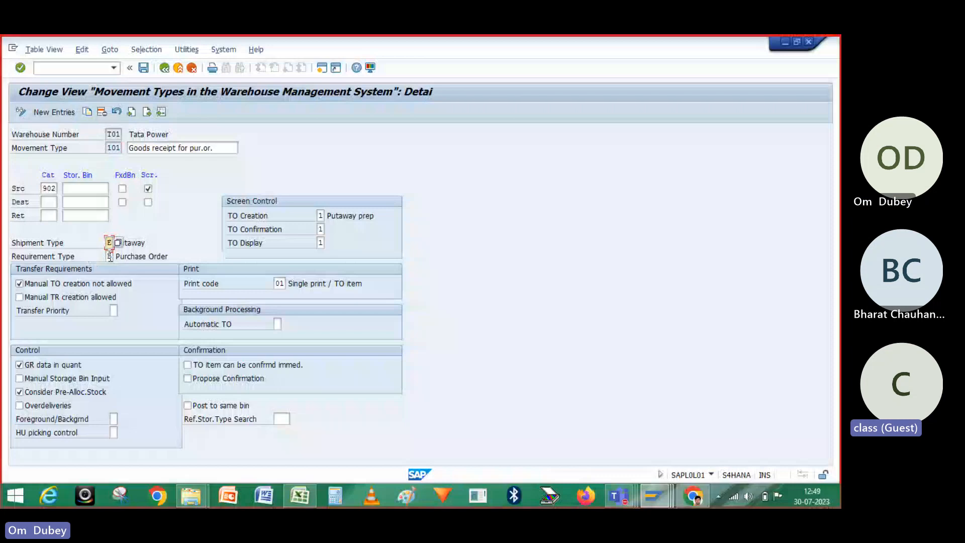
click(109, 257)
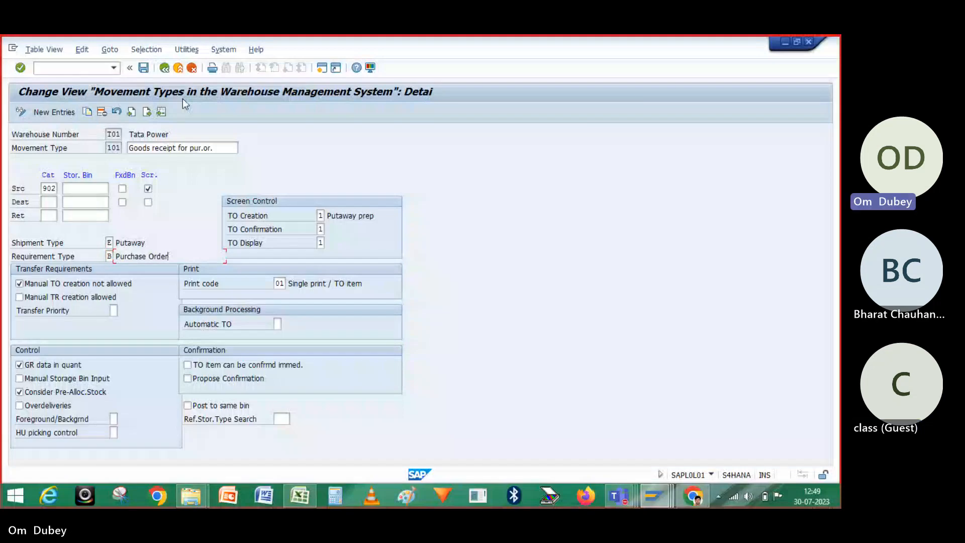
- Return to the IMG and open LE-WM Interface to Inventory Management from Define Movement Types under the Inventory Management interfaces
click(165, 68)
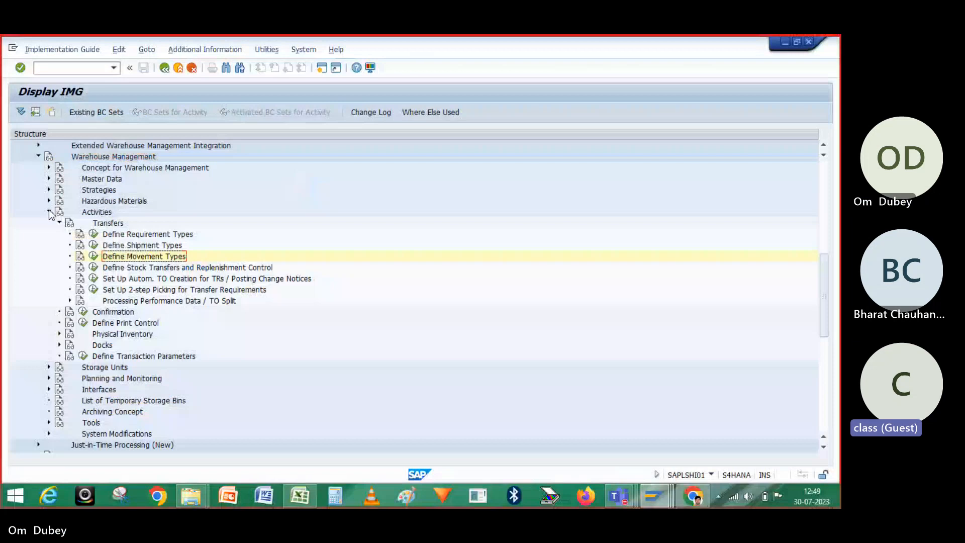
click(50, 212)
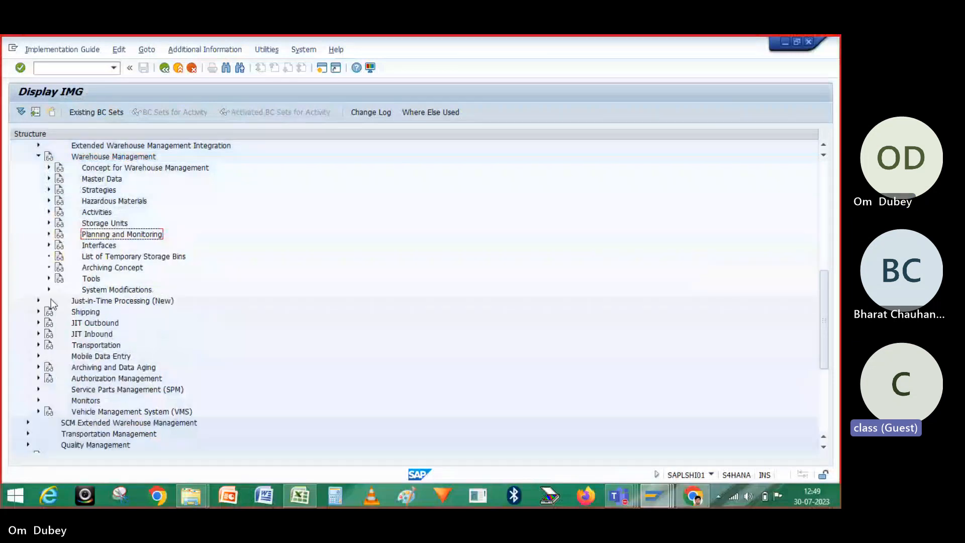
click(49, 245)
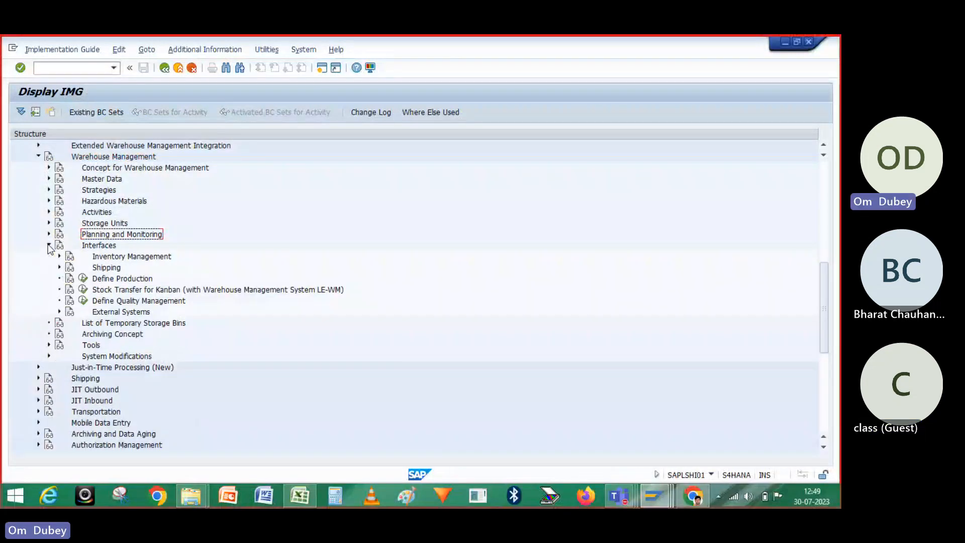
click(59, 255)
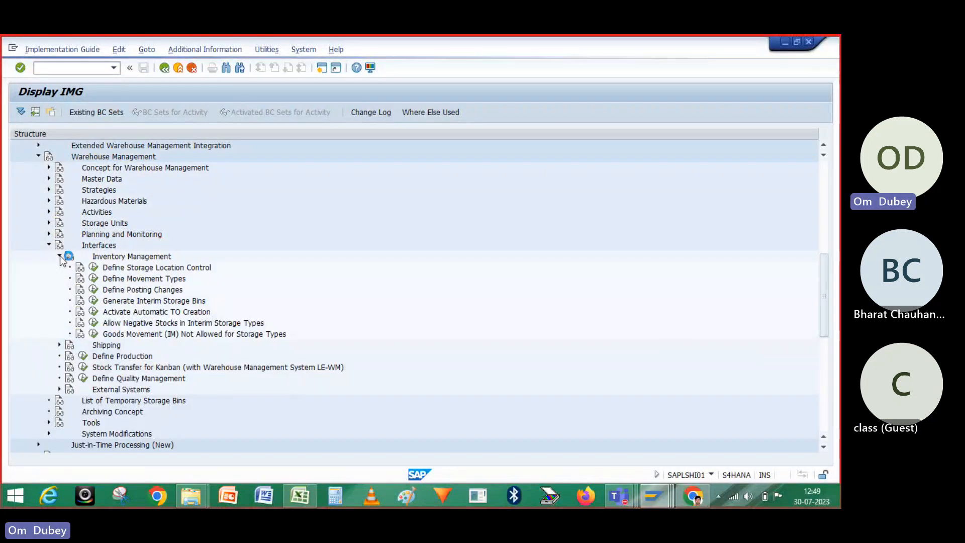
click(94, 278)
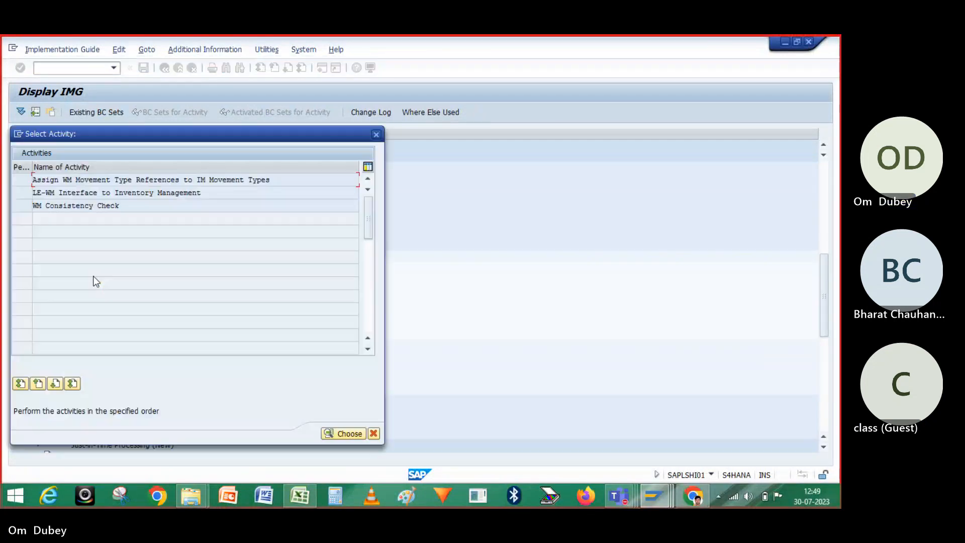
click(67, 193)
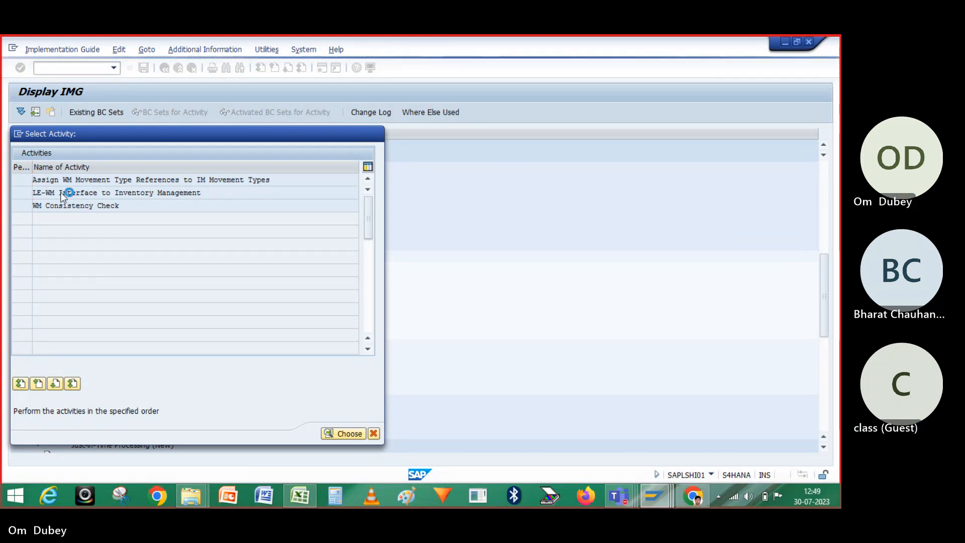
double_click(67, 193)
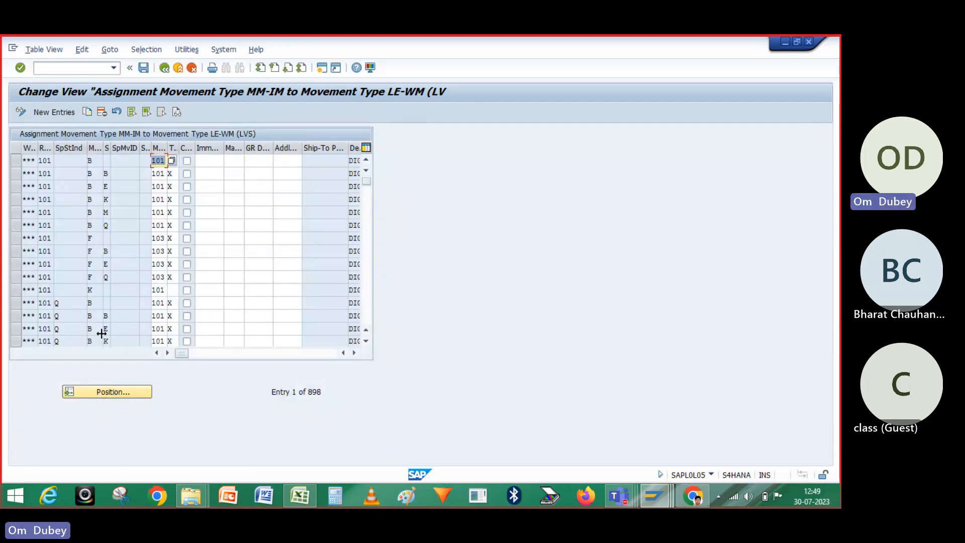
- Position the MM-IM to LE-WM movement type assignment table at warehouse number 101
click(92, 396)
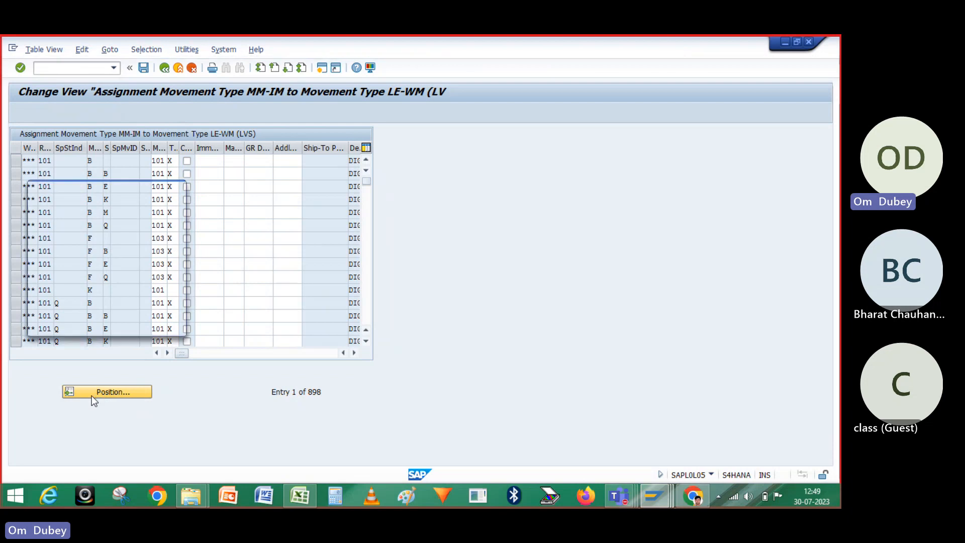
key(BackSpace)
key(BackSpace)
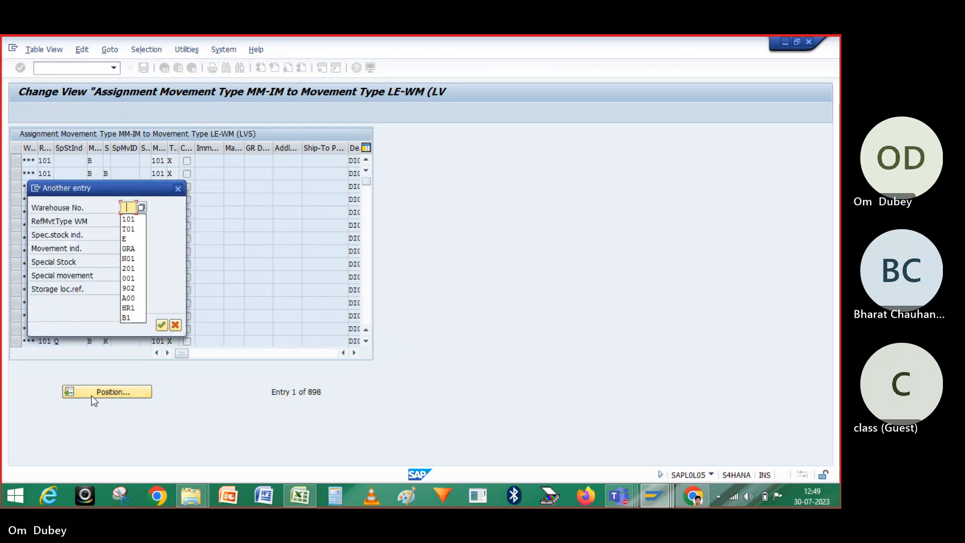
click(132, 220)
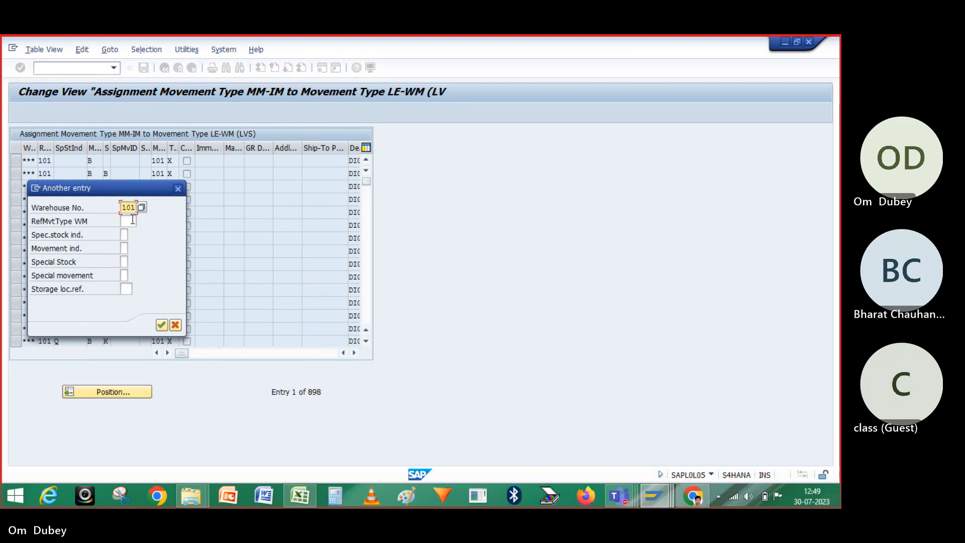
key(Return)
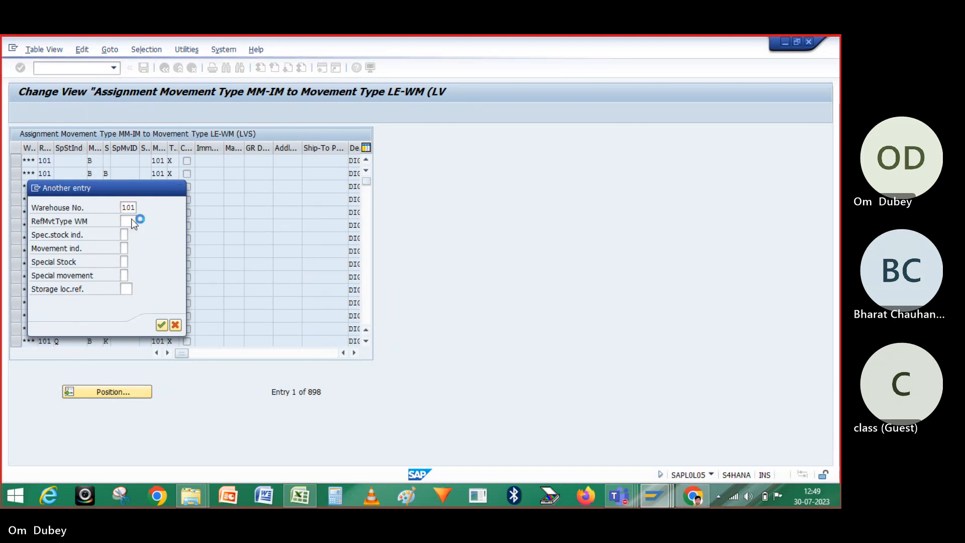
click(49, 160)
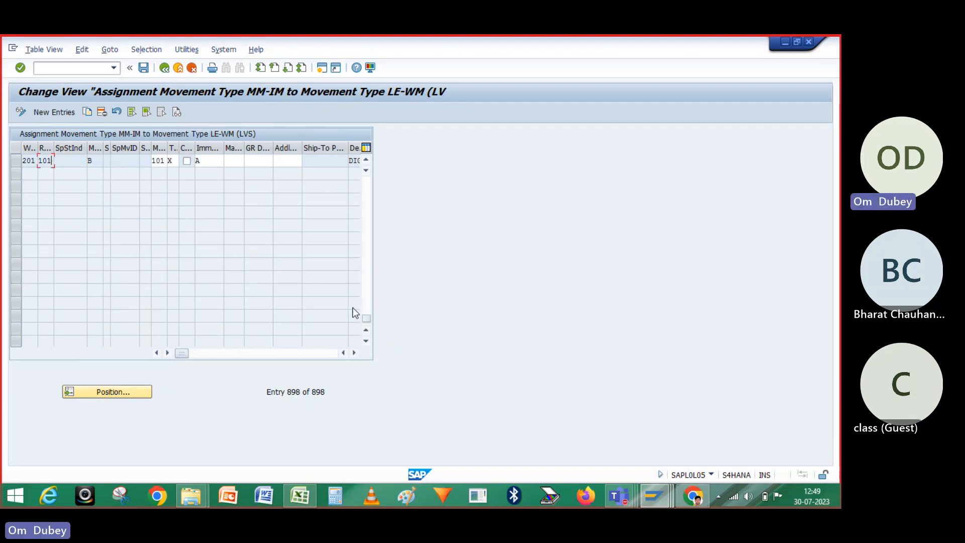
- Copy the warehouse 201 assignment for reference movement type 101 and set the new entry's warehouse number to T01
click(15, 161)
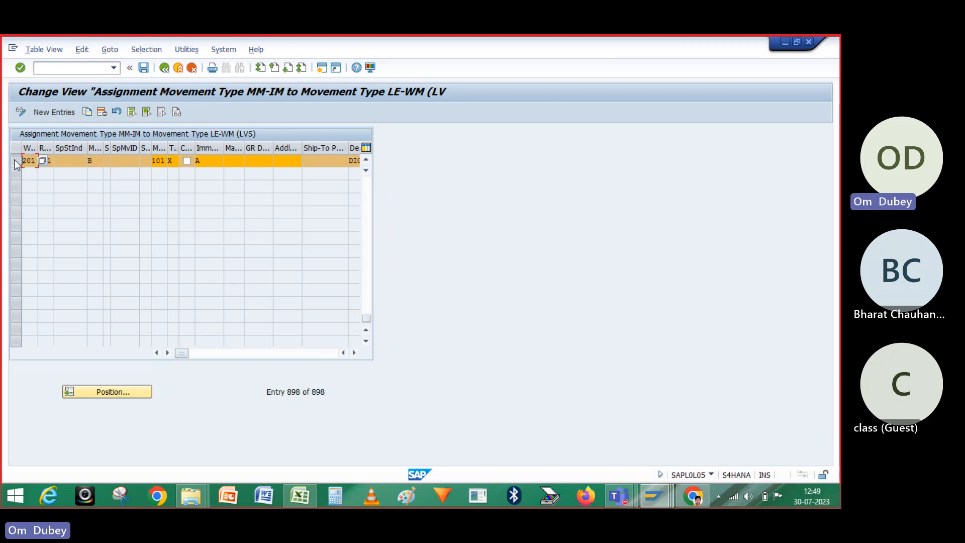
click(88, 113)
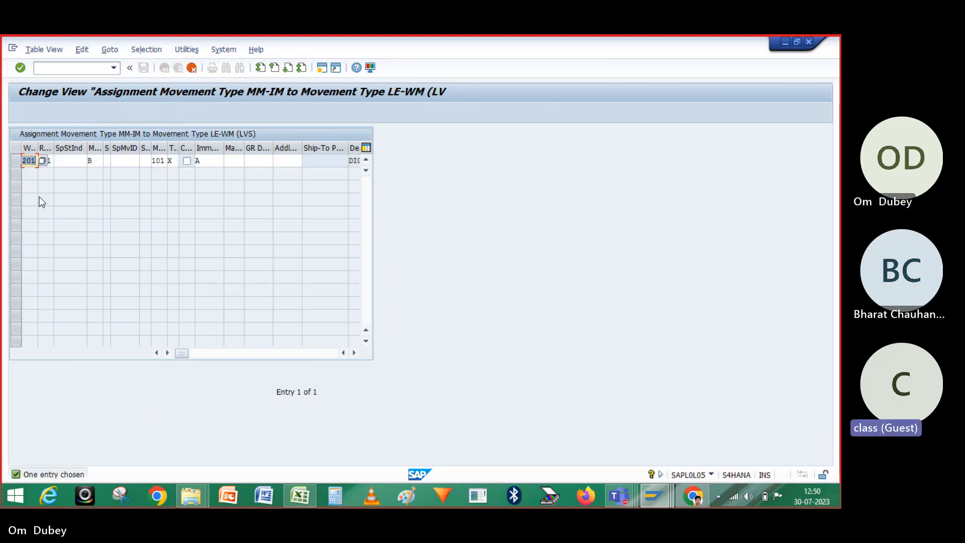
text(t0)
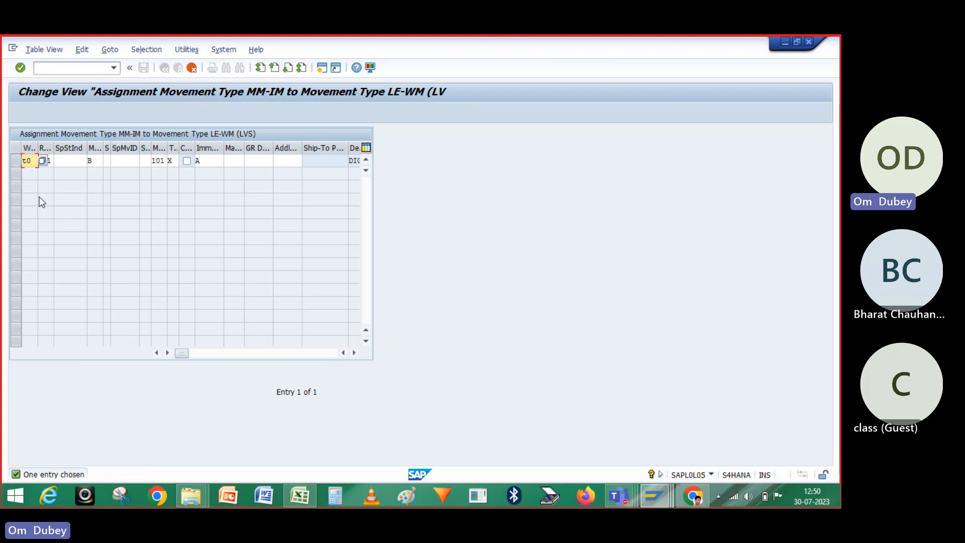
key(BackSpace)
text(T01)
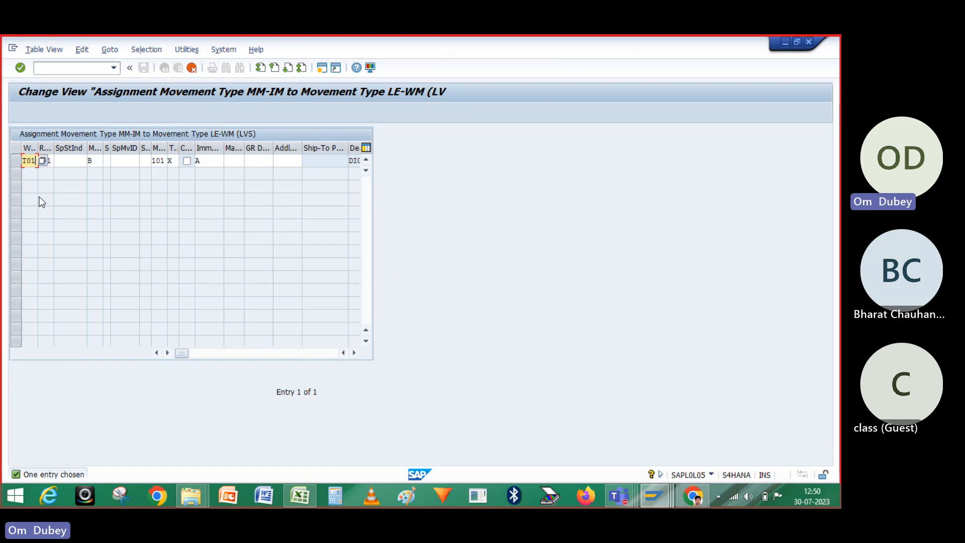
- Review the copied T01 entry's reference movement type, movement indicator and WM movement type, and the available options for immediate transfer order creation
click(50, 162)
click(93, 161)
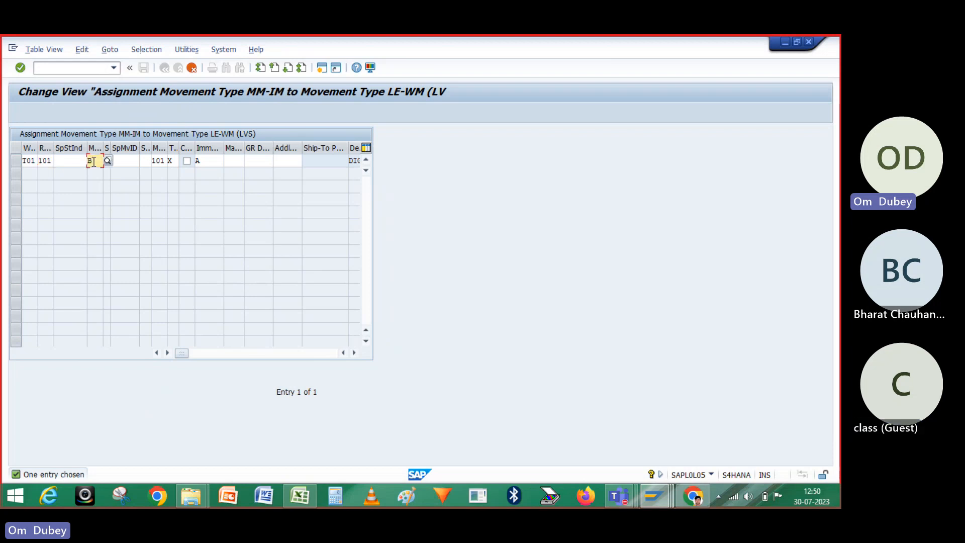
click(160, 161)
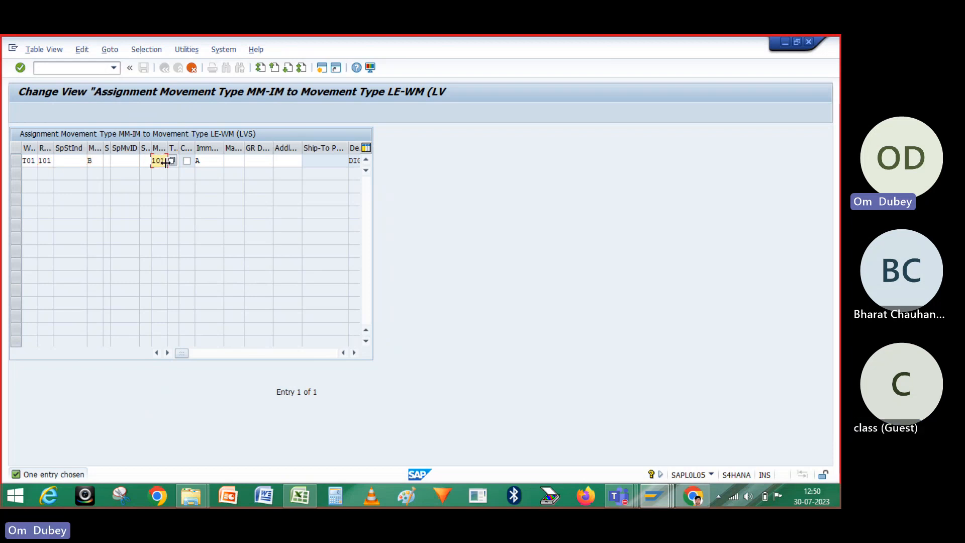
click(214, 159)
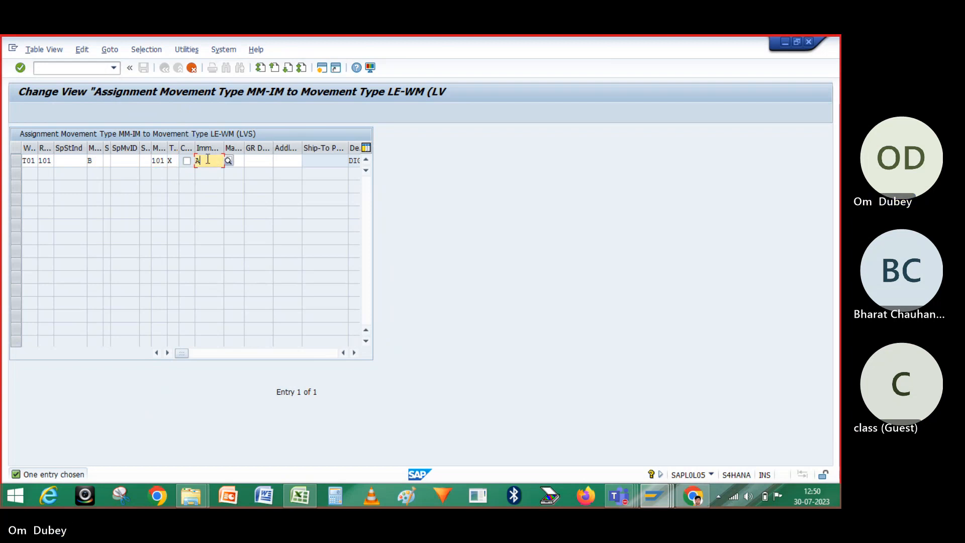
click(228, 161)
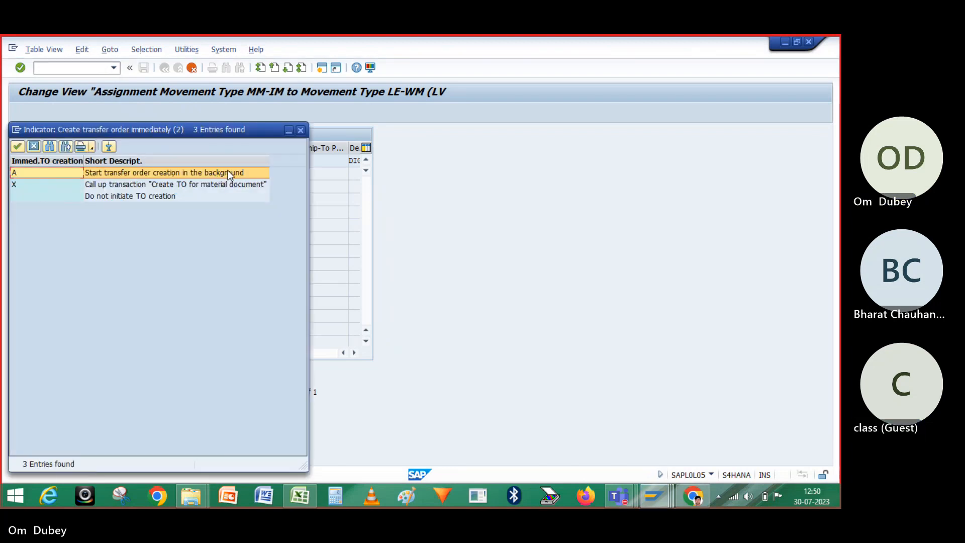
click(301, 131)
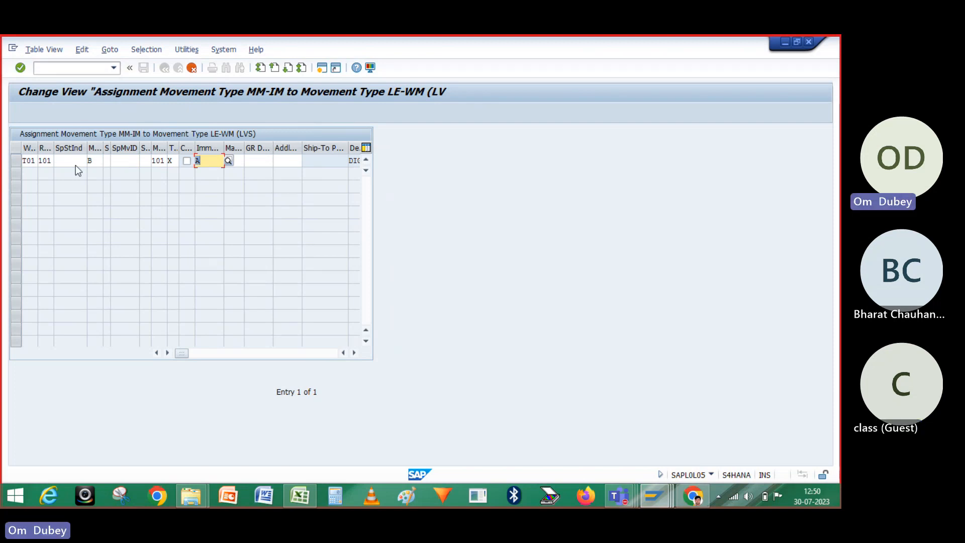
- Confirm and save the T01 movement type assignment, and return to the IMG structure
key(Return)
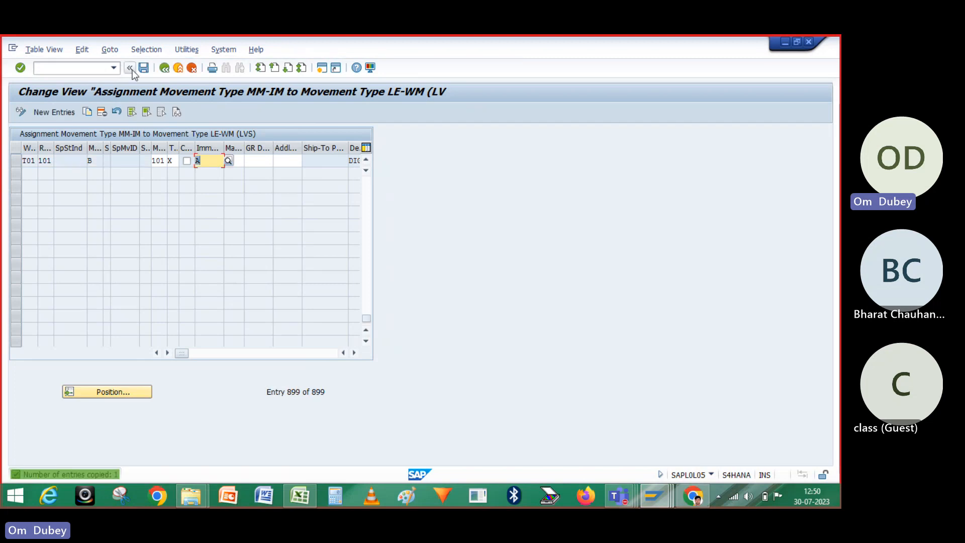
click(143, 69)
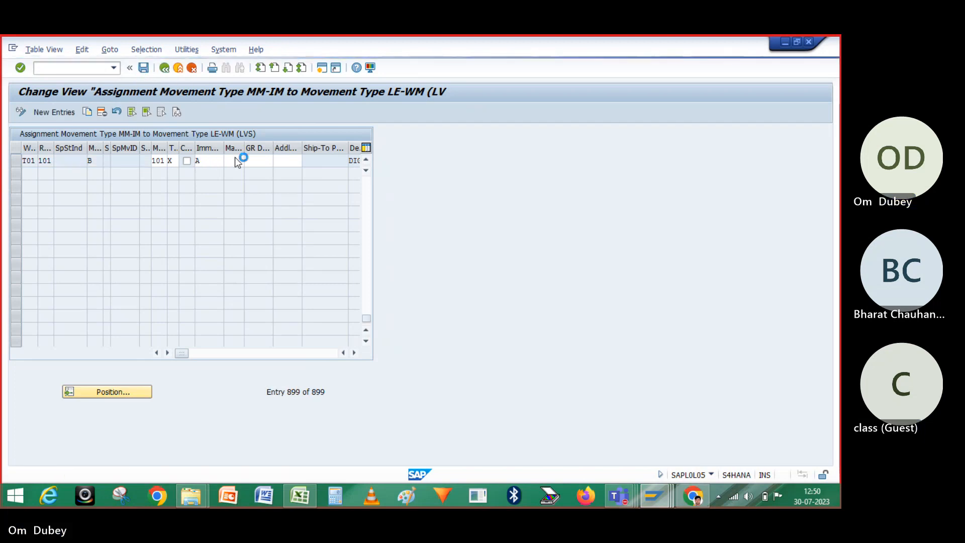
click(178, 245)
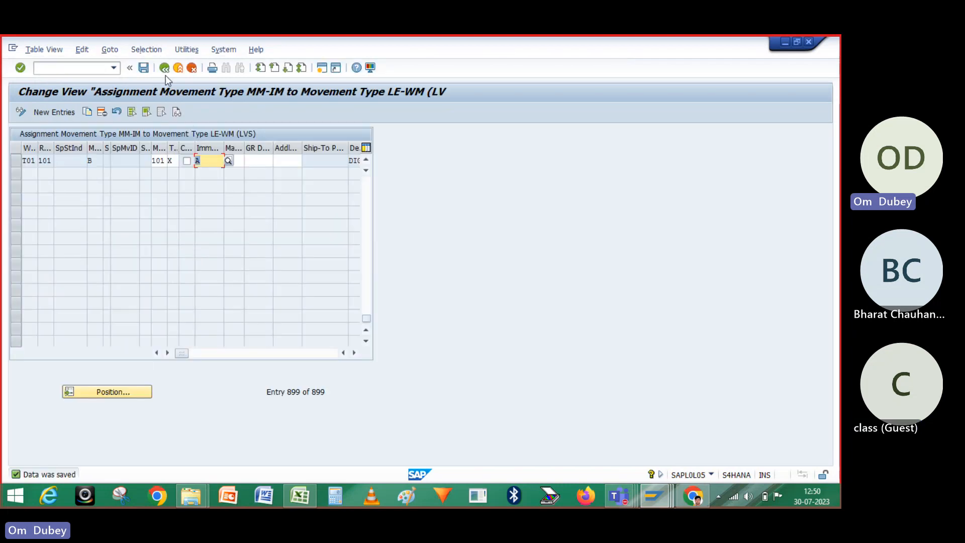
click(165, 69)
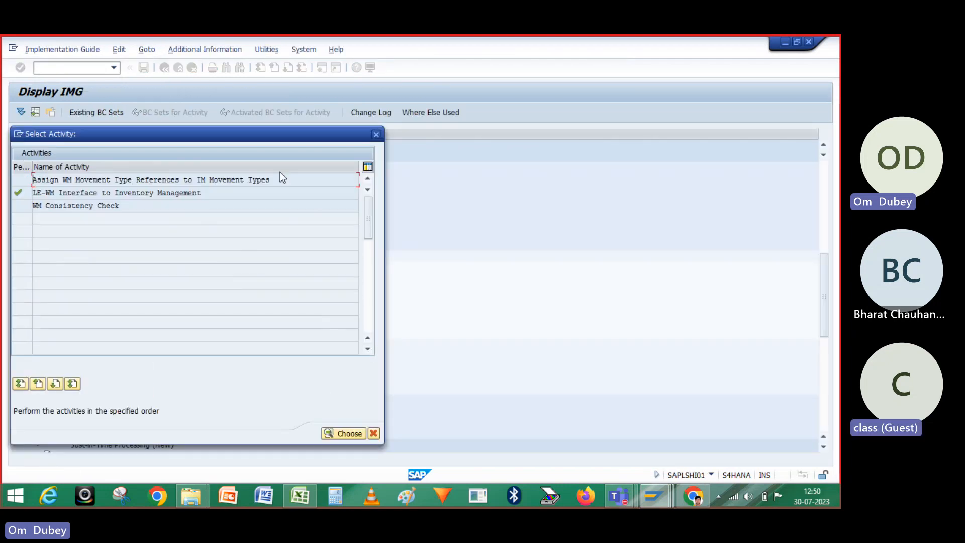
click(373, 138)
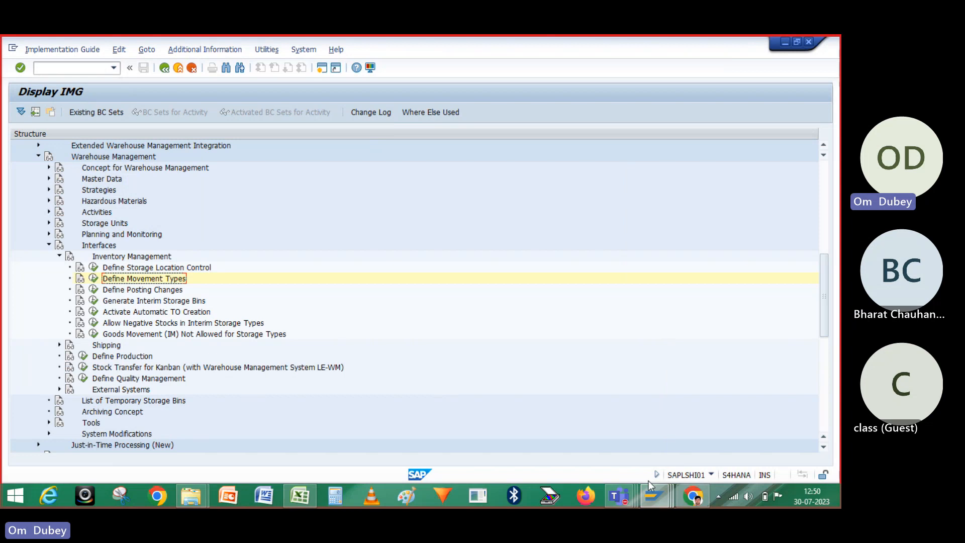
- Switch to the SAP Easy Access session, start transaction MIGO and set its action to Goods Receipt
mouse_move(651, 496)
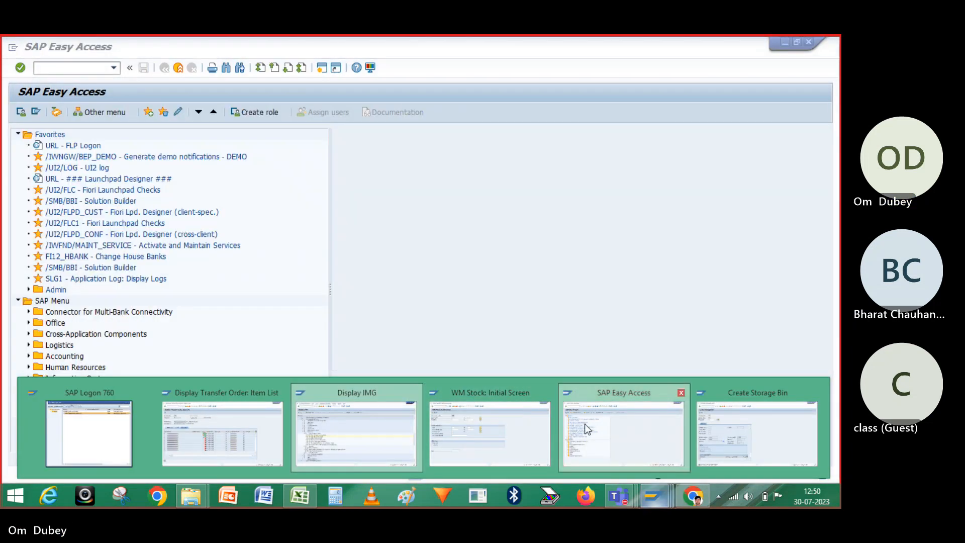
click(584, 424)
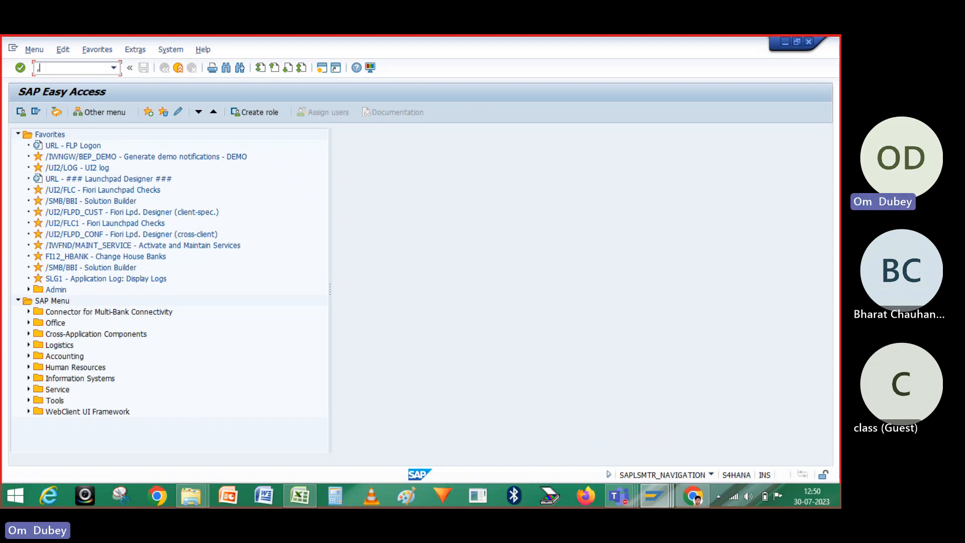
text(/)
key(Return)
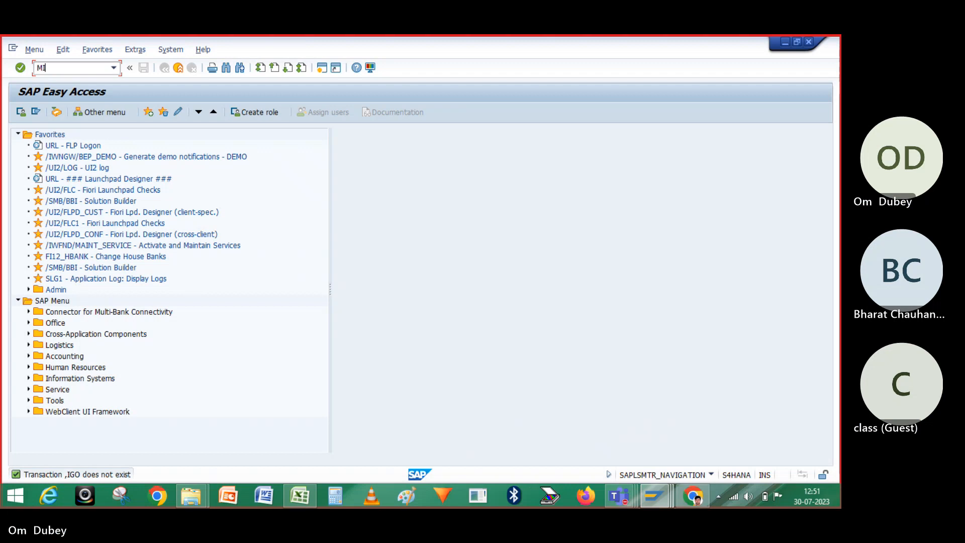
text(MIGO)
key(Return)
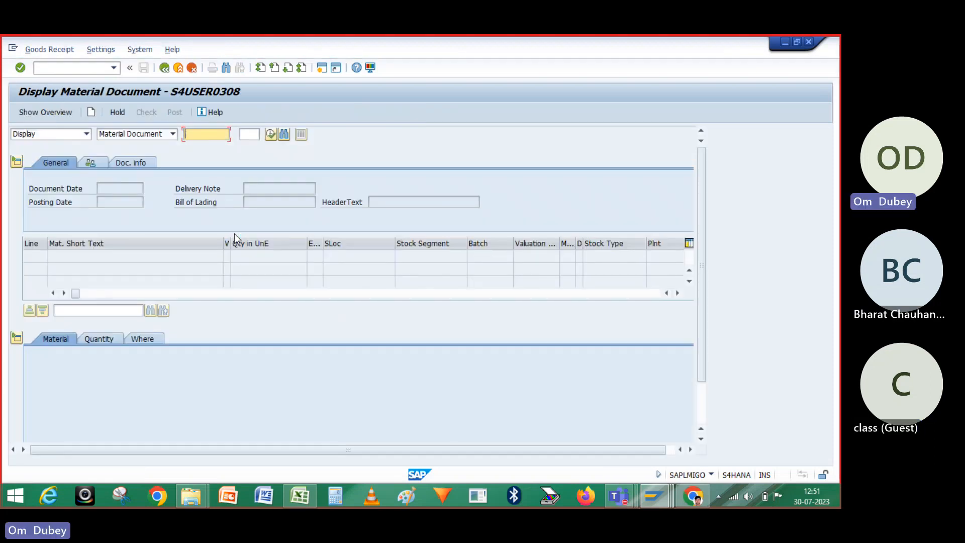
click(87, 133)
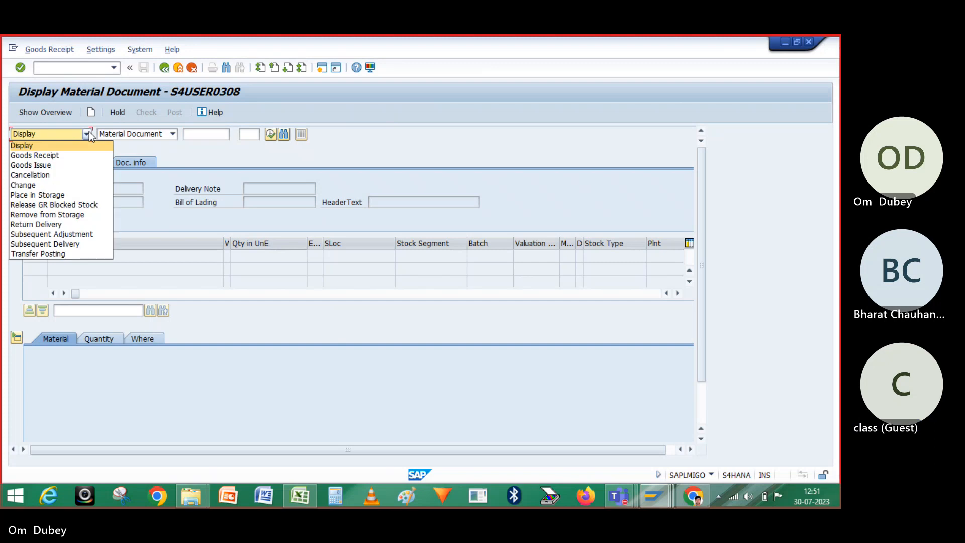
click(62, 154)
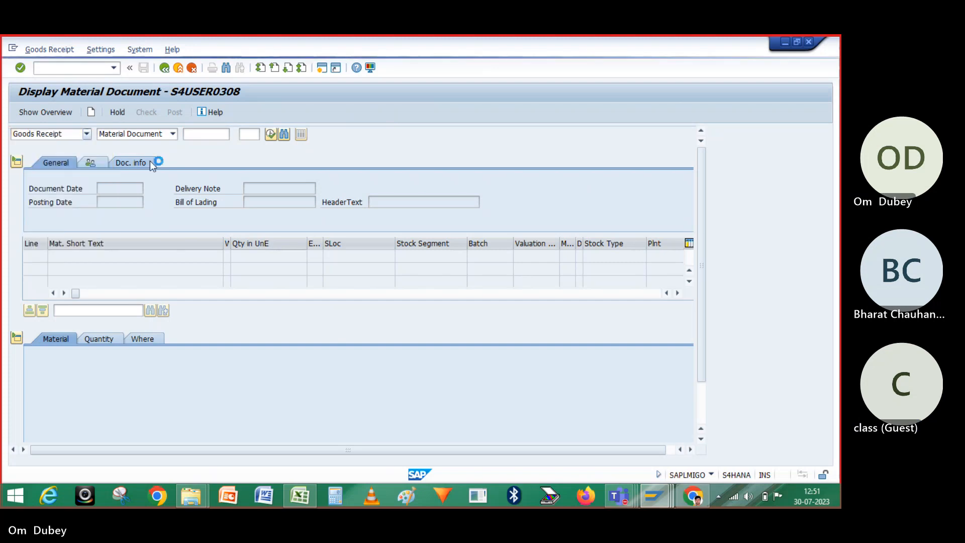
- Try to load two previously used purchase orders for the goods receipt, one after the other
click(202, 133)
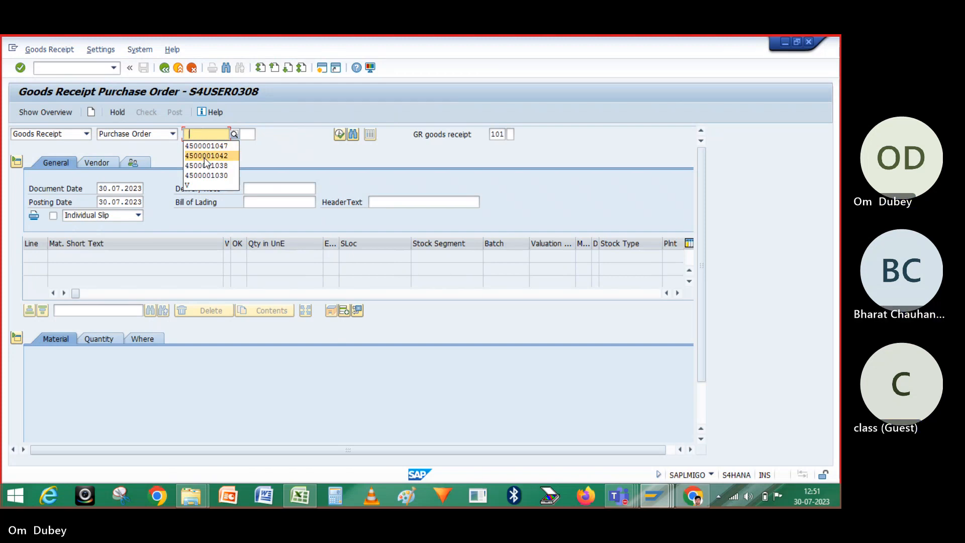
click(204, 155)
key(Return)
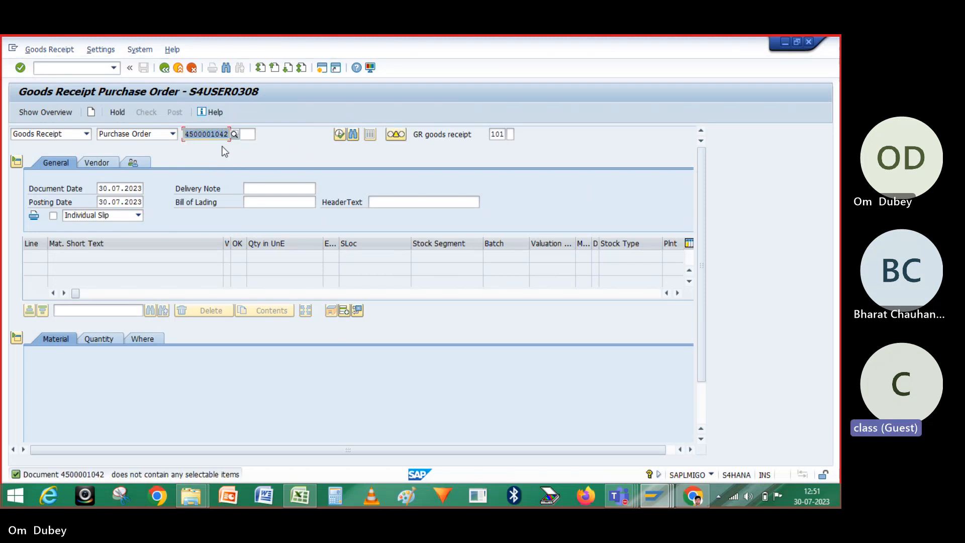
key(Delete)
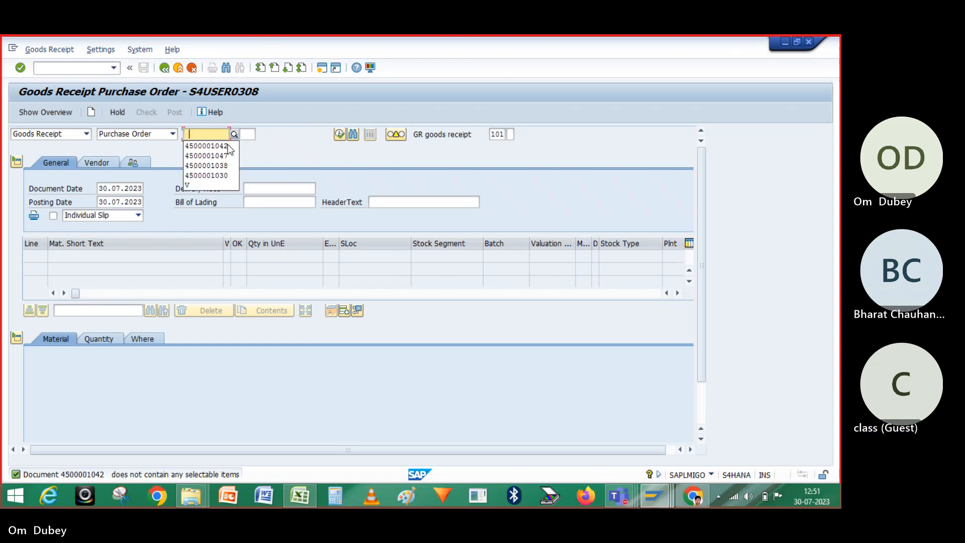
click(219, 175)
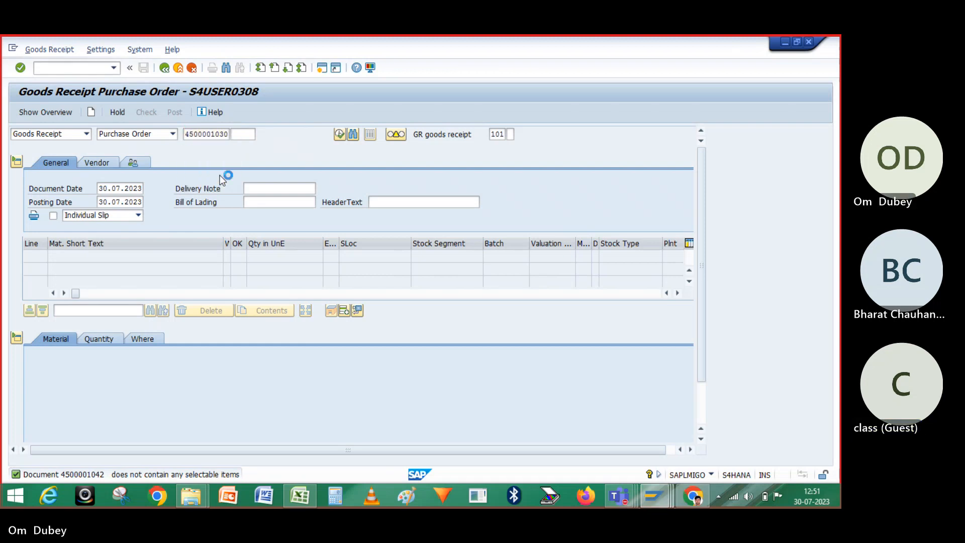
key(Return)
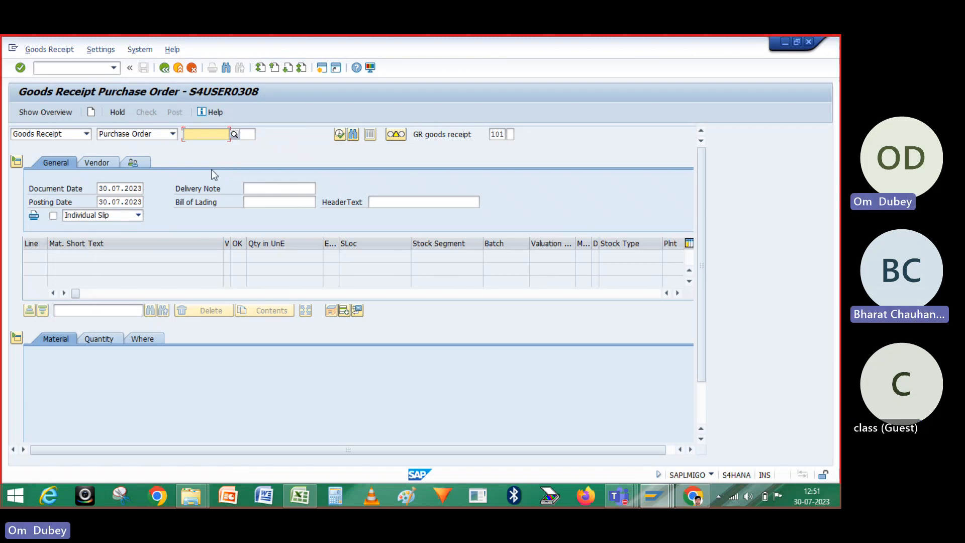
key(alt+Tab)
click(75, 65)
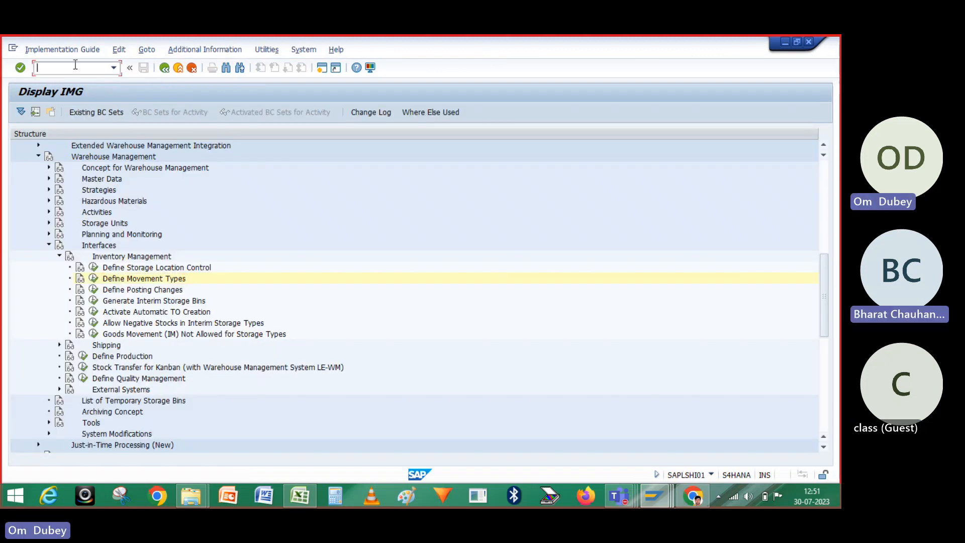
text(/)
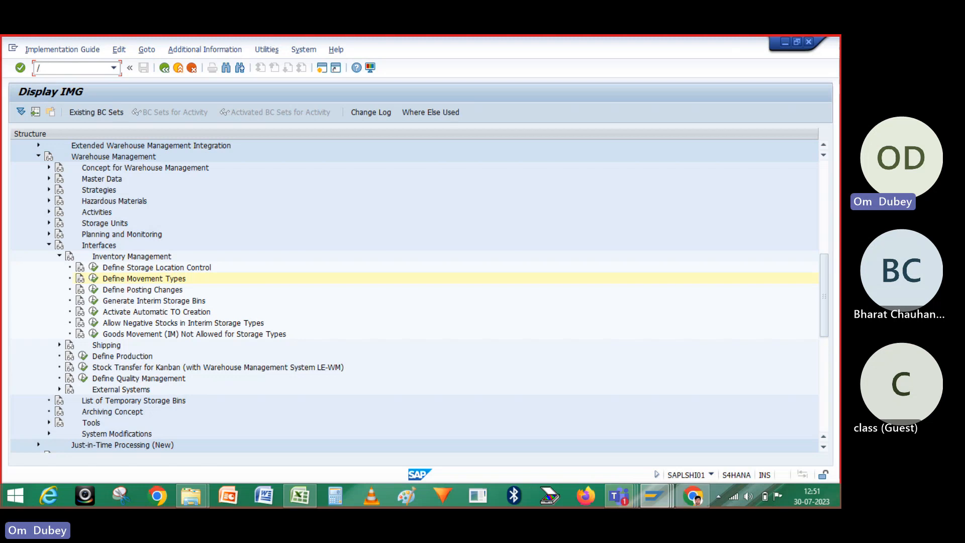
key(alt+Tab)
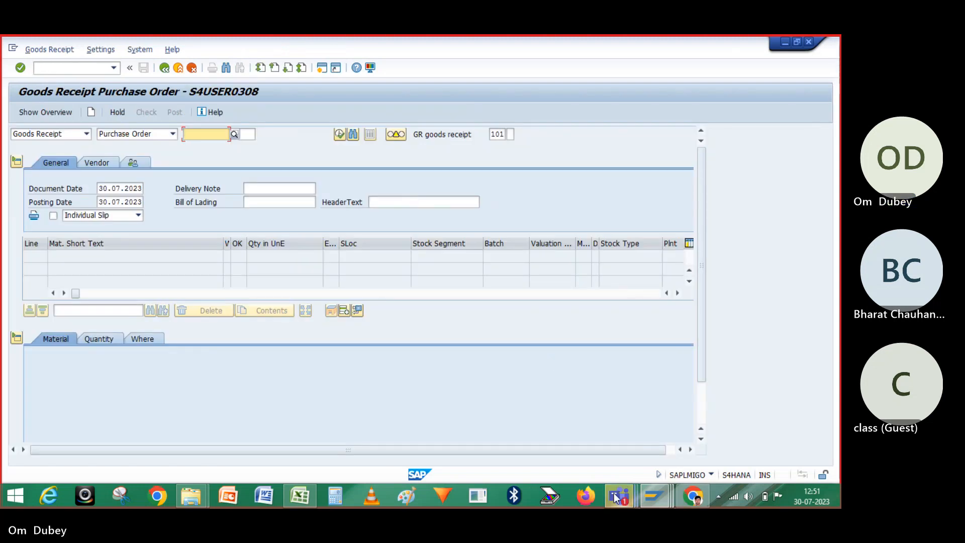
- Switch to the Microsoft Teams meeting chat, select the purchase order number posted there and bring it over to the SAP goods receipt
mouse_move(616, 498)
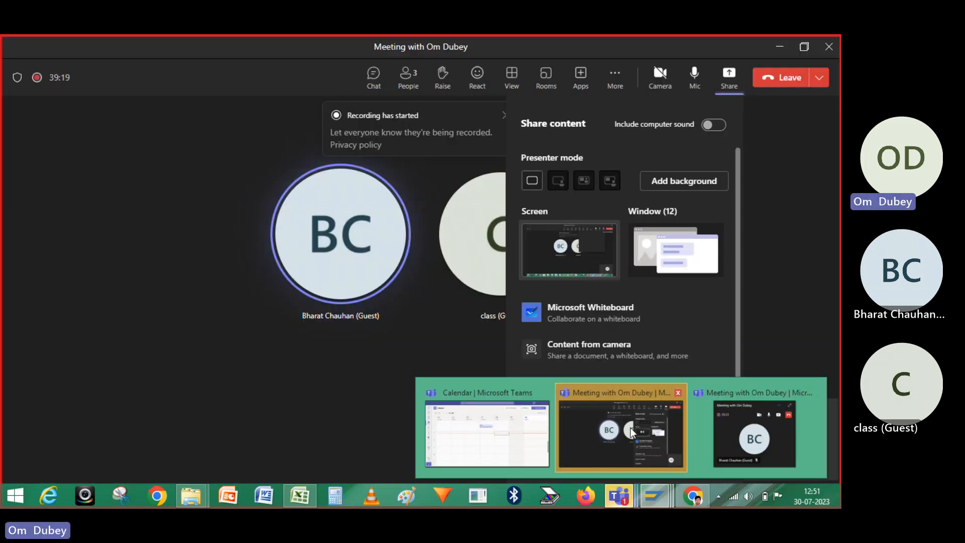
click(630, 427)
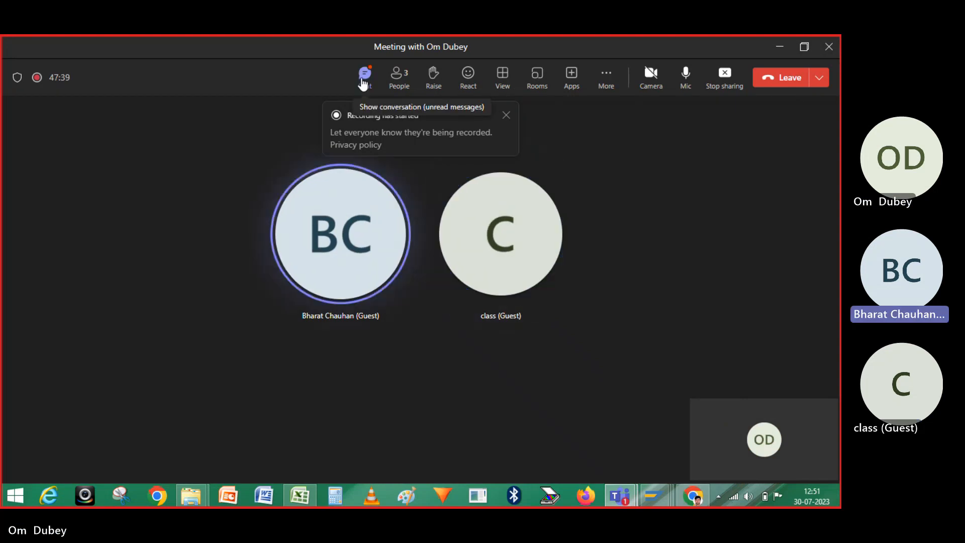
click(364, 80)
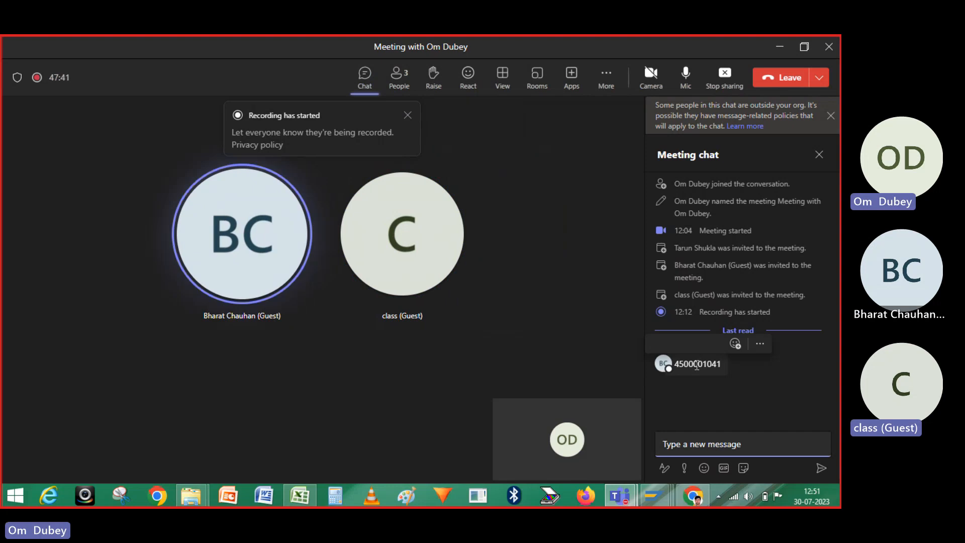
double_click(697, 364)
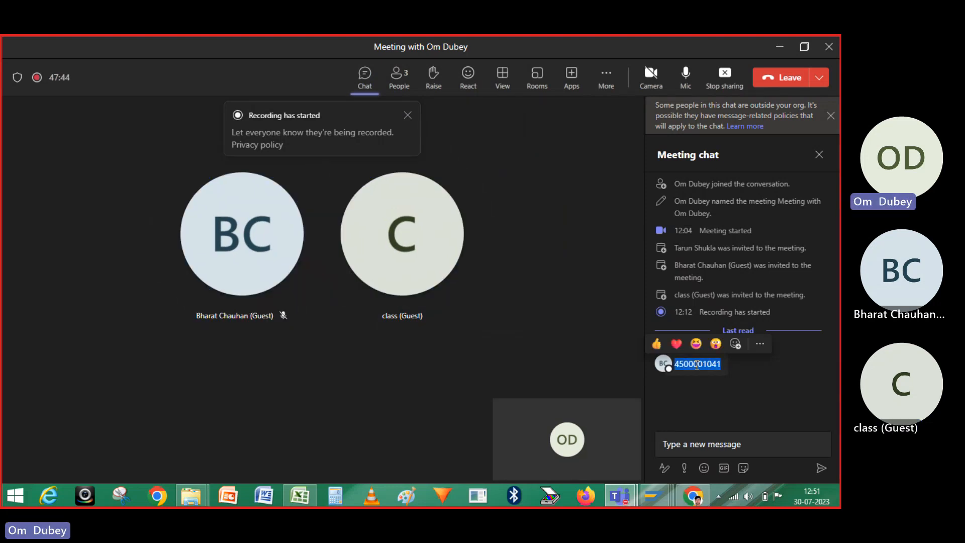
key(alt+Tab)
key(alt+Tab)
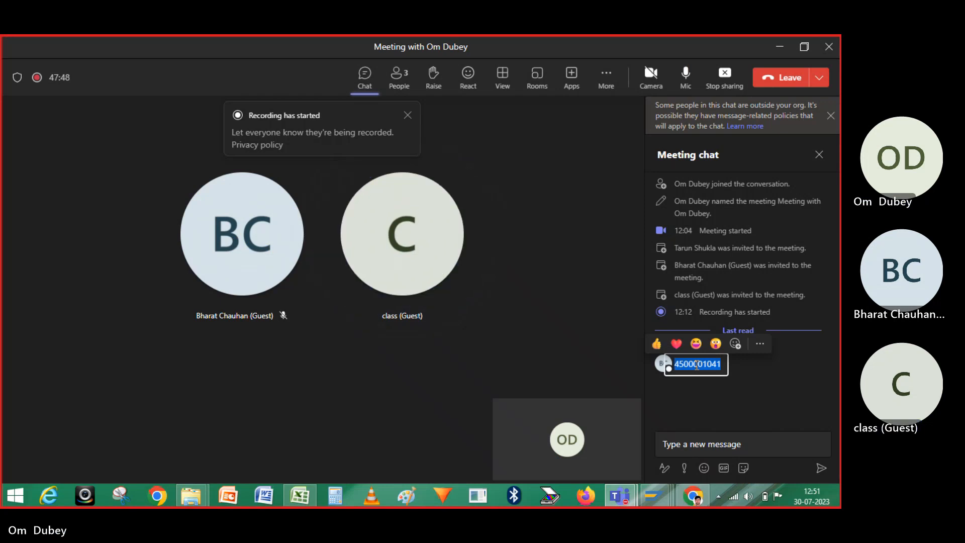
key(alt+Tab)
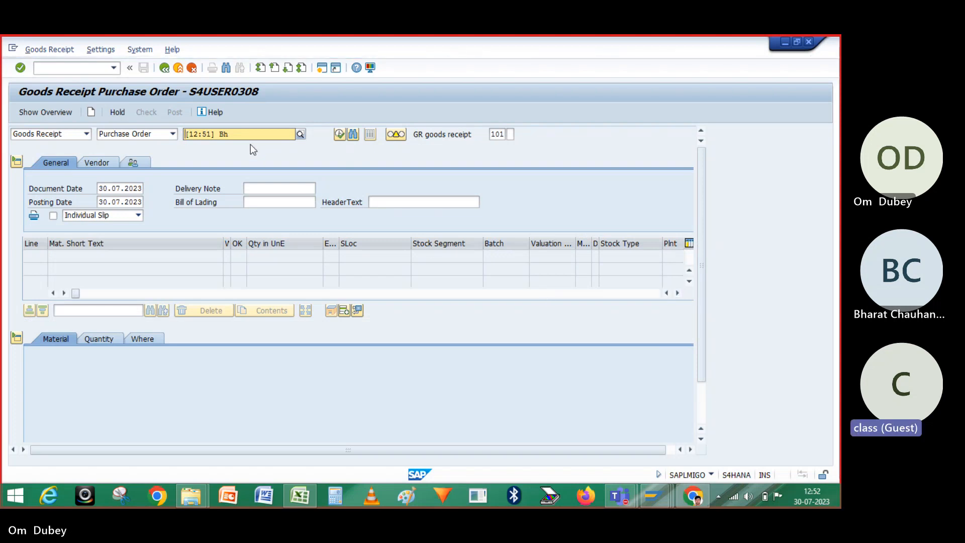
- Clear the wrongly pasted text from the purchase order field, enter the order number from the chat and load that order for goods receipt
click(234, 132)
key(BackSpace)
key(BackSpace)
key(BackSpace)
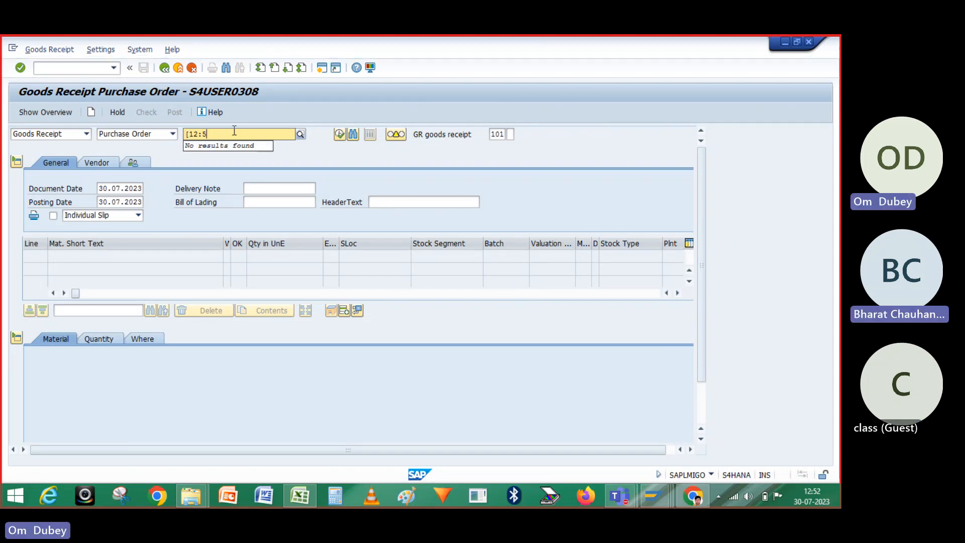
key(BackSpace)
key(BackSpace)
key(BackSpace)
key(BackSpace)
key(BackSpace)
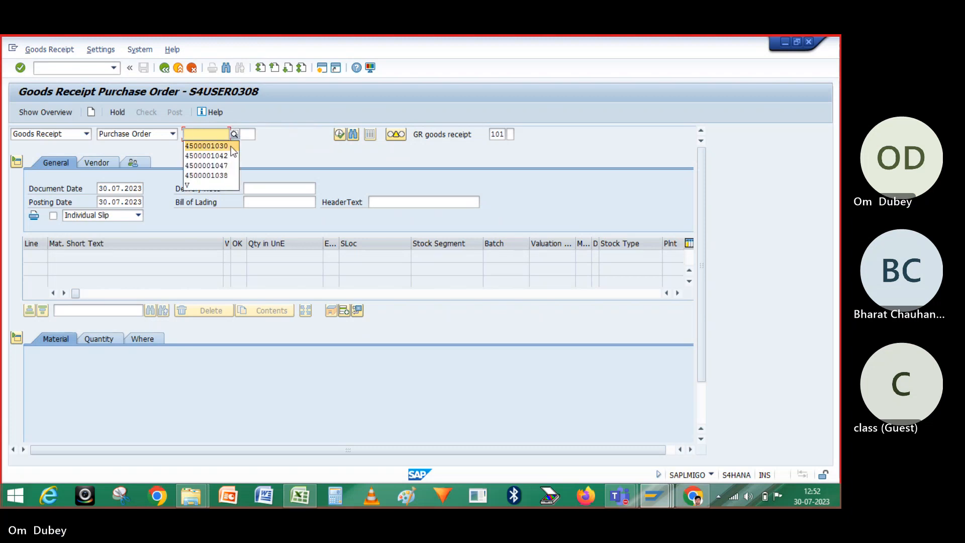
text(4500001041)
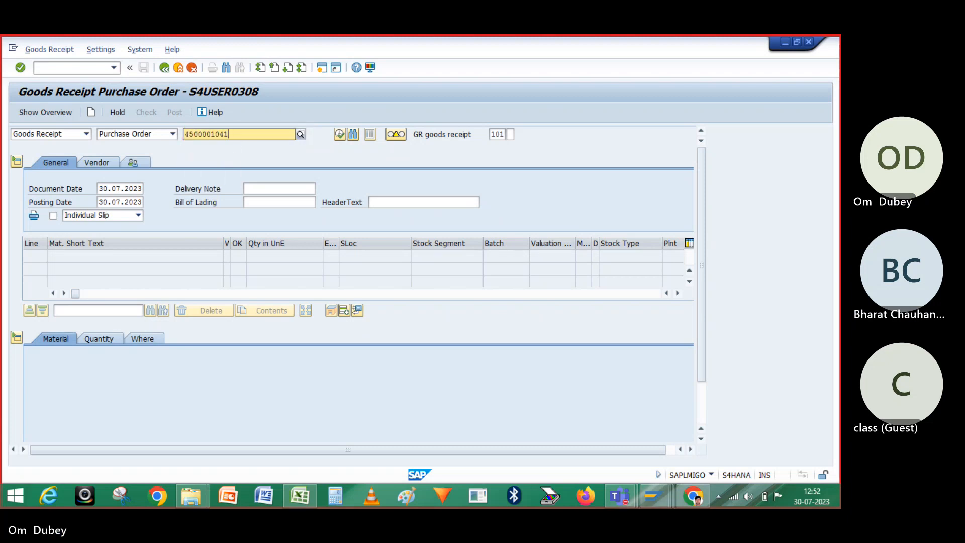
key(alt+Tab)
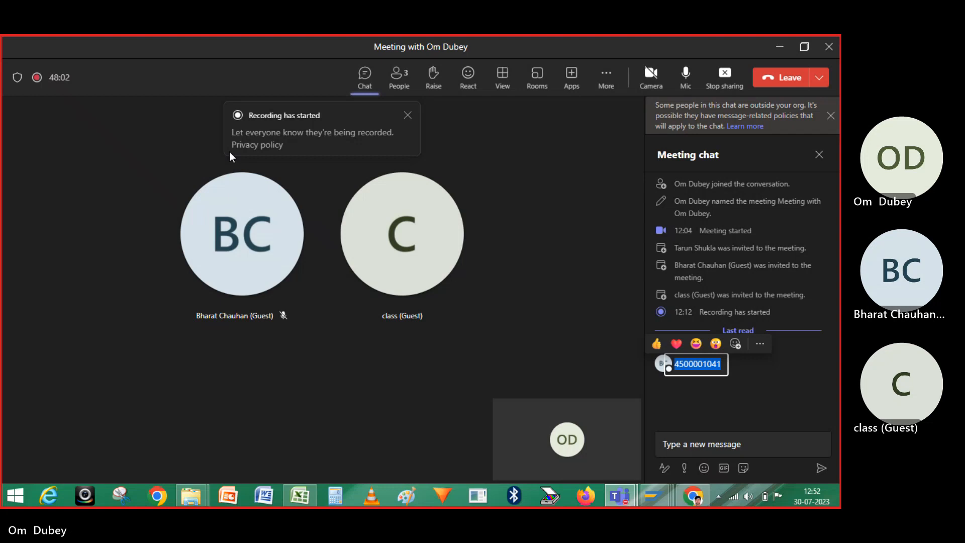
key(alt+Tab)
key(Return)
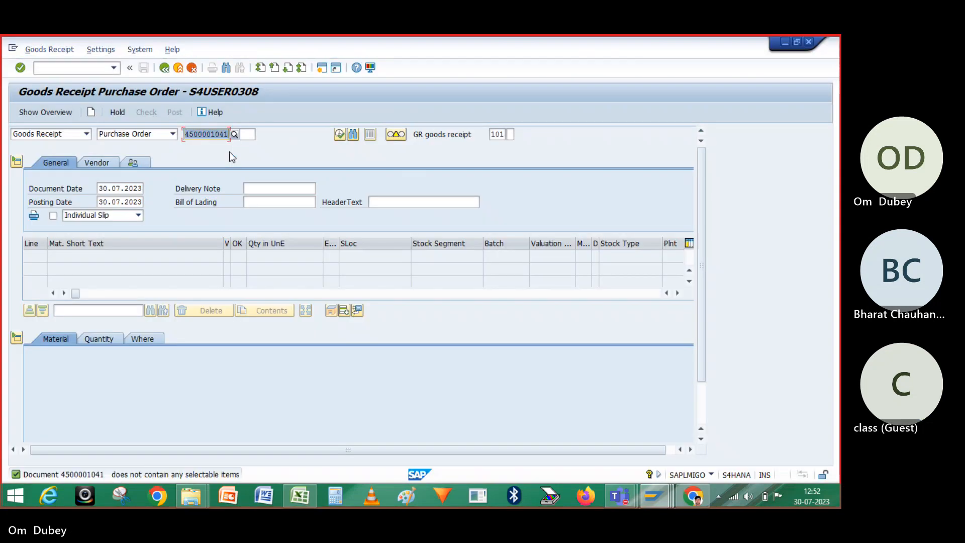
- Clear the purchase order field of the goods receipt, switch to the Display IMG session and start transaction ME22N there
key(Return)
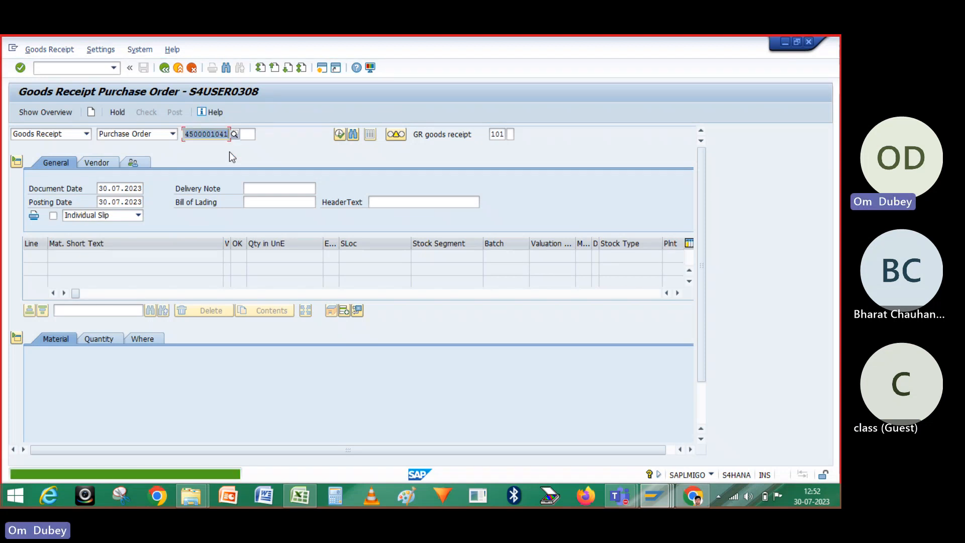
key(Delete)
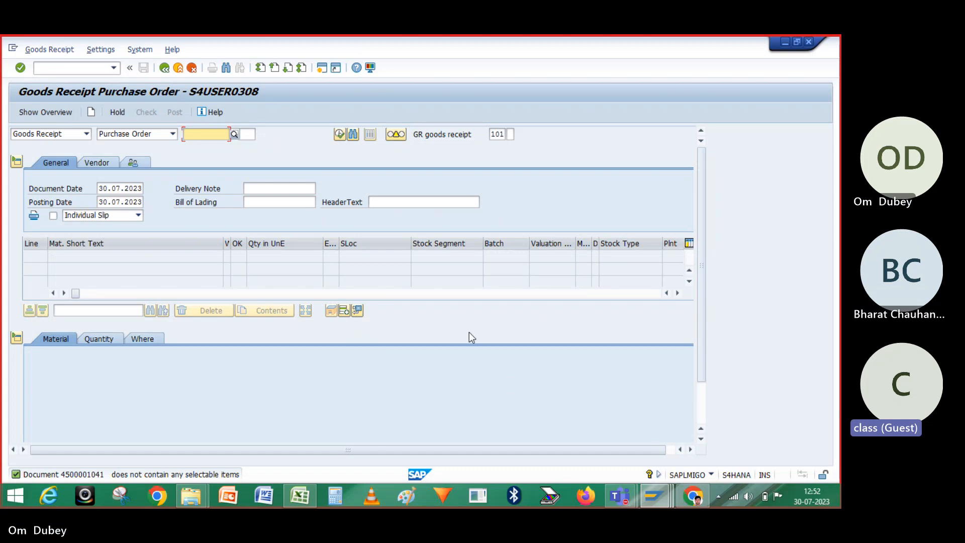
mouse_move(654, 497)
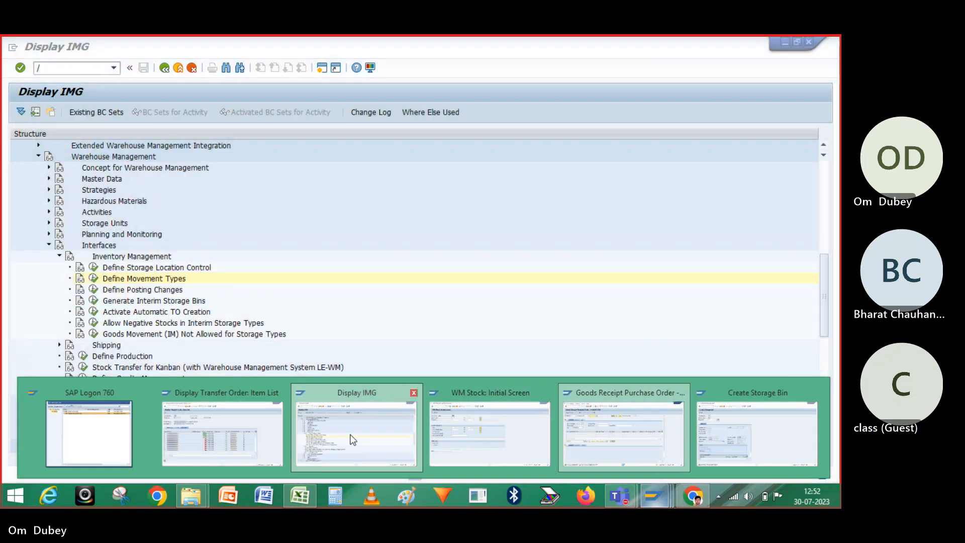
click(356, 433)
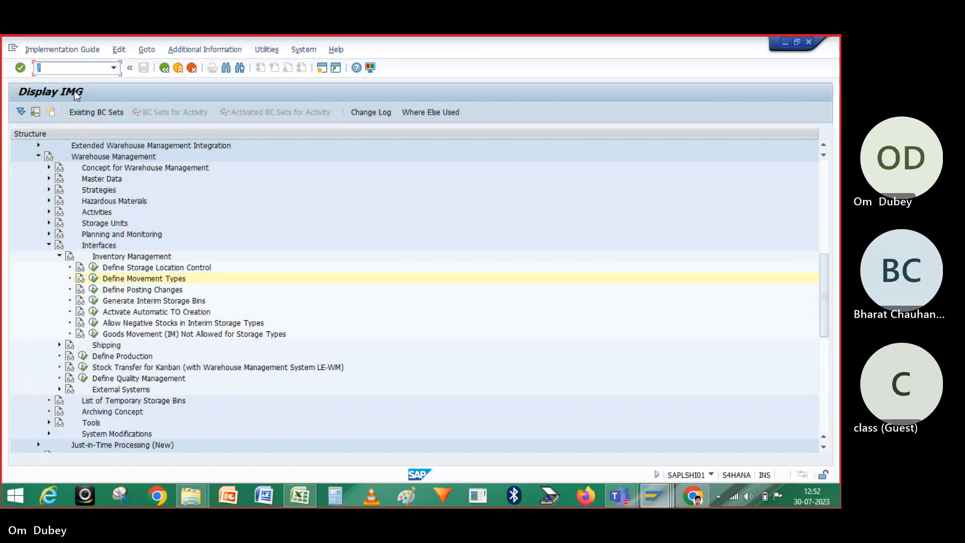
click(57, 67)
text(/NME)
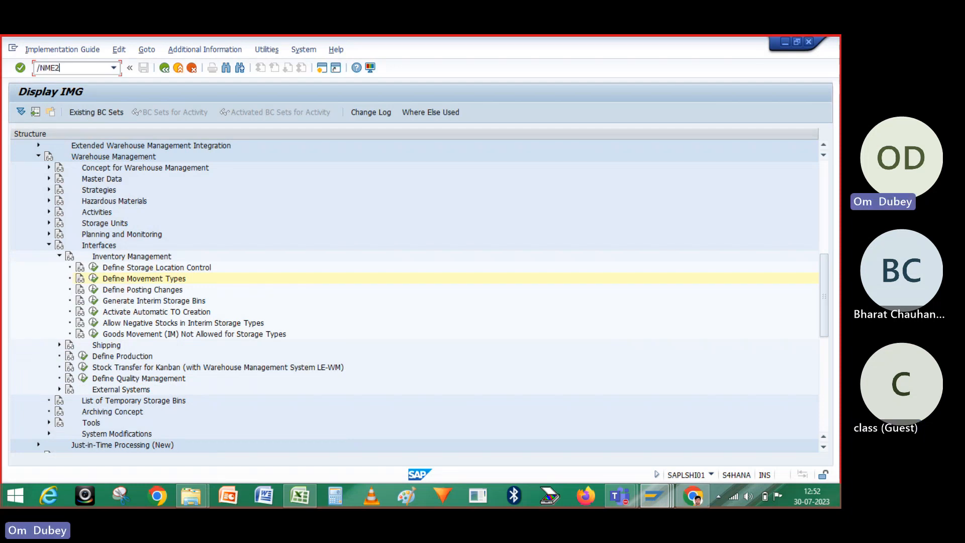
text(2N)
key(Return)
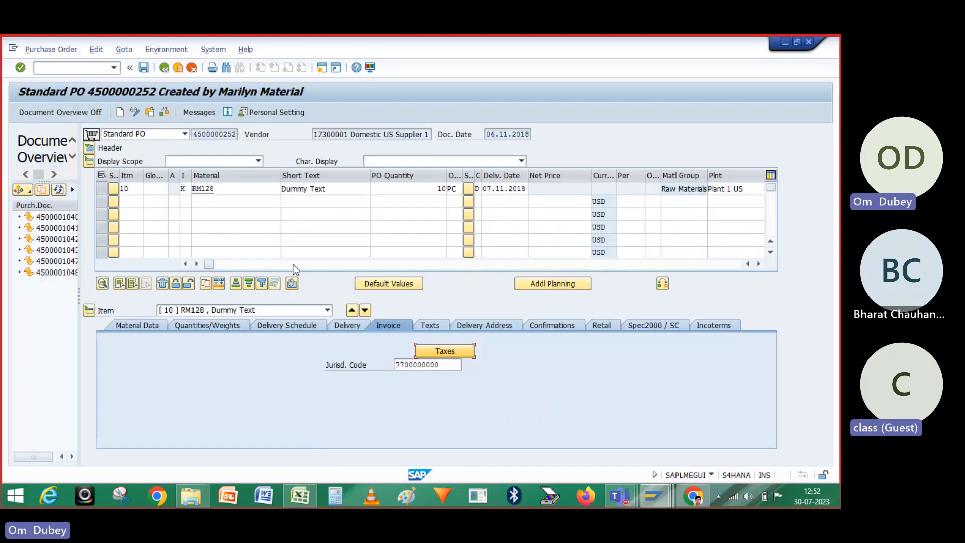
- Open the previously used purchase order for material 2115 for changing instead of the displayed RM128 order
click(150, 112)
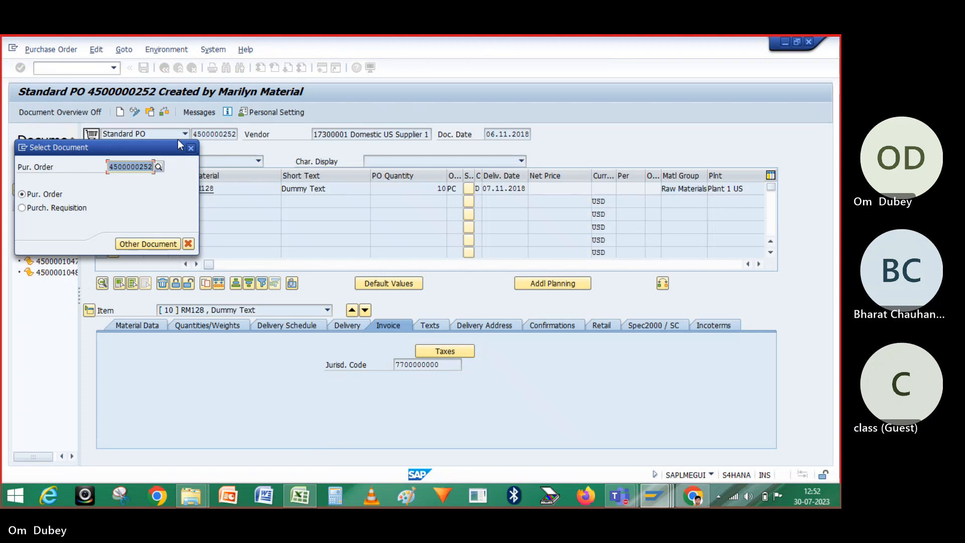
key(Delete)
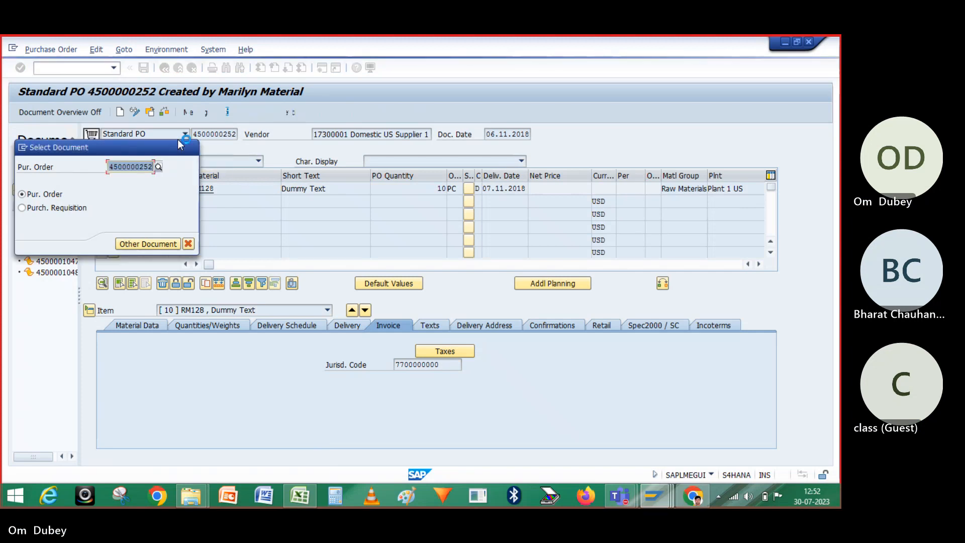
key(Delete)
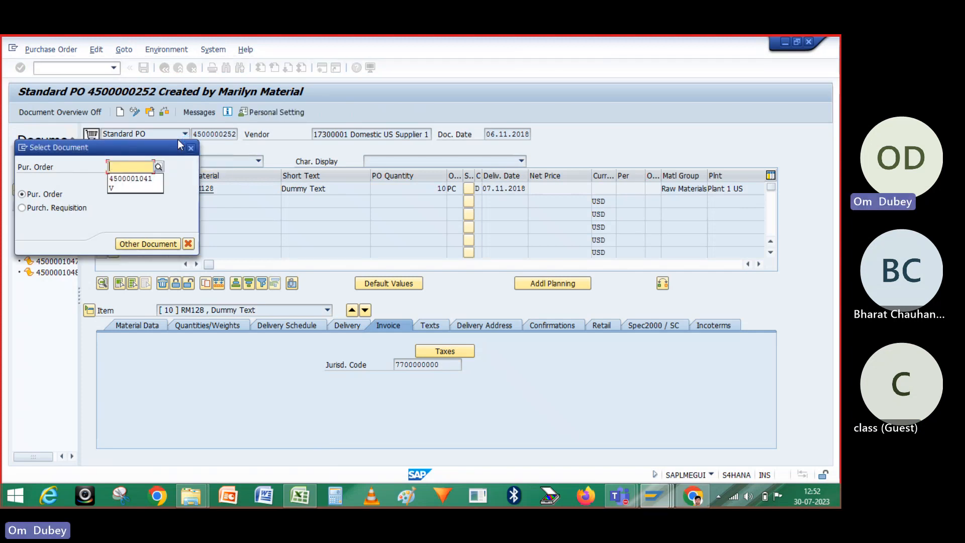
click(143, 180)
key(Return)
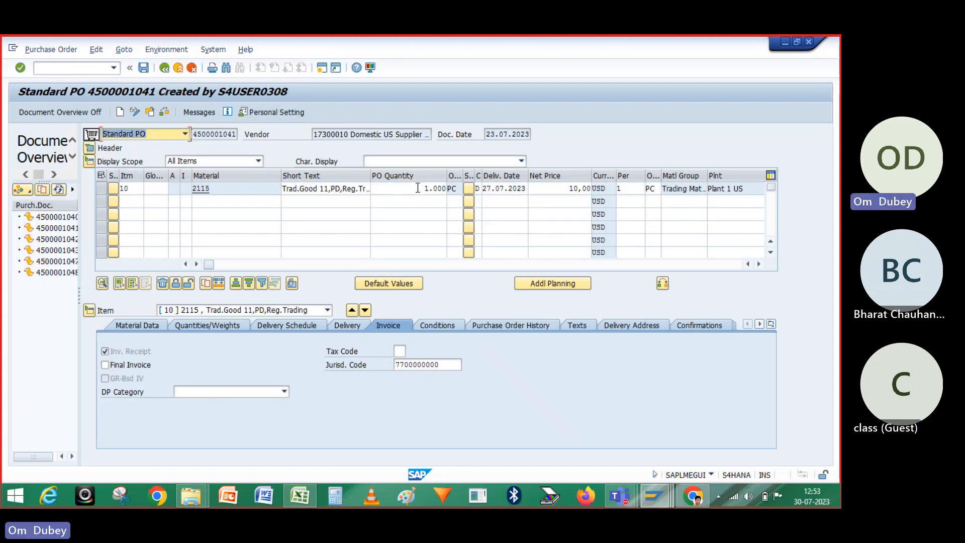
- Set the PO quantity of item 10, material 2115, to 100.000 PC and save the purchase order
click(444, 187)
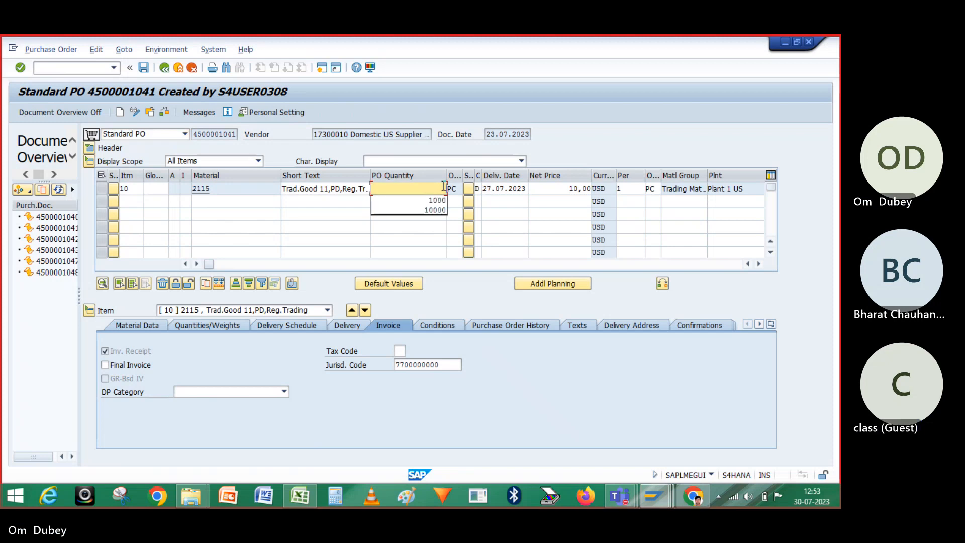
text(10000)
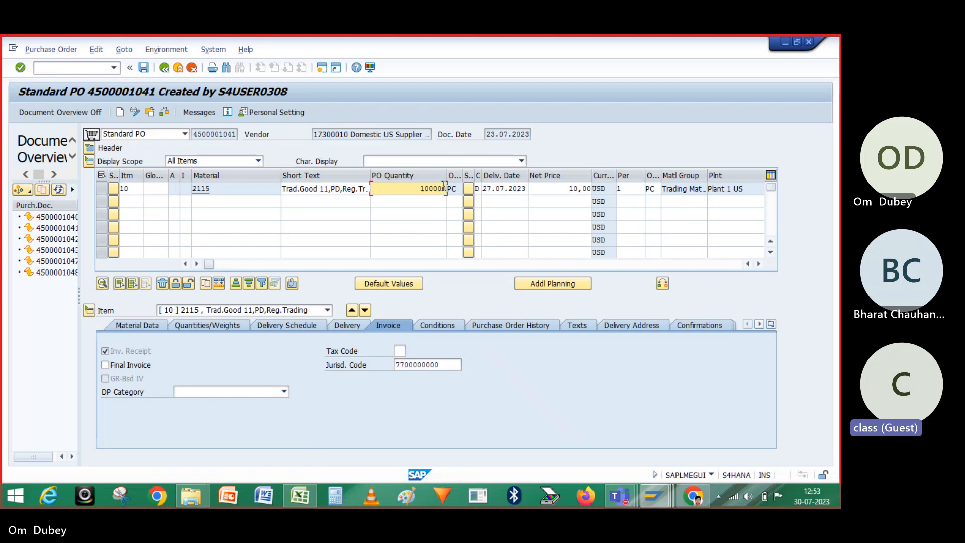
key(Return)
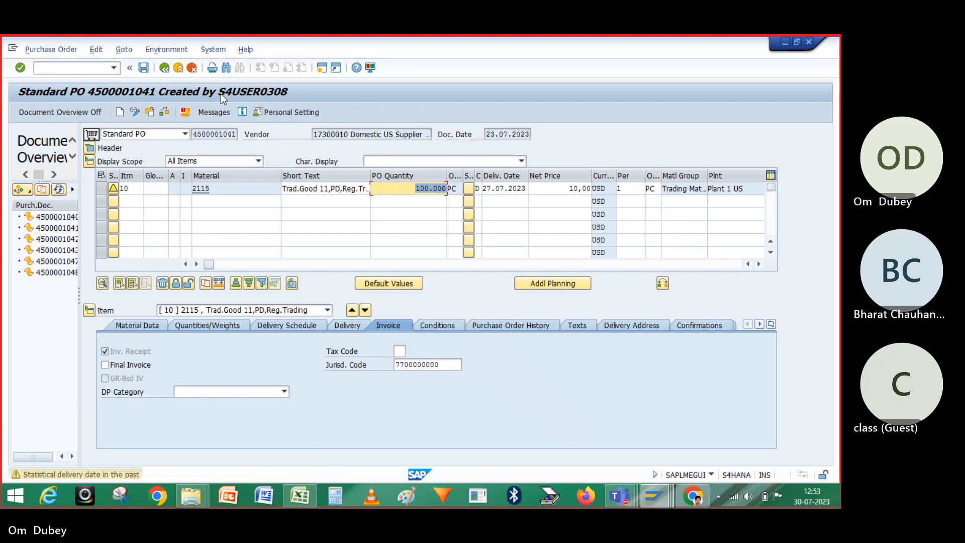
click(145, 68)
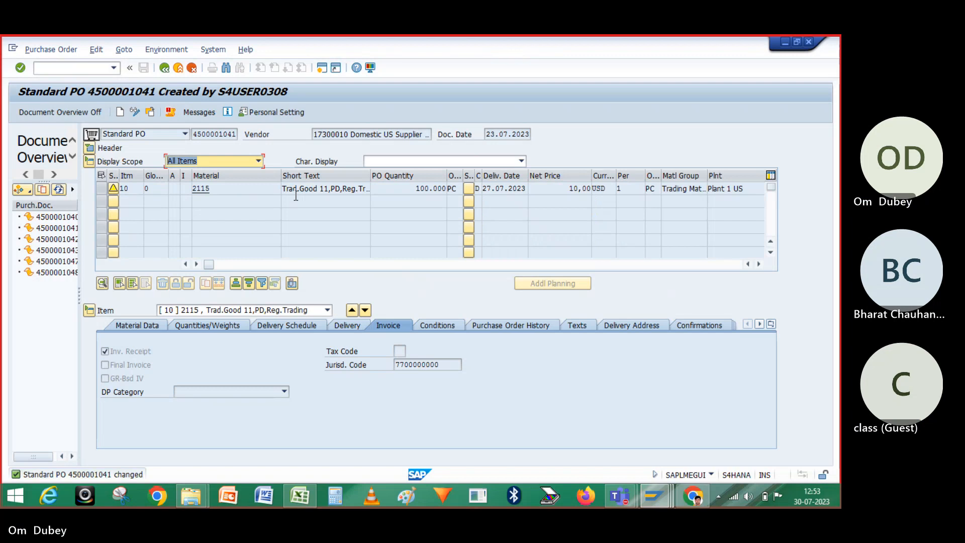
- Switch back to the goods receipt session and try to load the changed purchase order again
key(alt+Tab)
key(space)
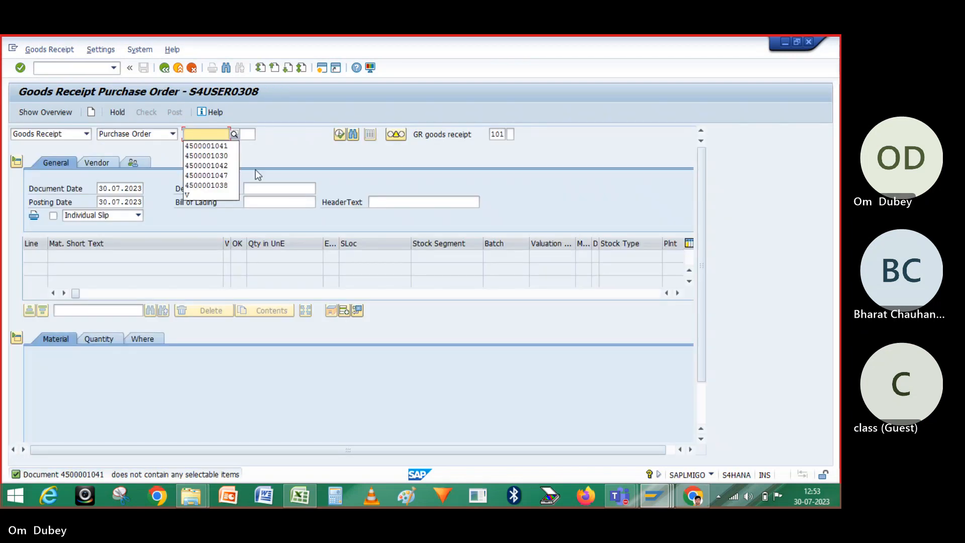
key(Return)
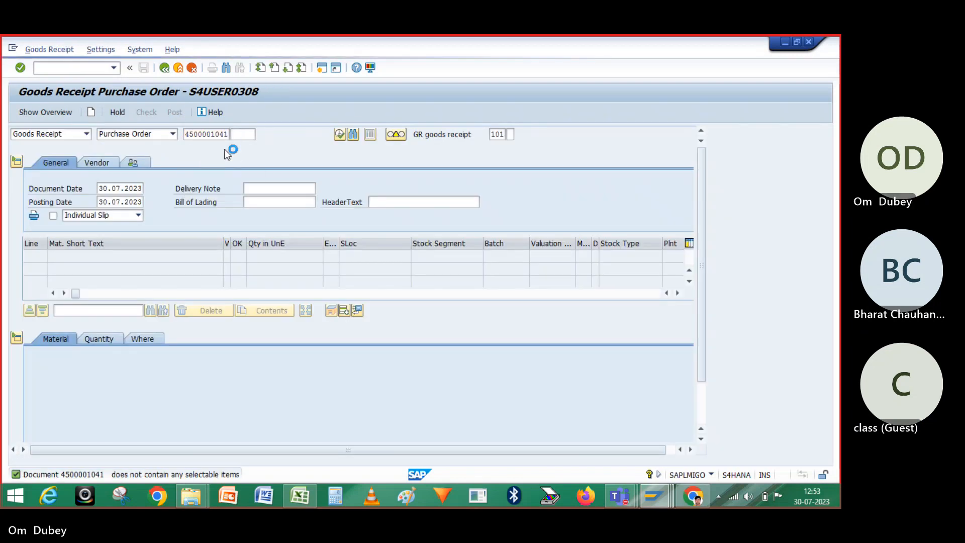
key(Return)
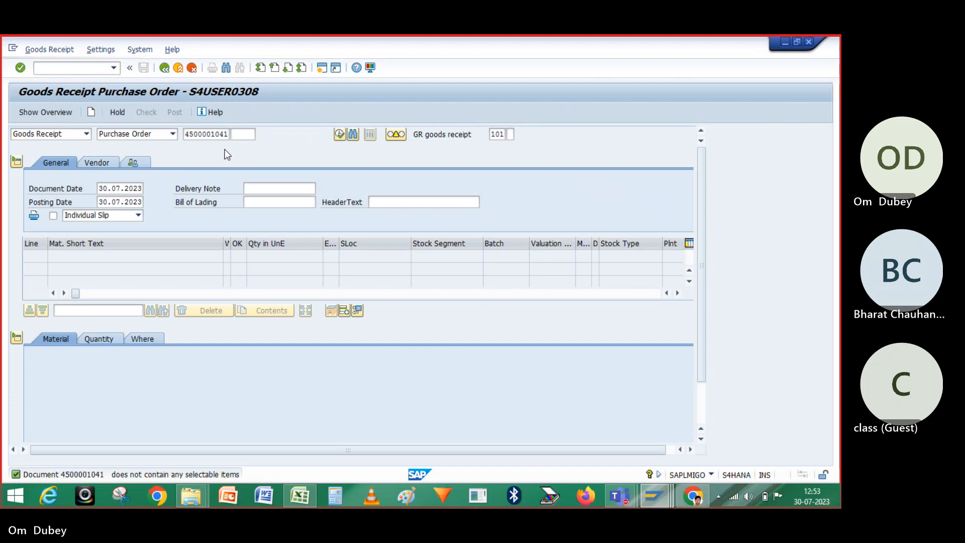
key(Return)
- Look at the purchase order history of item 10 in the purchase order session and return to the goods receipt
key(alt+Tab)
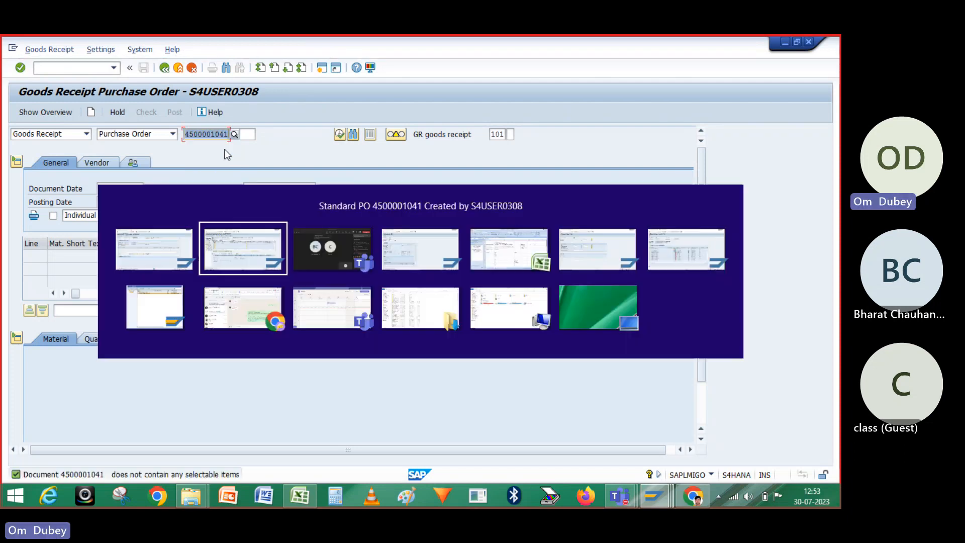
click(477, 325)
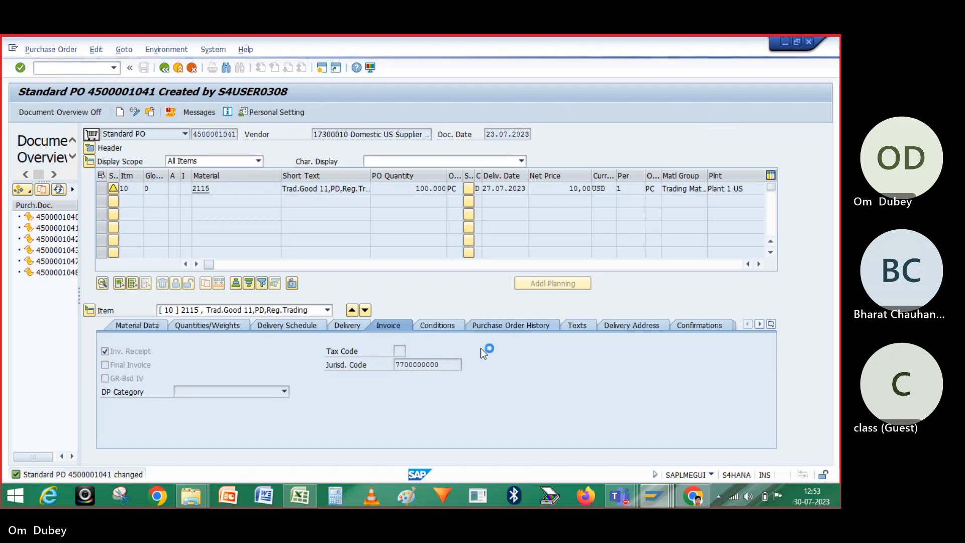
key(alt+Tab)
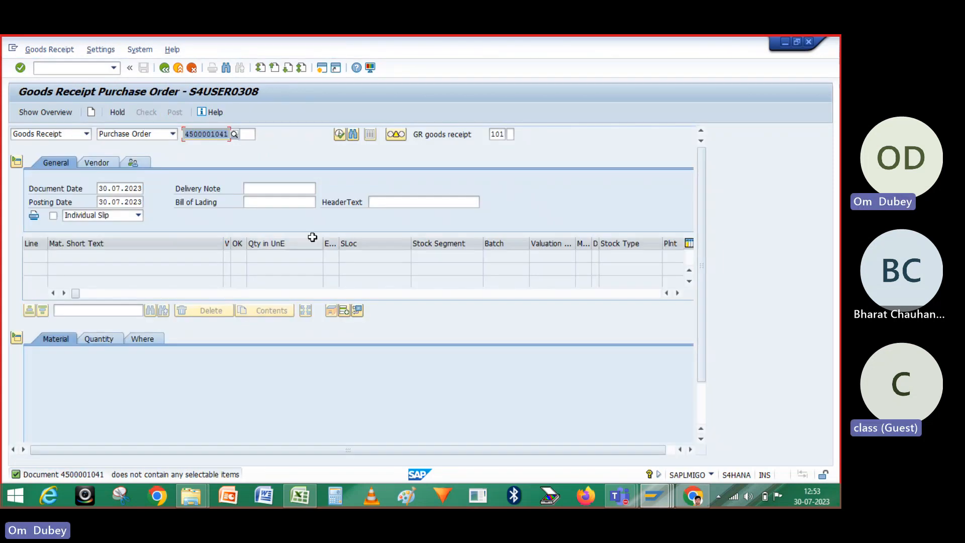
- Restart transaction MIGO in the goods receipt session
click(76, 66)
text(/NM)
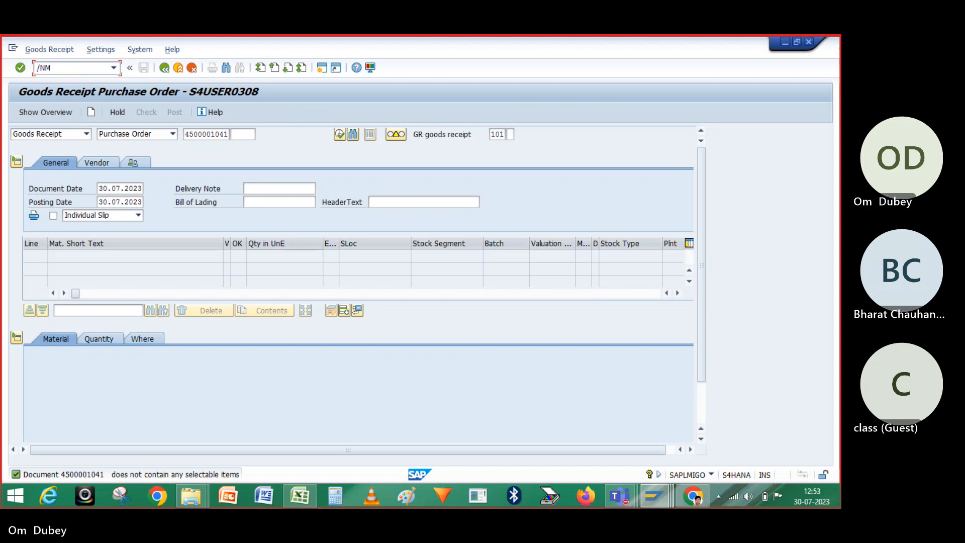
text(GO)
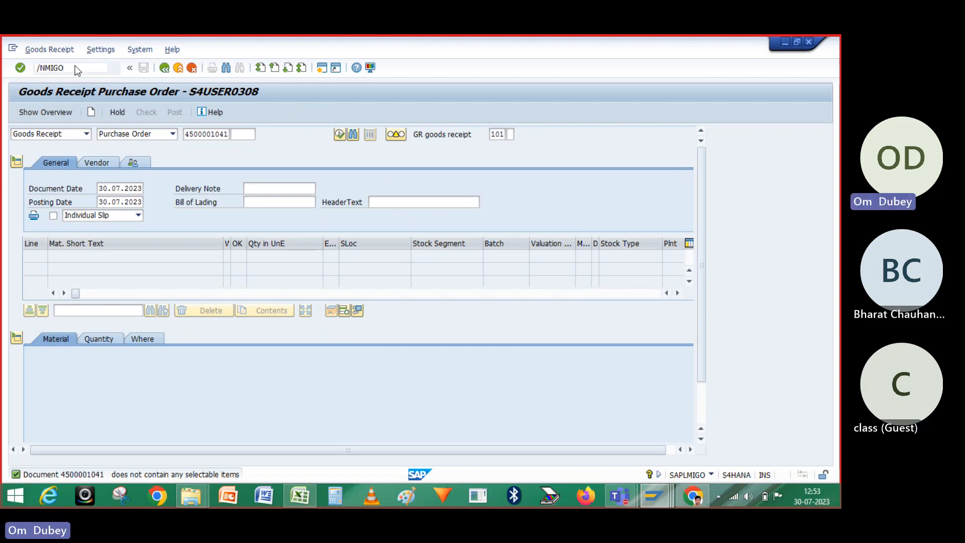
key(Return)
- Open the delivery schedule of the purchase order item, and load the changed order in the restarted goods receipt
key(alt+Tab)
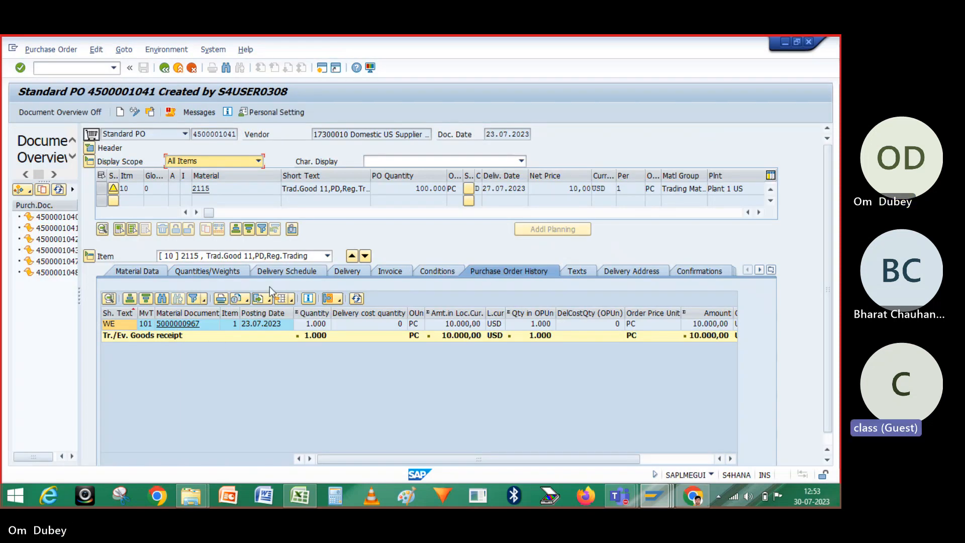
click(275, 271)
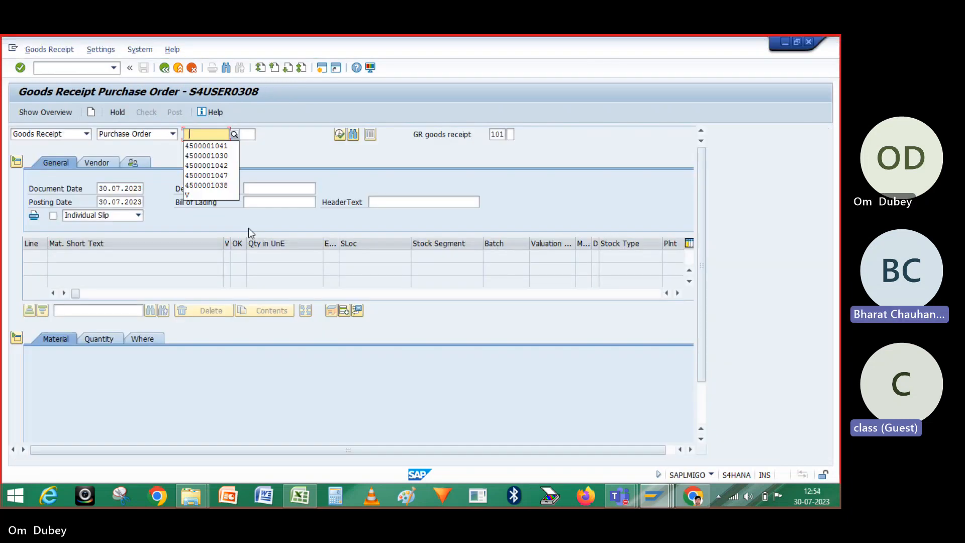
click(212, 143)
key(Return)
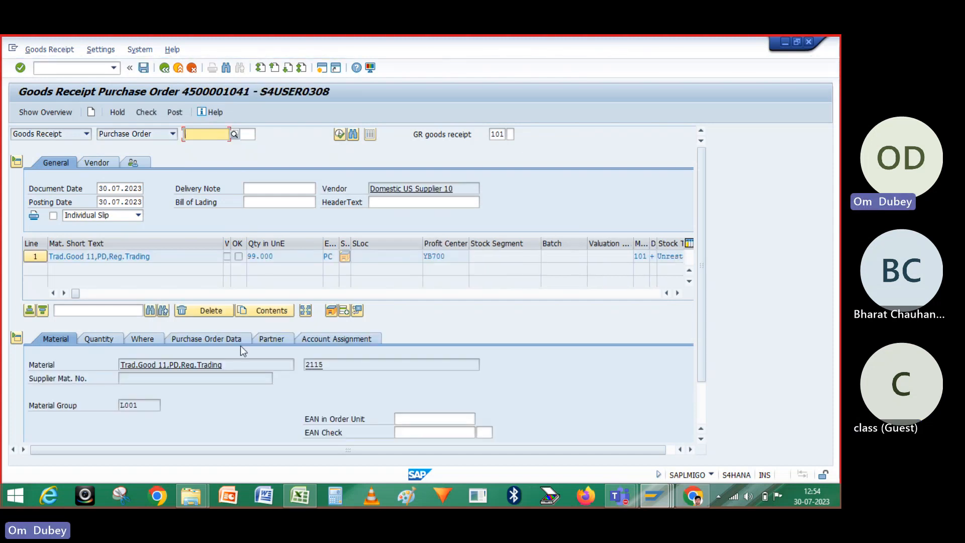
- Set the quantity in unit of entry for material 2115 in the goods receipt to 10 PC
click(98, 340)
click(158, 365)
key(BackSpace)
key(BackSpace)
key(BackSpace)
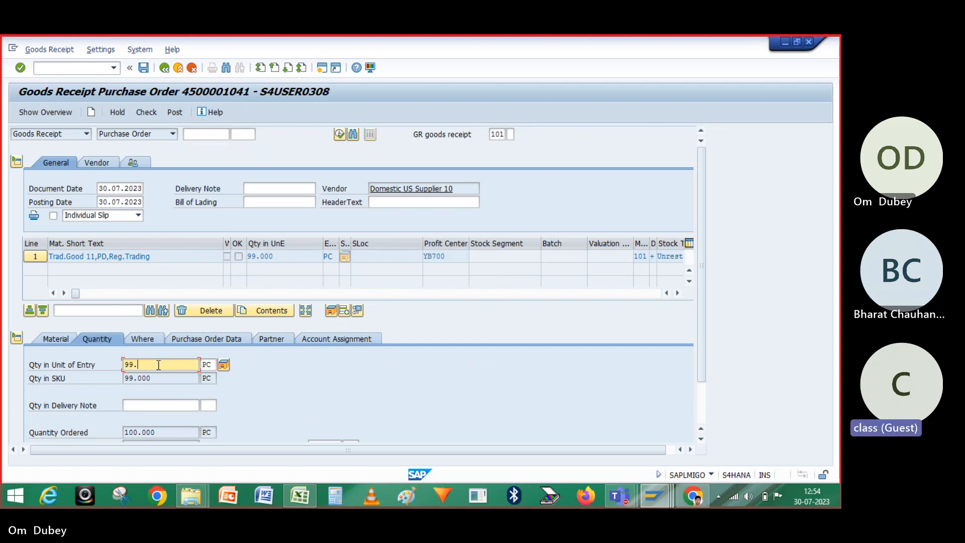
key(BackSpace)
text(1)
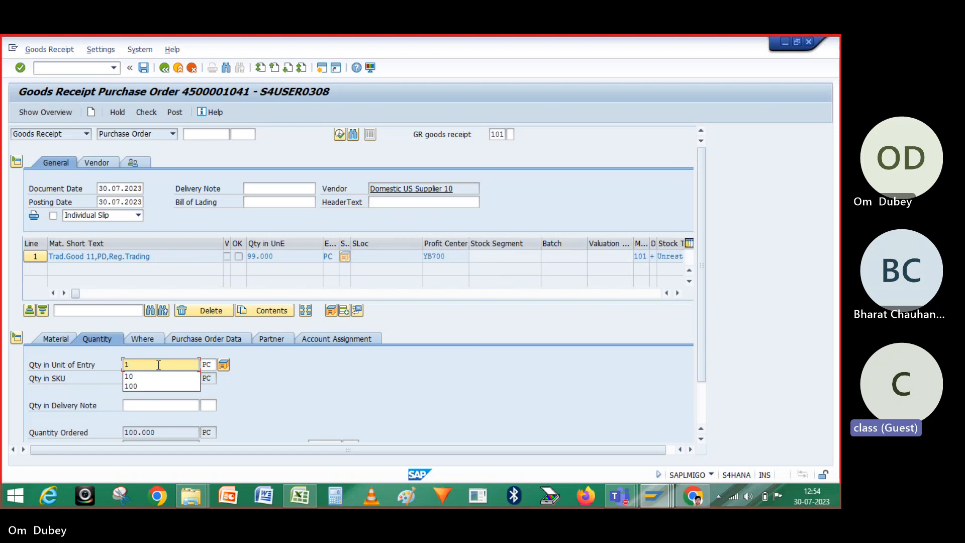
key(Return)
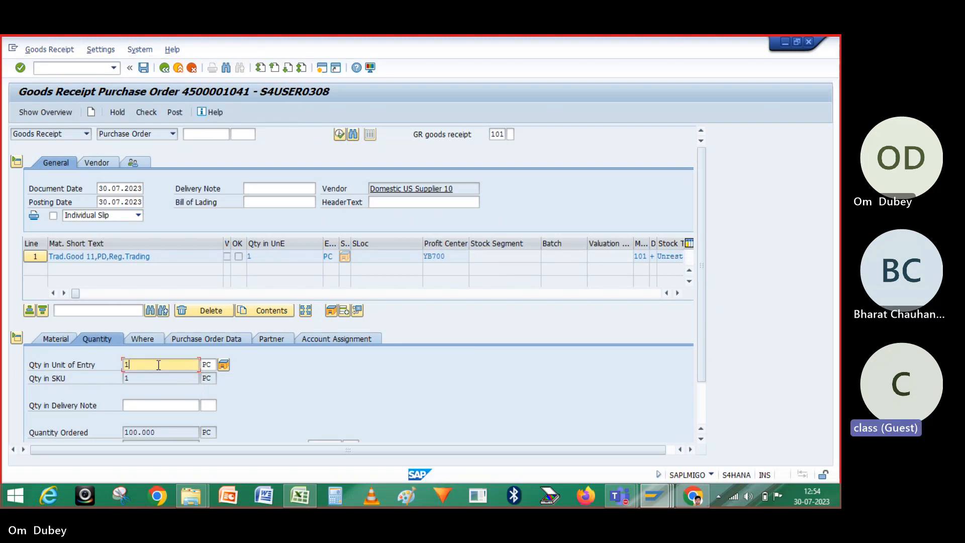
text(0)
key(Return)
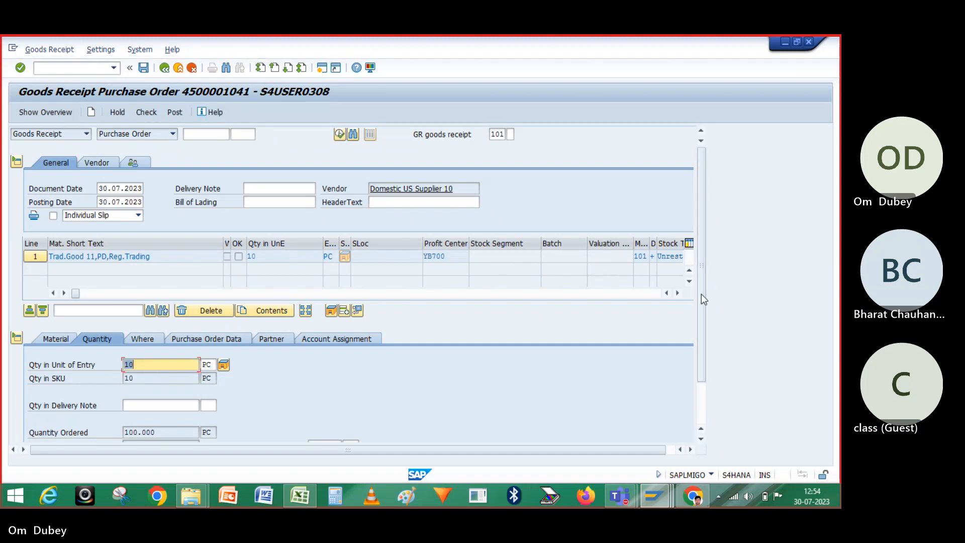
- Enter WH01 as the storage location of the goods receipt item in plant 1710
drag(701, 309, 701, 351)
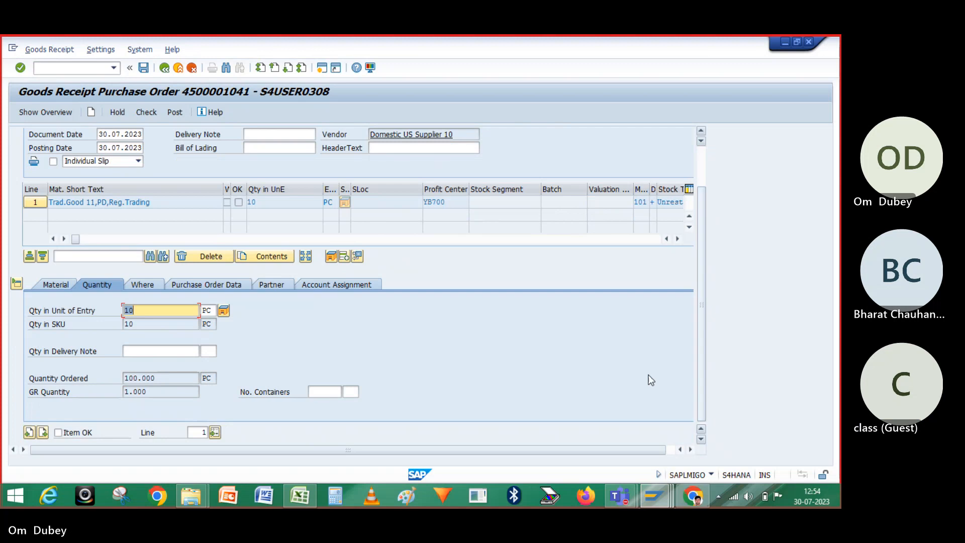
click(143, 285)
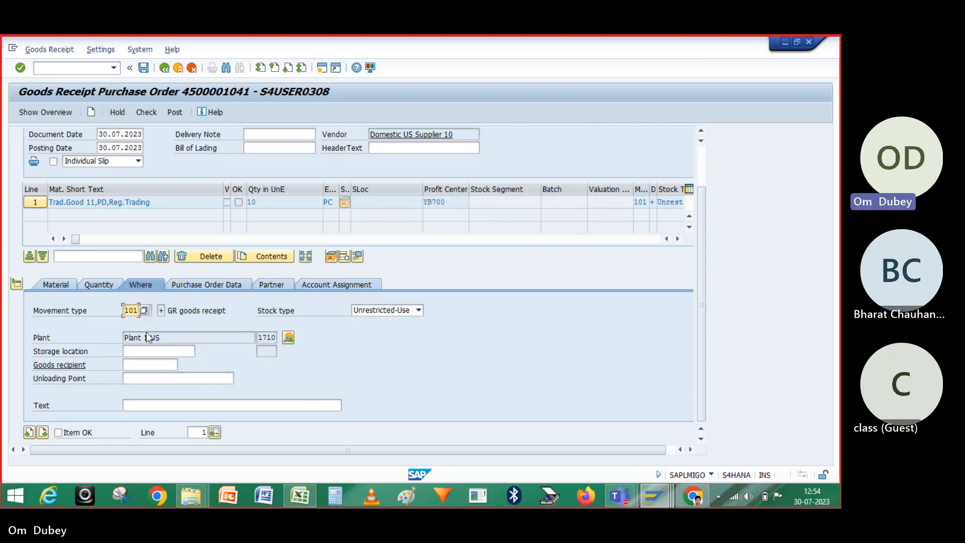
click(144, 352)
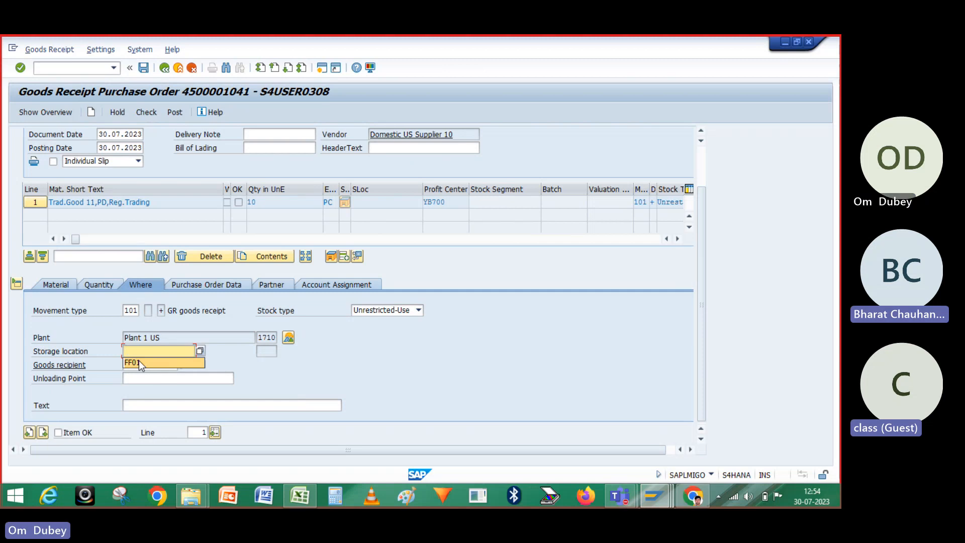
text(WH01)
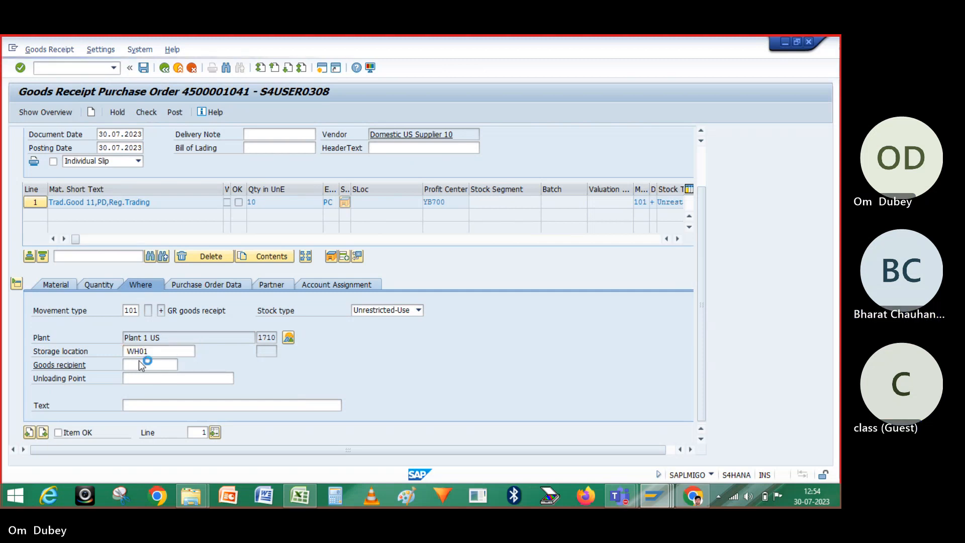
- Mark the goods receipt item as OK and run the document check
click(65, 435)
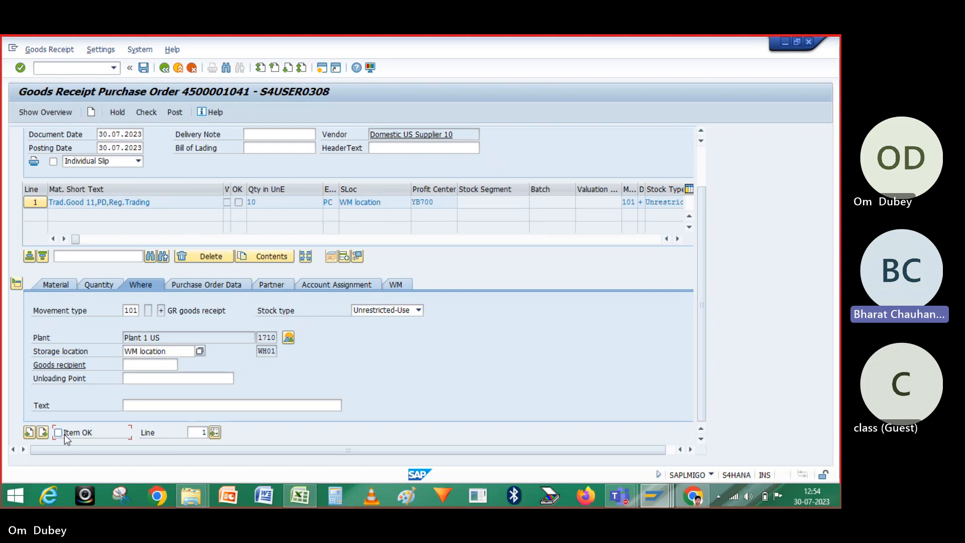
click(145, 111)
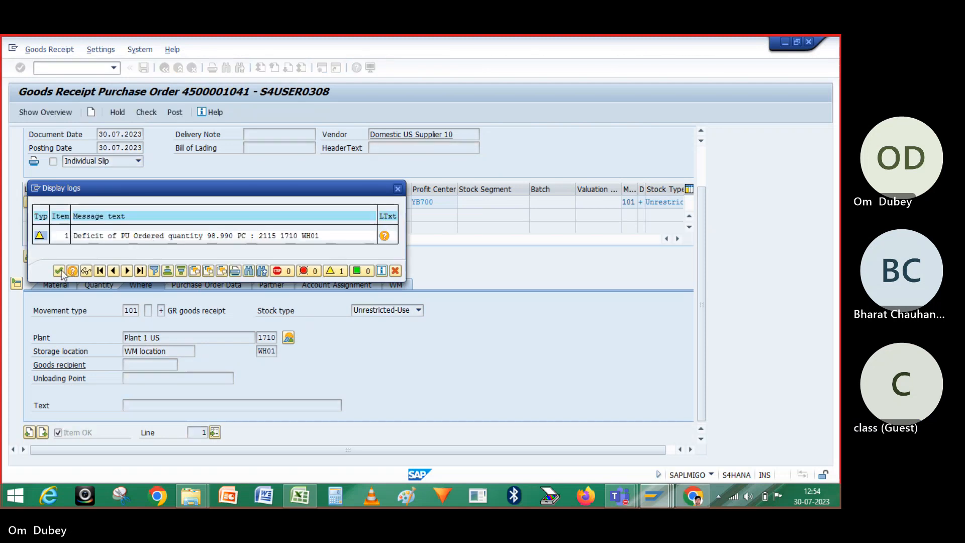
- Close the check log, post the goods receipt, and display the posted material document
click(59, 271)
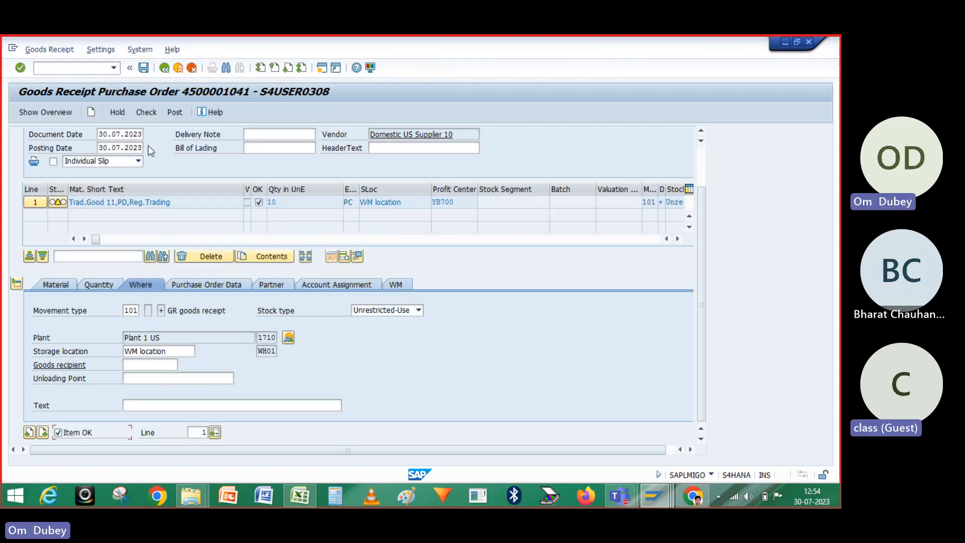
click(171, 111)
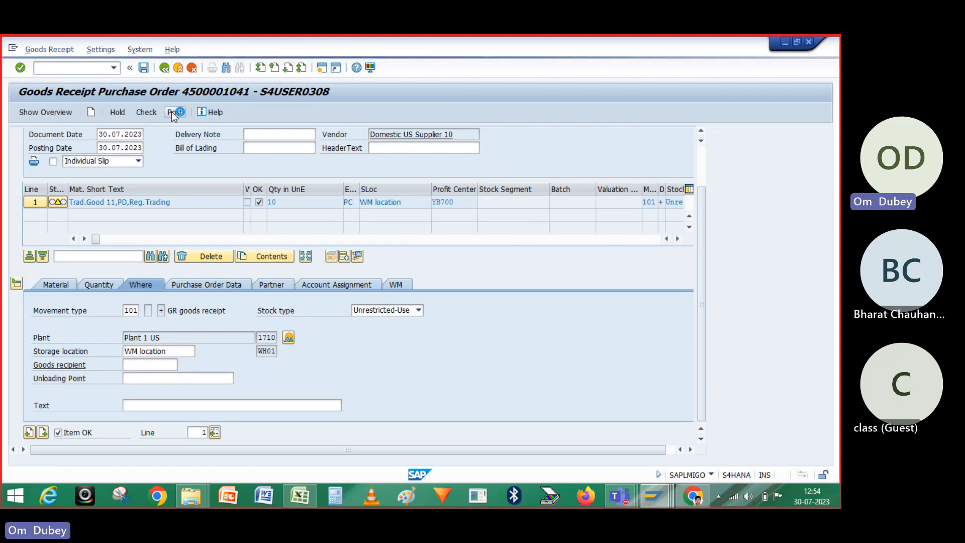
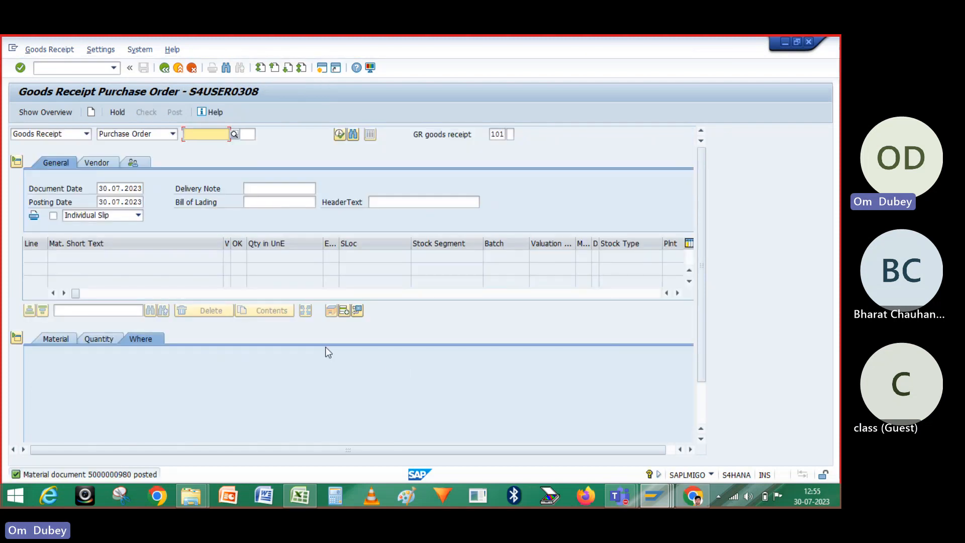
click(86, 134)
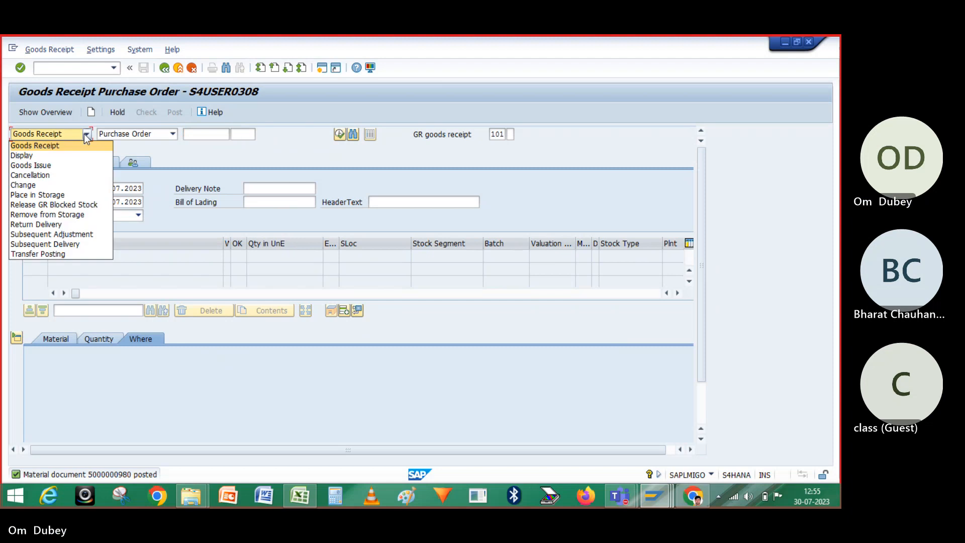
click(61, 153)
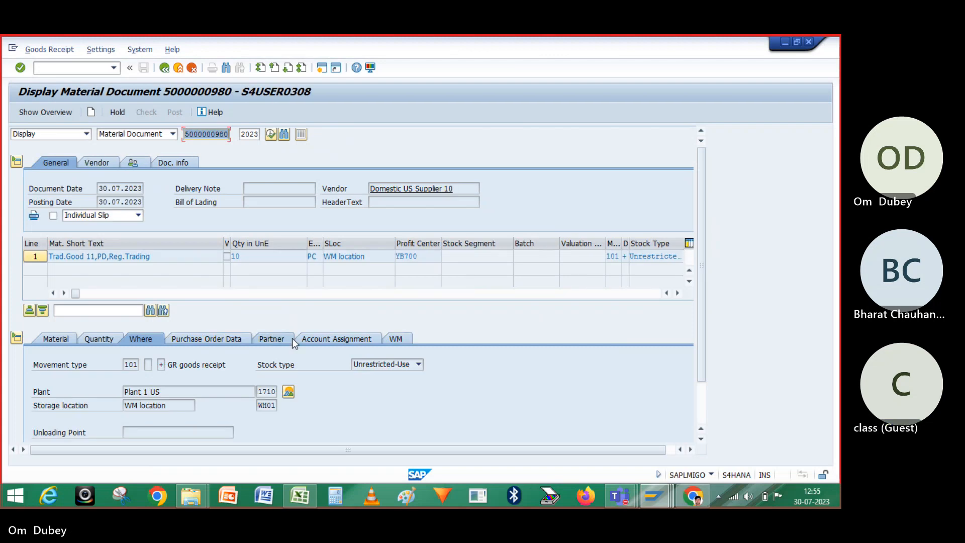
- Examine the warehouse management data of the material document item, including its storage type, storage bin and transfer requirement number
click(410, 340)
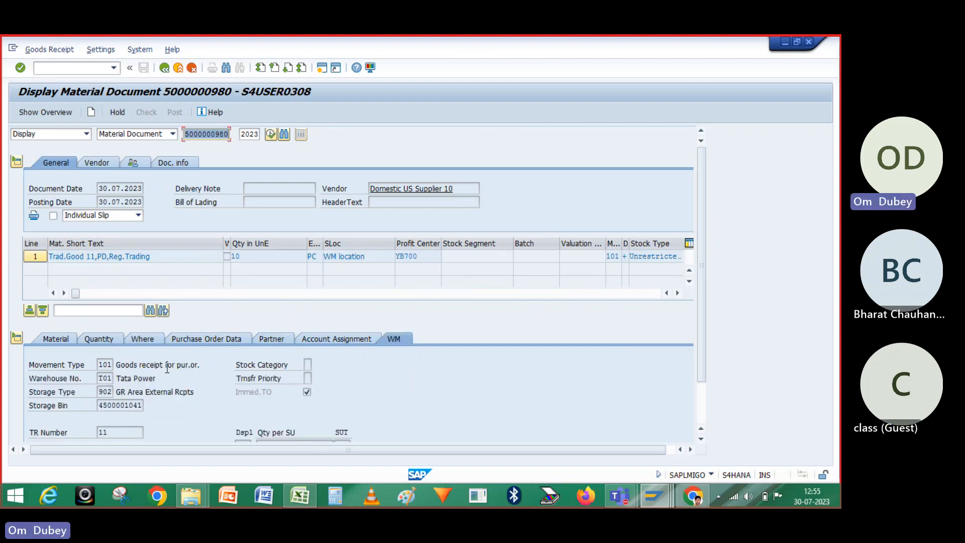
click(111, 393)
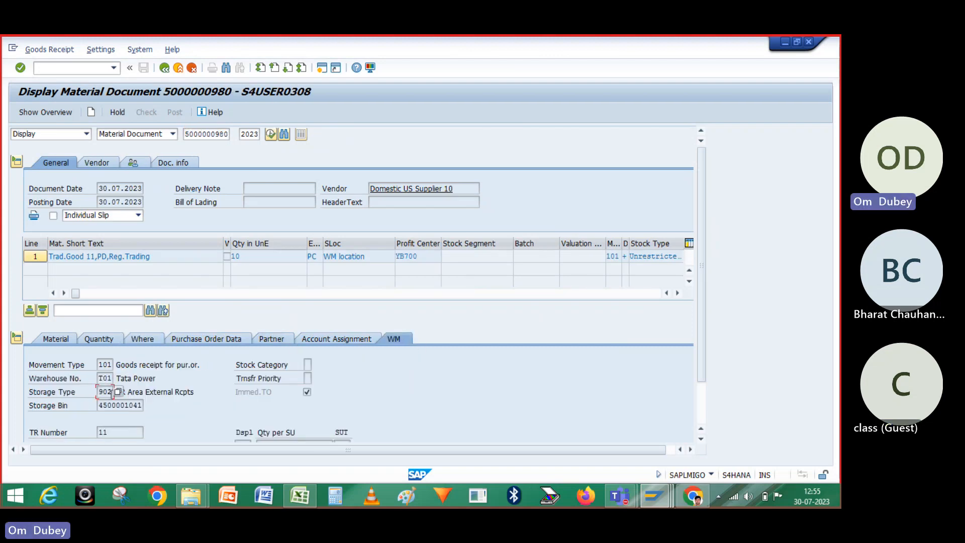
click(136, 407)
drag(698, 356, 701, 390)
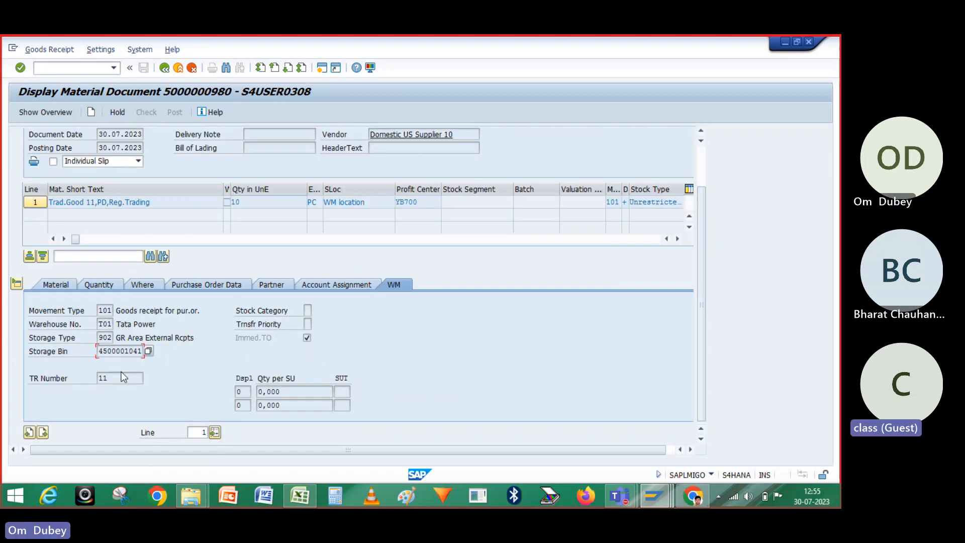
- Display transfer requirement 11 of warehouse T01 using transaction LB03
click(73, 68)
text(/)
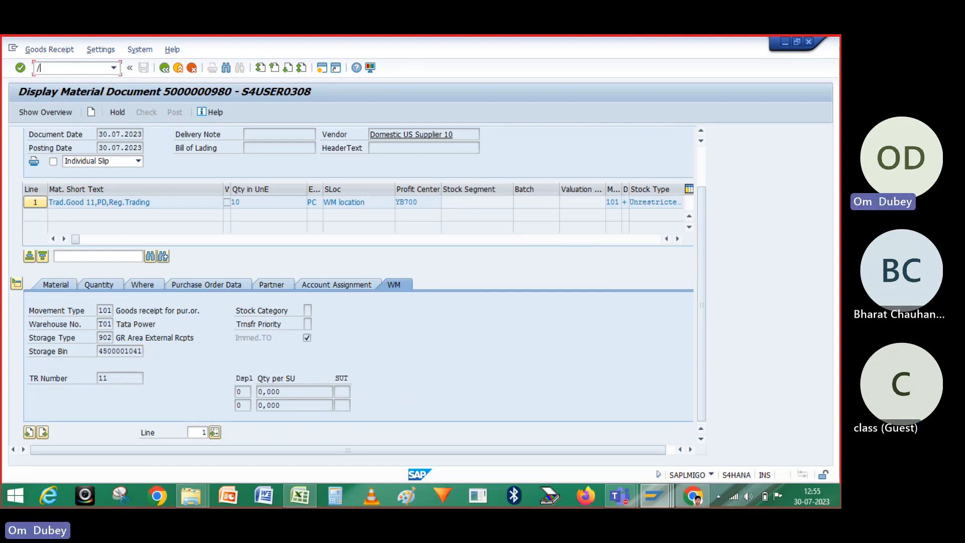
text(NLB03)
key(Return)
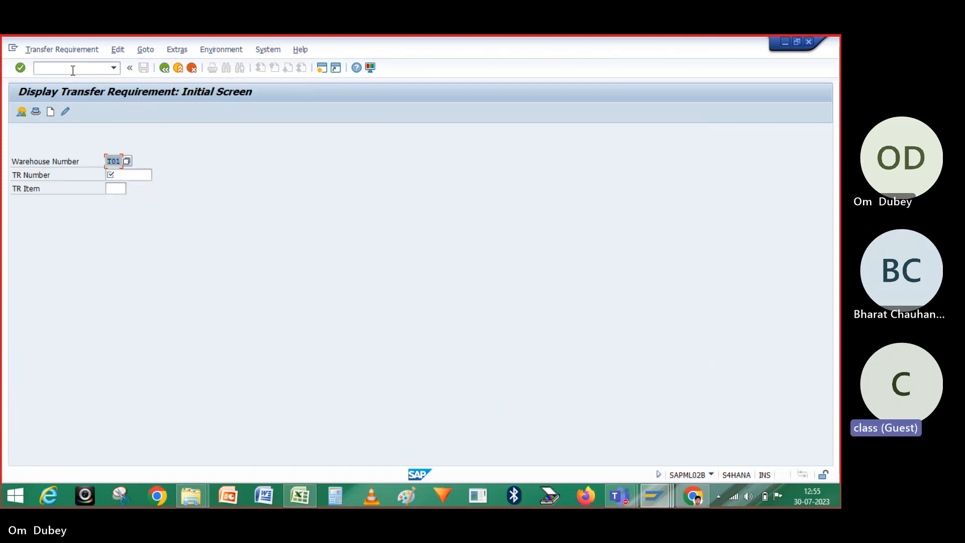
click(121, 174)
text(11)
key(Return)
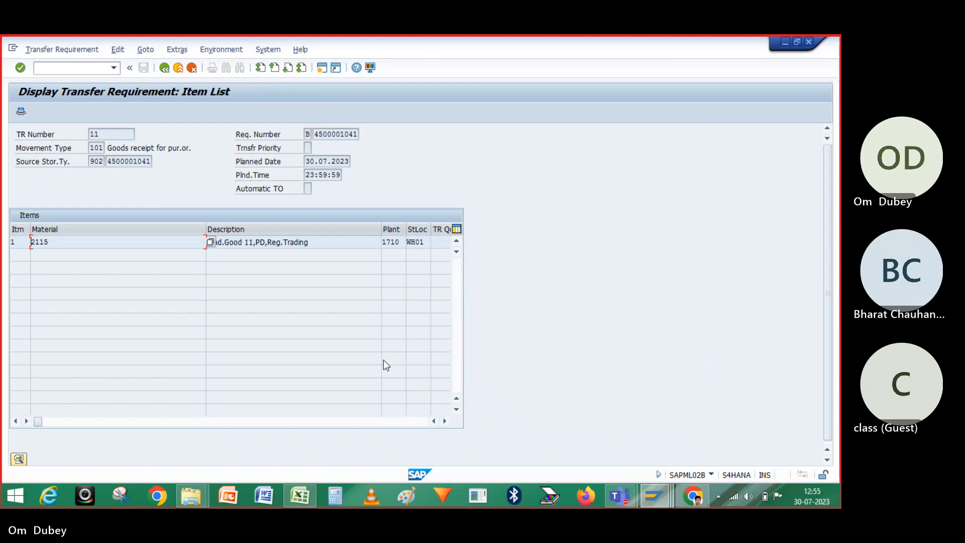
- Look up the transfer order number assigned to the item of material 2115 in the transfer requirement
click(444, 422)
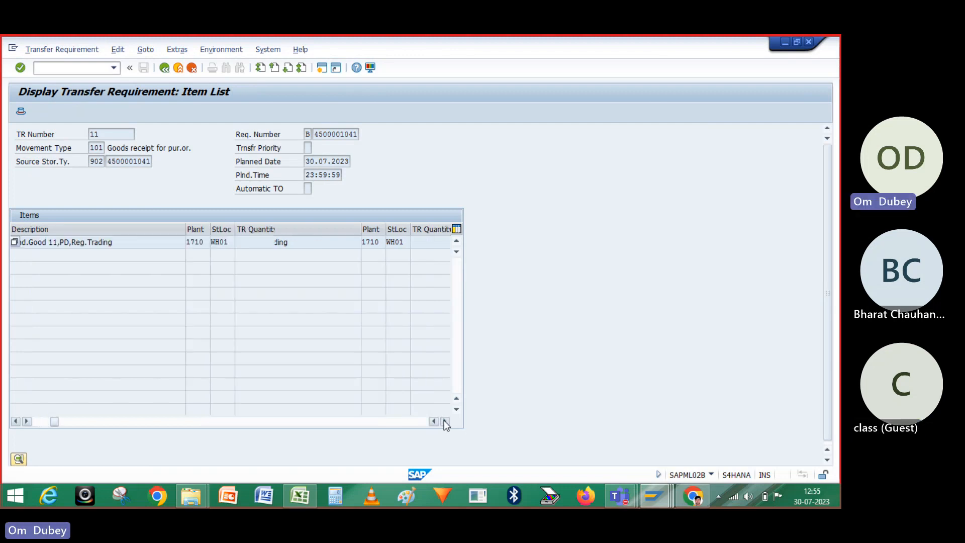
click(445, 422)
click(445, 422)
click(445, 421)
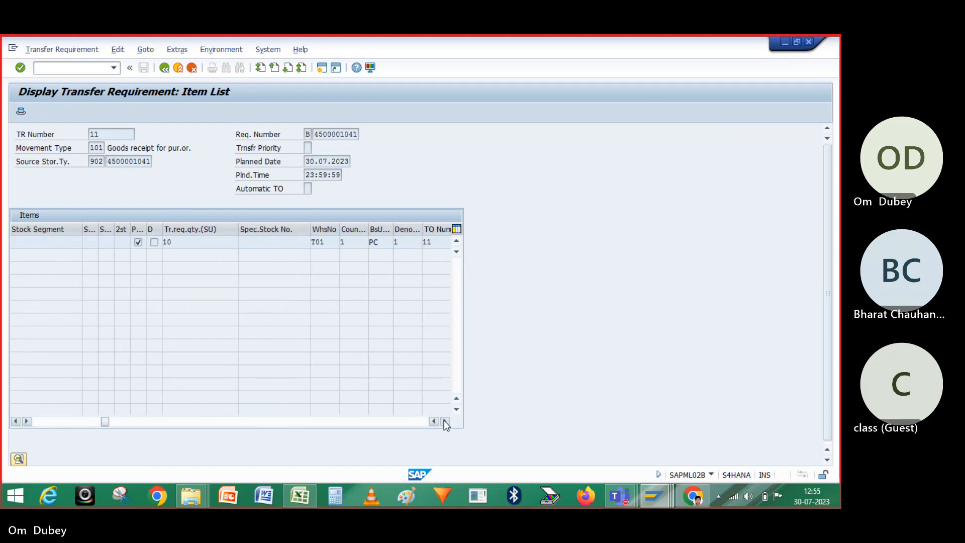
click(445, 421)
click(445, 421)
click(351, 245)
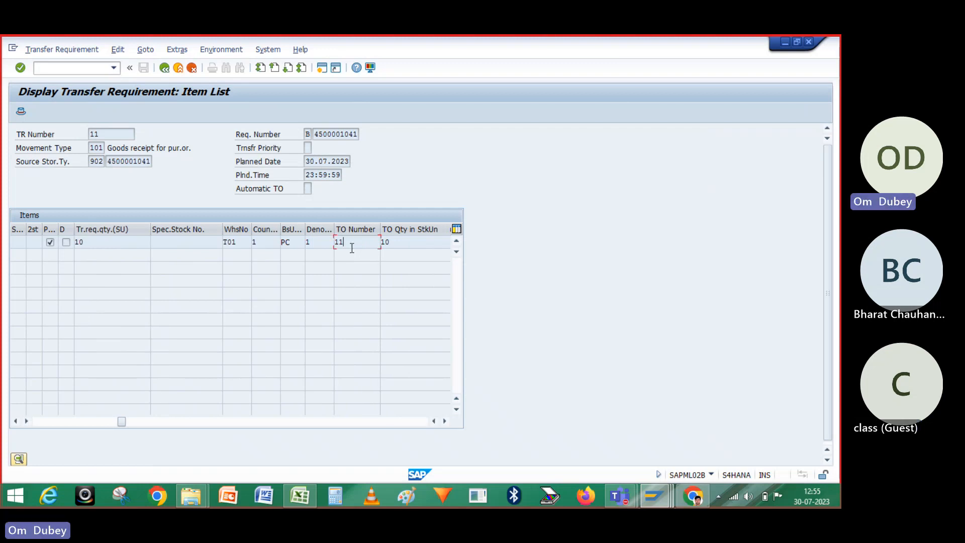
- Display transfer order 11 of warehouse T01 using transaction LT21, with the transfer order item left blank
click(87, 69)
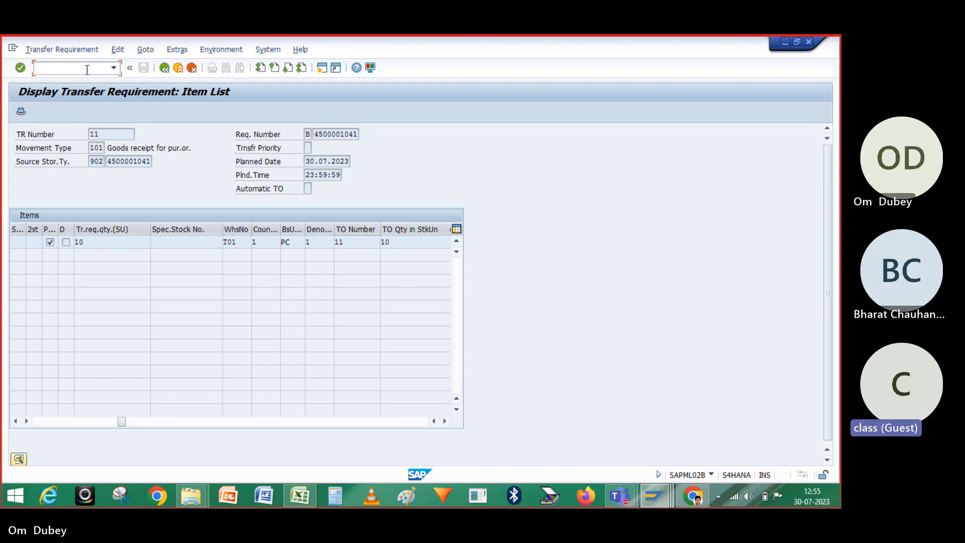
text(/NLB)
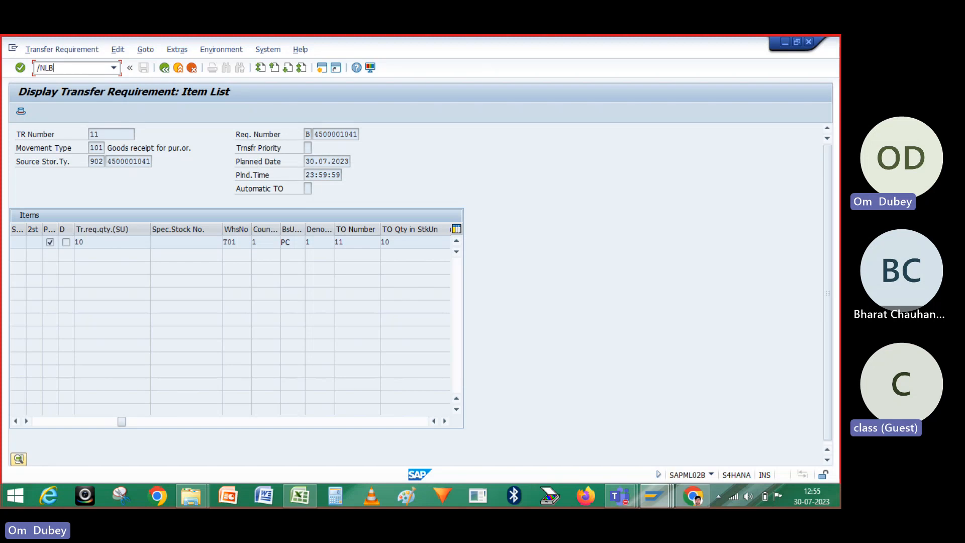
key(BackSpace)
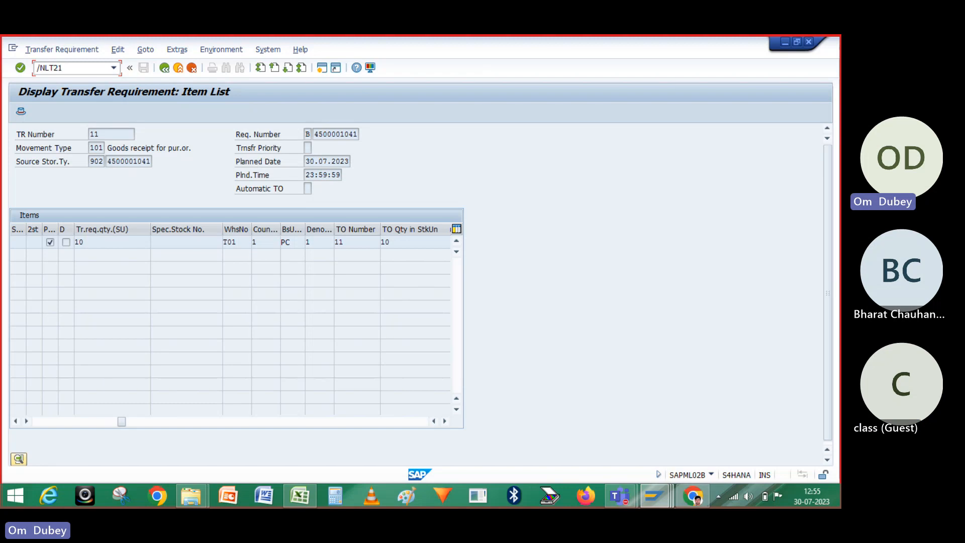
key(Return)
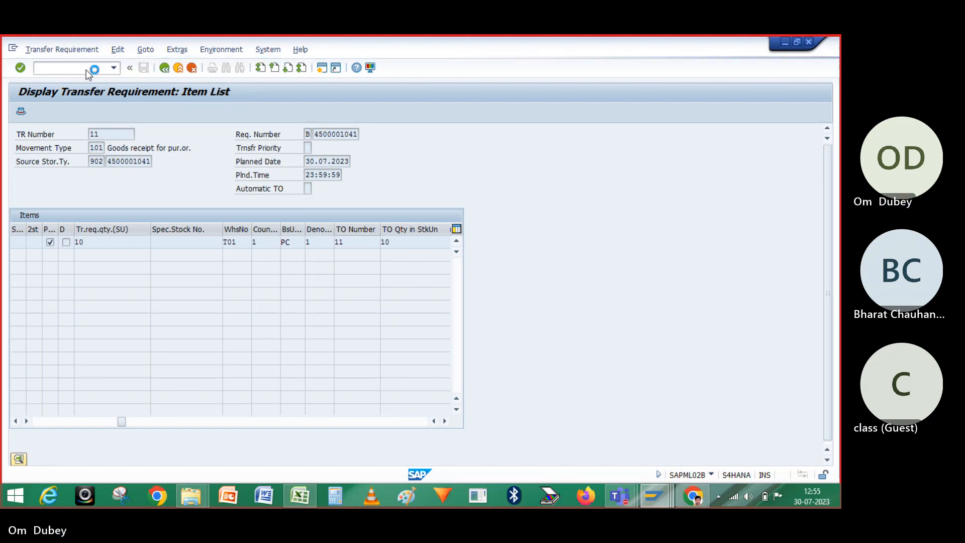
text(11)
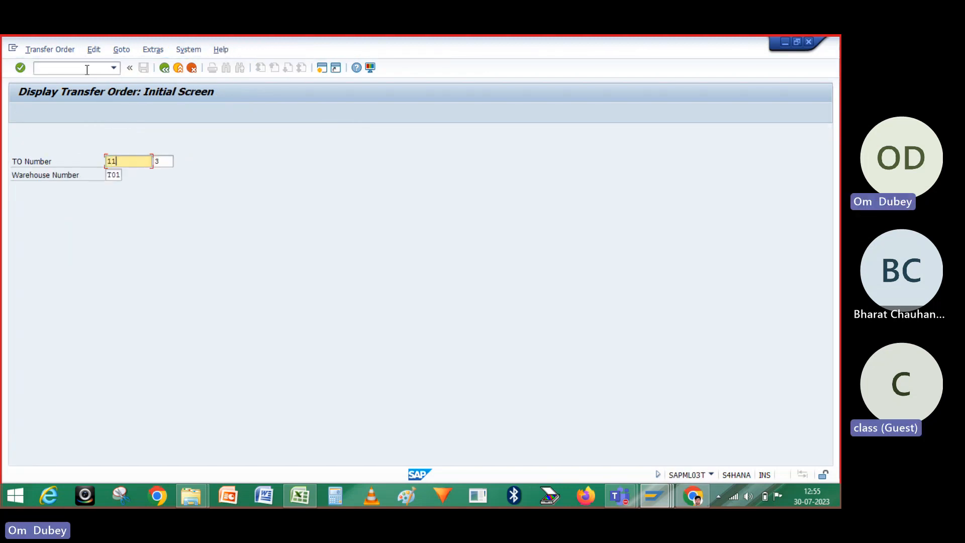
click(164, 159)
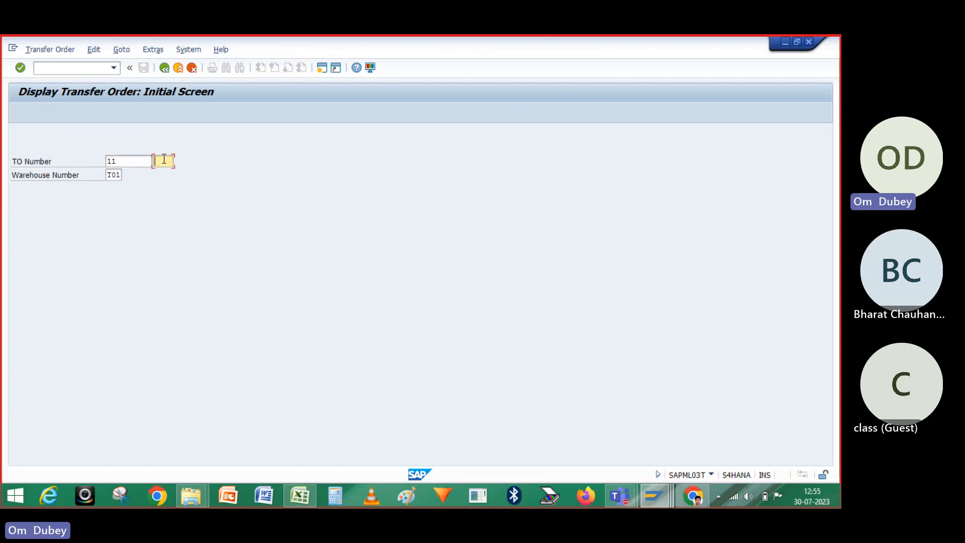
key(Return)
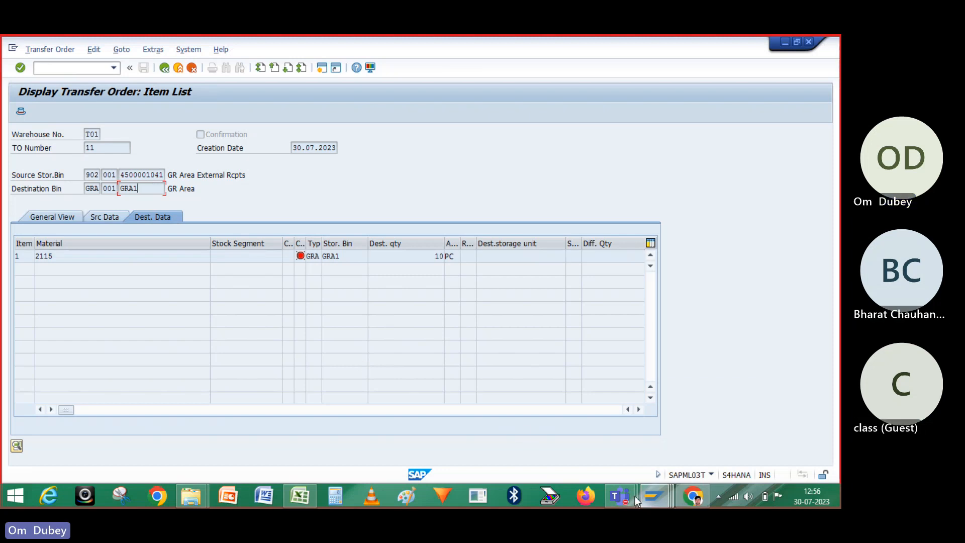
- Switch to the Warehouse job workbook in Excel and enter the label Fixed Bin in cell A32 of the Organidation Structure sheet
mouse_move(635, 496)
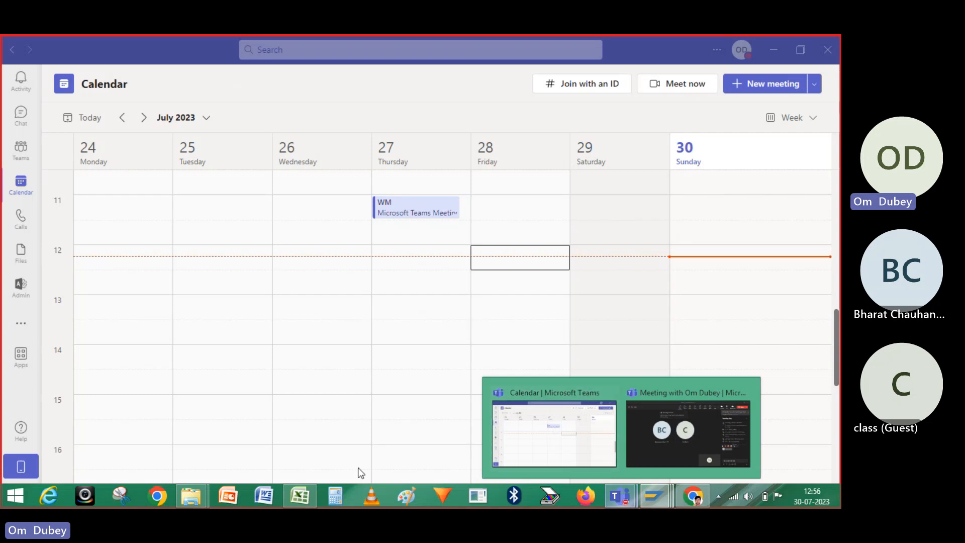
mouse_move(301, 493)
click(307, 448)
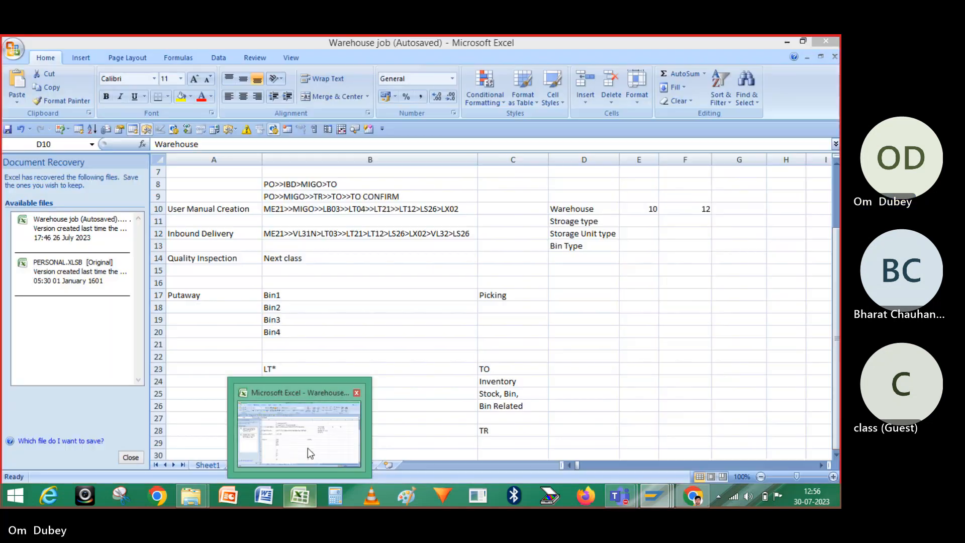
click(462, 347)
key(Left)
key(Right)
key(Right)
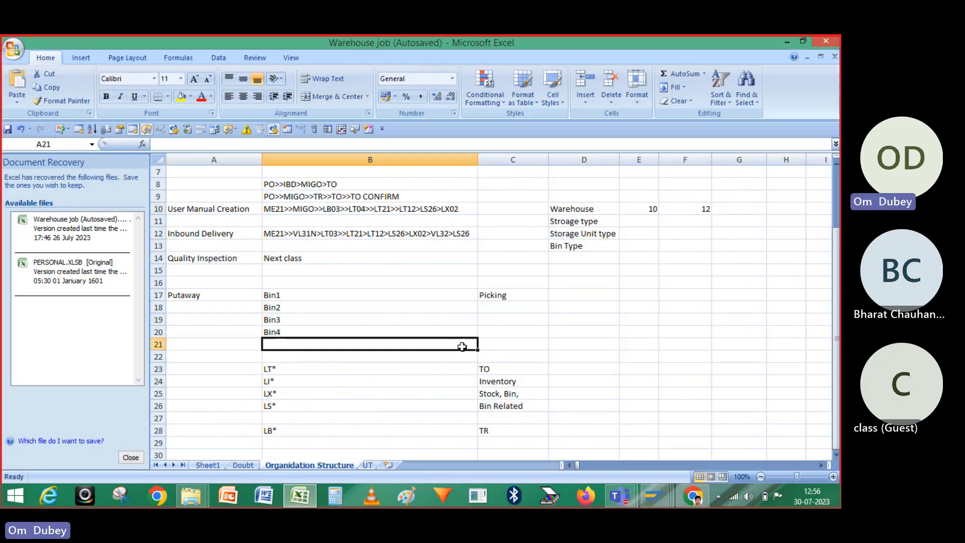
key(Left)
key(Left)
key(Down)
key(Down)
key(Down)
key(Down)
key(Down)
key(Down)
key(Down)
key(Down)
key(Down)
key(Down)
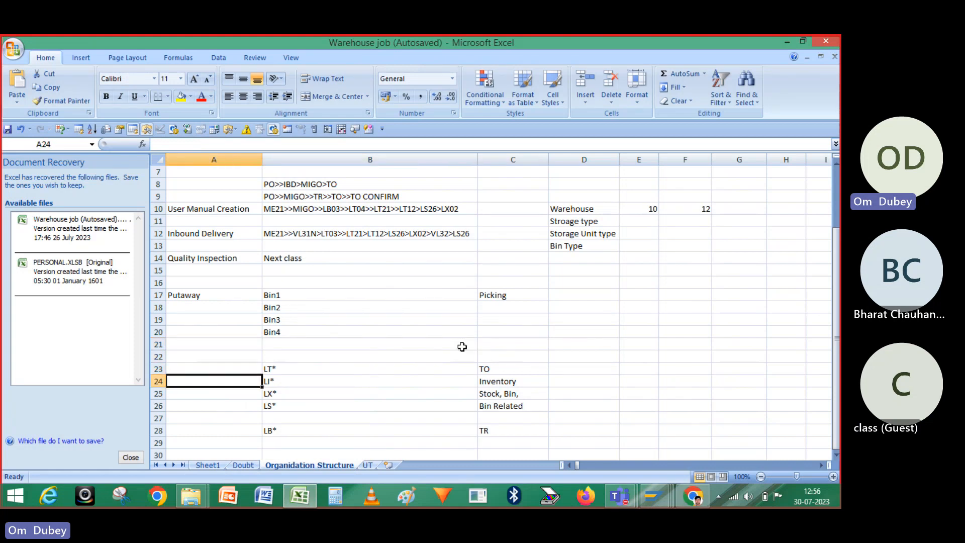
key(Down)
key(Down)
key(Down)
key(Down)
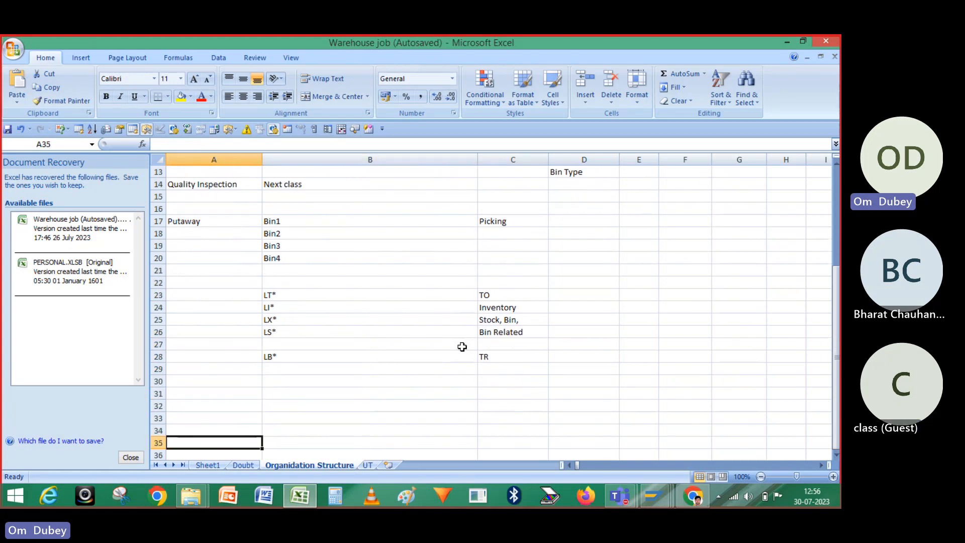
key(Up)
key(Up)
key(Up)
text(F)
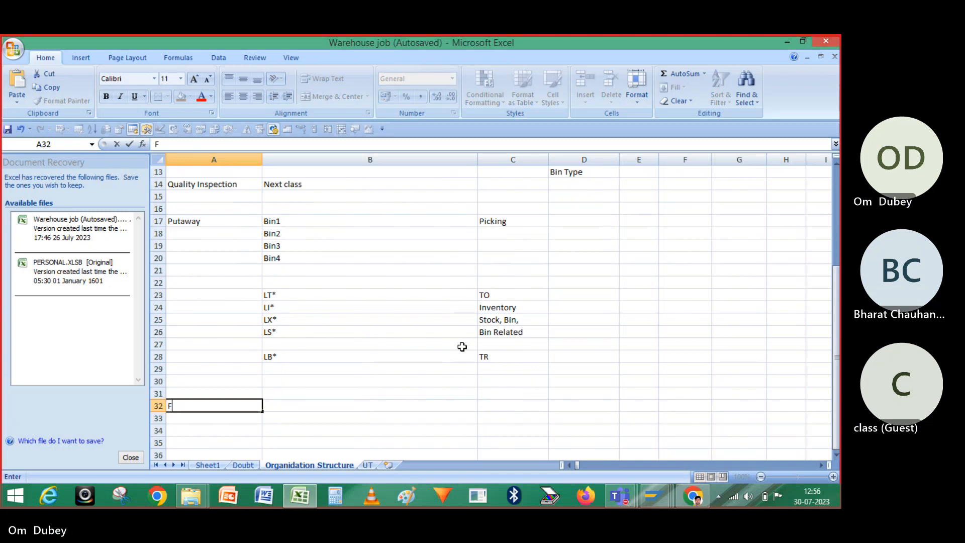
text(ixed)
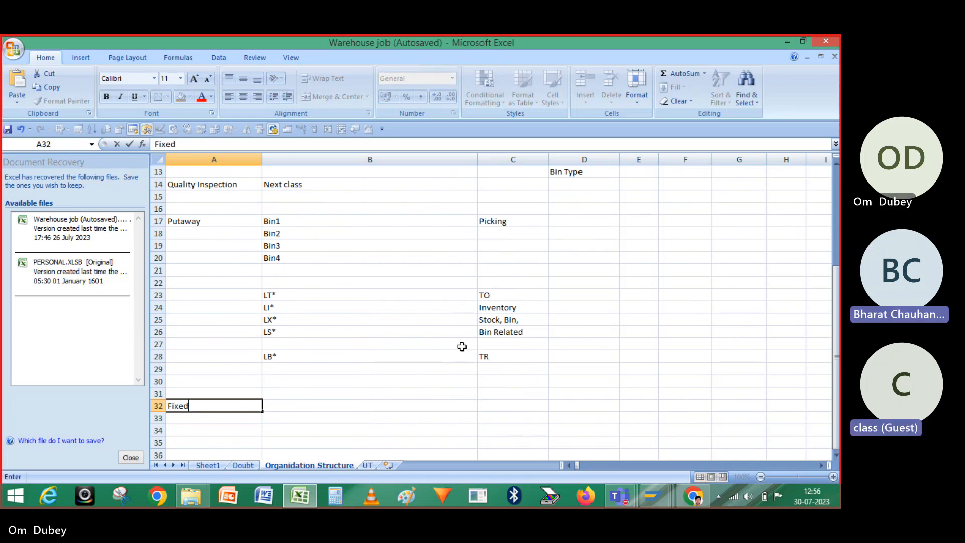
text( Bin)
key(Tab)
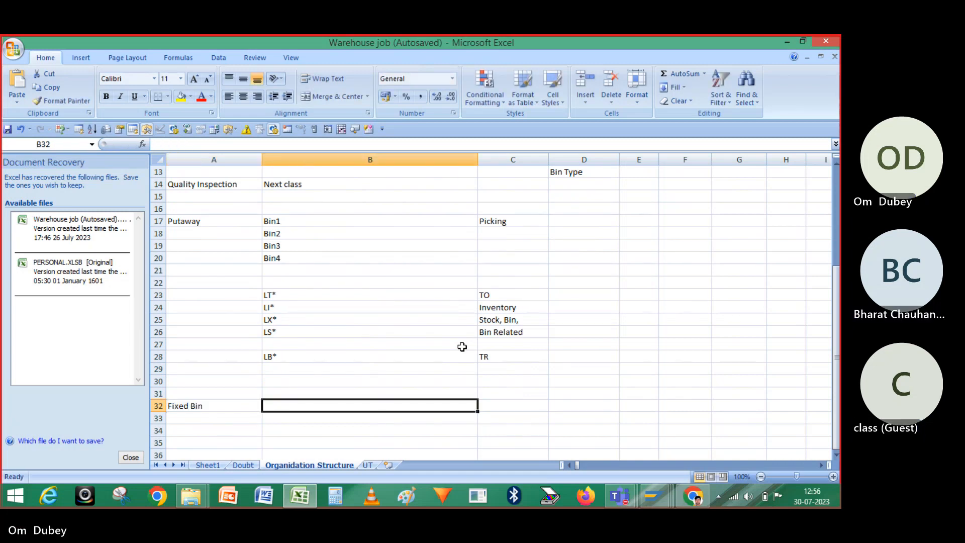
- Enter the note "Storage type F" in cell B32 beside the Fixed Bin label
text(St)
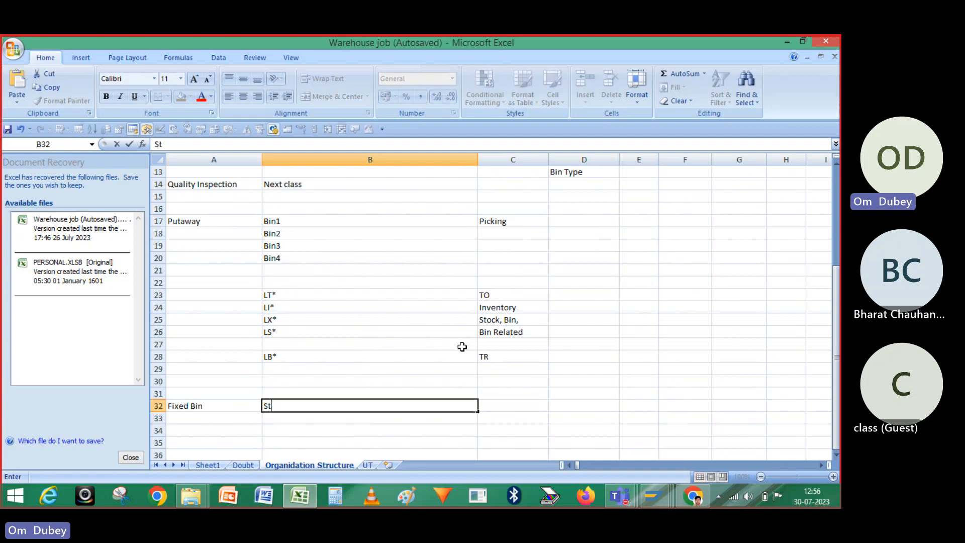
text(orag)
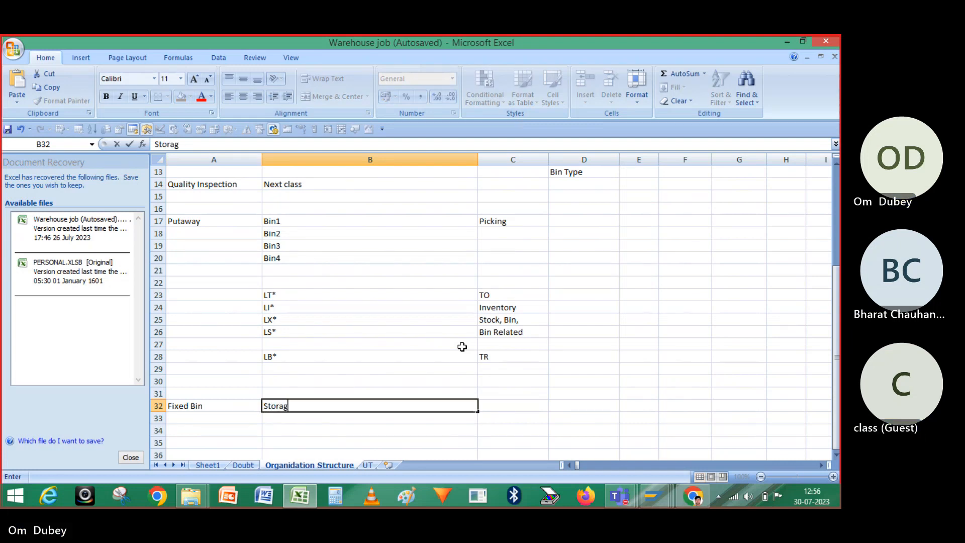
text(e type )
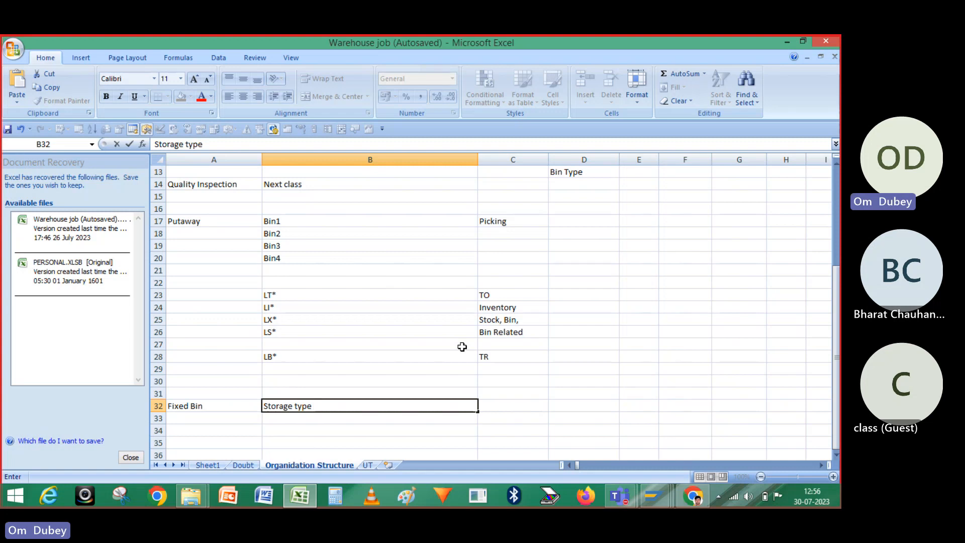
text(F)
key(Return)
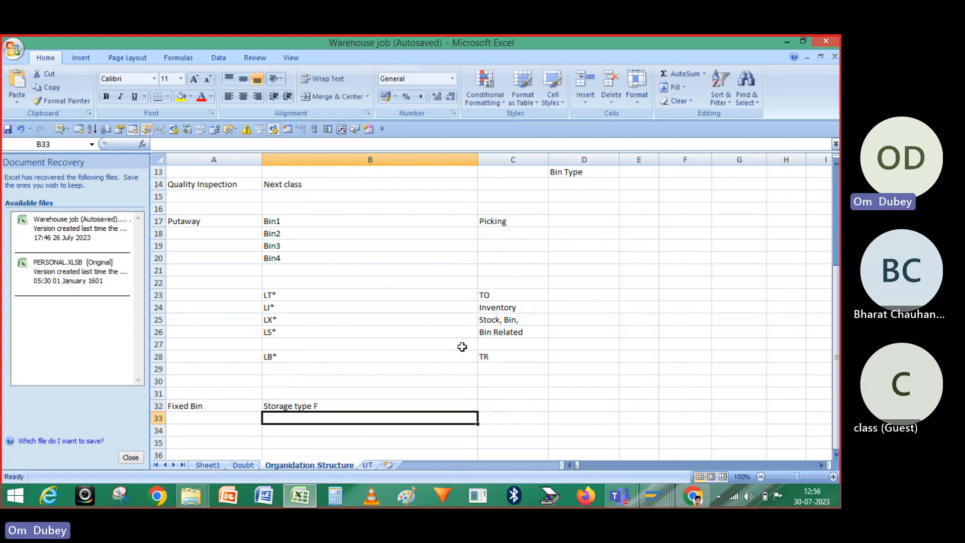
- Enter the note "Stock placement indicator GRA" in cell B33 below the storage type note
text(Sto)
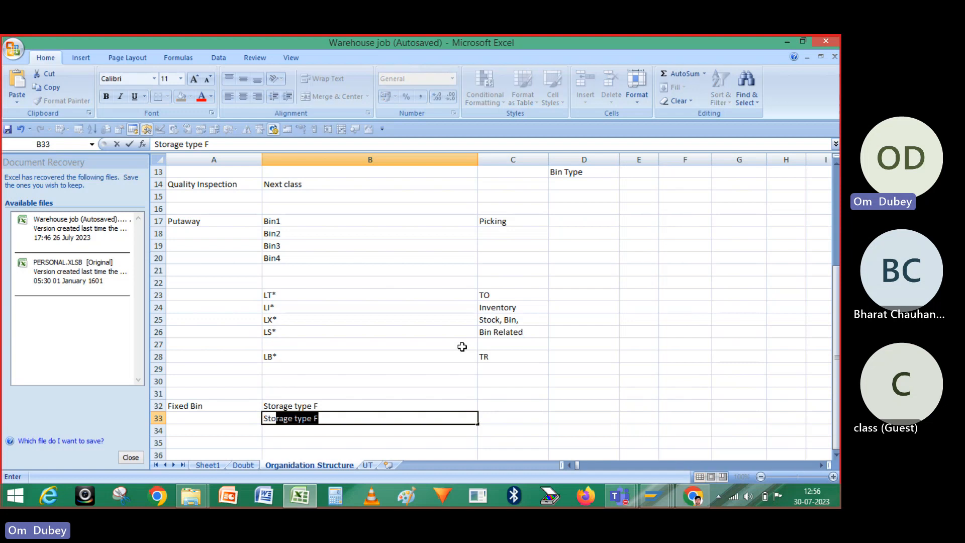
text(cl)
key(BackSpace)
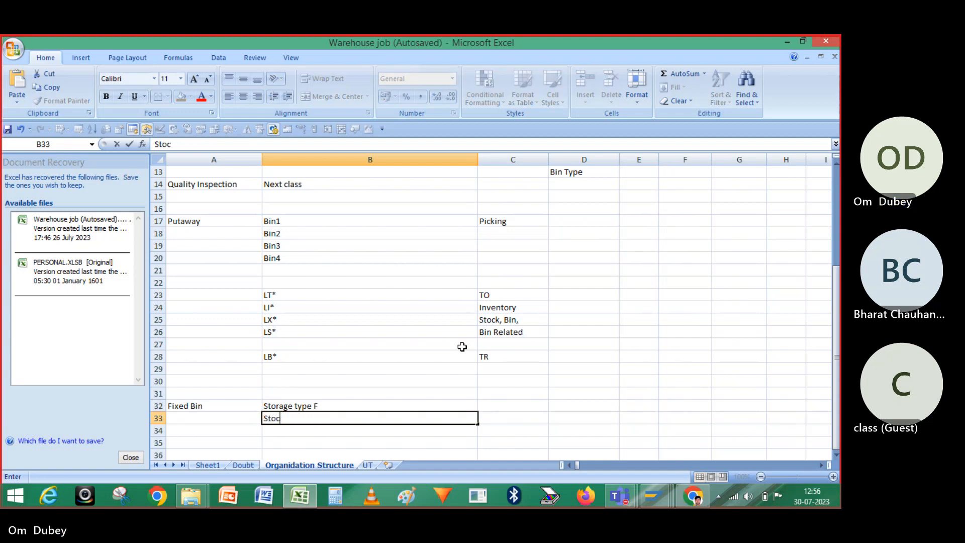
text(k placement in)
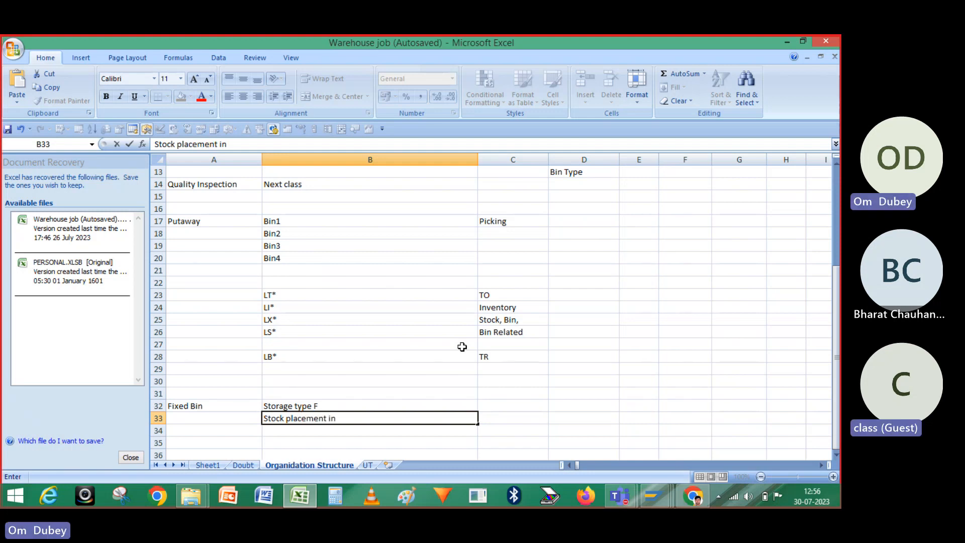
text(dicator )
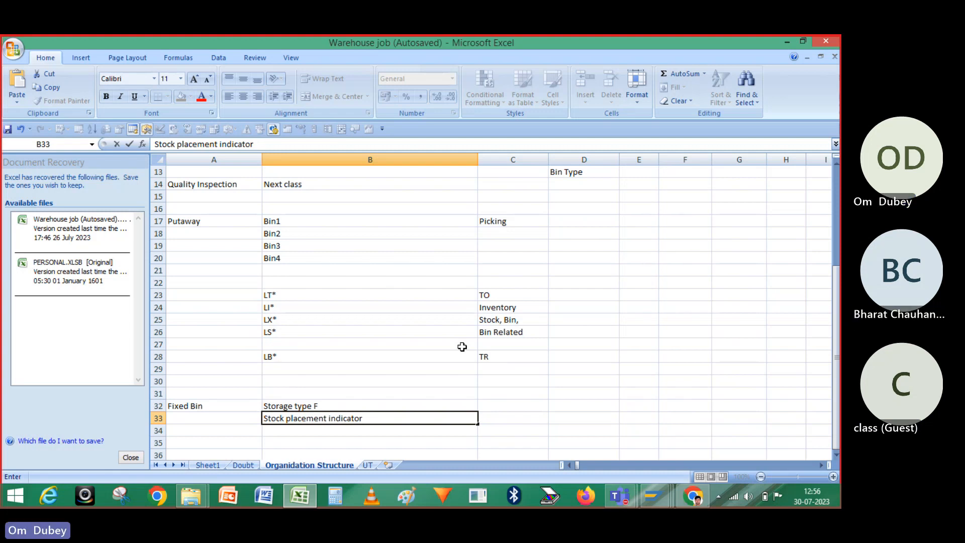
text(GRA)
key(Return)
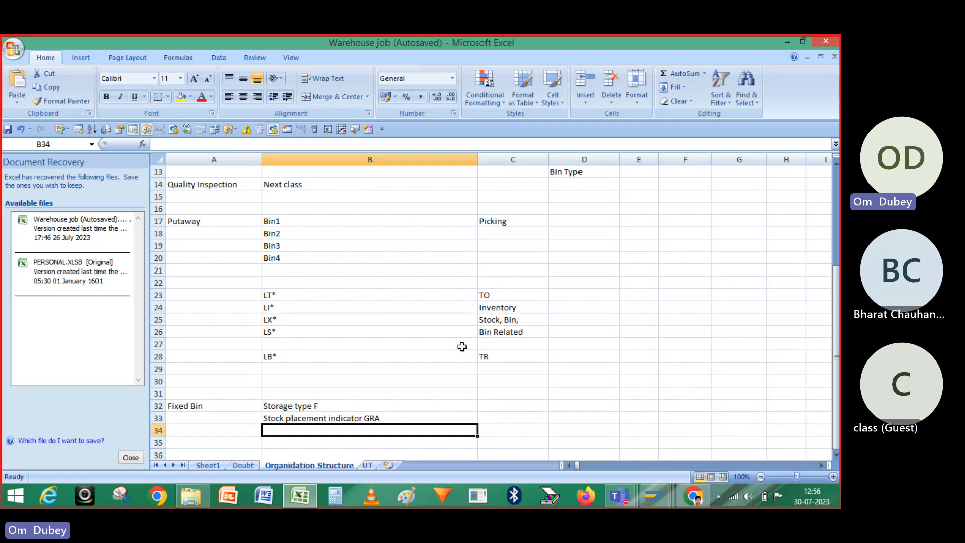
- Enter the note "Search Sequance" in cell B34 of the Fixed Bin list
text(S)
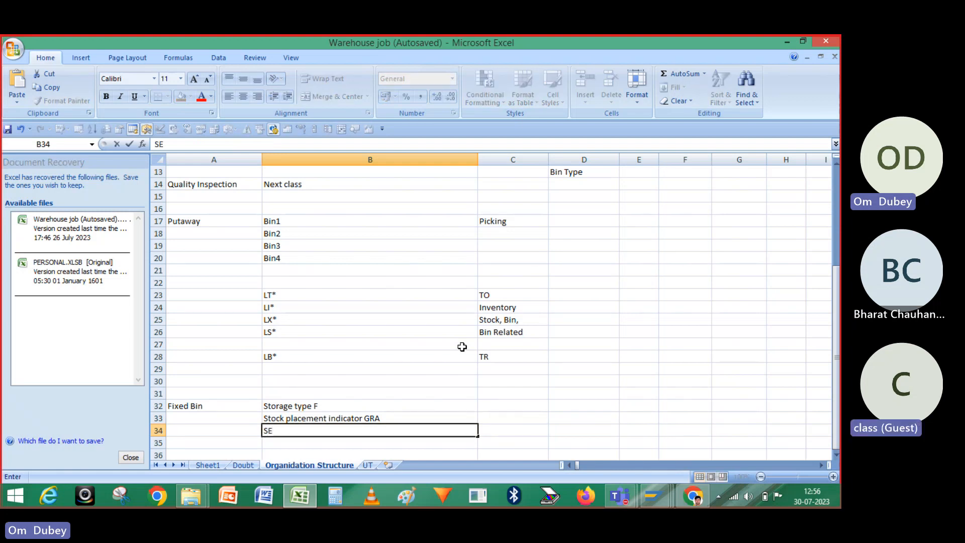
text(ear)
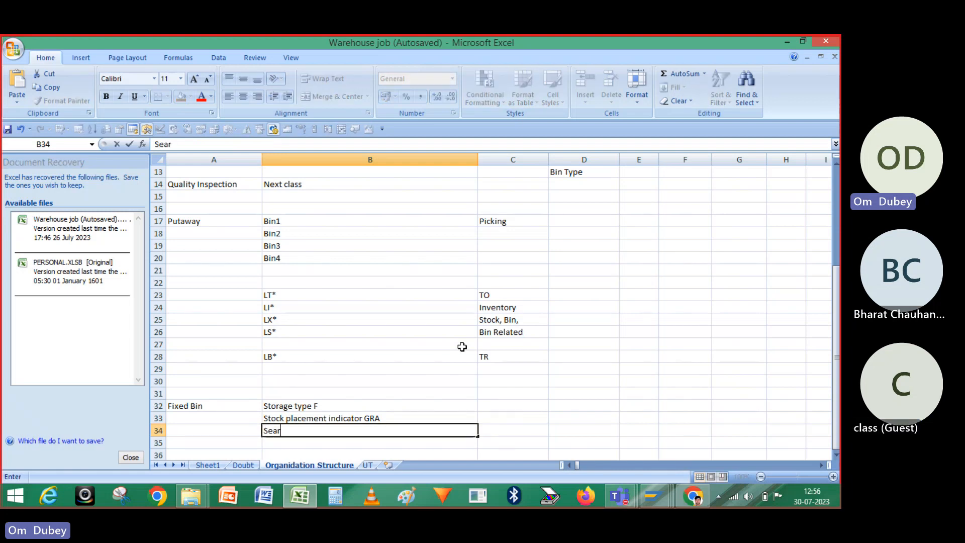
text(ch Se)
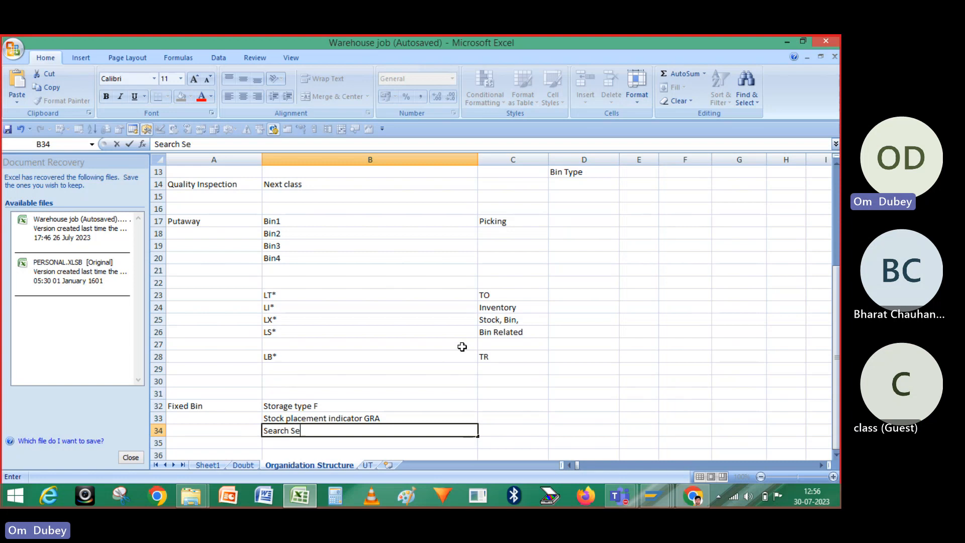
text(q)
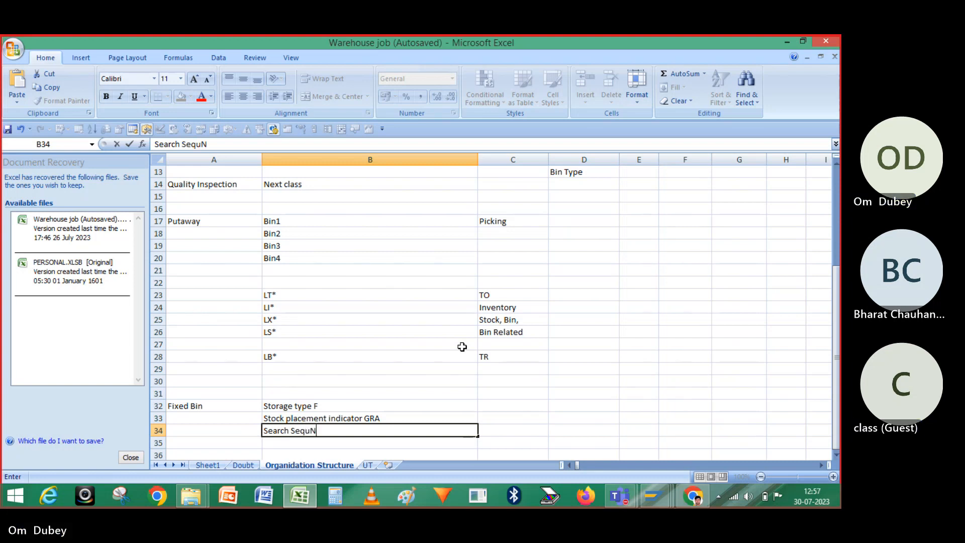
text(ua)
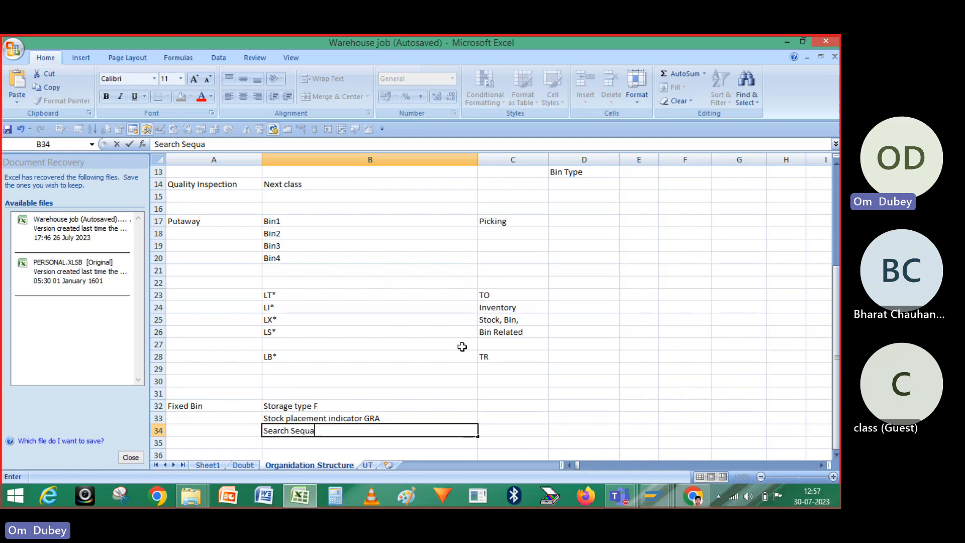
text(nce)
key(Return)
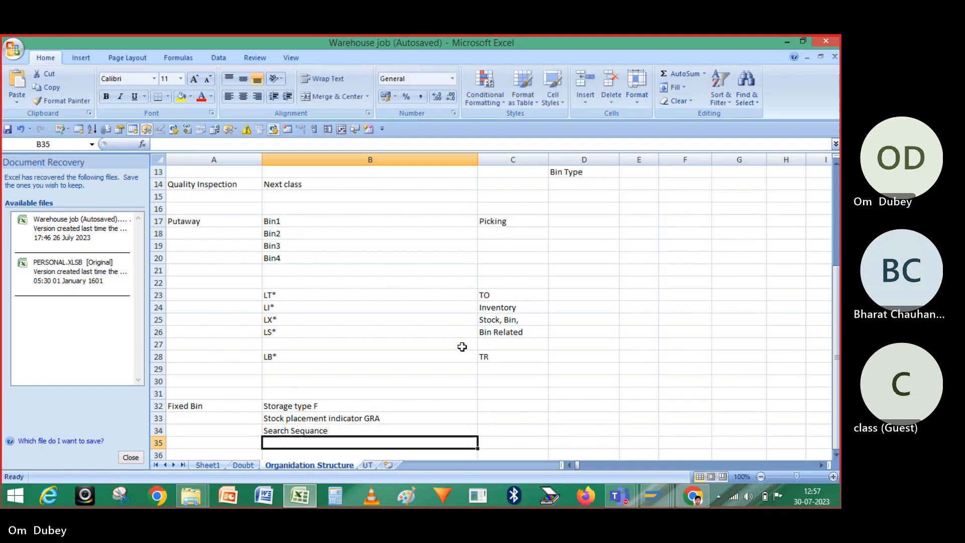
- Enter the note "Material master GRA" in cell B35 of the Fixed Bin list
text(M)
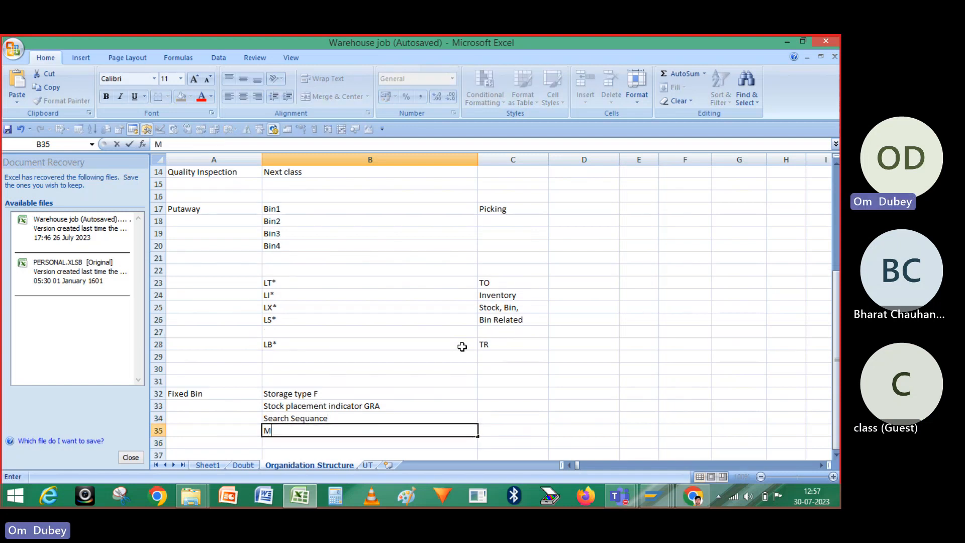
text(aterial)
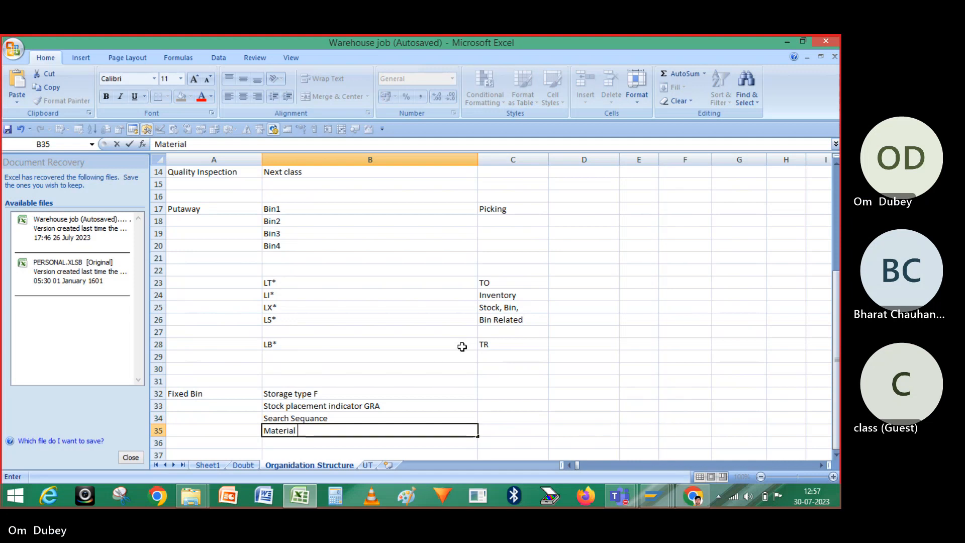
text( master)
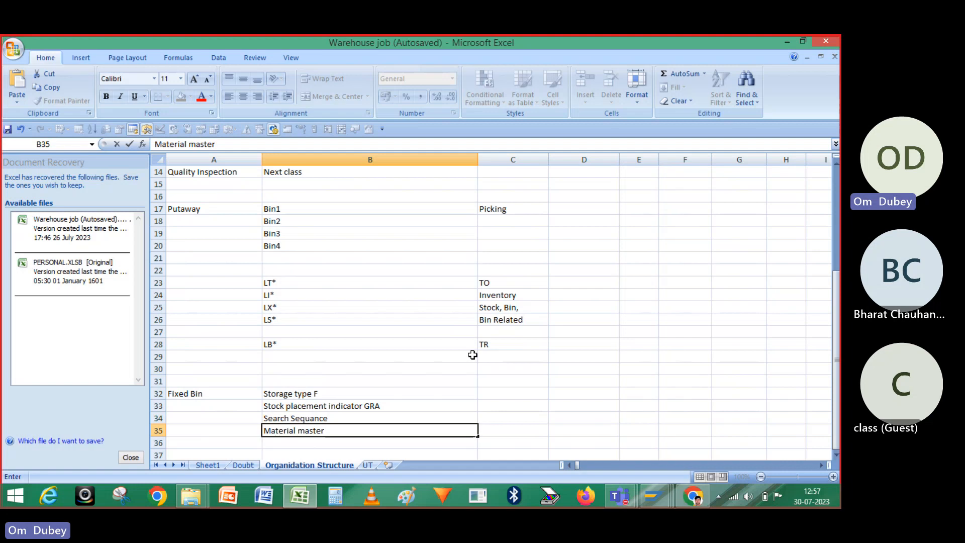
text( GRA)
key(Return)
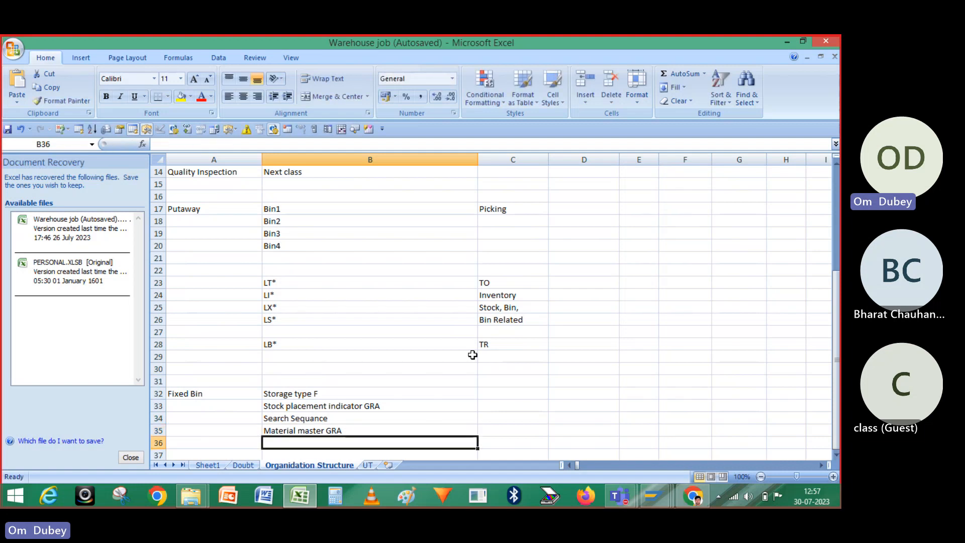
- Enter the note "Fix Bin" in cell B36 below the material master note
text(Fi)
key(BackSpace)
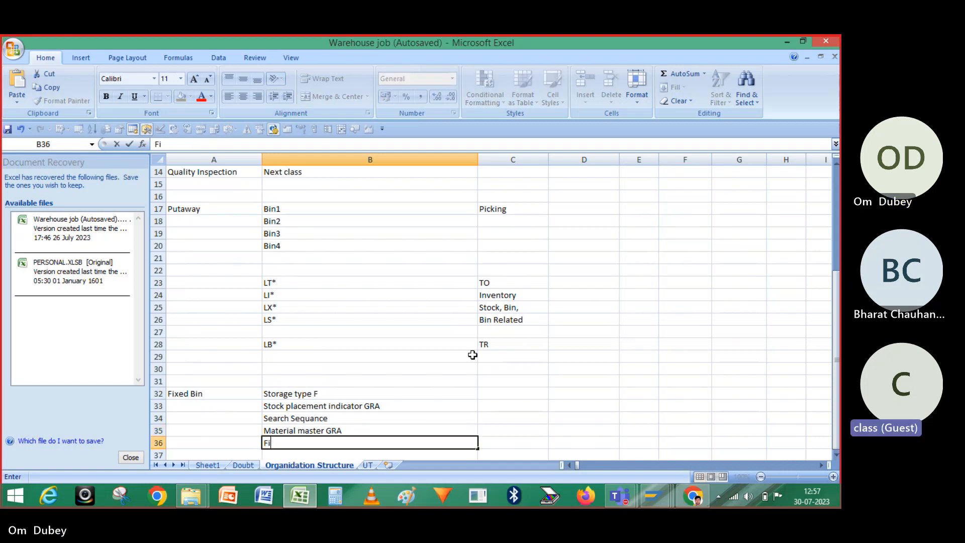
text(x Bin)
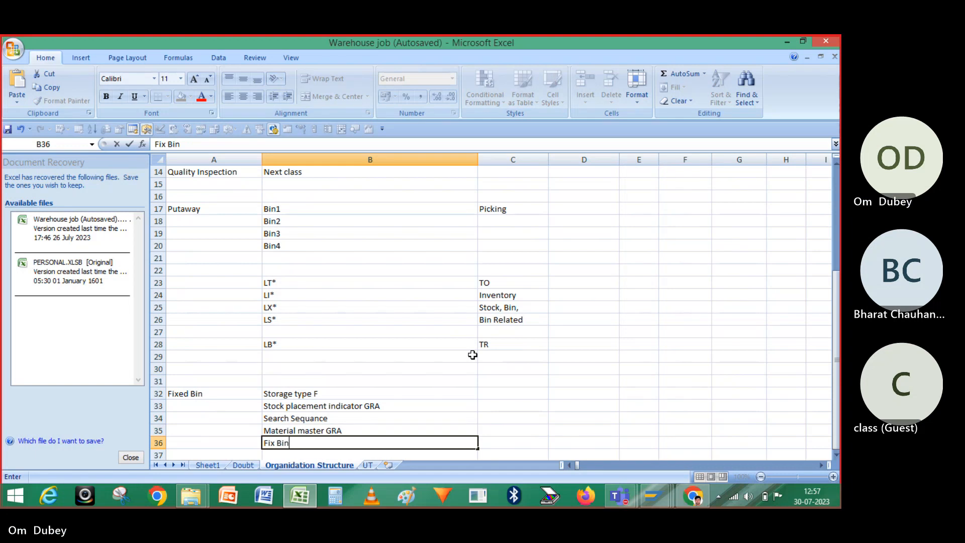
key(Return)
- Enter the note "Automatic Setting GRA" in cell B37 as the last item of the Fixed Bin list
text(A)
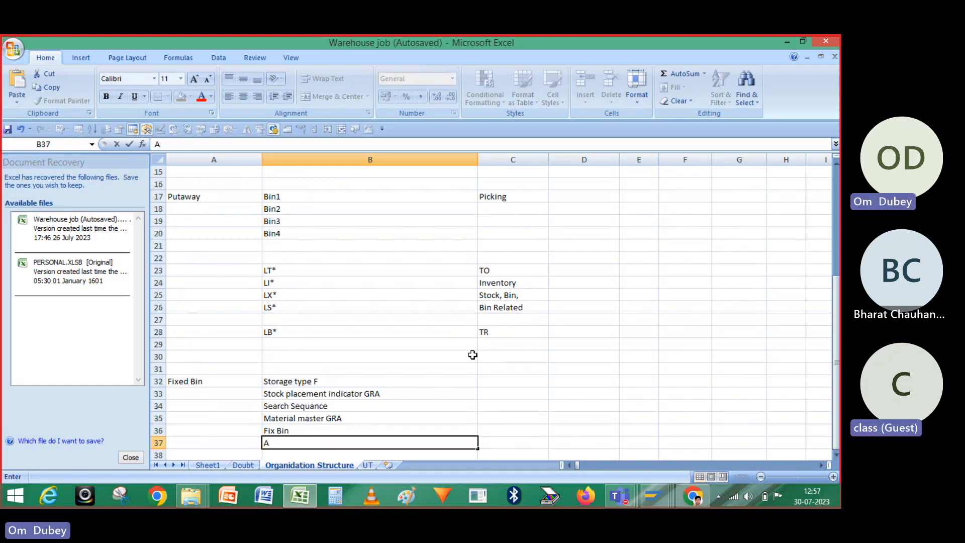
text(utomatic)
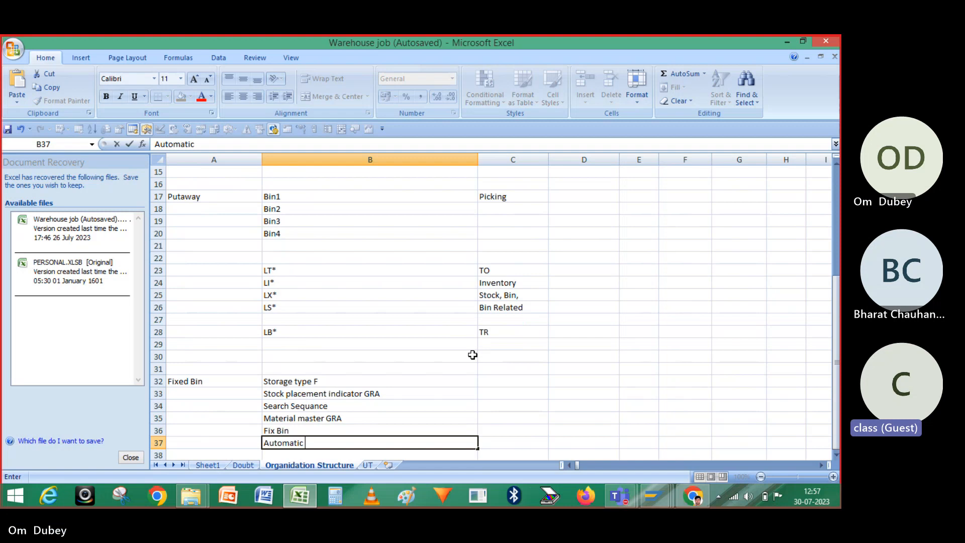
text( Setting)
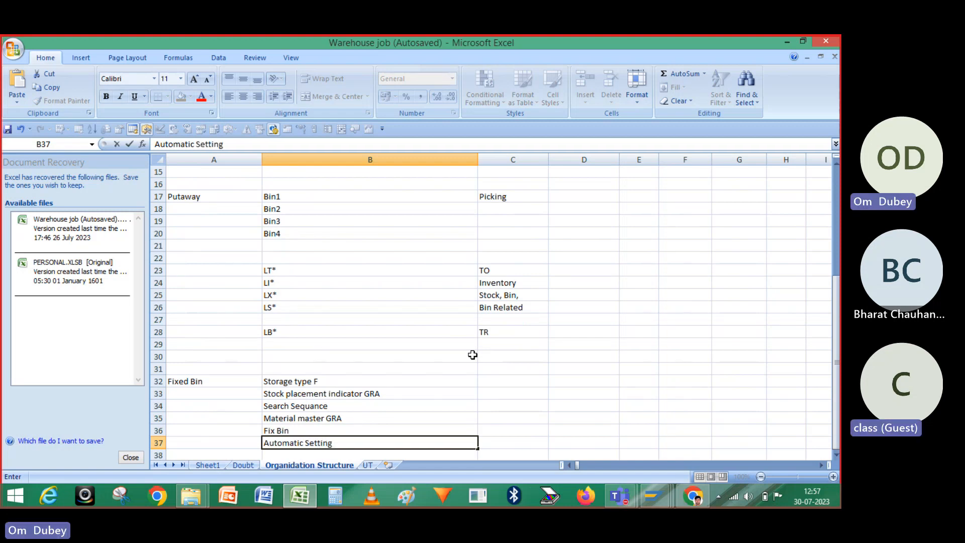
text( GRA)
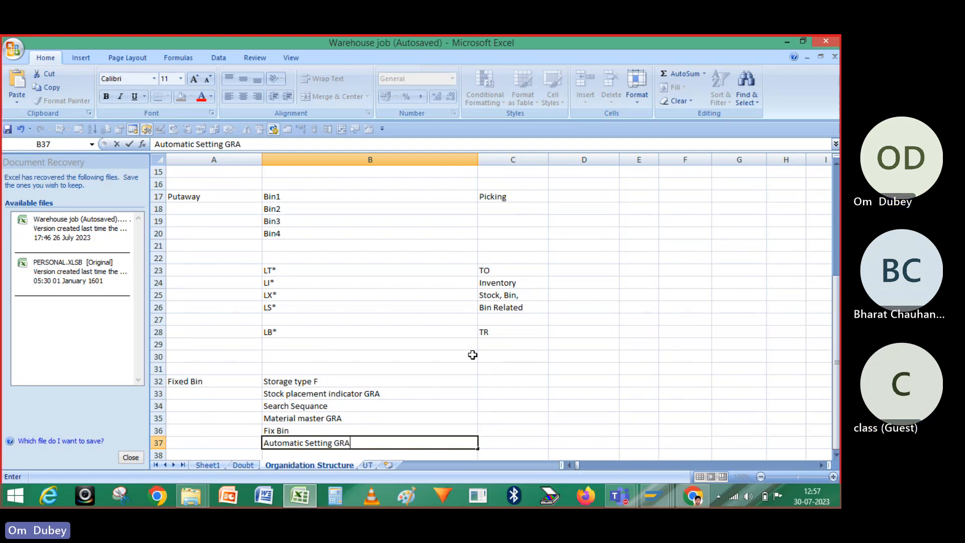
key(Return)
key(Right)
key(Right)
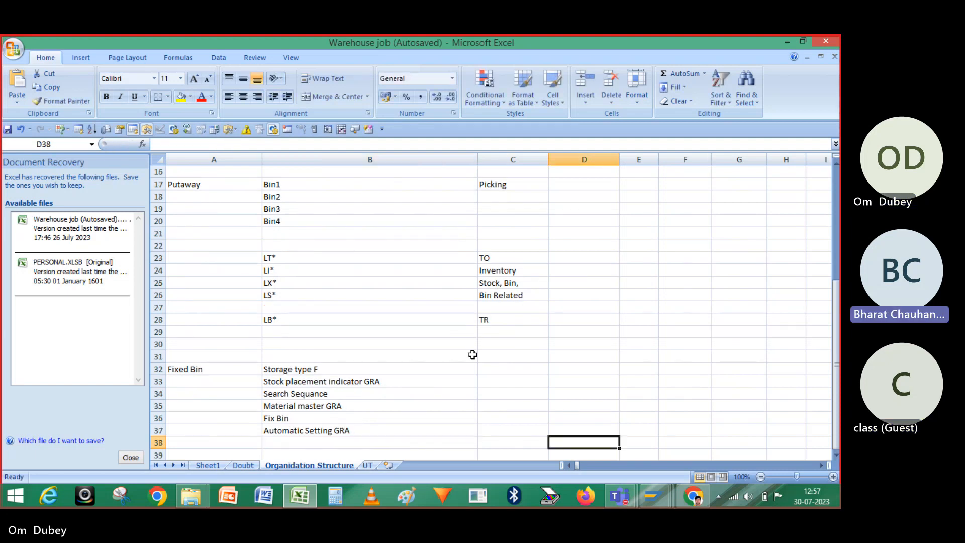
key(Left)
key(Left)
key(Up)
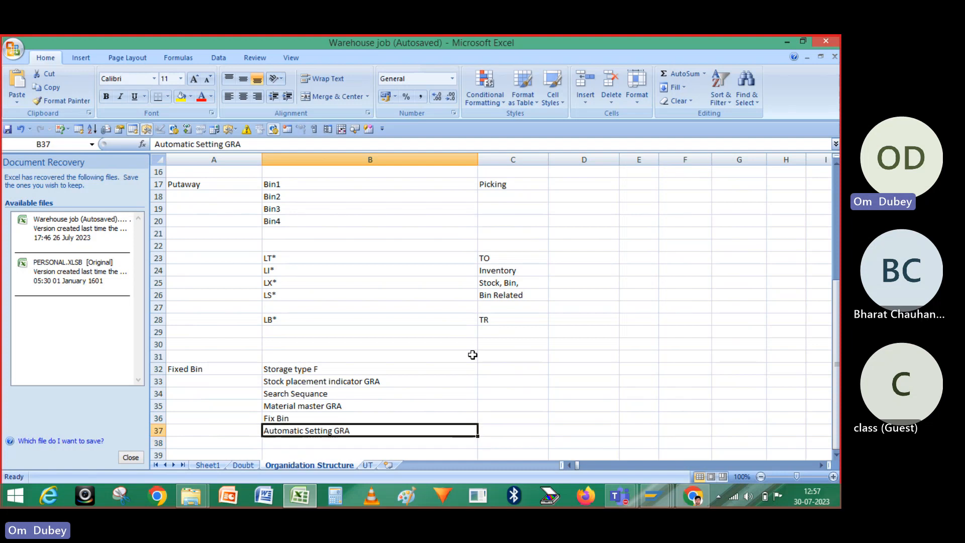
key(Down)
key(Down)
key(Down)
key(Down)
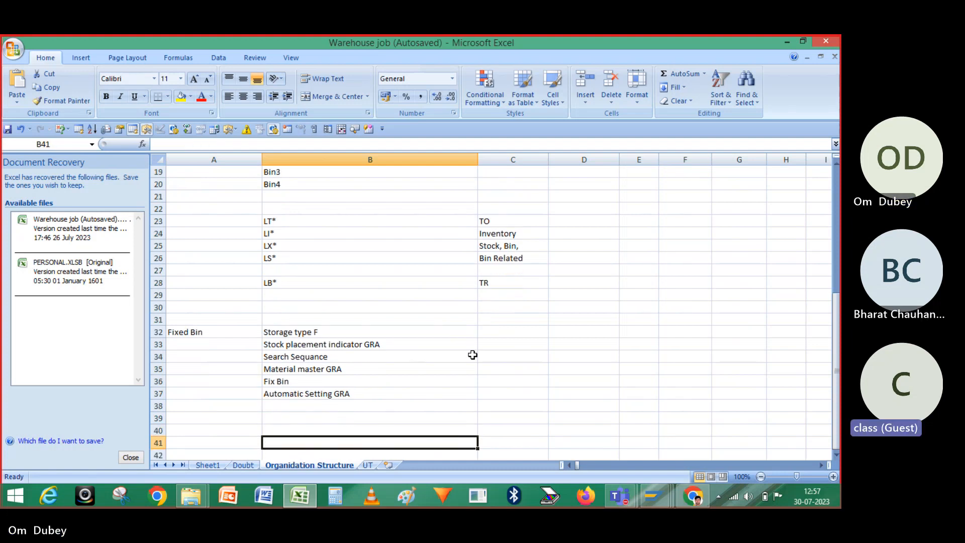
- Append a comma and a mention of the movement type to the automatic setting note in cell B37
double_click(379, 392)
text(,)
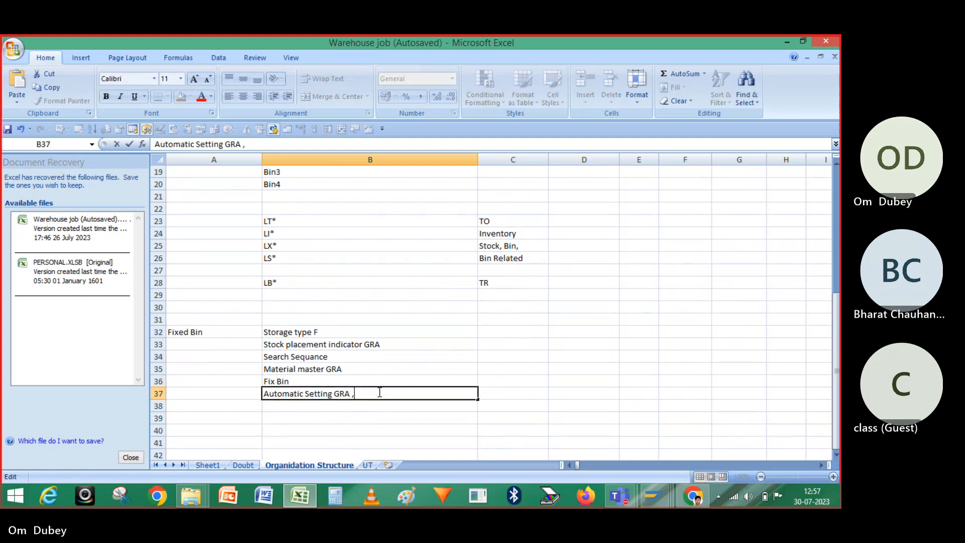
text(ovr,rmt)
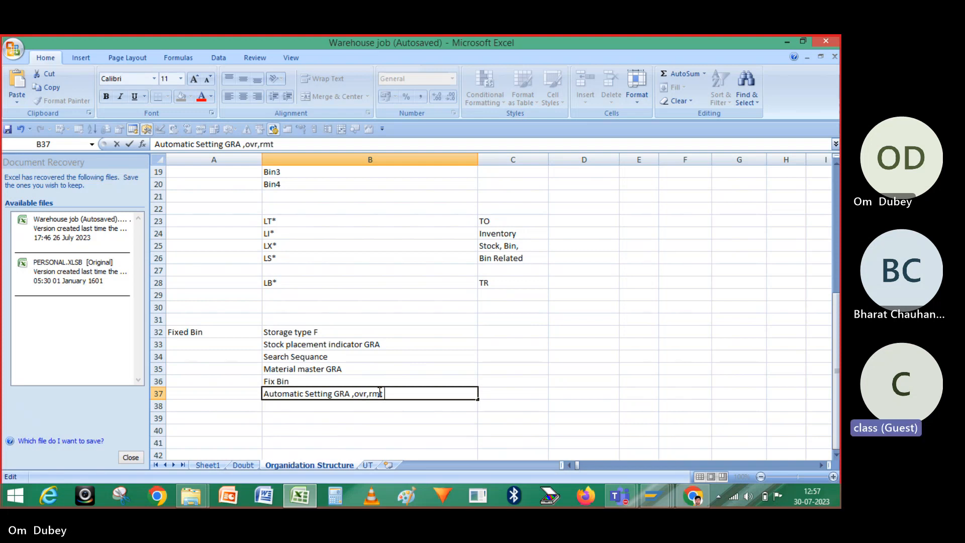
key(BackSpace)
key(BackSpace)
key(BackSpace)
key(BackSpace)
key(BackSpace)
key(BackSpace)
key(BackSpace)
text(Movement ty[)
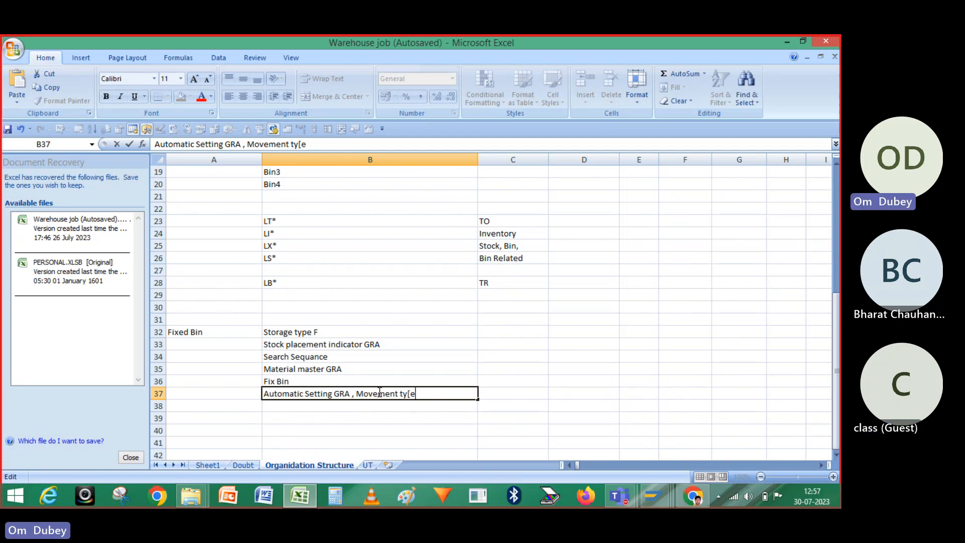
key(BackSpace)
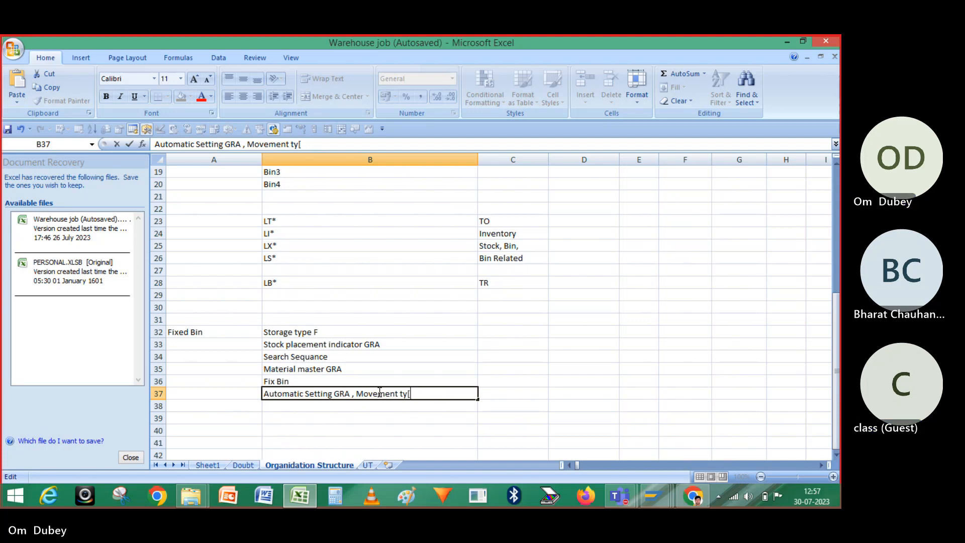
text(e)
key(Return)
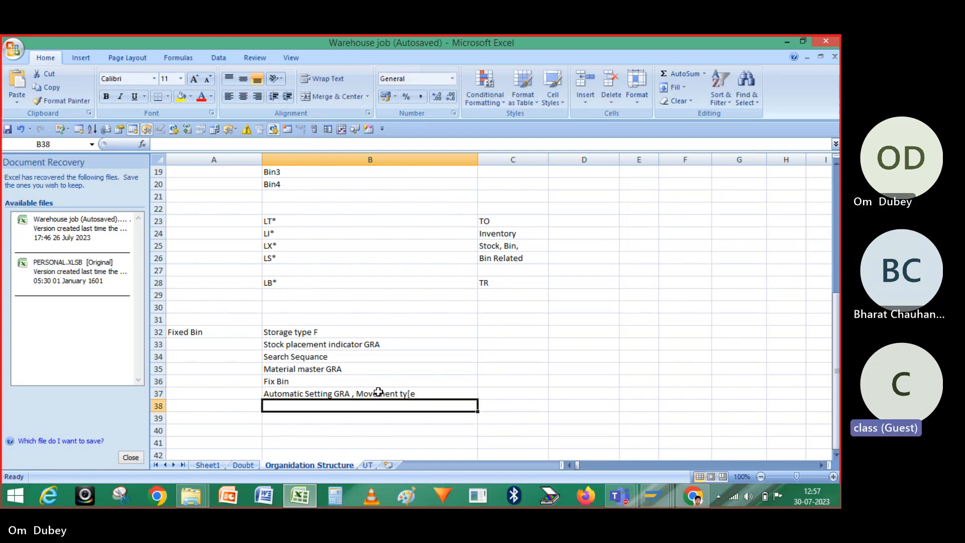
- Correct the misspelled last word in cell B37 so the note reads "Automatic Setting GRA , Movement type"
double_click(432, 391)
key(BackSpace)
key(BackSpace)
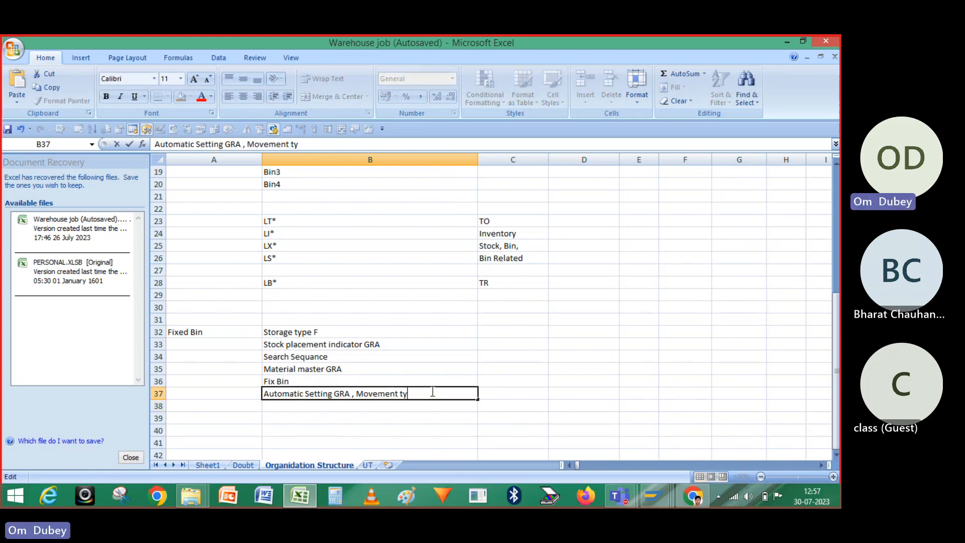
key(Return)
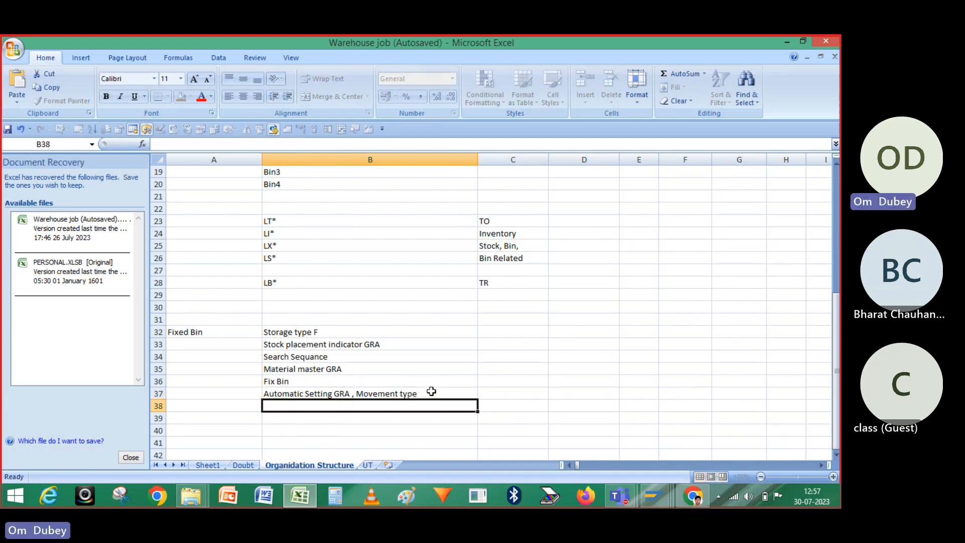
- Review the Fixed Bin configuration notes in cells B32 to B37
click(343, 395)
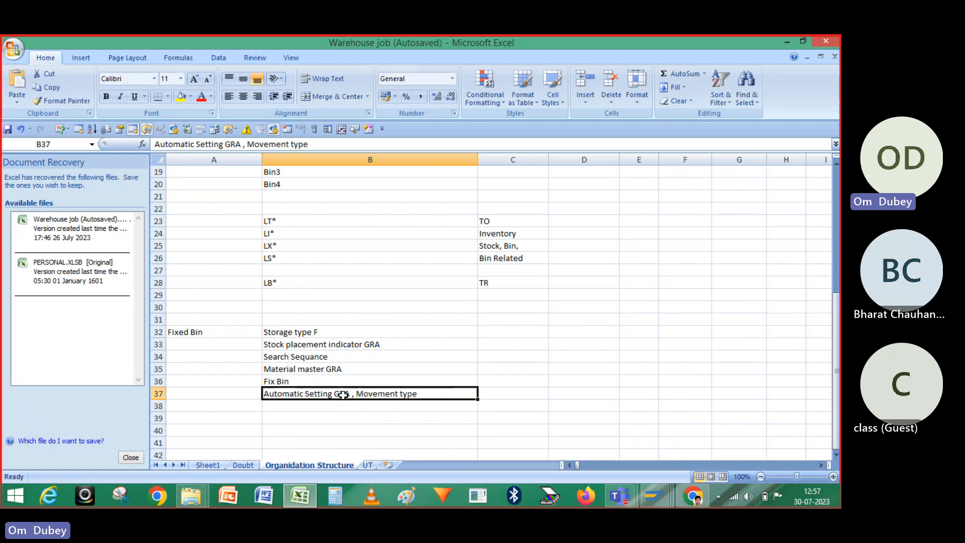
click(311, 380)
click(311, 371)
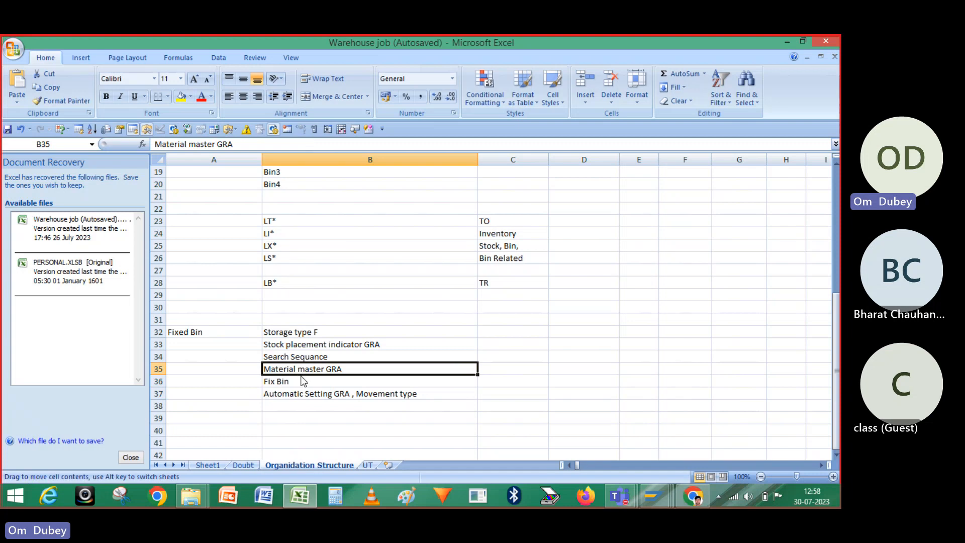
click(295, 330)
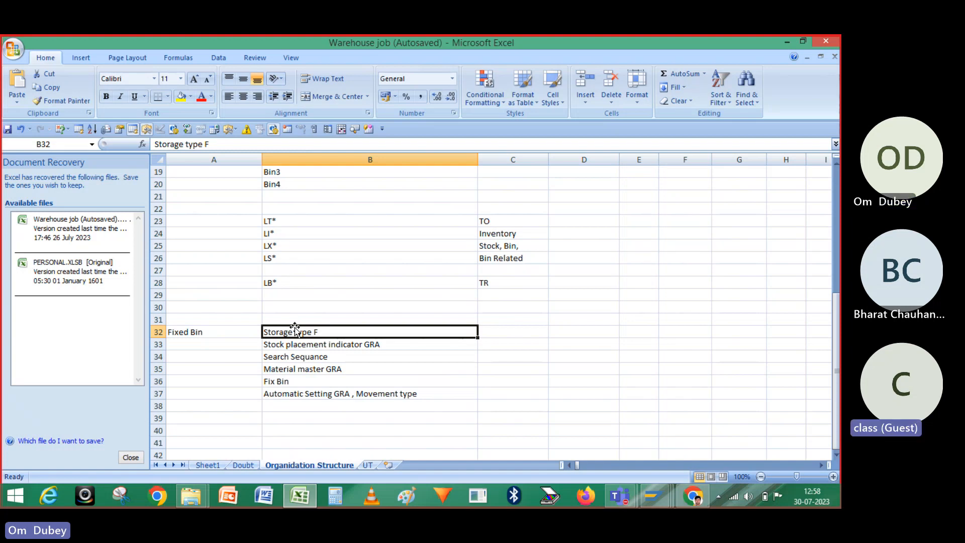
key(Down)
key(Down)
key(Down)
key(Down)
key(Down)
key(Down)
key(Down)
key(Down)
key(Down)
key(Down)
key(Down)
key(Down)
key(Down)
key(Down)
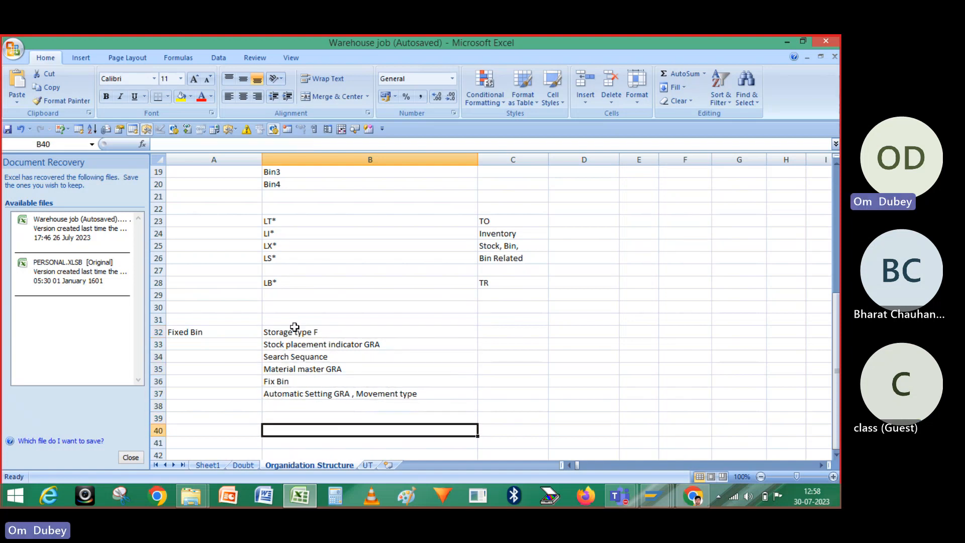
key(Down)
key(Down)
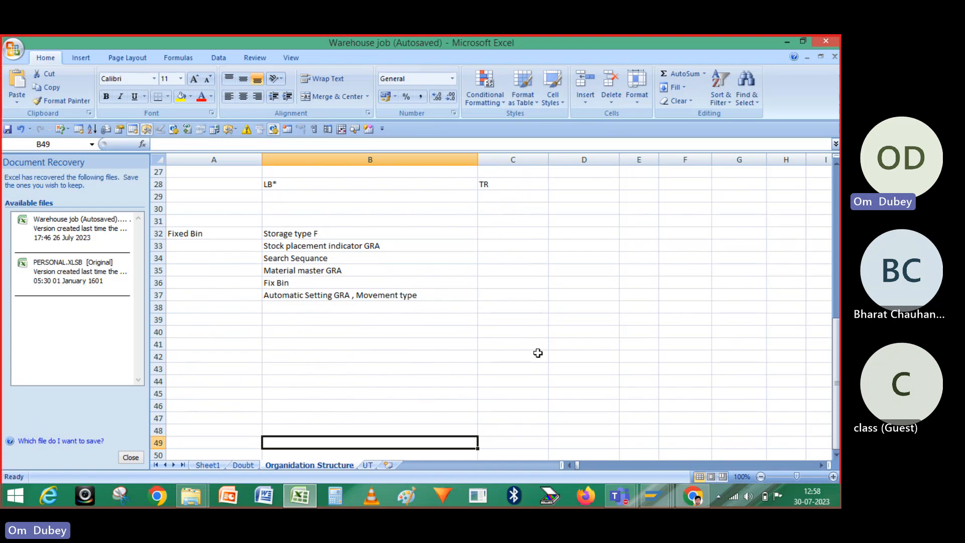
- Switch to the Microsoft Teams meeting window and stop sharing the screen
mouse_move(623, 496)
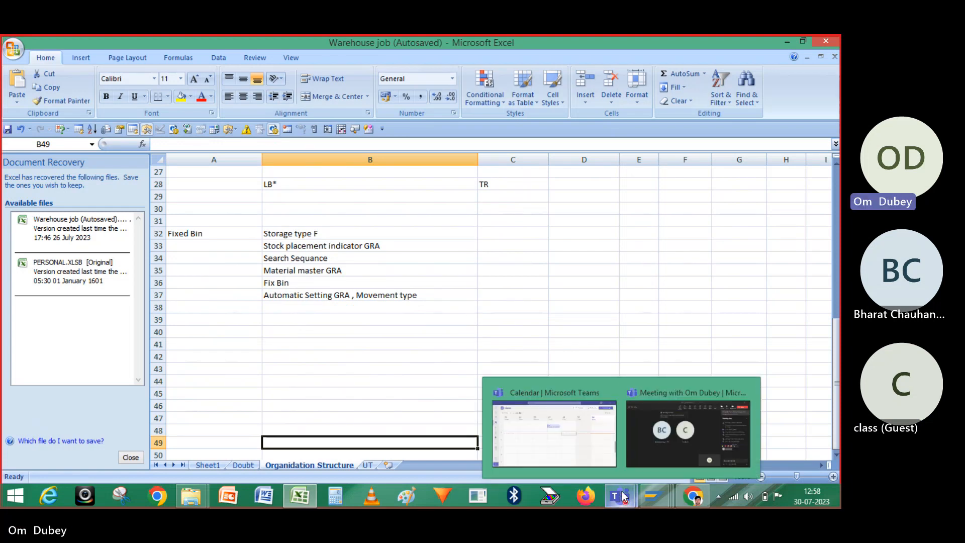
click(646, 441)
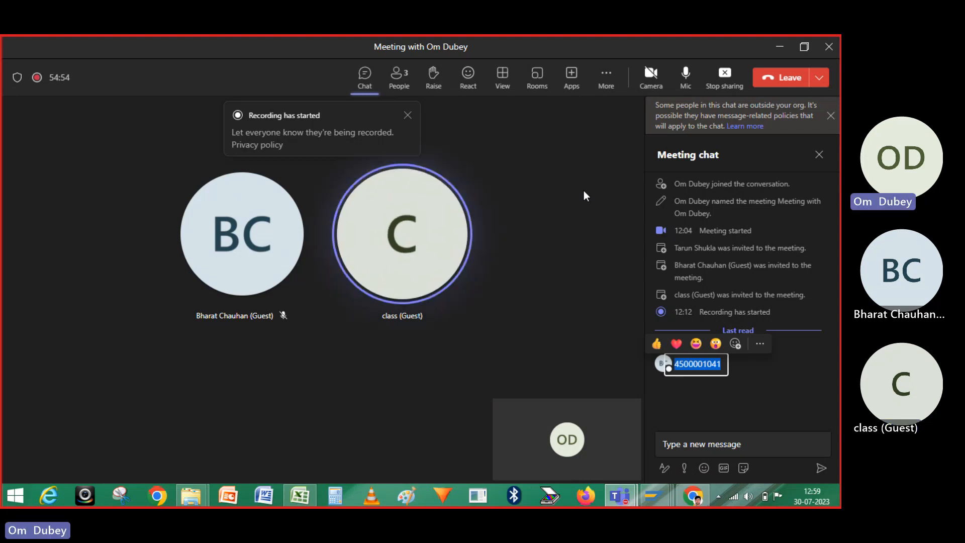
click(725, 78)
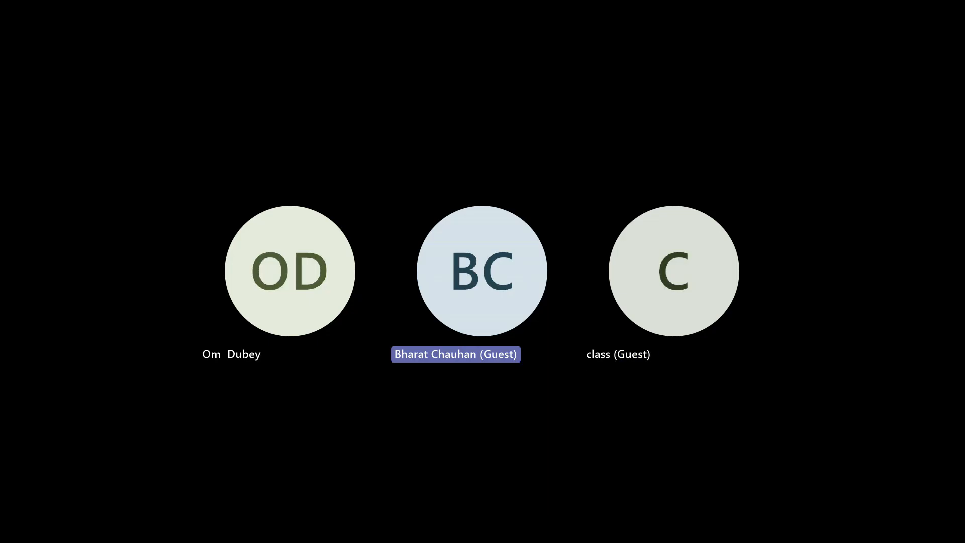